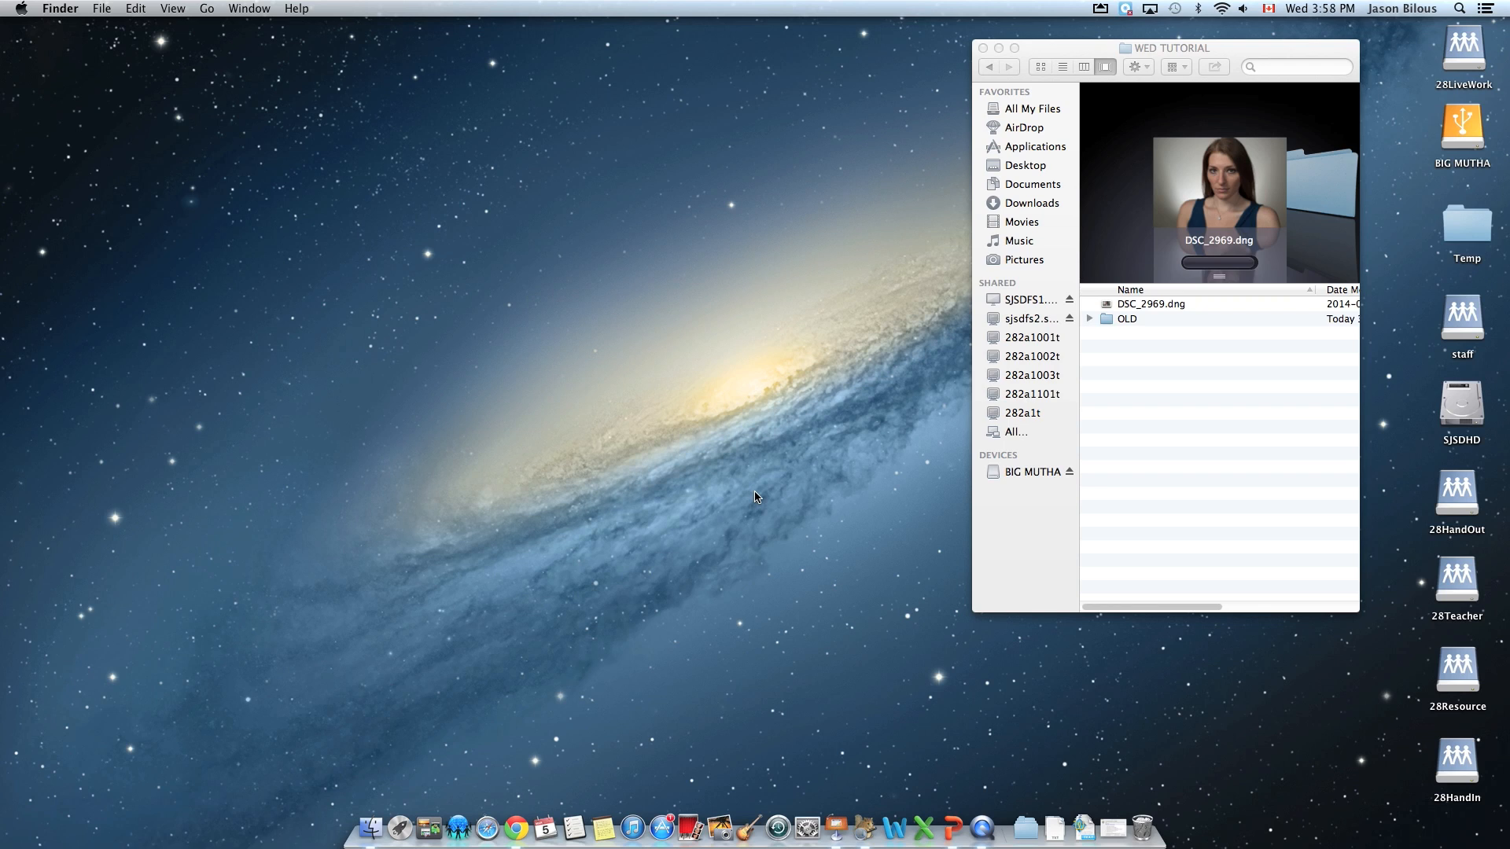
Move and enlarge the WED TUTORIAL folder window, and make its cover preview area taller
{"action": "left_click_drag", "start_coordinate": [1073, 50], "coordinate": [608, 73]}
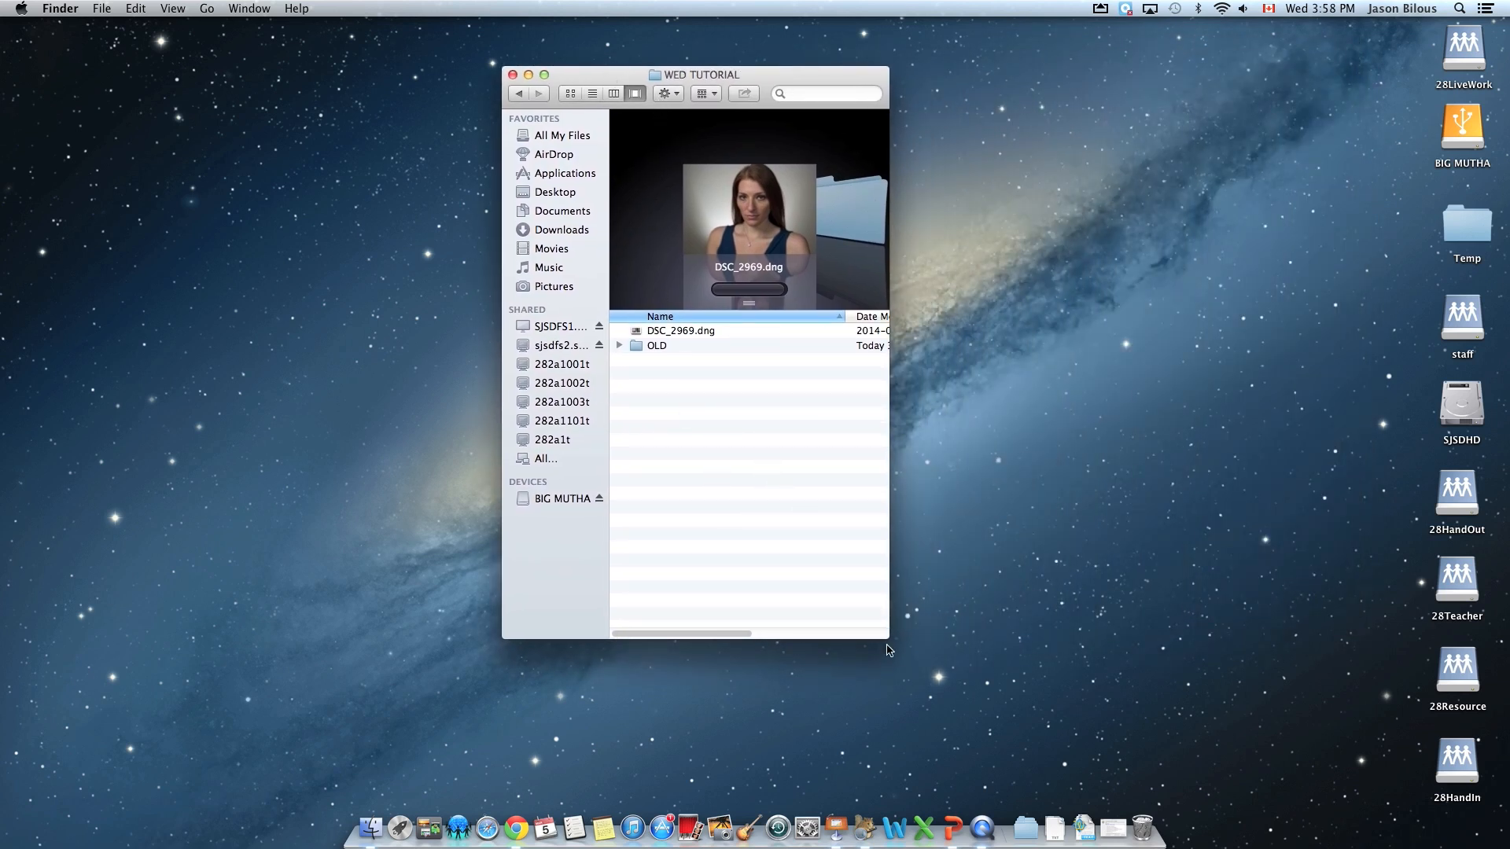
{"action": "left_click_drag", "start_coordinate": [888, 637], "coordinate": [1075, 716]}
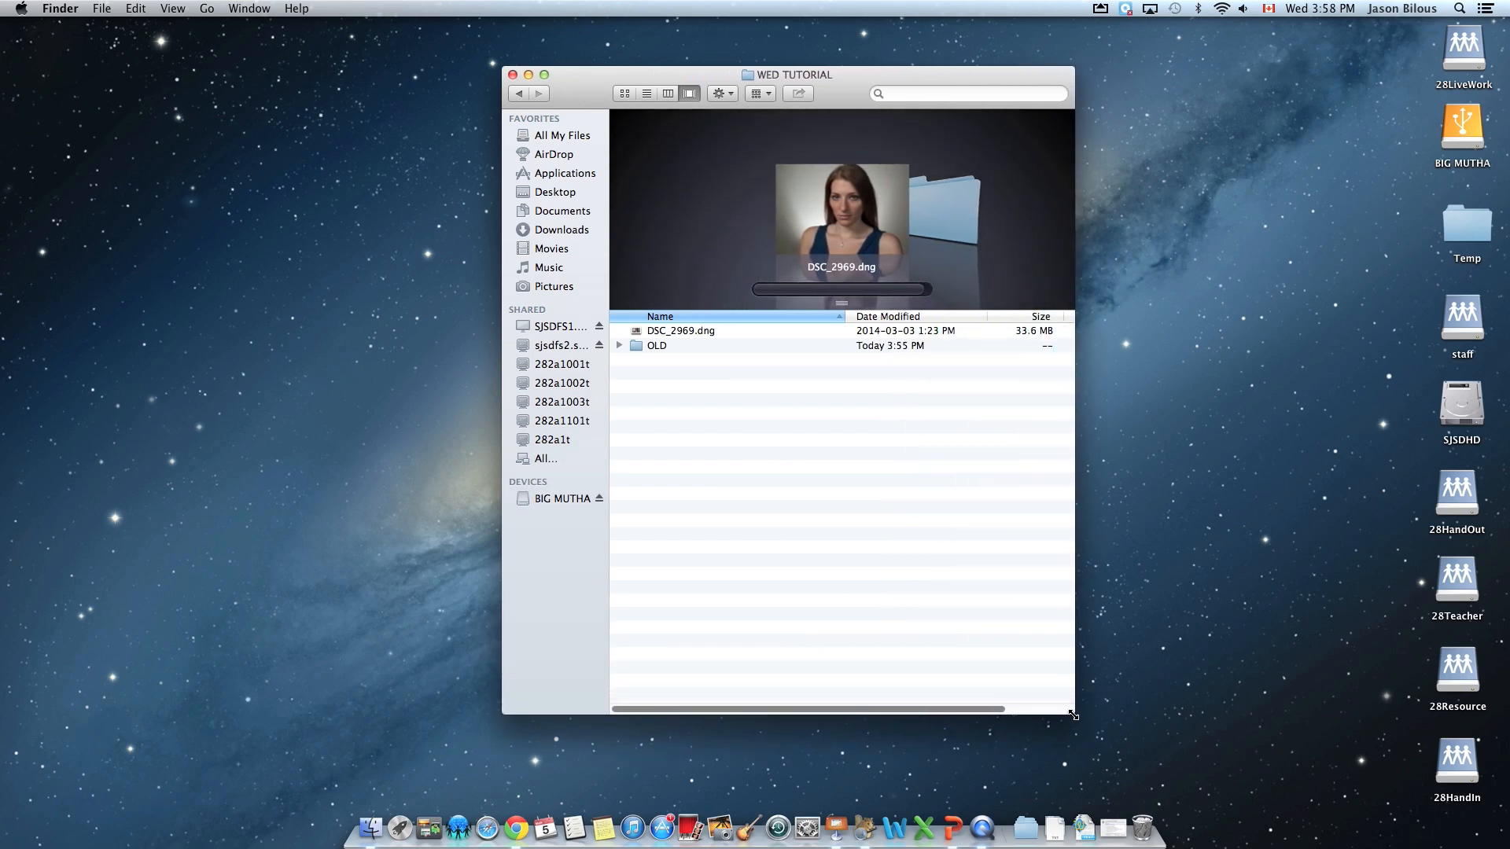
{"action": "left_click_drag", "start_coordinate": [834, 313], "coordinate": [836, 431]}
{"action": "left_click_drag", "start_coordinate": [724, 76], "coordinate": [670, 38]}
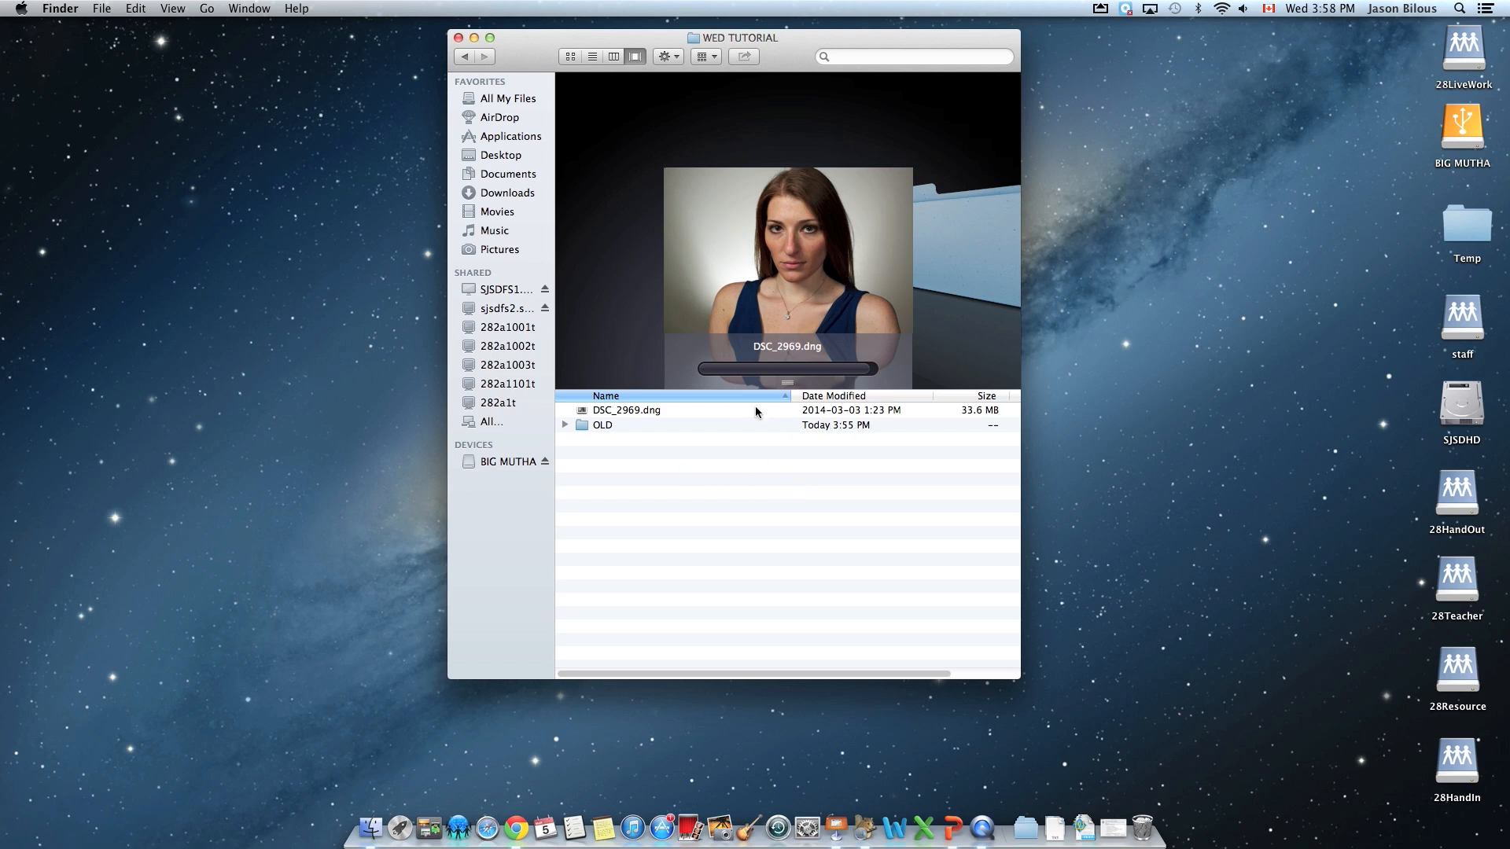
Preview DSC_2969.dng at large size with Quick Look, and close the preview
{"action": "left_click", "coordinate": [603, 414]}
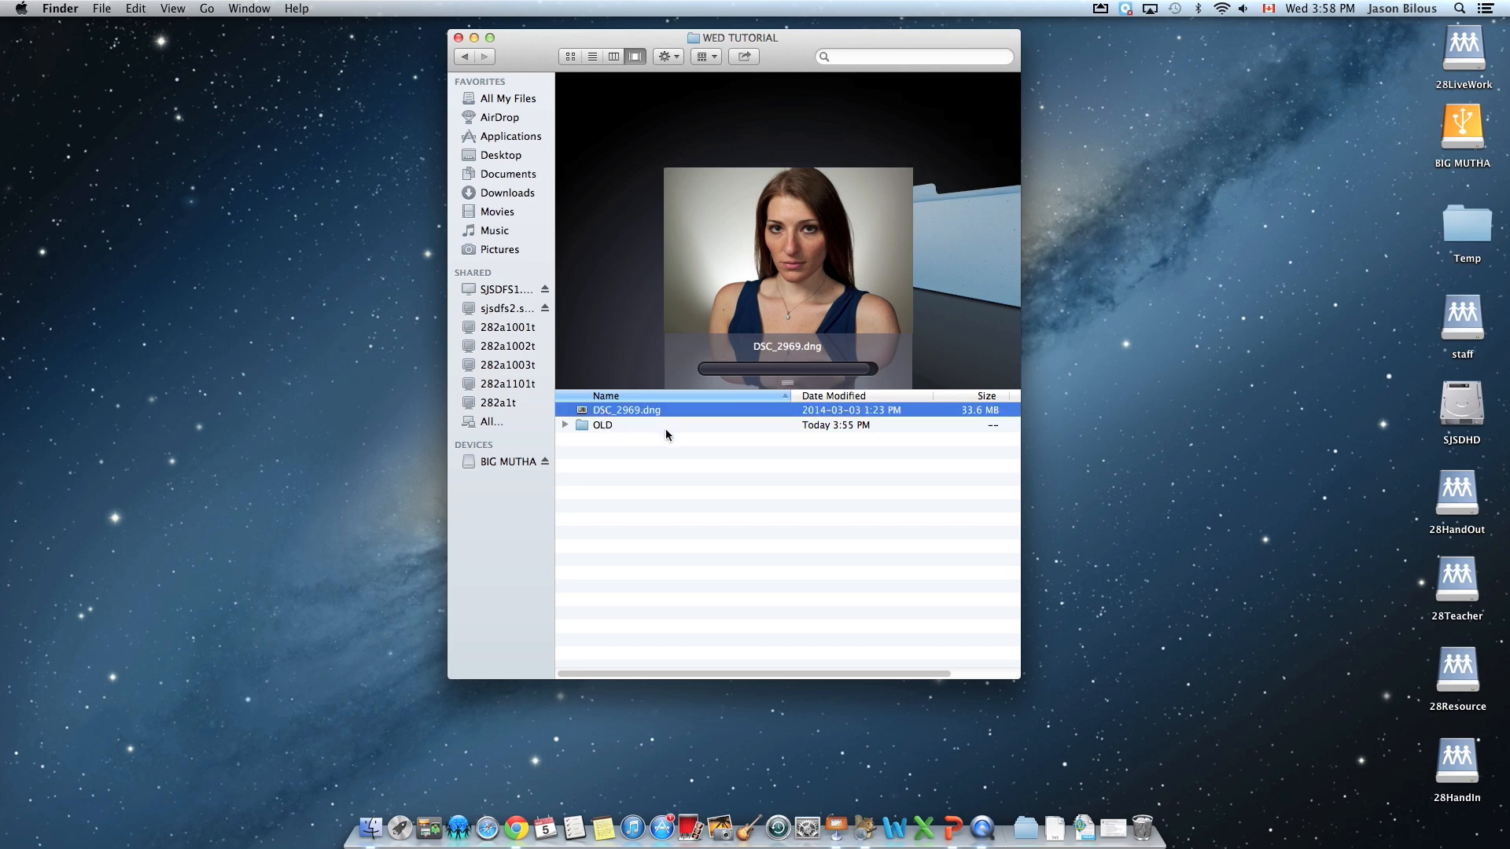
{"action": "key", "text": "space"}
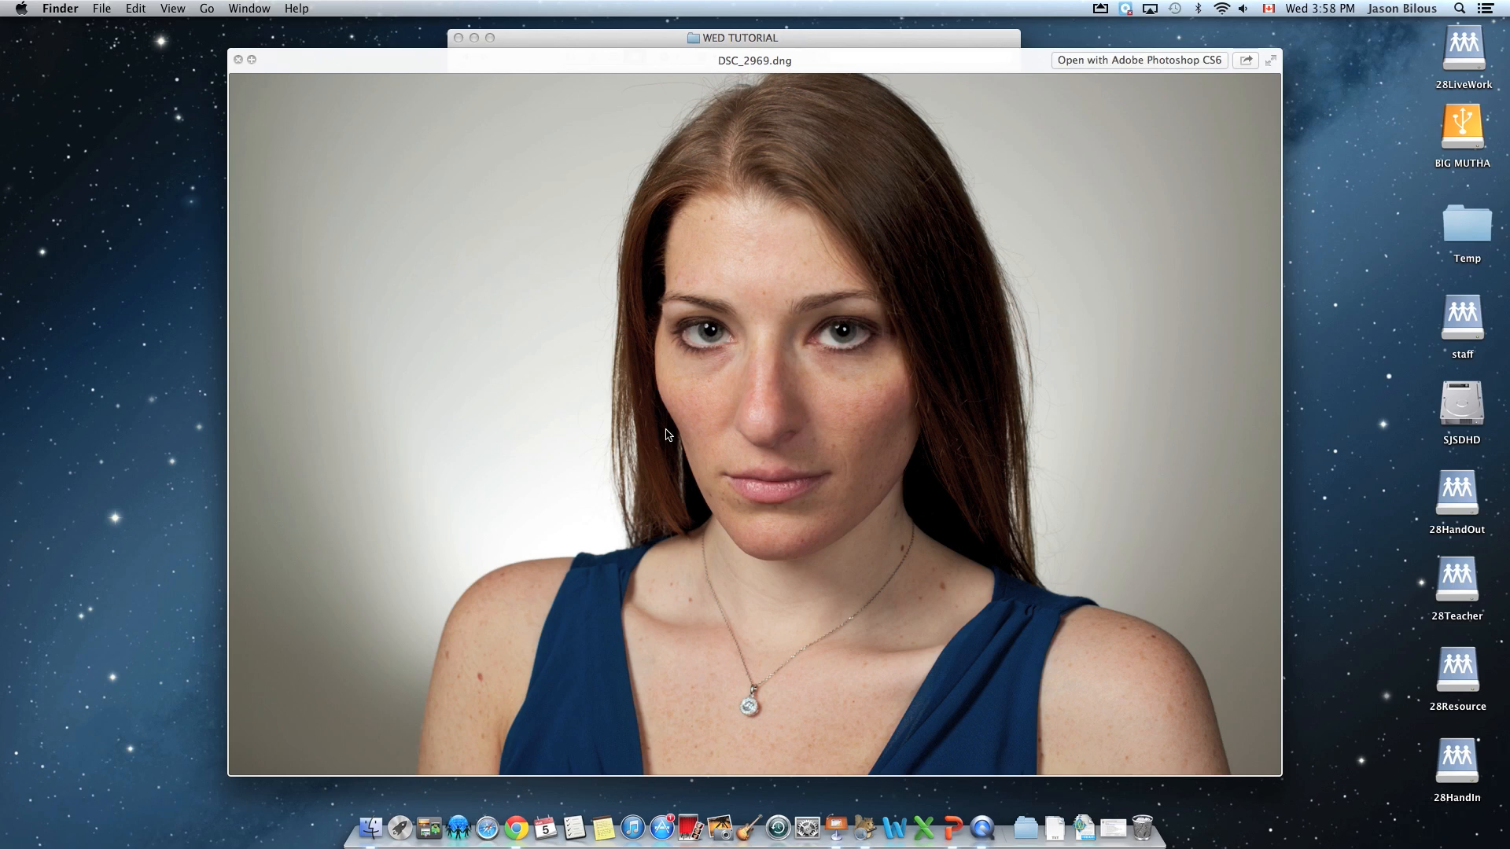
{"action": "key", "text": "space"}
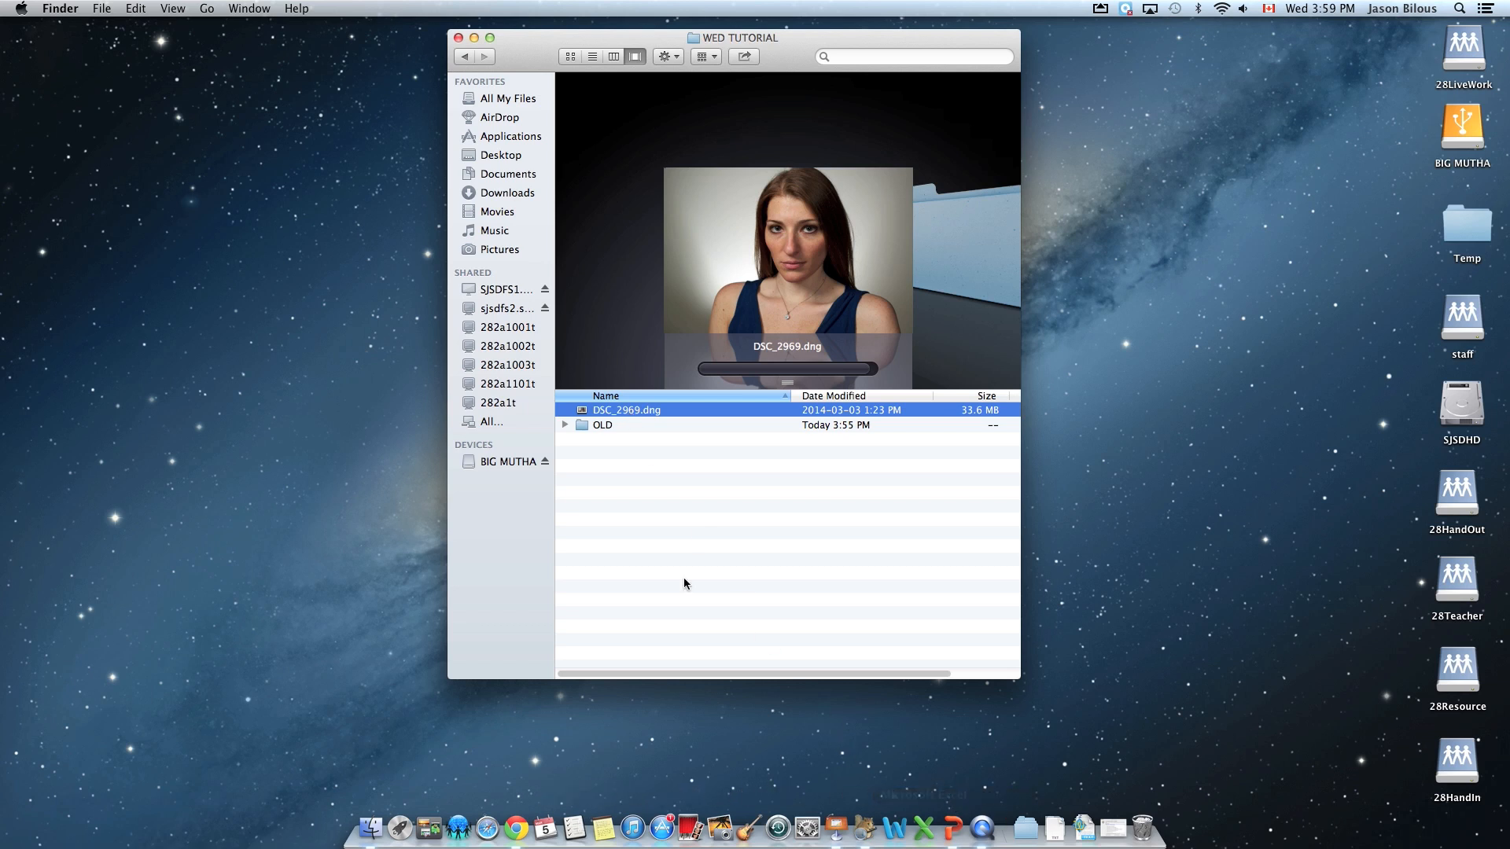
Open DSC_2969.dng with Adobe Photoshop CS6 and expand the Camera Raw window to full screen
{"action": "right_click", "coordinate": [614, 409]}
{"action": "mouse_move", "coordinate": [647, 430]}
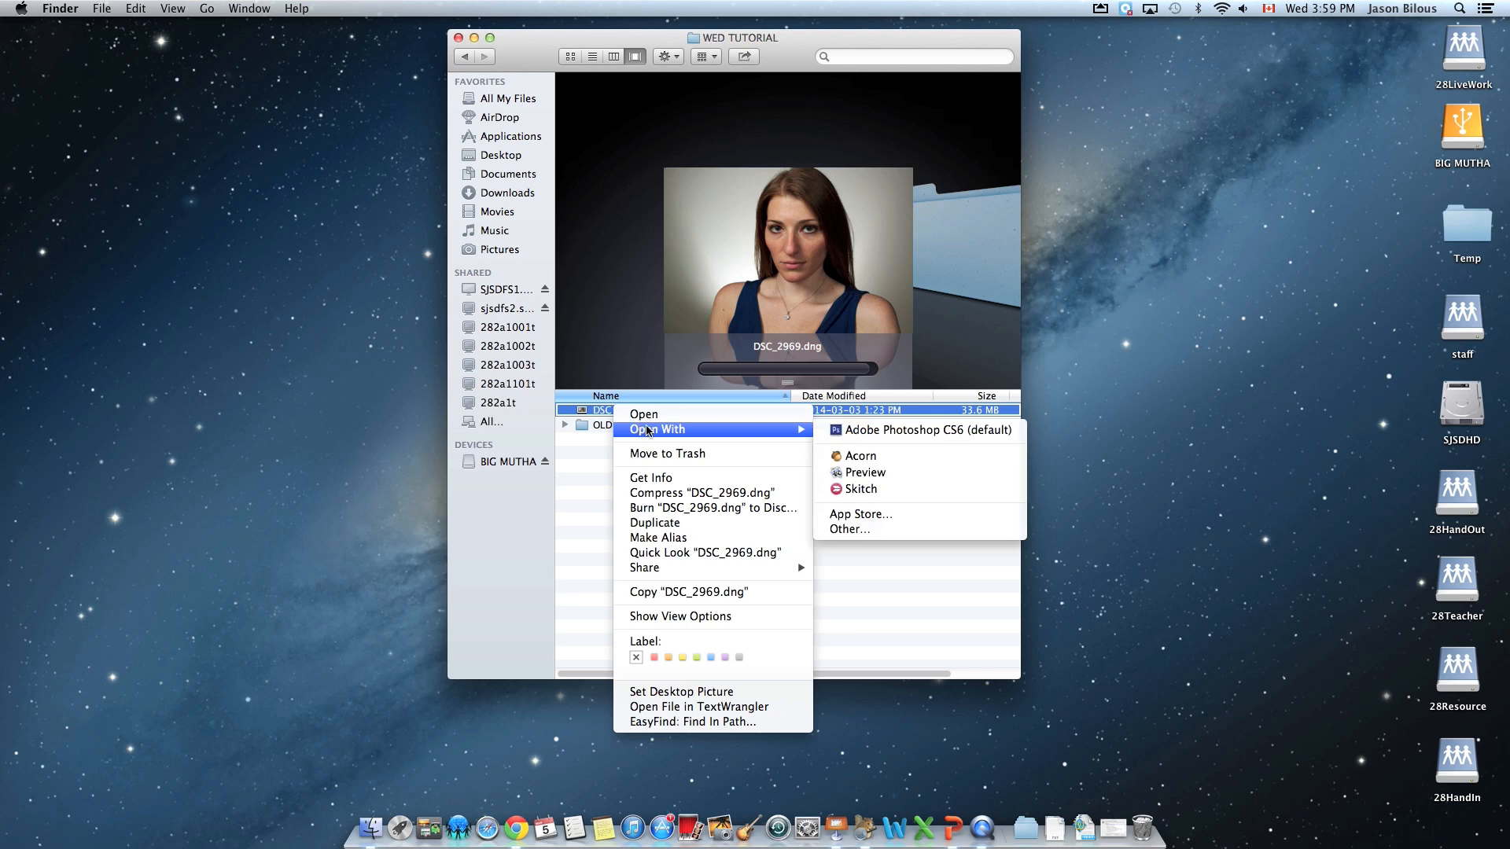
{"action": "left_click", "coordinate": [881, 429]}
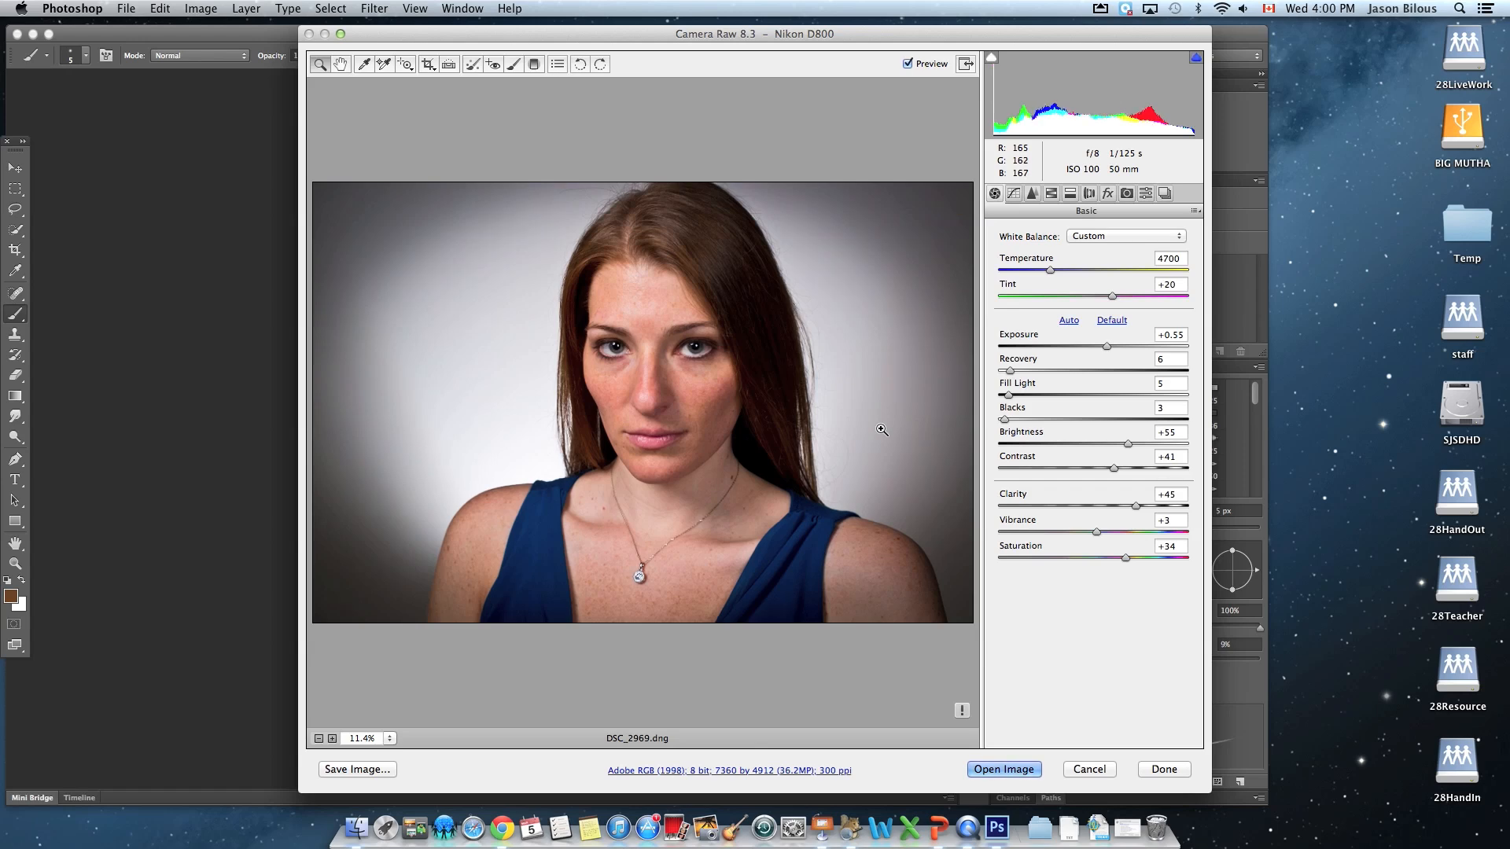
{"action": "left_click", "coordinate": [965, 63]}
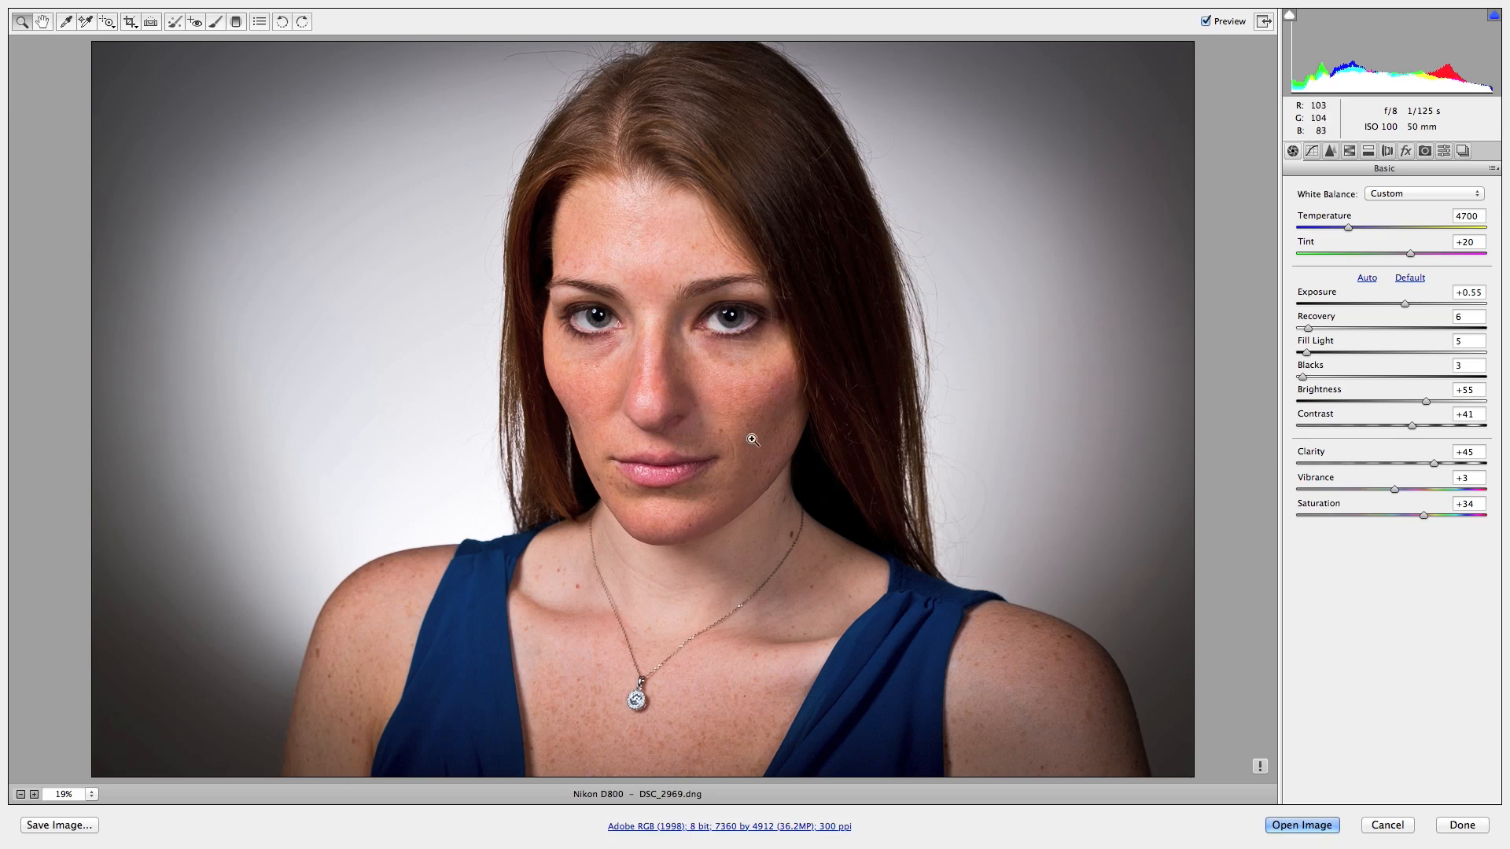
Sample the grey backdrop with the White Balance tool until the temperature is 4750 and the tint +13
{"action": "left_click", "coordinate": [68, 23]}
{"action": "left_click", "coordinate": [408, 246]}
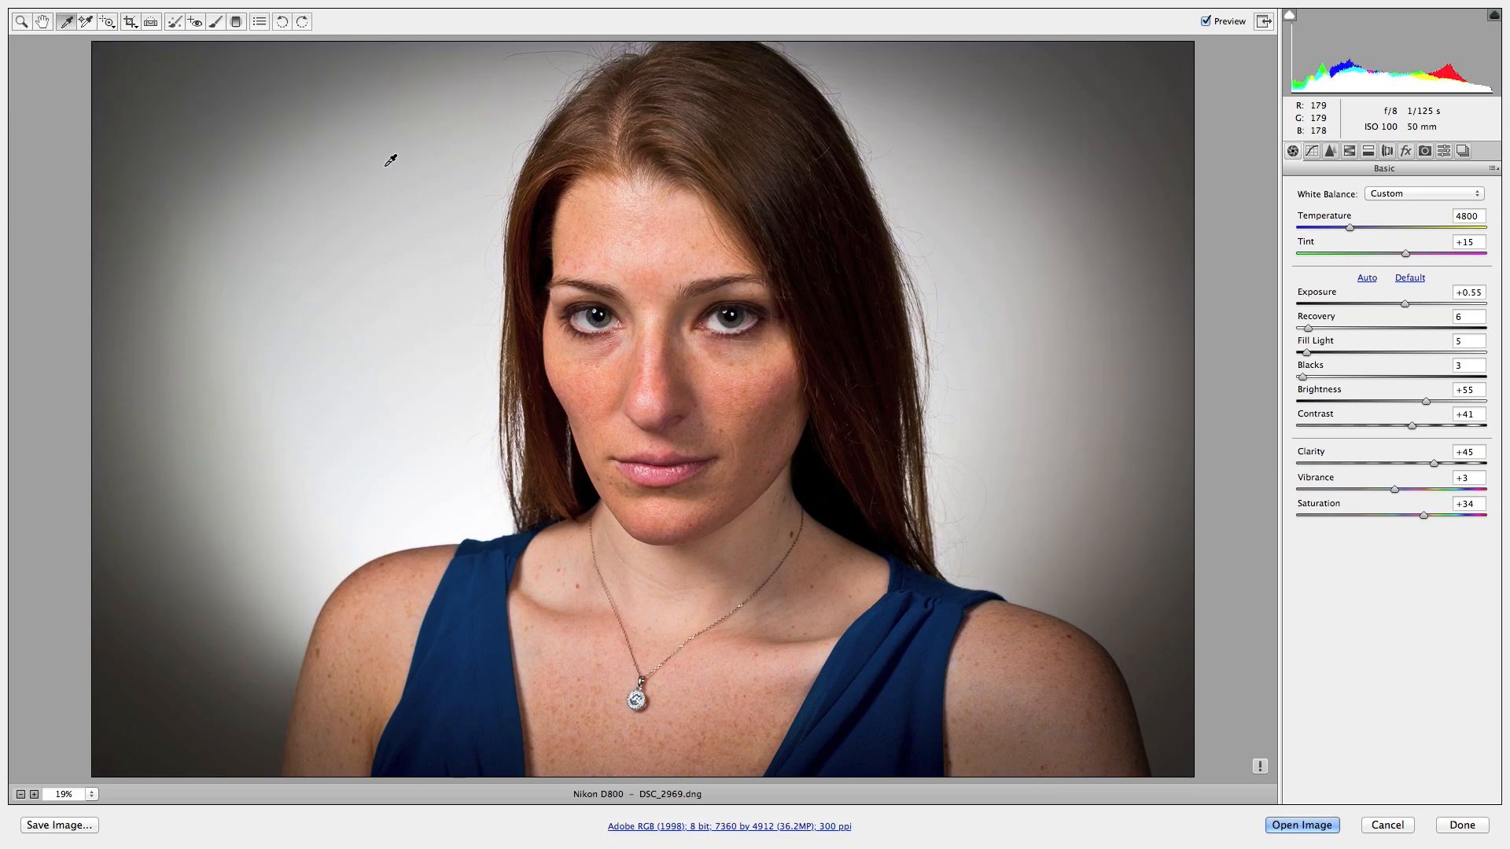
{"action": "left_click", "coordinate": [475, 96]}
{"action": "left_click", "coordinate": [522, 76]}
Set Exposure to +0.35, Recovery to 46, Fill Light to 13 and Blacks to 0
{"action": "mouse_move", "coordinate": [1403, 304]}
{"action": "left_mouse_down"}
{"action": "mouse_move", "coordinate": [1382, 304]}
{"action": "mouse_move", "coordinate": [1399, 299]}
{"action": "left_mouse_up"}
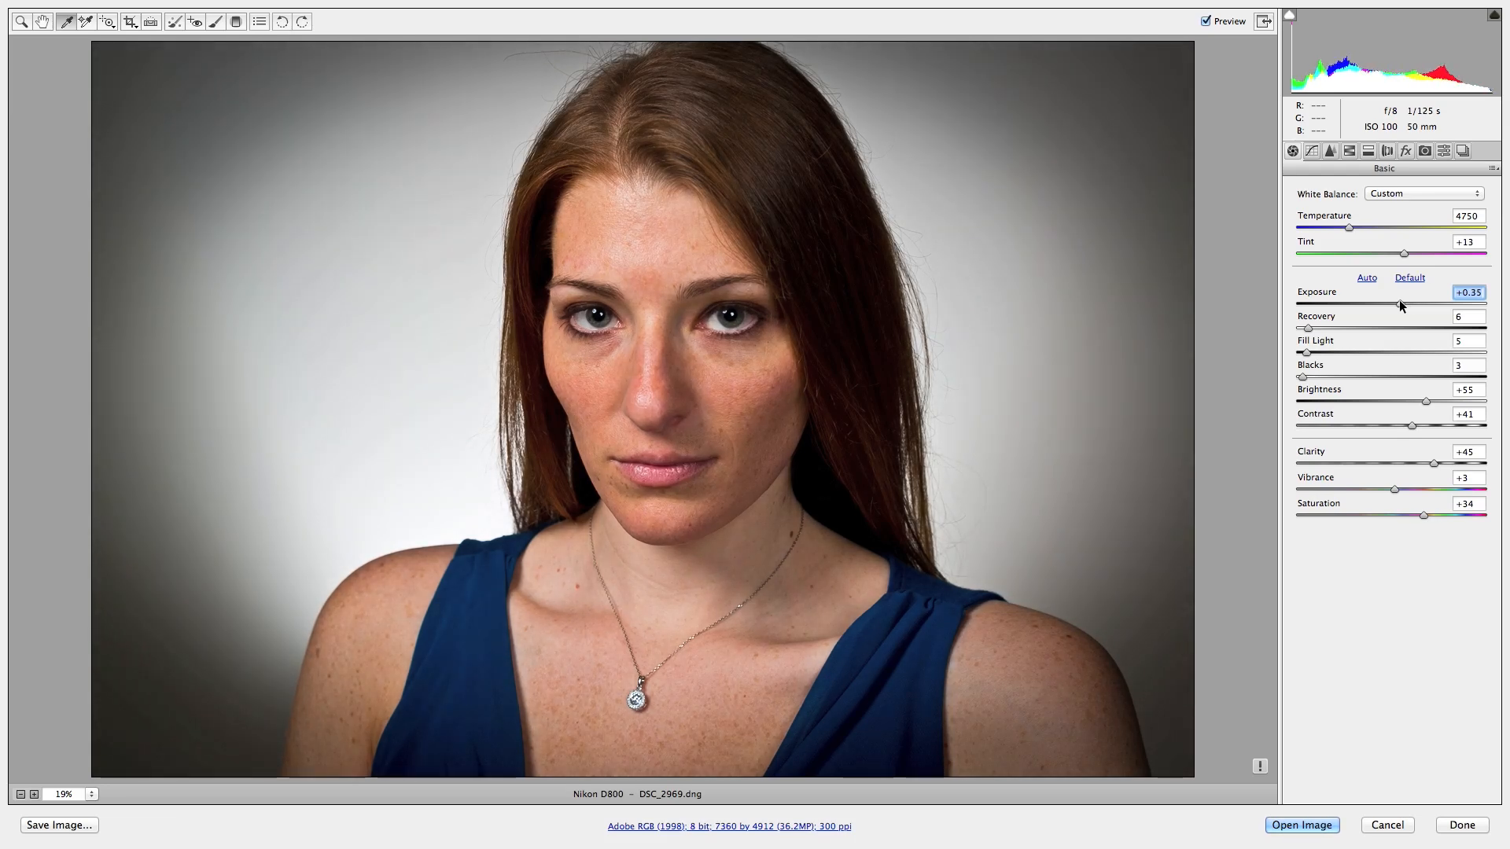
{"action": "left_click_drag", "start_coordinate": [1308, 330], "coordinate": [1327, 359]}
{"action": "left_click_drag", "start_coordinate": [1326, 357], "coordinate": [1305, 379]}
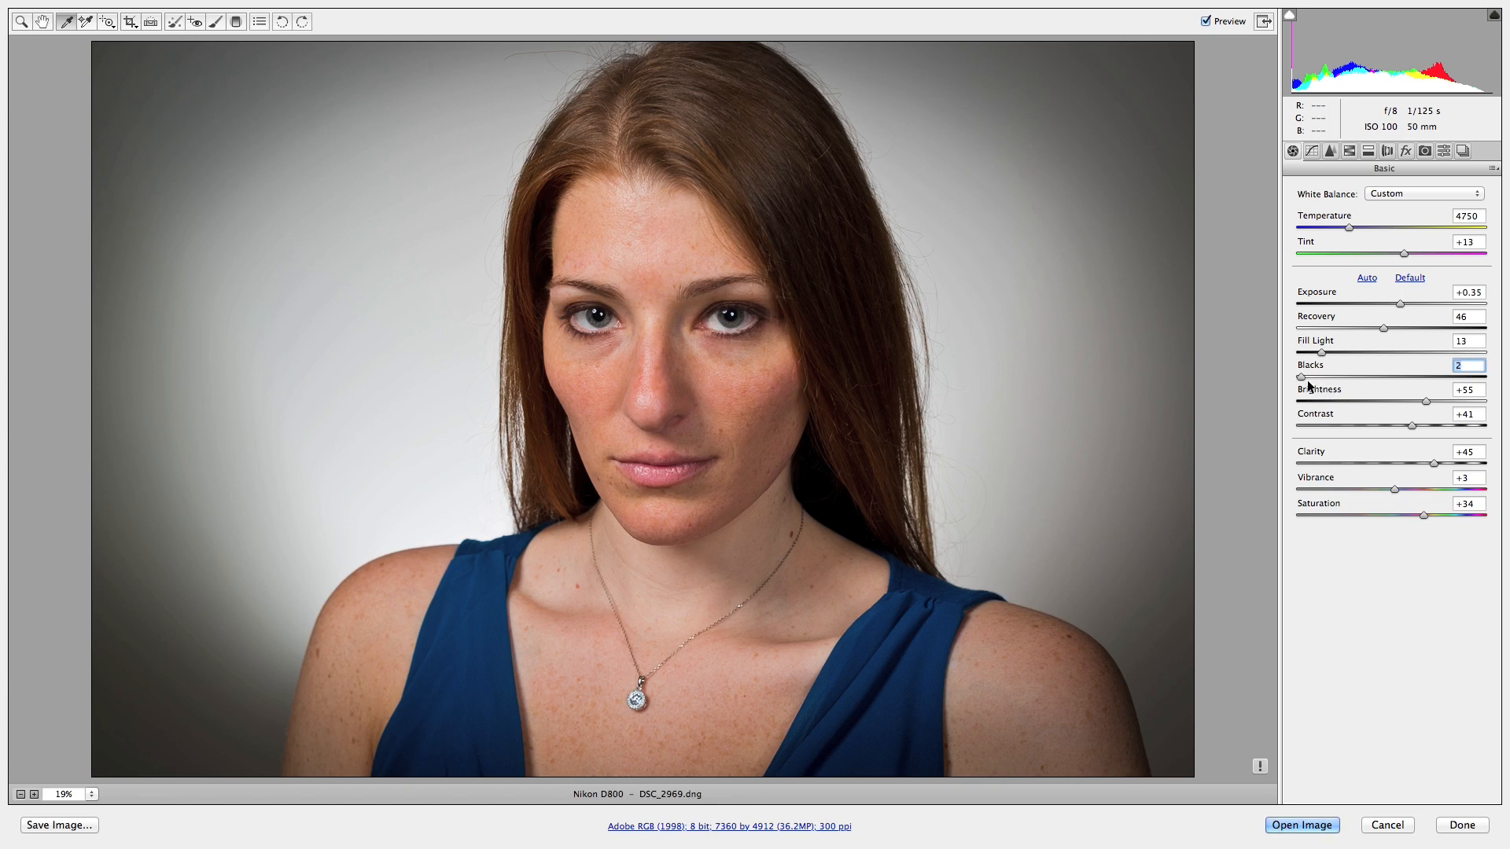
{"action": "left_click_drag", "start_coordinate": [1304, 381], "coordinate": [1298, 381]}
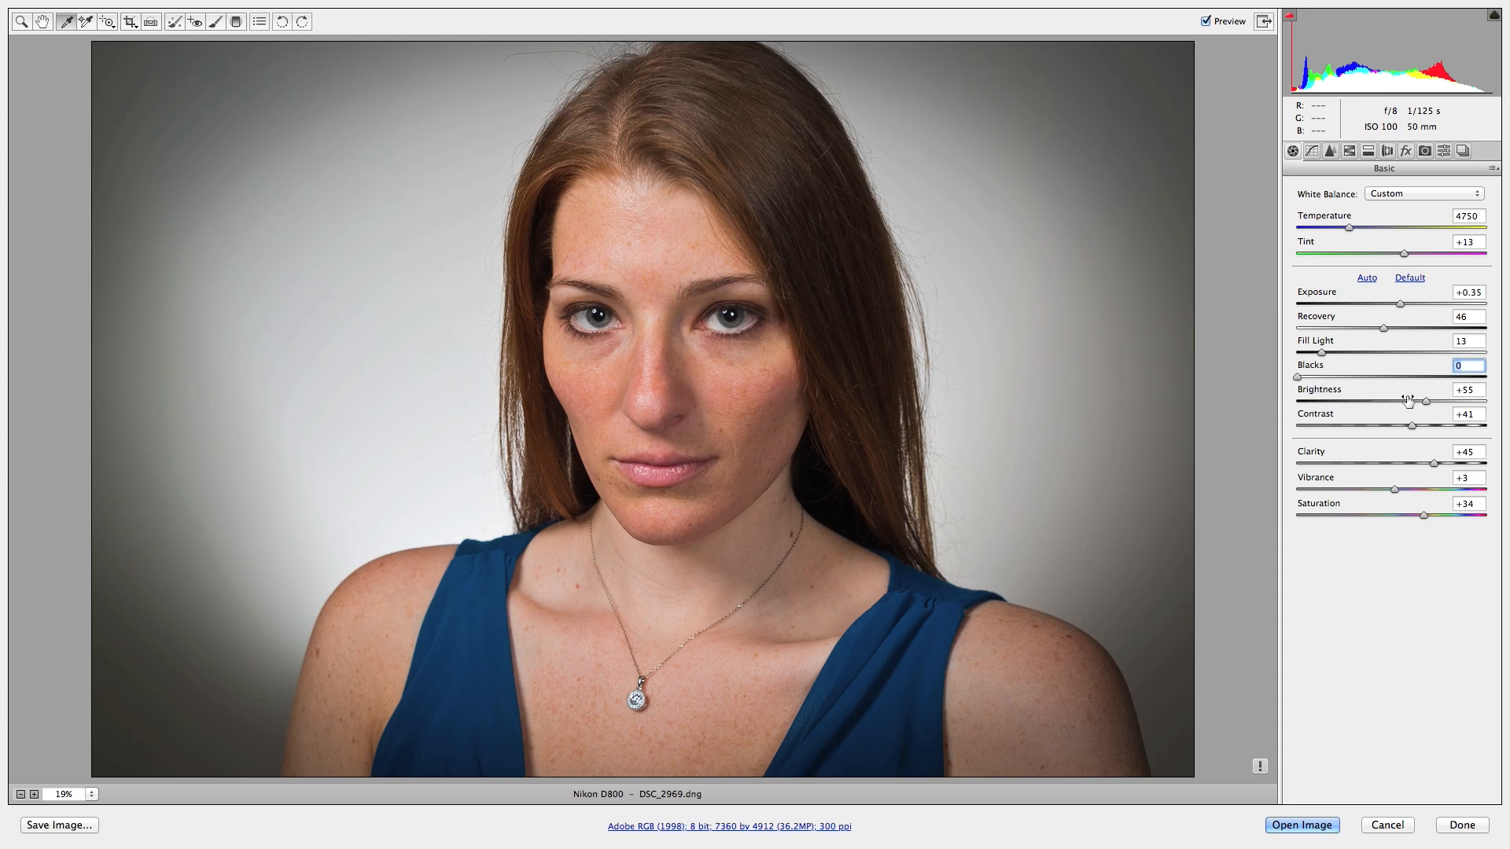
Set Brightness to +61, Contrast to +49, Clarity to +48, Vibrance to +8 and Saturation to +44
{"action": "left_click_drag", "start_coordinate": [1425, 403], "coordinate": [1445, 461]}
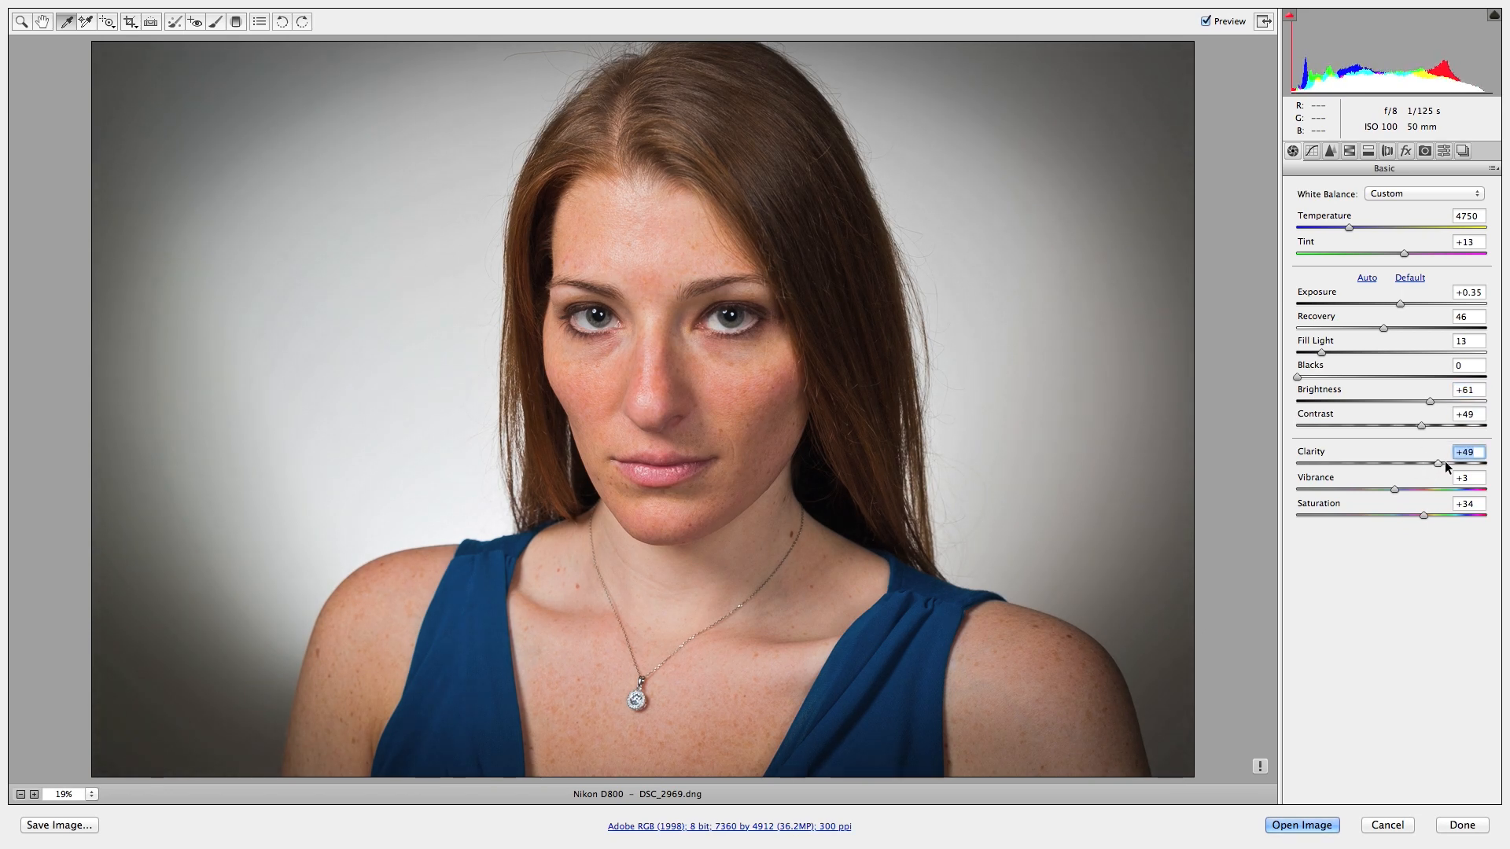
{"action": "left_click", "coordinate": [1394, 489]}
{"action": "left_click_drag", "start_coordinate": [1396, 488], "coordinate": [1430, 511]}
Turn off the lens profile corrections and return to the basic adjustments
{"action": "left_click", "coordinate": [1387, 151]}
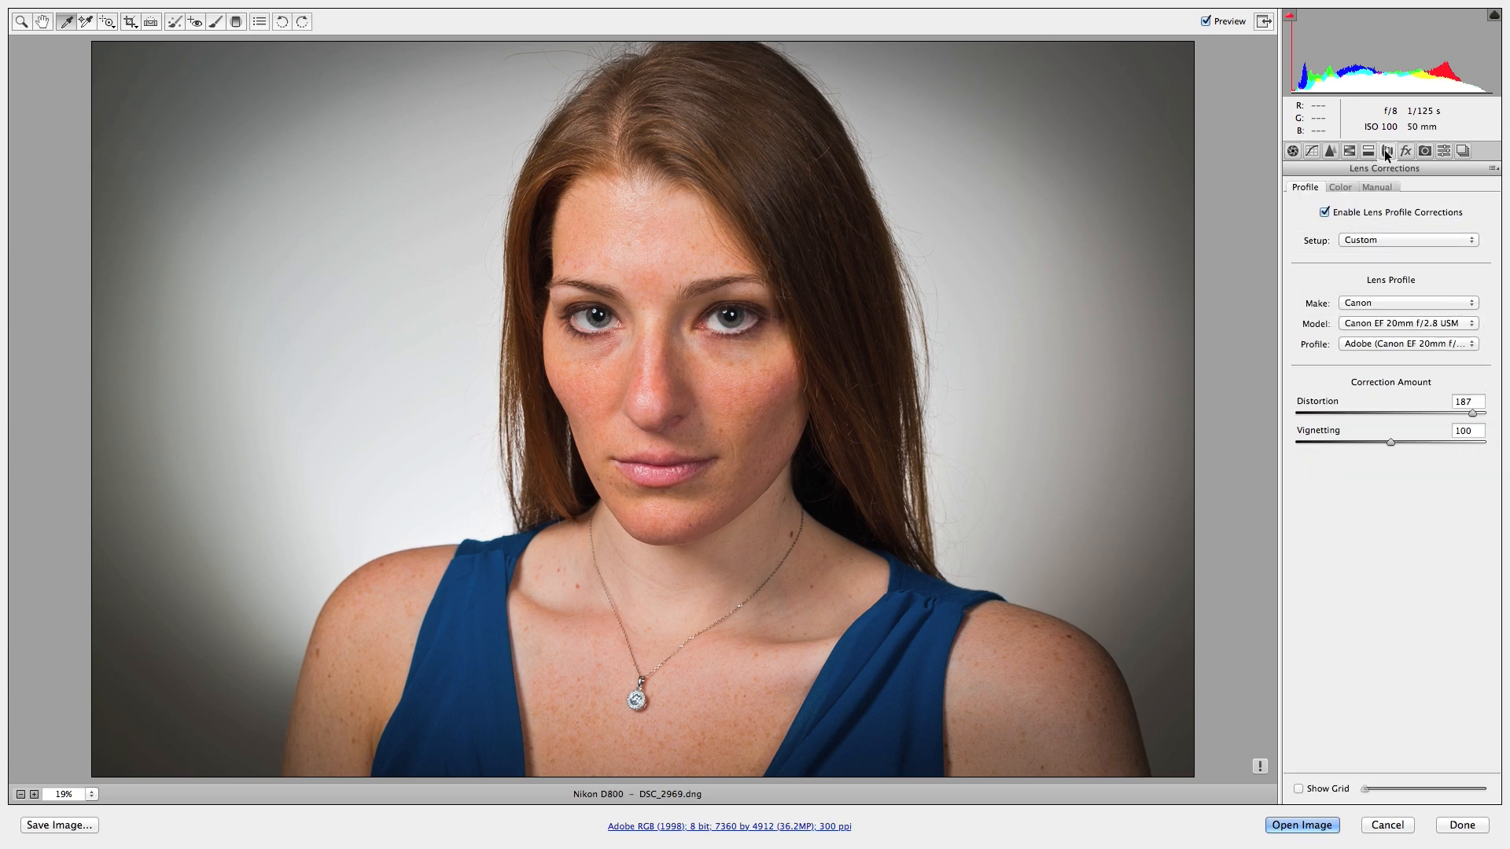
{"action": "left_click", "coordinate": [1324, 212]}
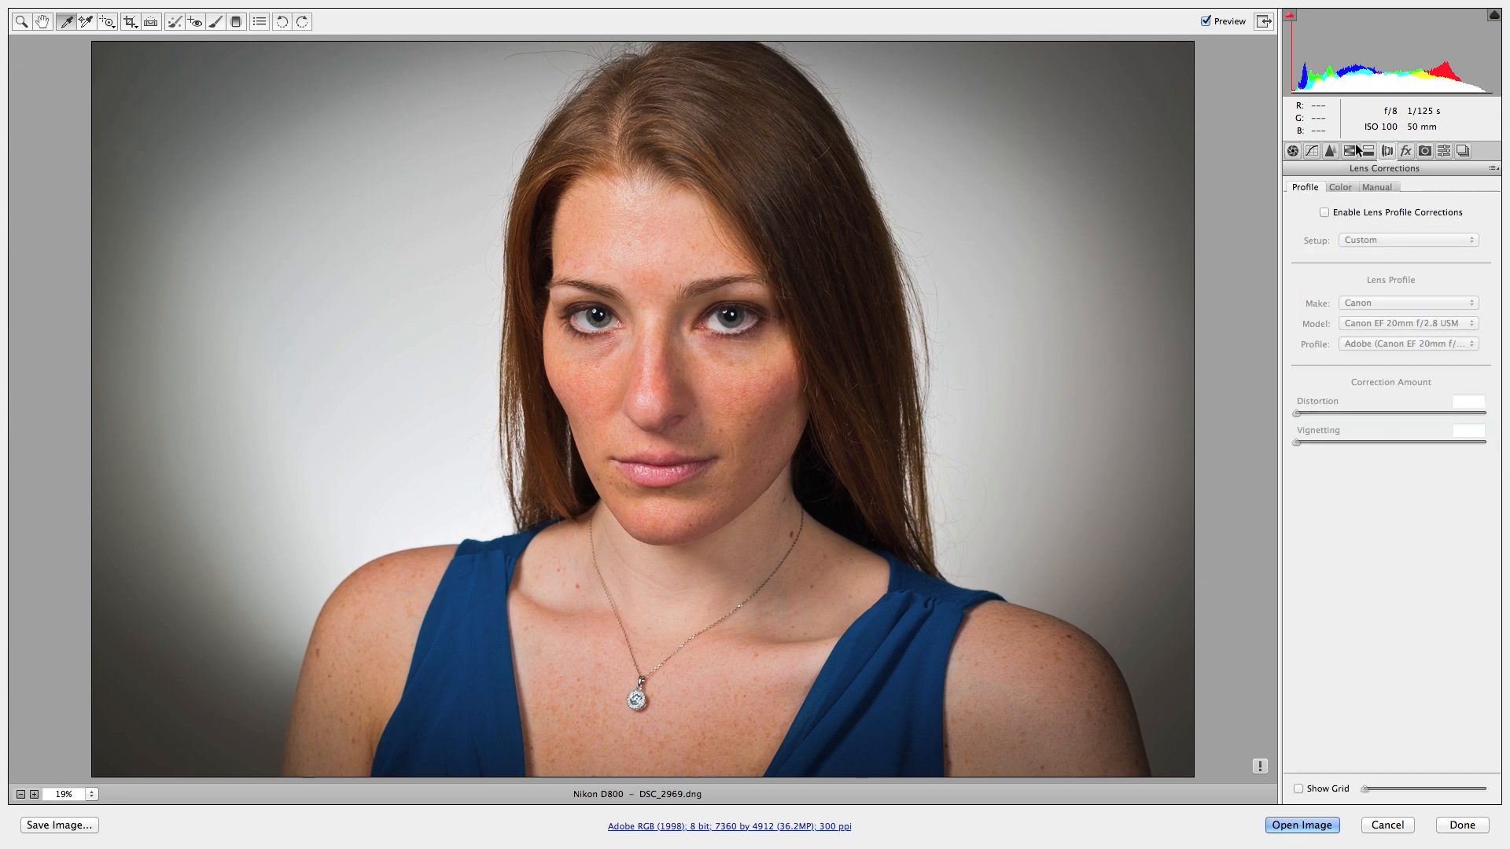
{"action": "left_click", "coordinate": [1292, 151]}
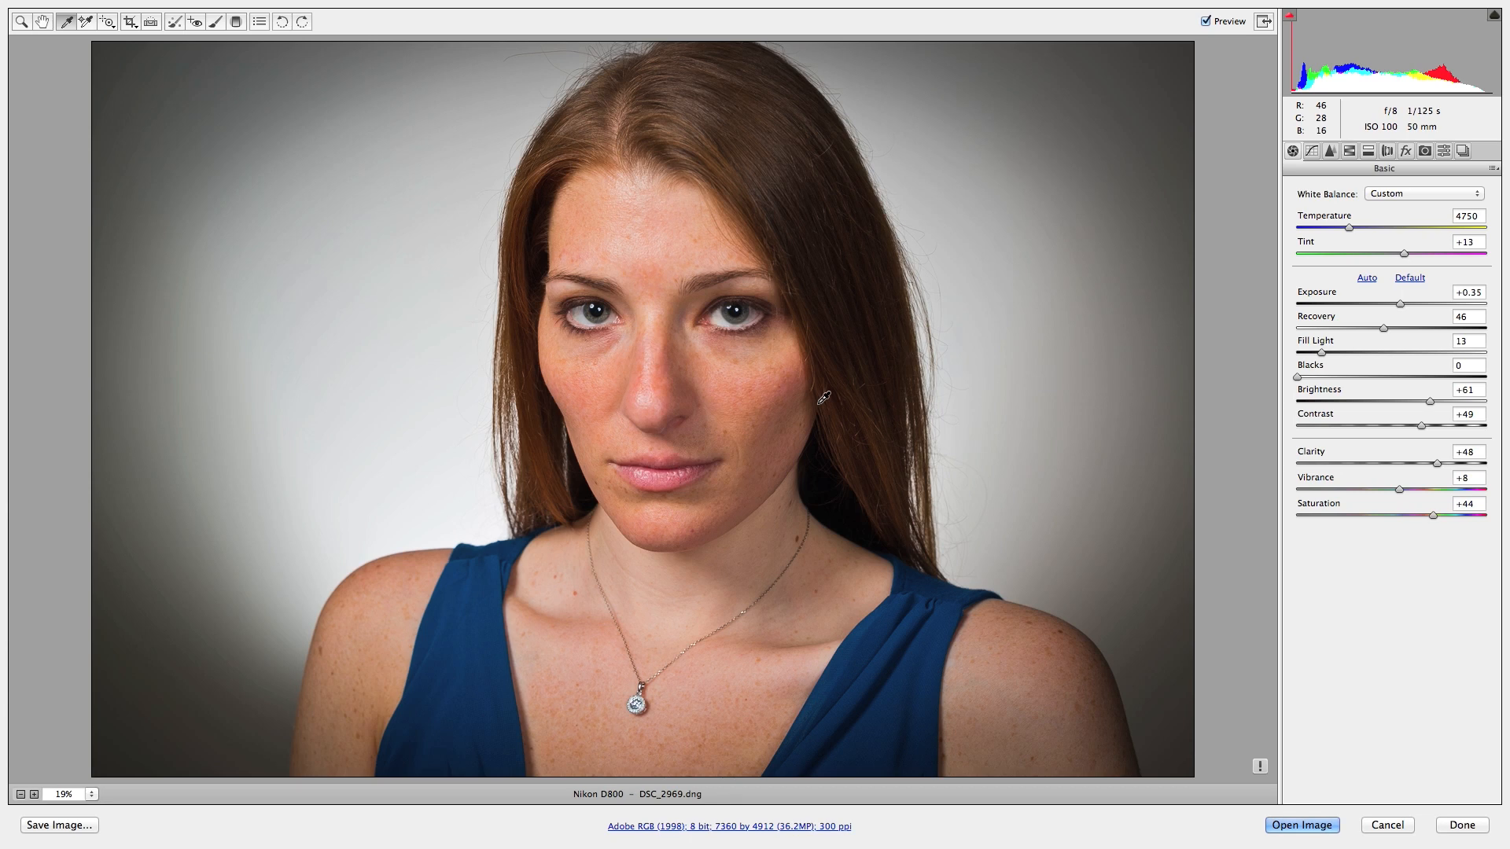
Compare the portrait with lens profile corrections on and off several times, ending with them enabled
{"action": "left_click", "coordinate": [1388, 151]}
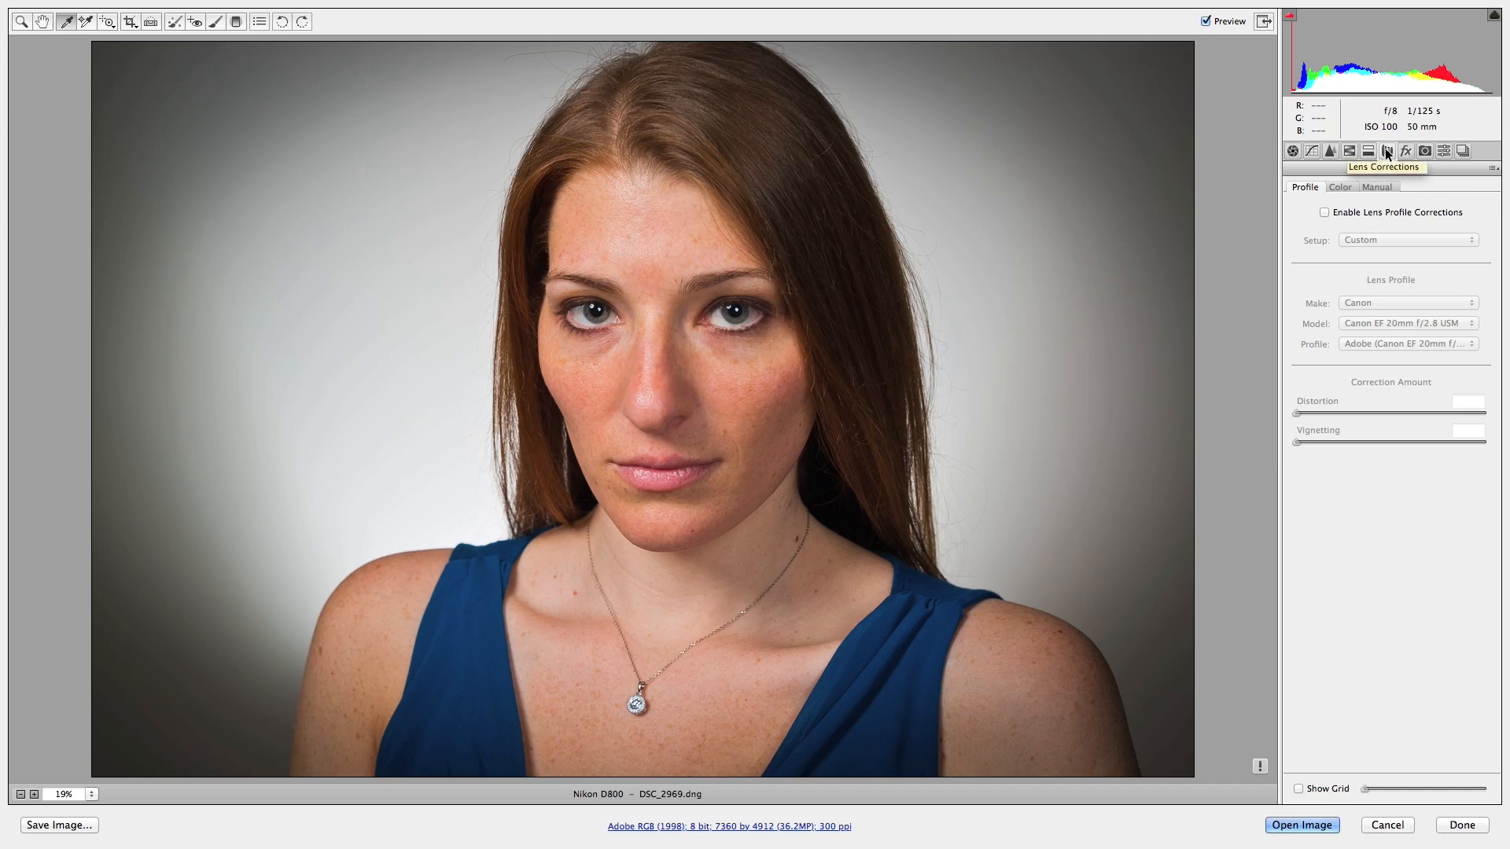
{"action": "left_click", "coordinate": [1324, 213]}
{"action": "left_click", "coordinate": [1325, 213]}
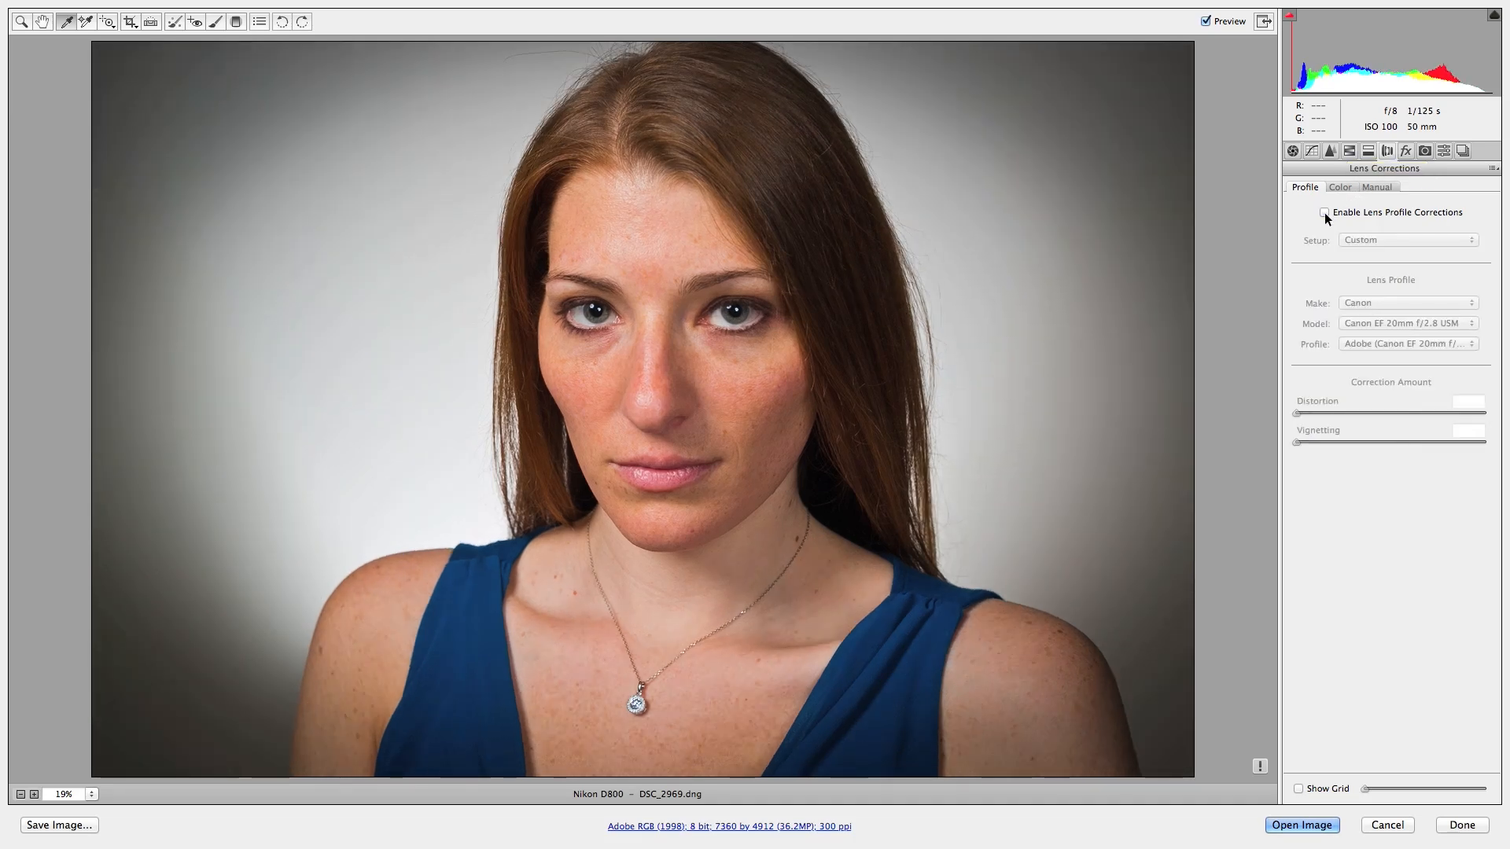
{"action": "left_click", "coordinate": [1325, 212]}
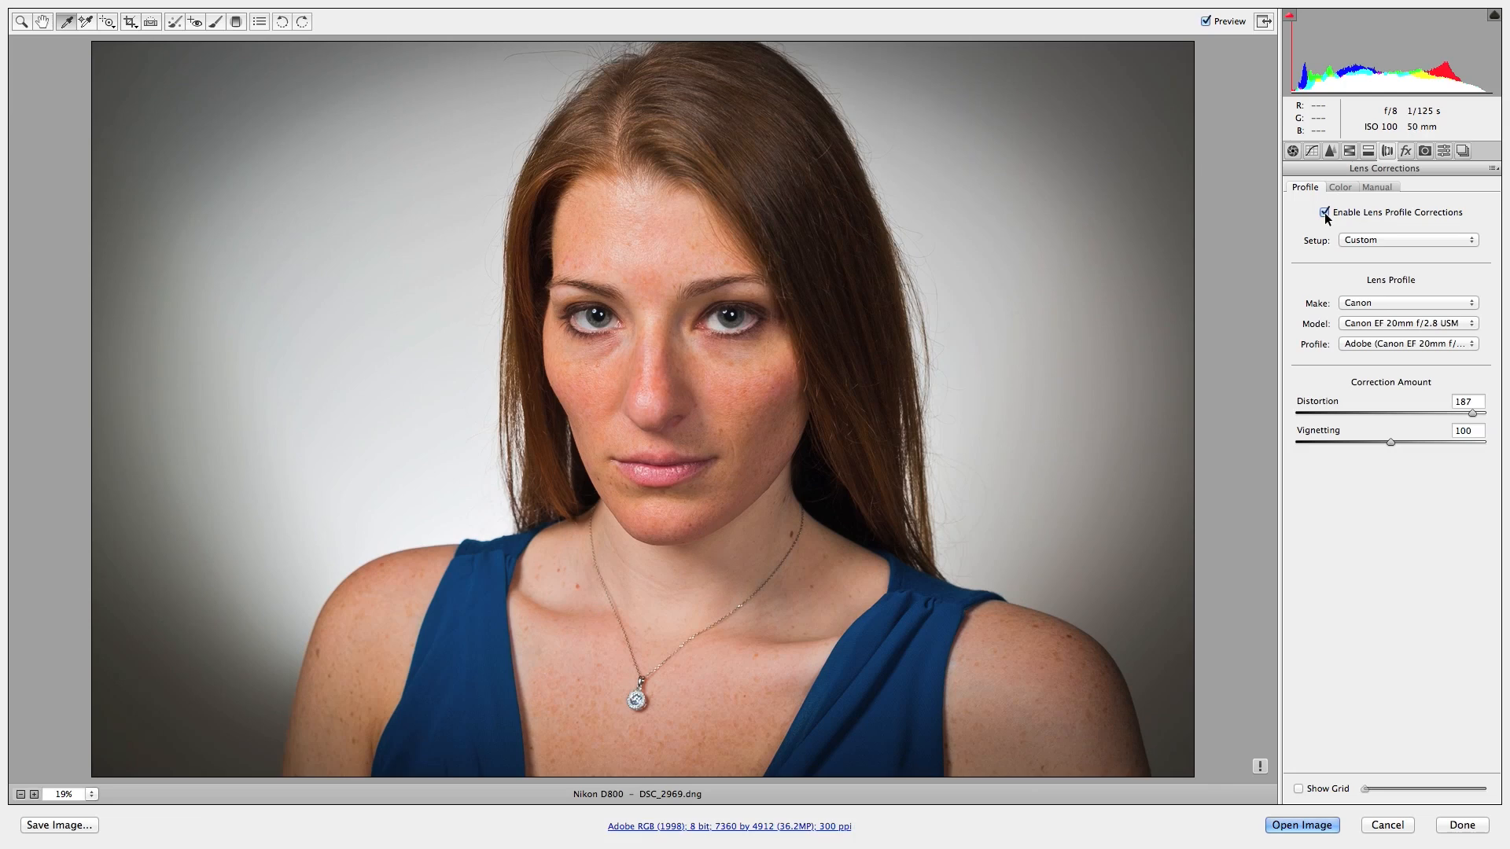
{"action": "left_click", "coordinate": [1324, 213]}
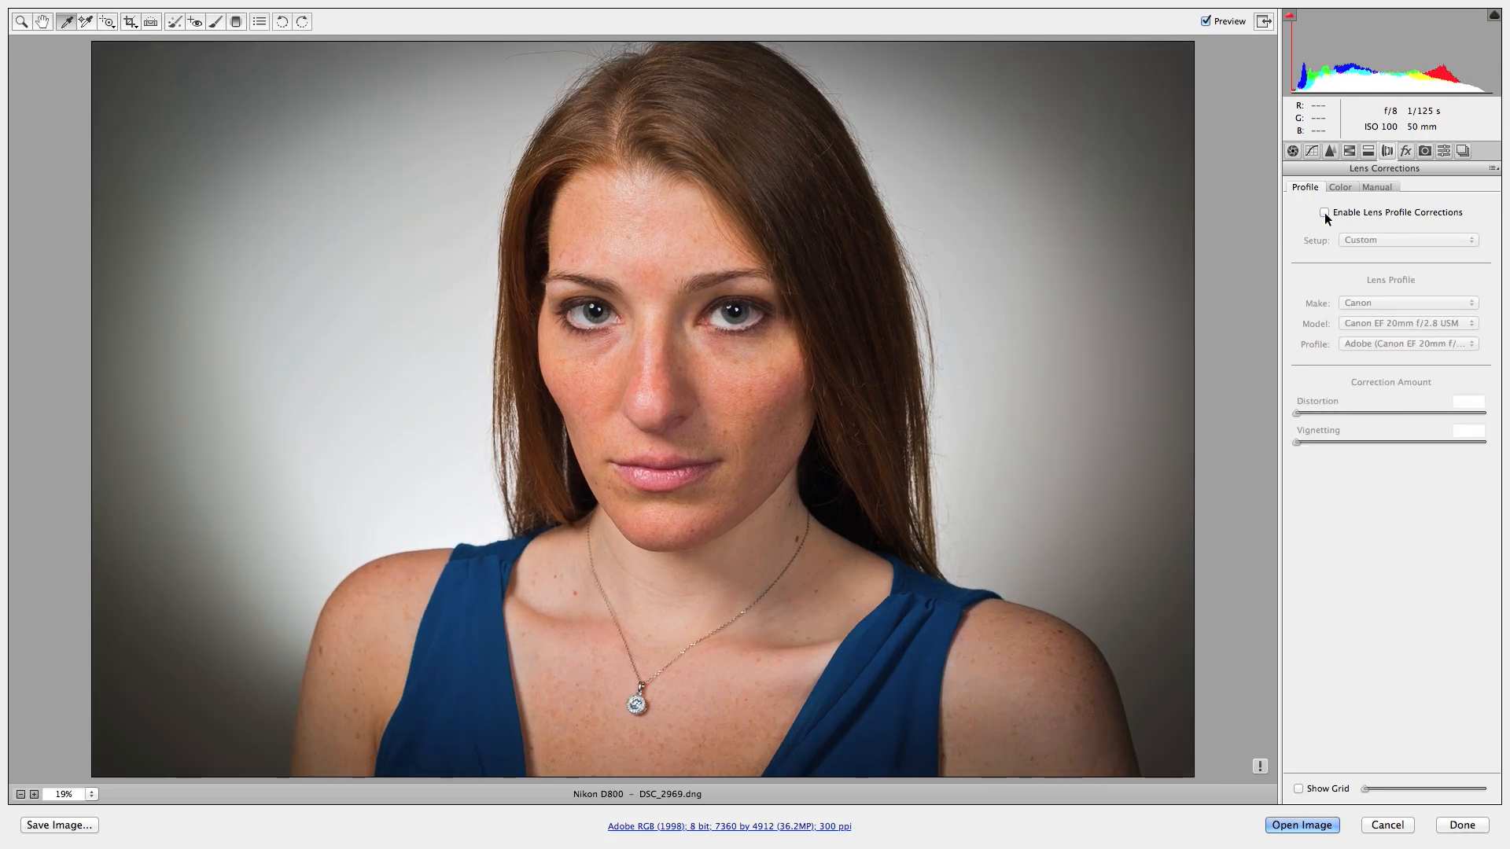
{"action": "left_click", "coordinate": [1324, 212]}
{"action": "left_click", "coordinate": [1324, 213]}
{"action": "left_click", "coordinate": [1324, 212]}
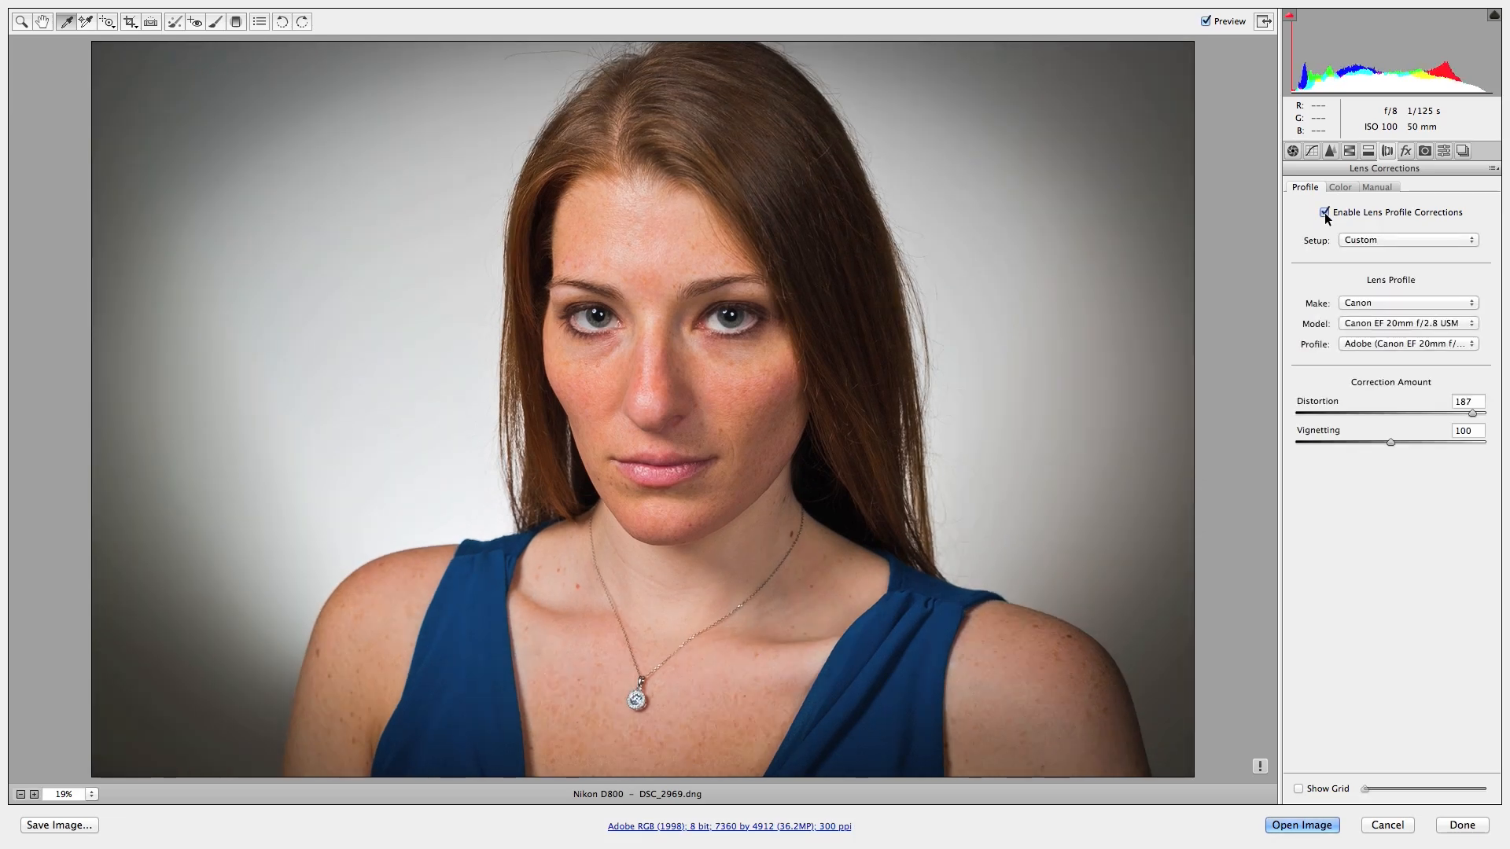
{"action": "left_click", "coordinate": [1324, 213]}
{"action": "left_click", "coordinate": [1324, 212]}
{"action": "left_click", "coordinate": [1324, 212]}
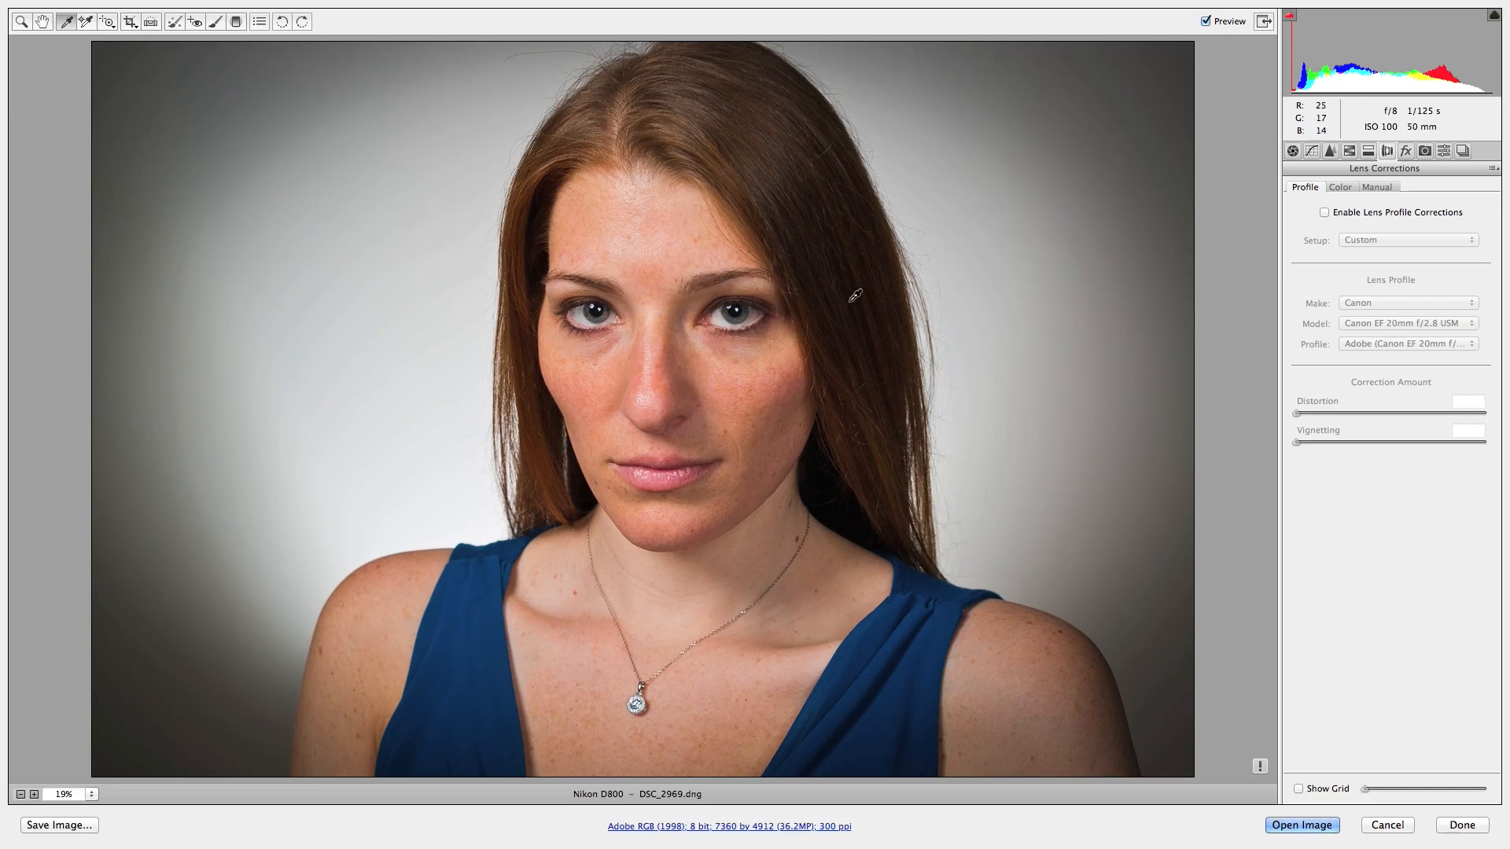
{"action": "left_click", "coordinate": [1325, 213]}
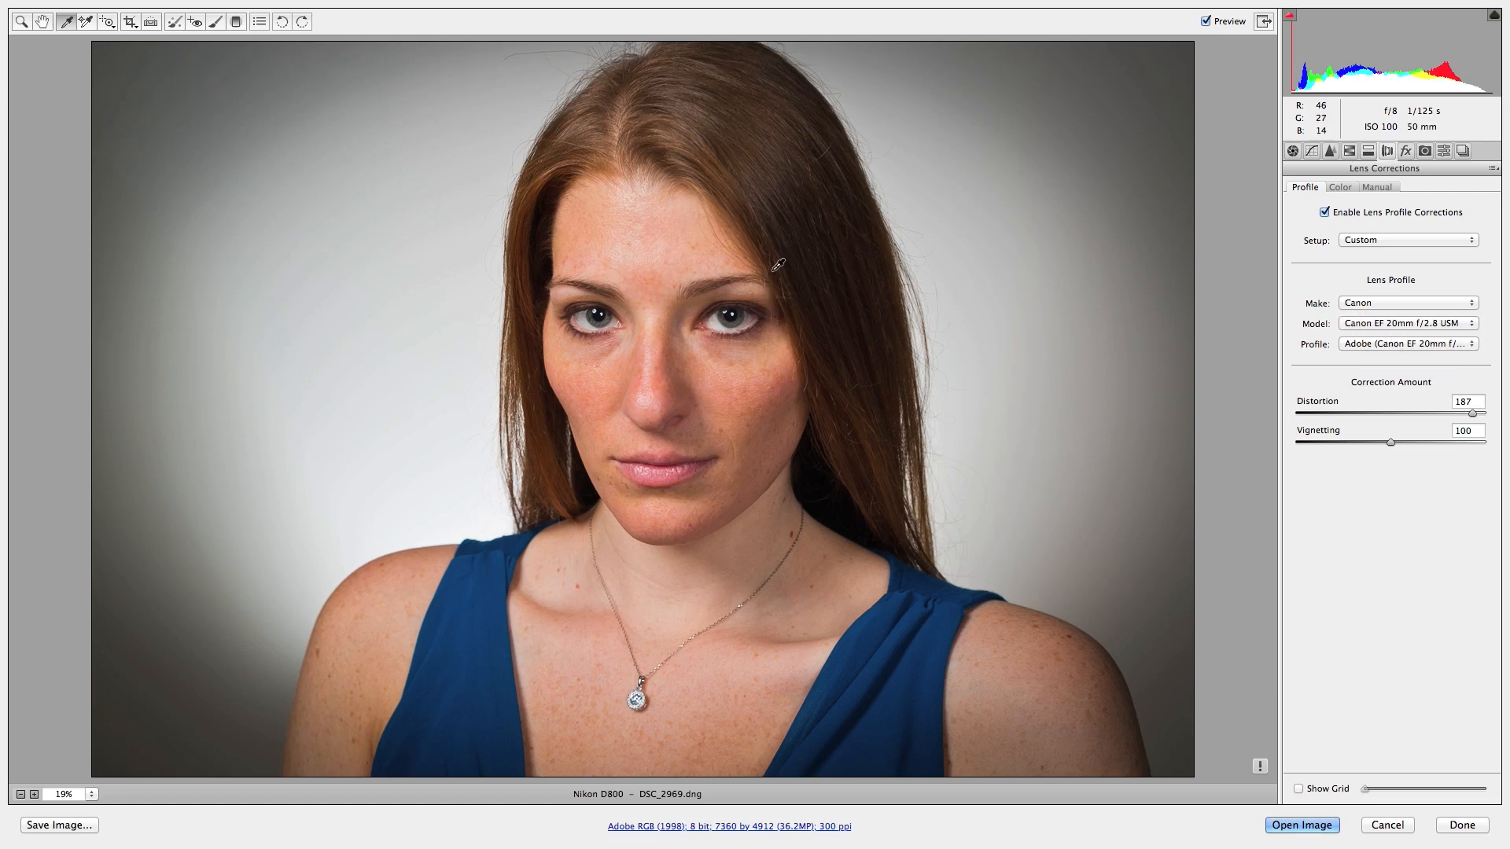
Look through the effects, calibration and presets settings, and open the adjusted raw image in Photoshop
{"action": "left_click", "coordinate": [1406, 151]}
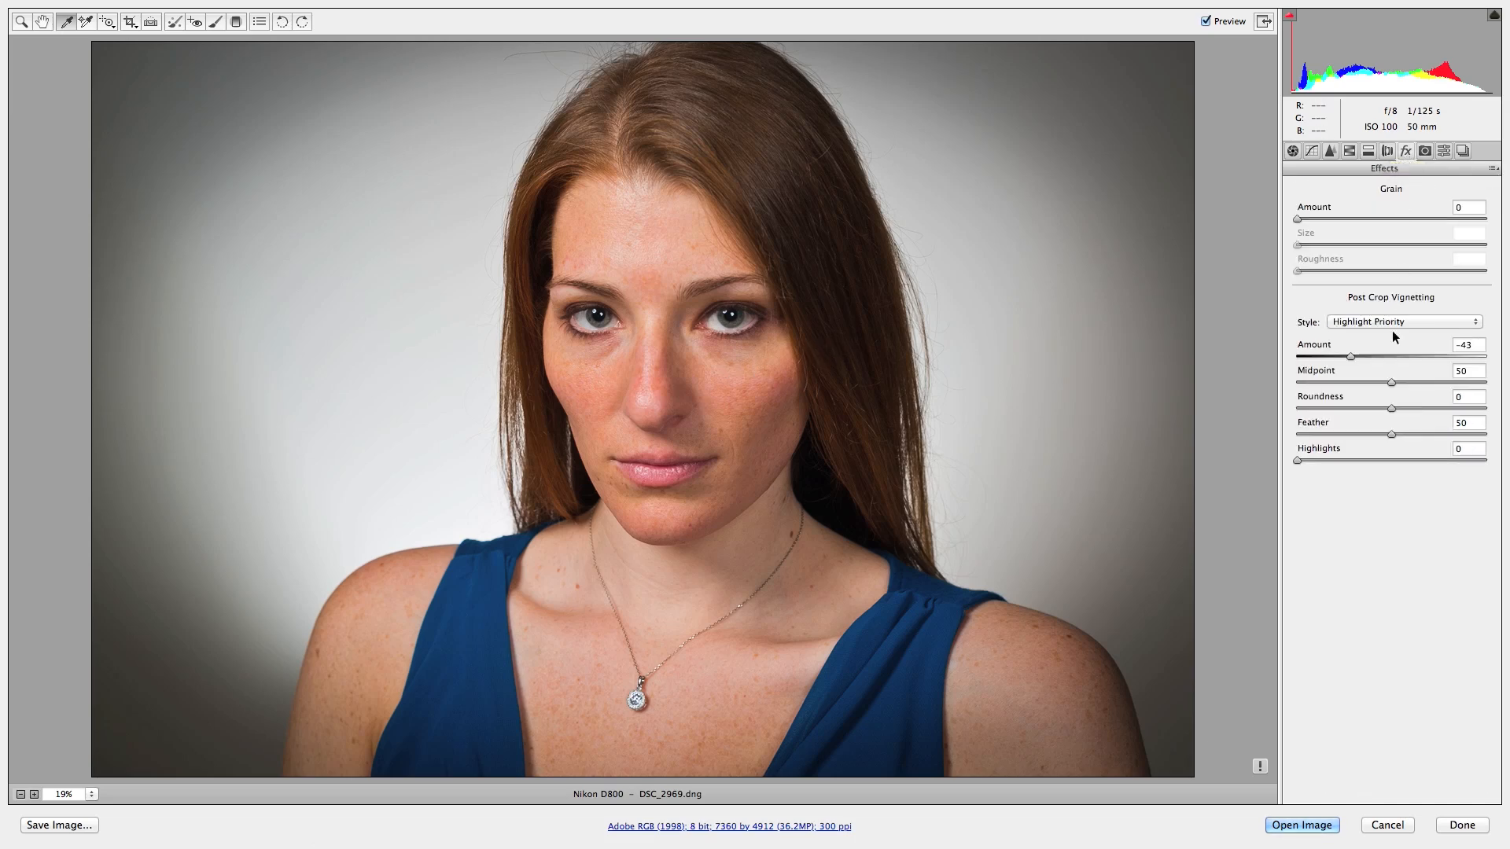
{"action": "left_click", "coordinate": [1425, 150]}
{"action": "left_click", "coordinate": [1444, 150]}
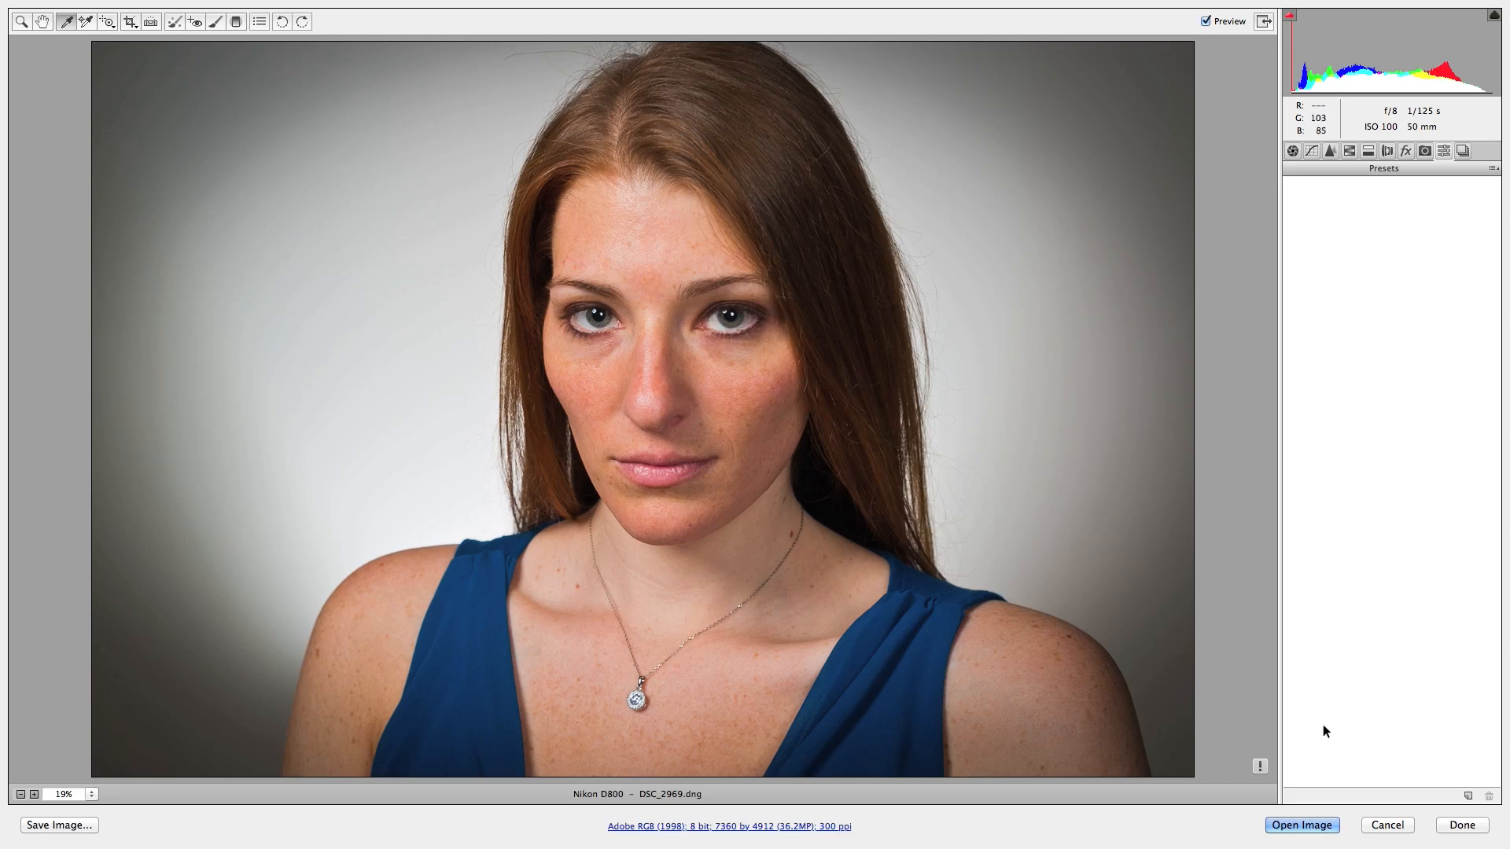
{"action": "left_click", "coordinate": [1302, 824]}
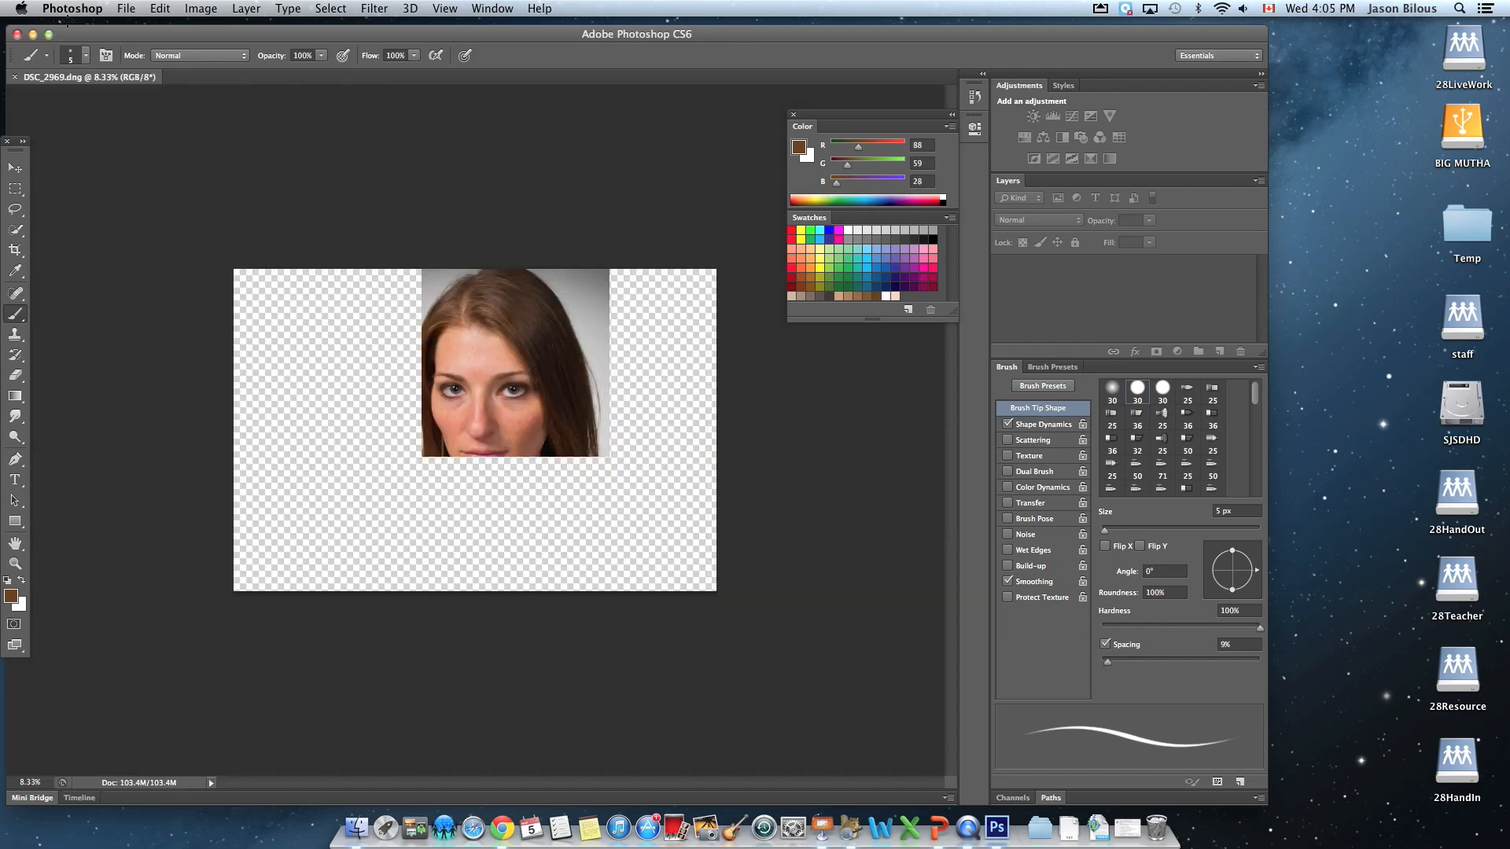
Maximise the Photoshop window, fit the portrait to the view, and dock the floating Color and Swatches group
{"action": "left_click", "coordinate": [49, 35]}
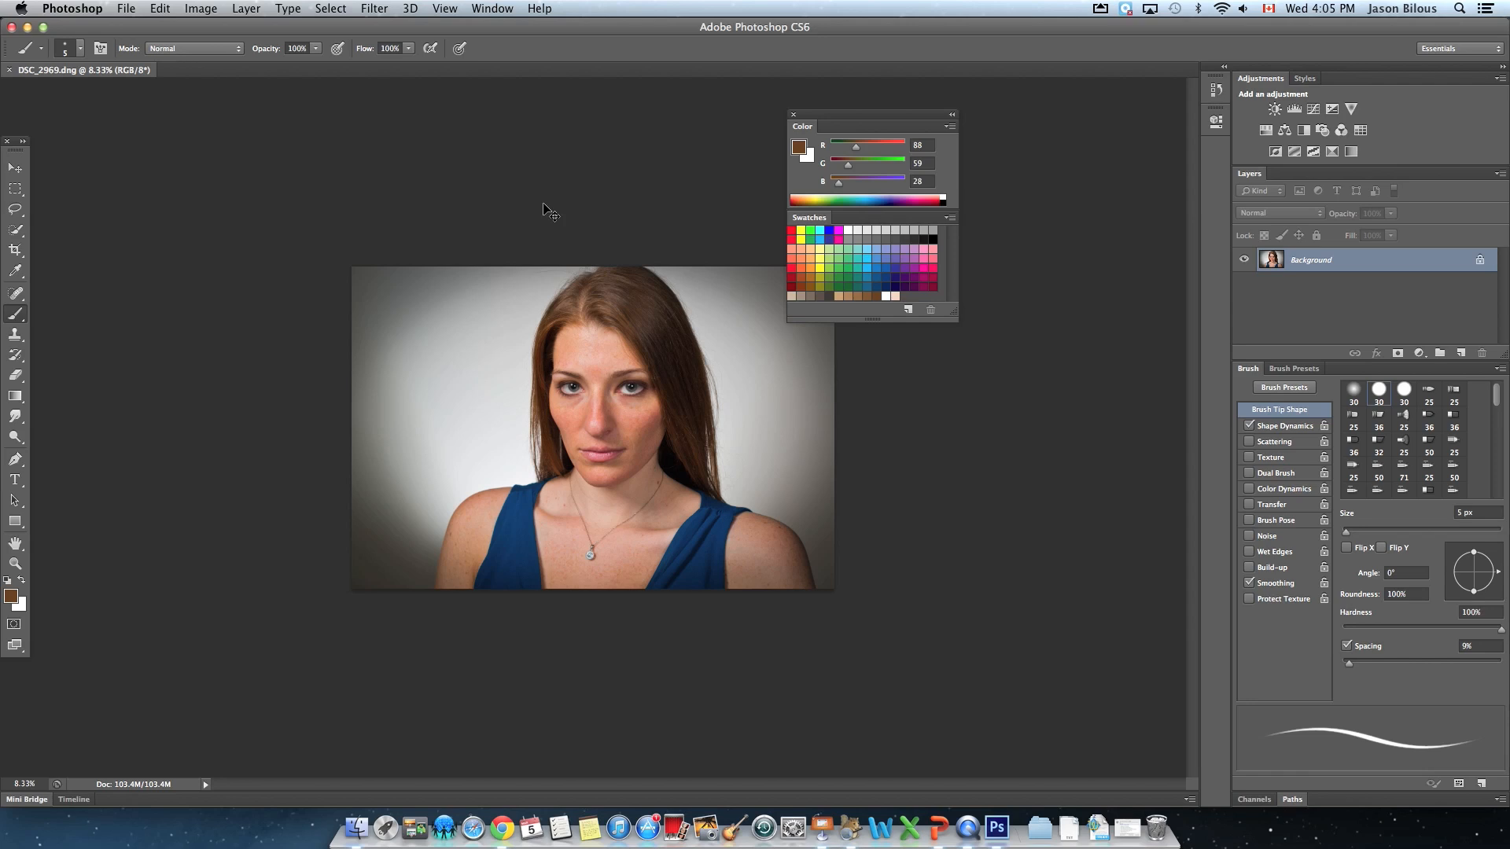
{"action": "key", "text": "super+0"}
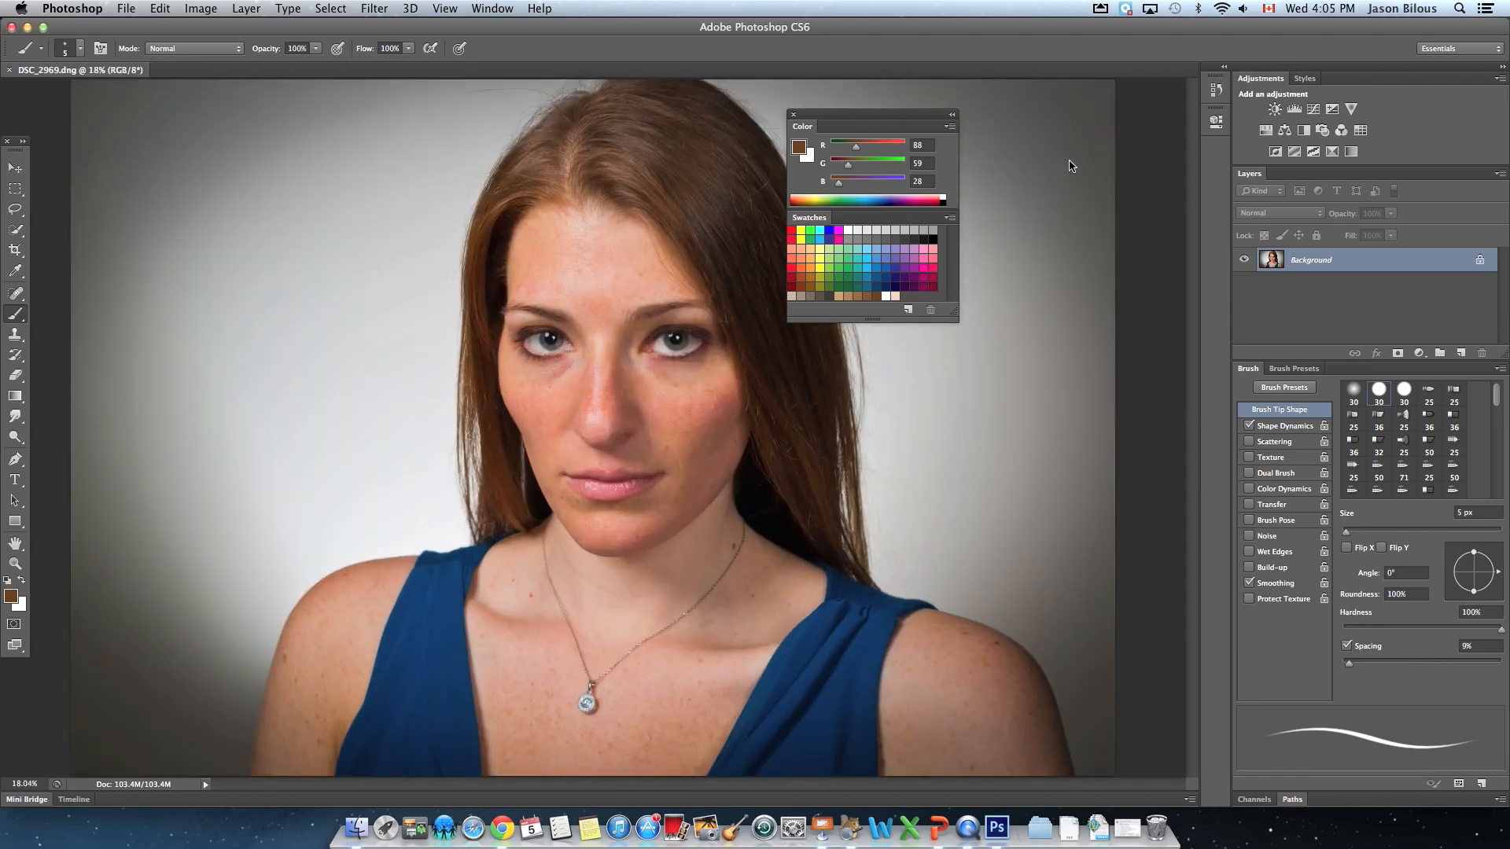
{"action": "left_click_drag", "start_coordinate": [854, 115], "coordinate": [1213, 149]}
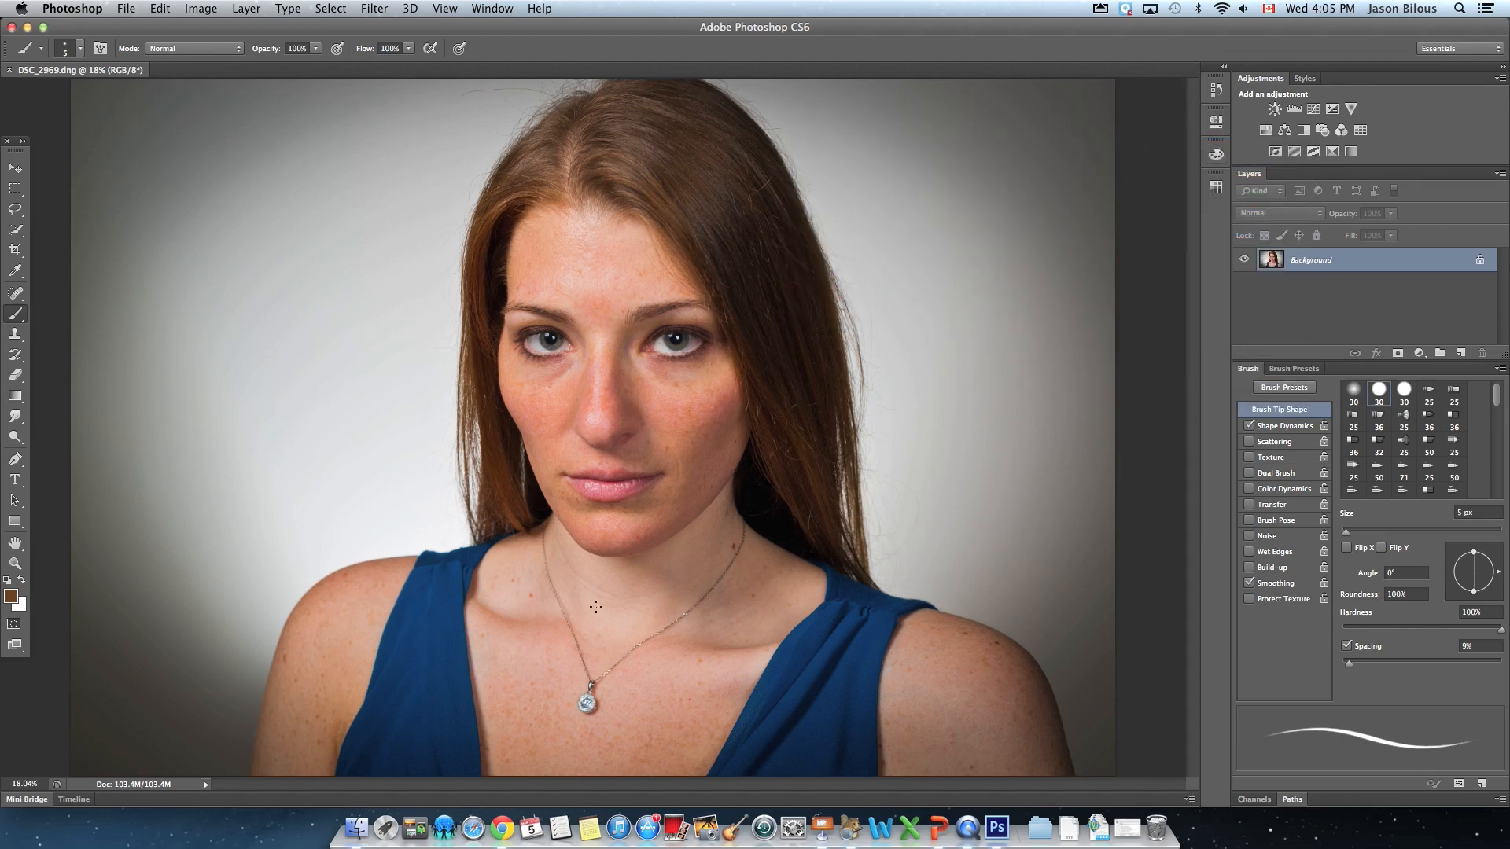
Zoom in on the face to 66.67% and examine the skin from the forehead down to the mouth
{"action": "left_click", "coordinate": [18, 564]}
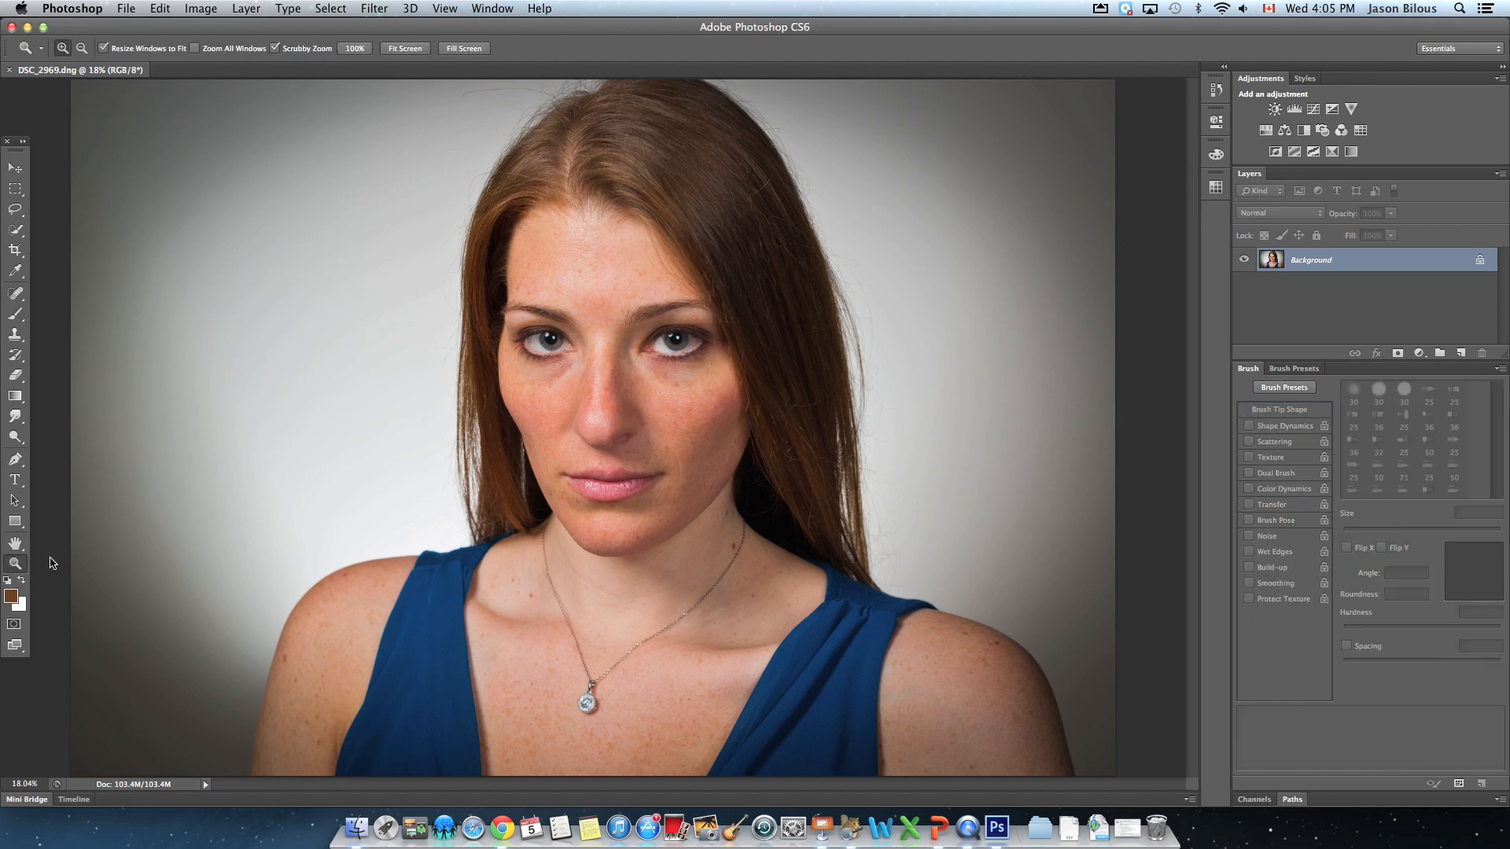
{"action": "left_click", "coordinate": [615, 363]}
{"action": "left_click", "coordinate": [616, 362]}
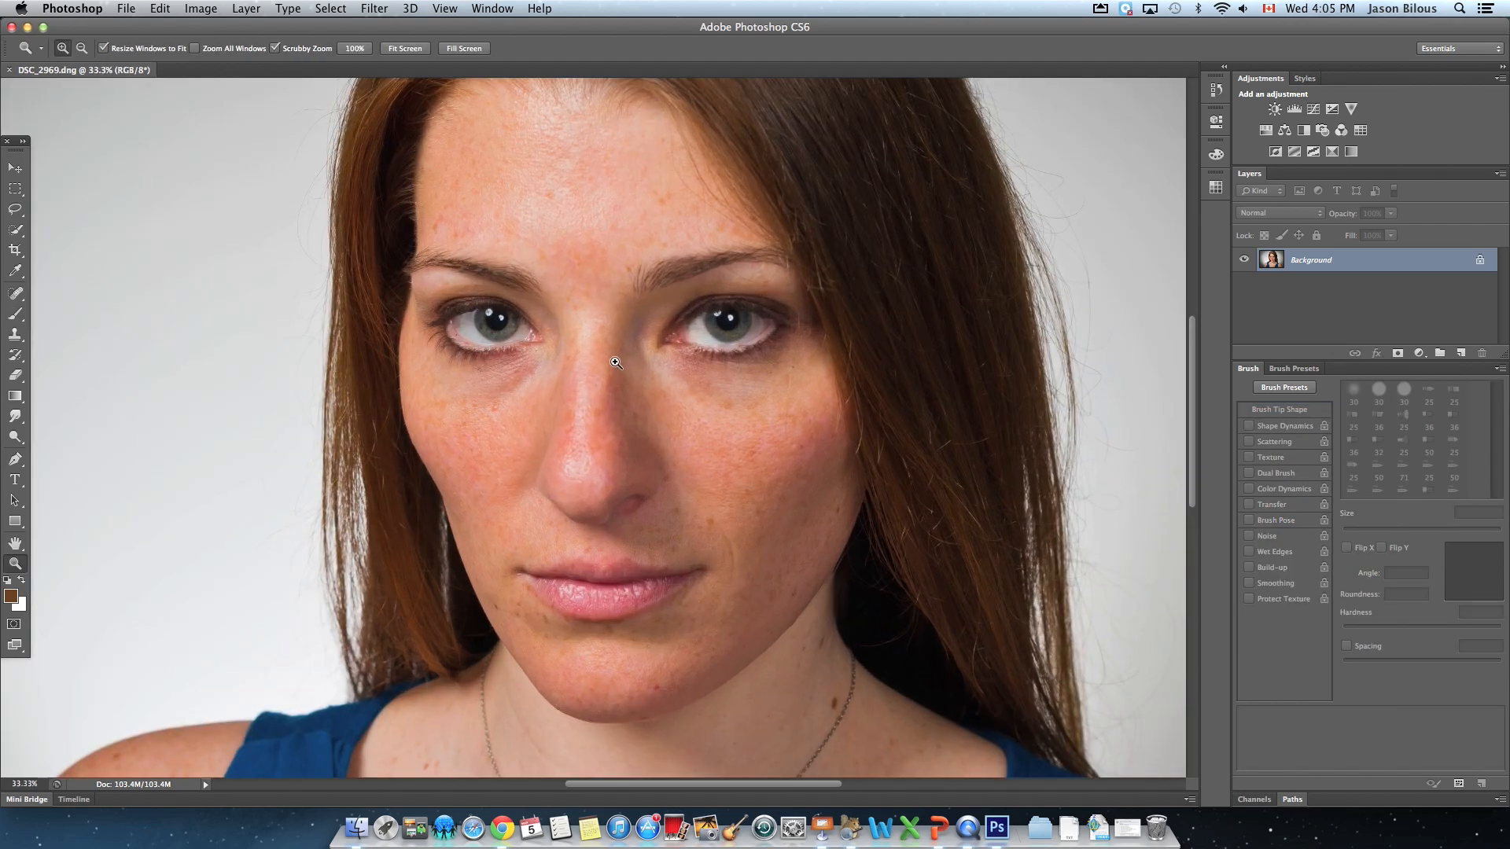
{"action": "left_click", "coordinate": [616, 364]}
{"action": "left_click", "coordinate": [618, 364]}
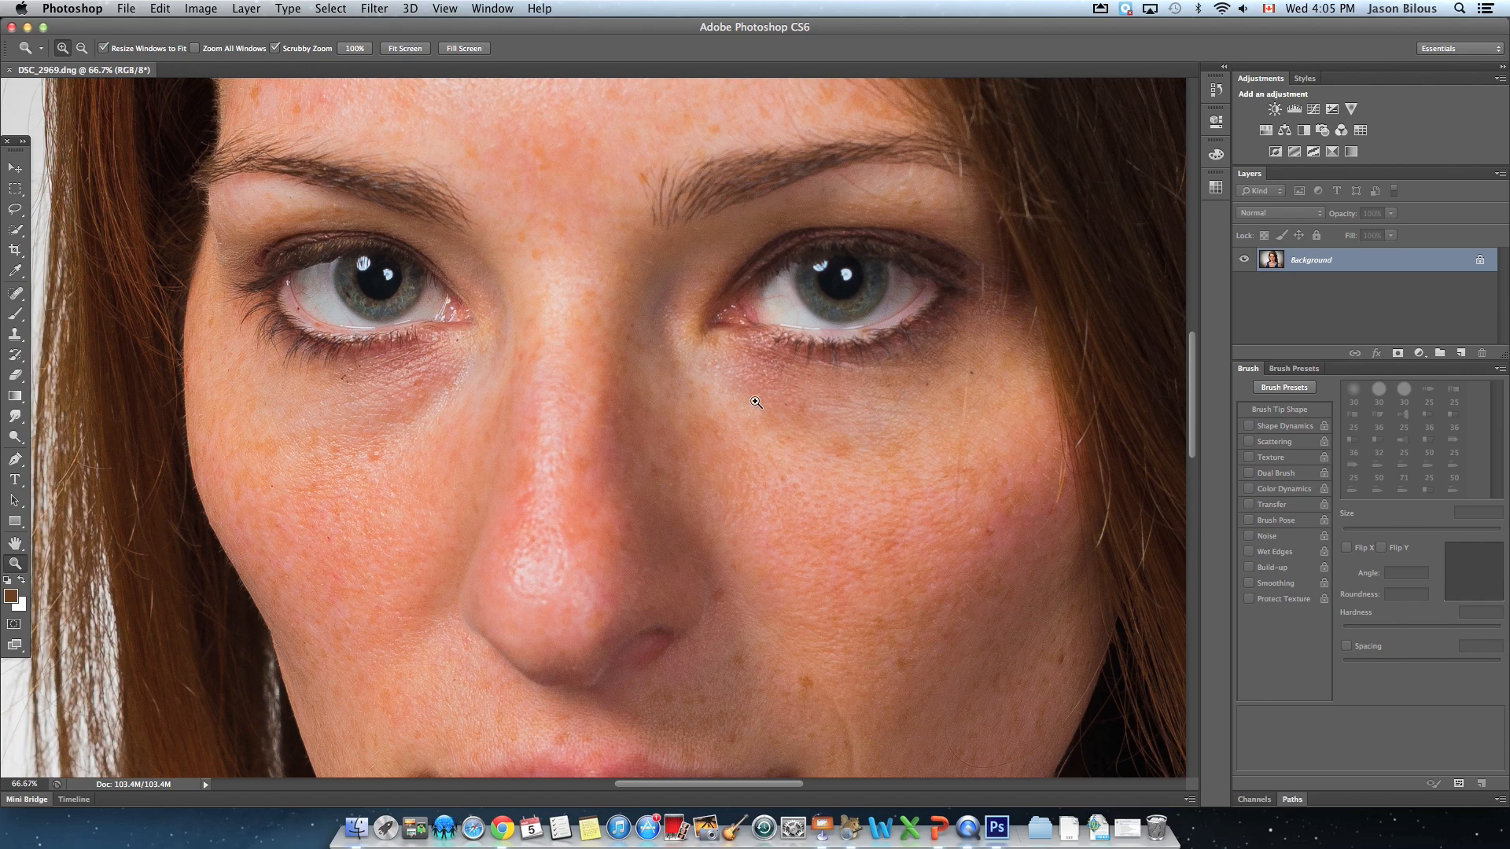
{"action": "scroll", "coordinate": [436, 416], "scroll_direction": "up", "scroll_amount": 10}
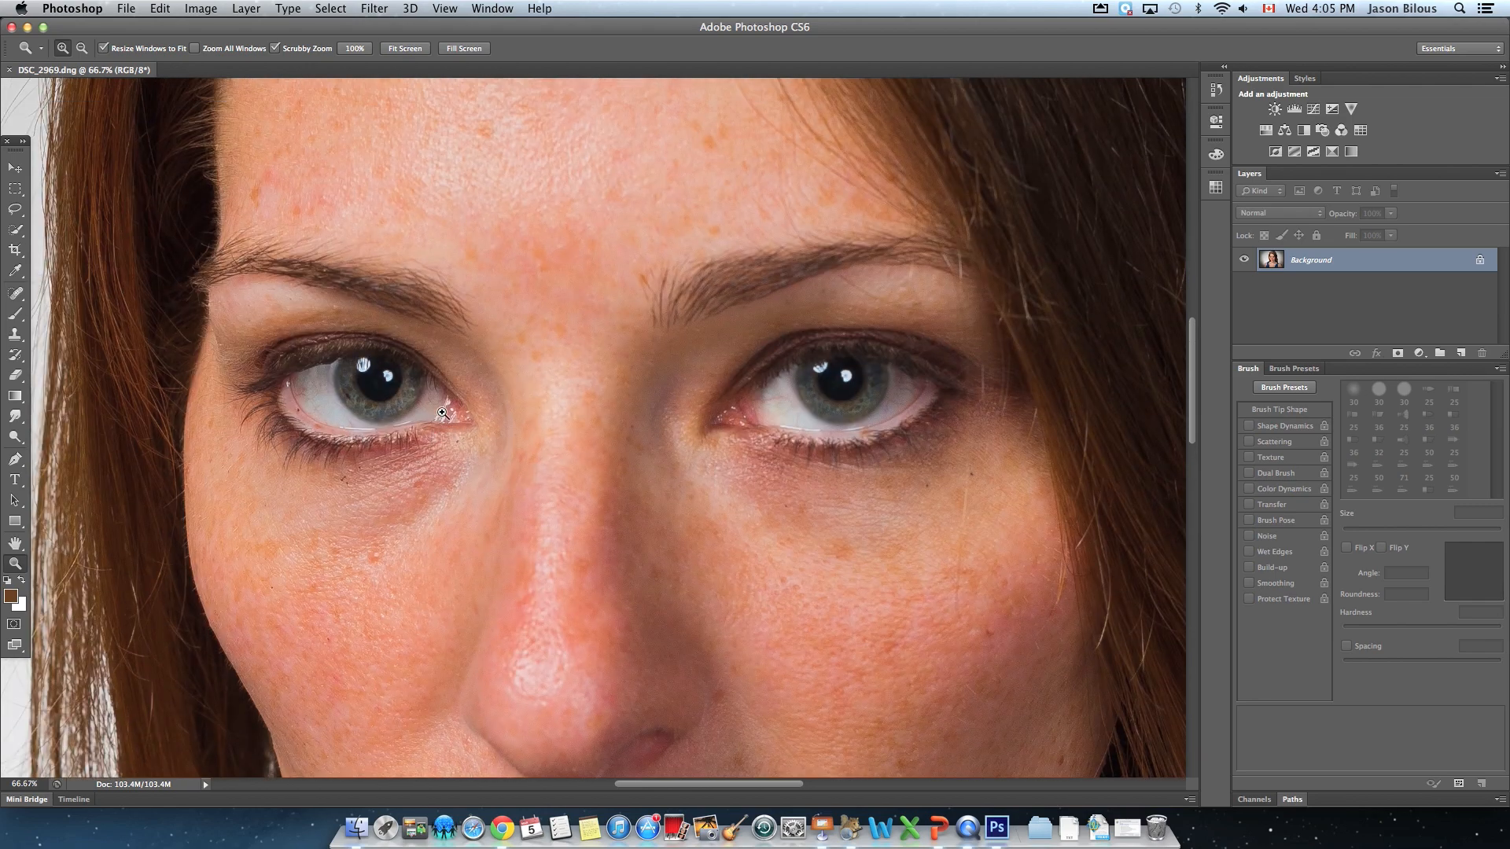
{"action": "scroll", "coordinate": [445, 410], "scroll_direction": "down", "scroll_amount": 15}
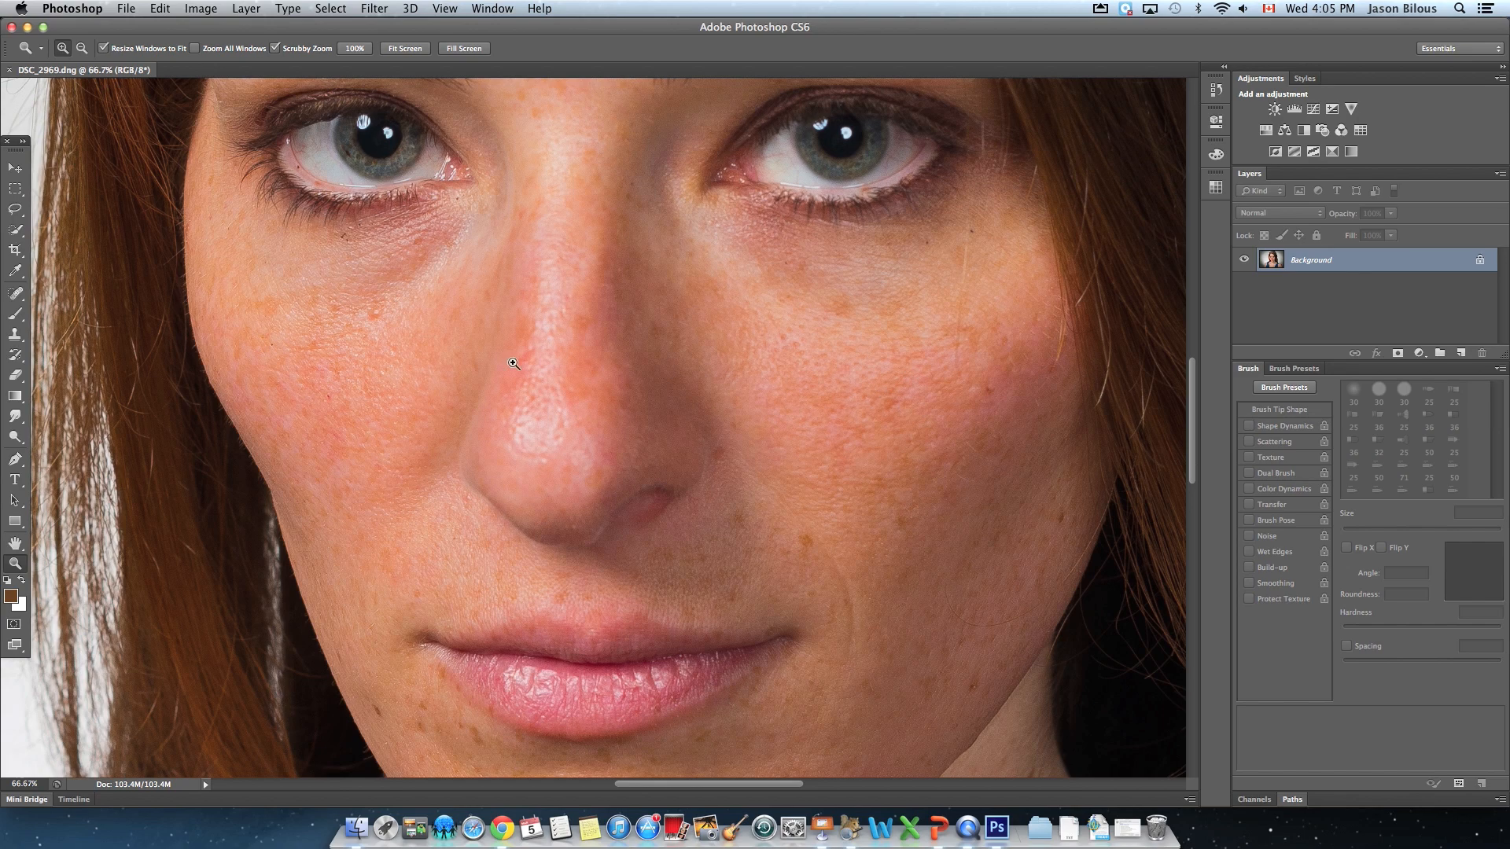
Examine the chin, neck and whole portrait, ending at 100% on the dark mole beside the necklace
{"action": "scroll", "coordinate": [565, 528], "scroll_direction": "down", "scroll_amount": 20}
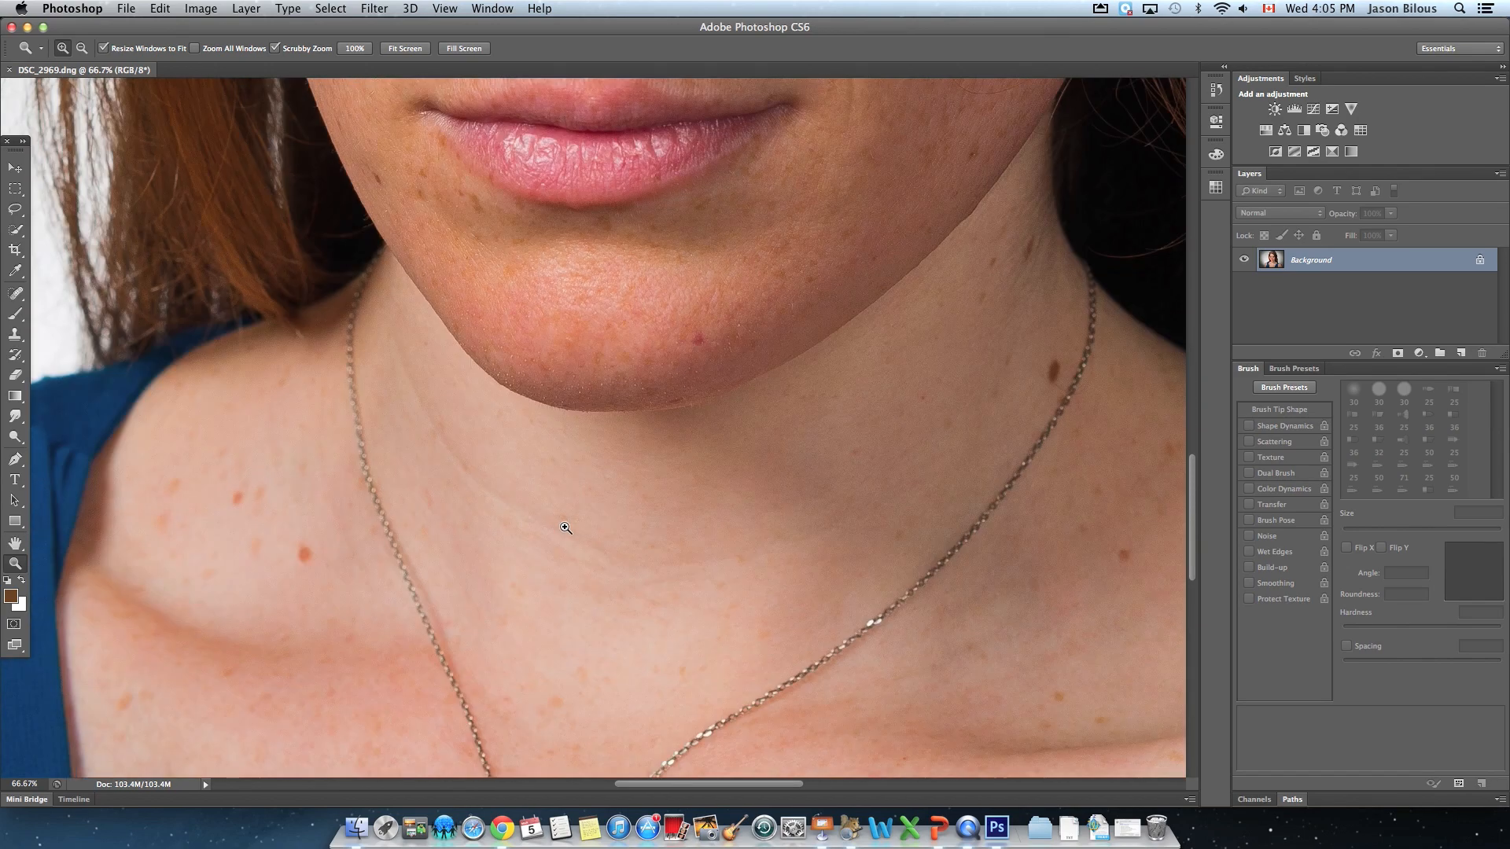
{"action": "left_click", "coordinate": [565, 528], "text": "alt"}
{"action": "left_click", "coordinate": [565, 528], "text": "alt"}
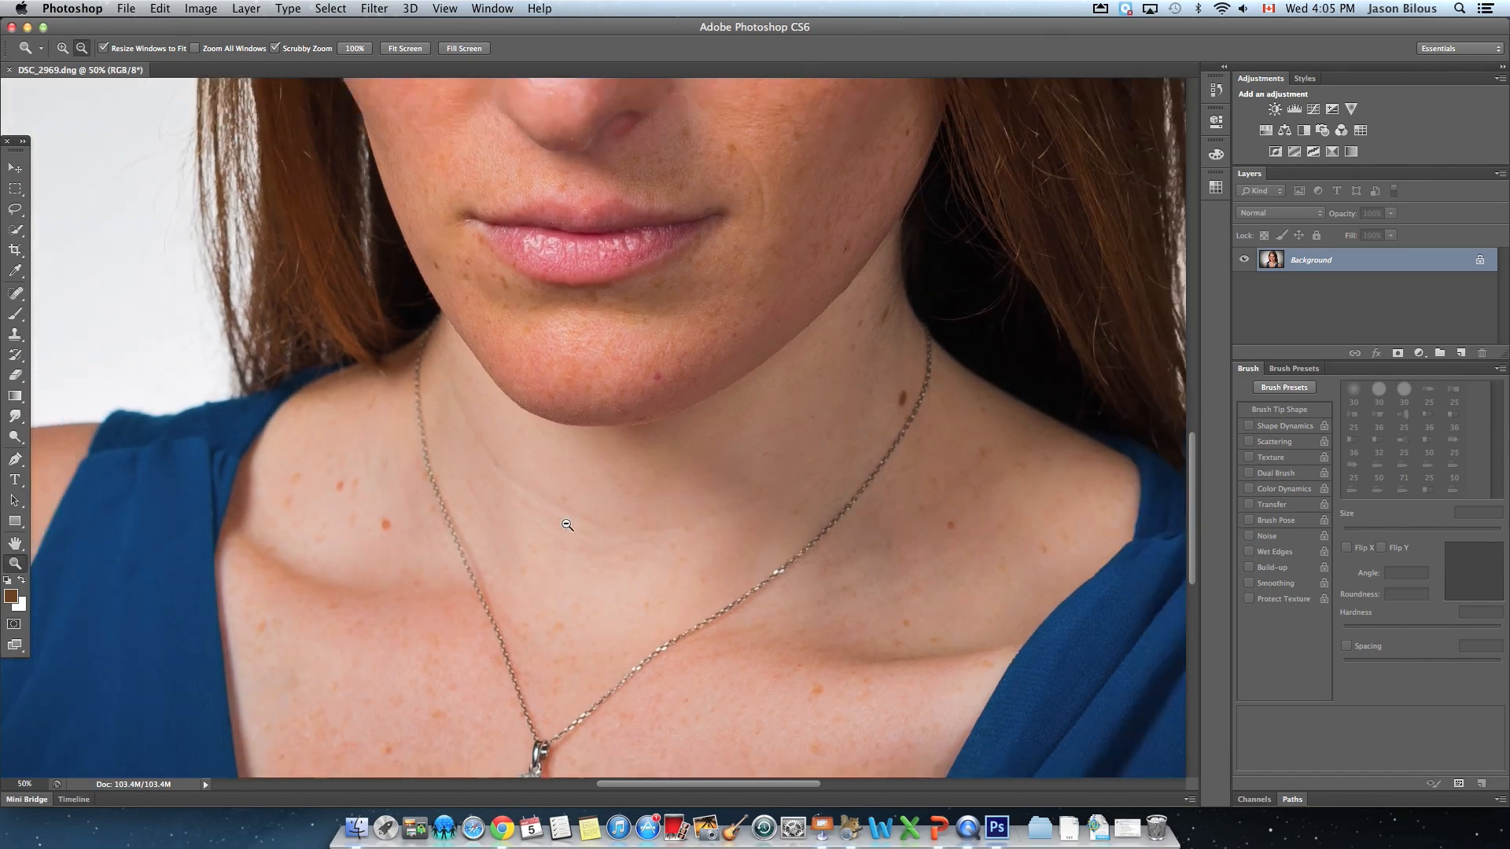
{"action": "left_click", "coordinate": [567, 525], "text": "alt"}
{"action": "left_click", "coordinate": [567, 525], "text": "alt"}
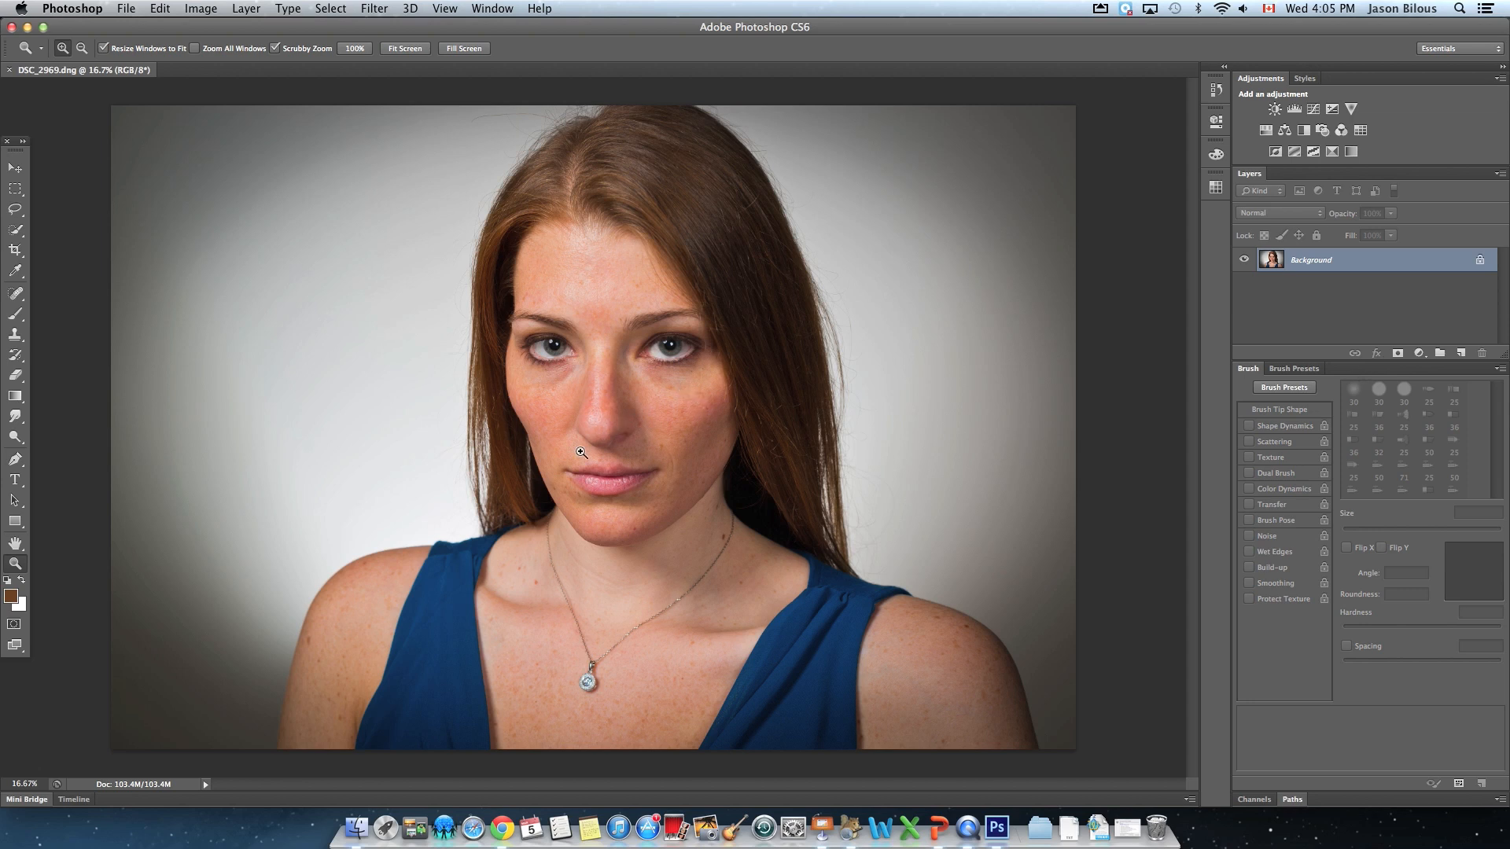
{"action": "left_click", "coordinate": [729, 543]}
{"action": "left_click", "coordinate": [729, 537]}
{"action": "left_click", "coordinate": [728, 532]}
{"action": "left_click", "coordinate": [730, 531]}
{"action": "left_click", "coordinate": [734, 532]}
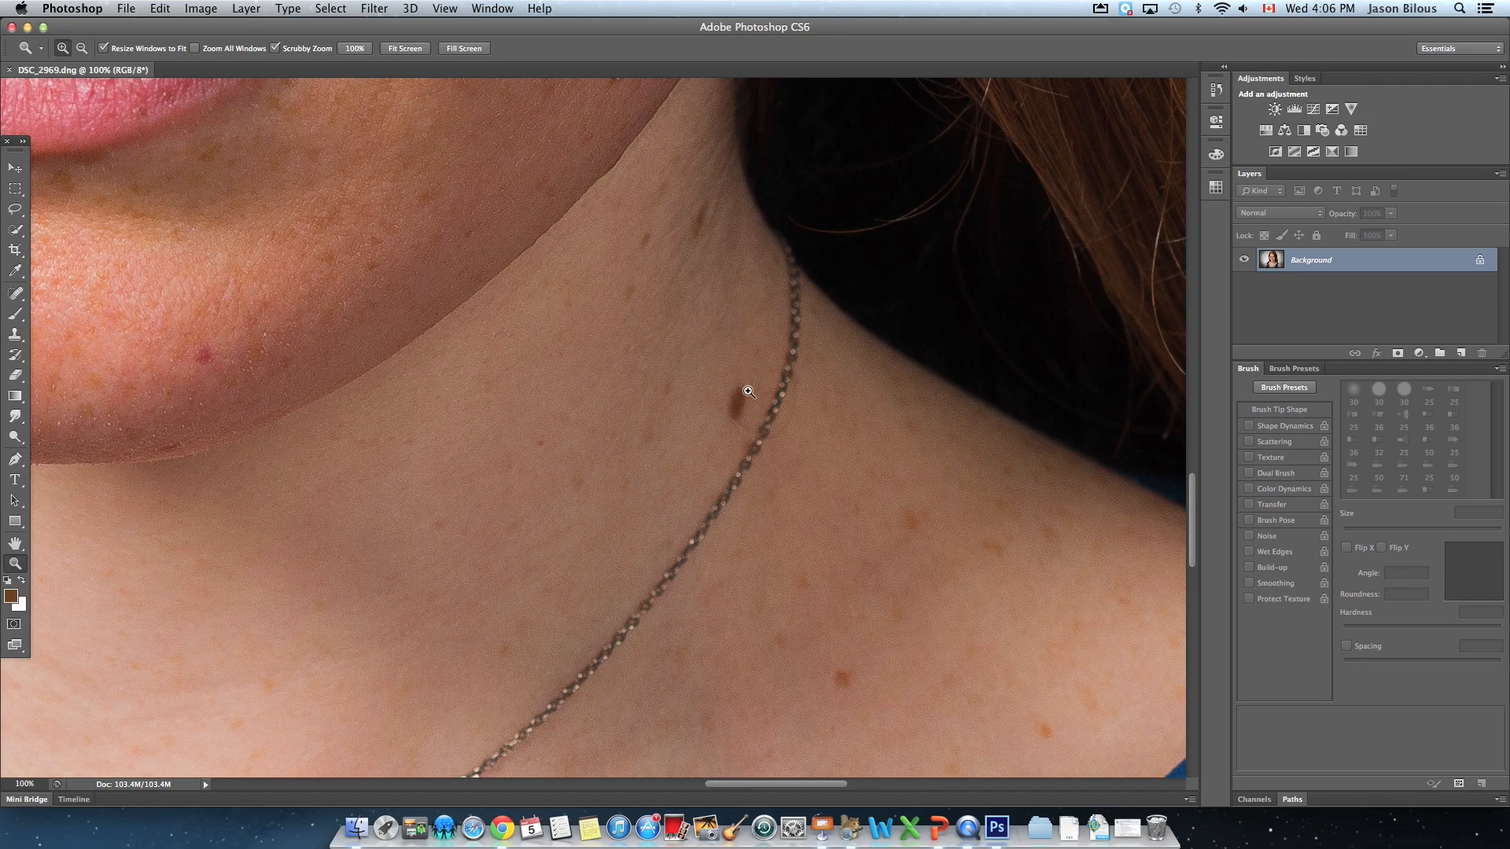
{"action": "scroll", "coordinate": [728, 468], "scroll_direction": "down", "scroll_amount": 3}
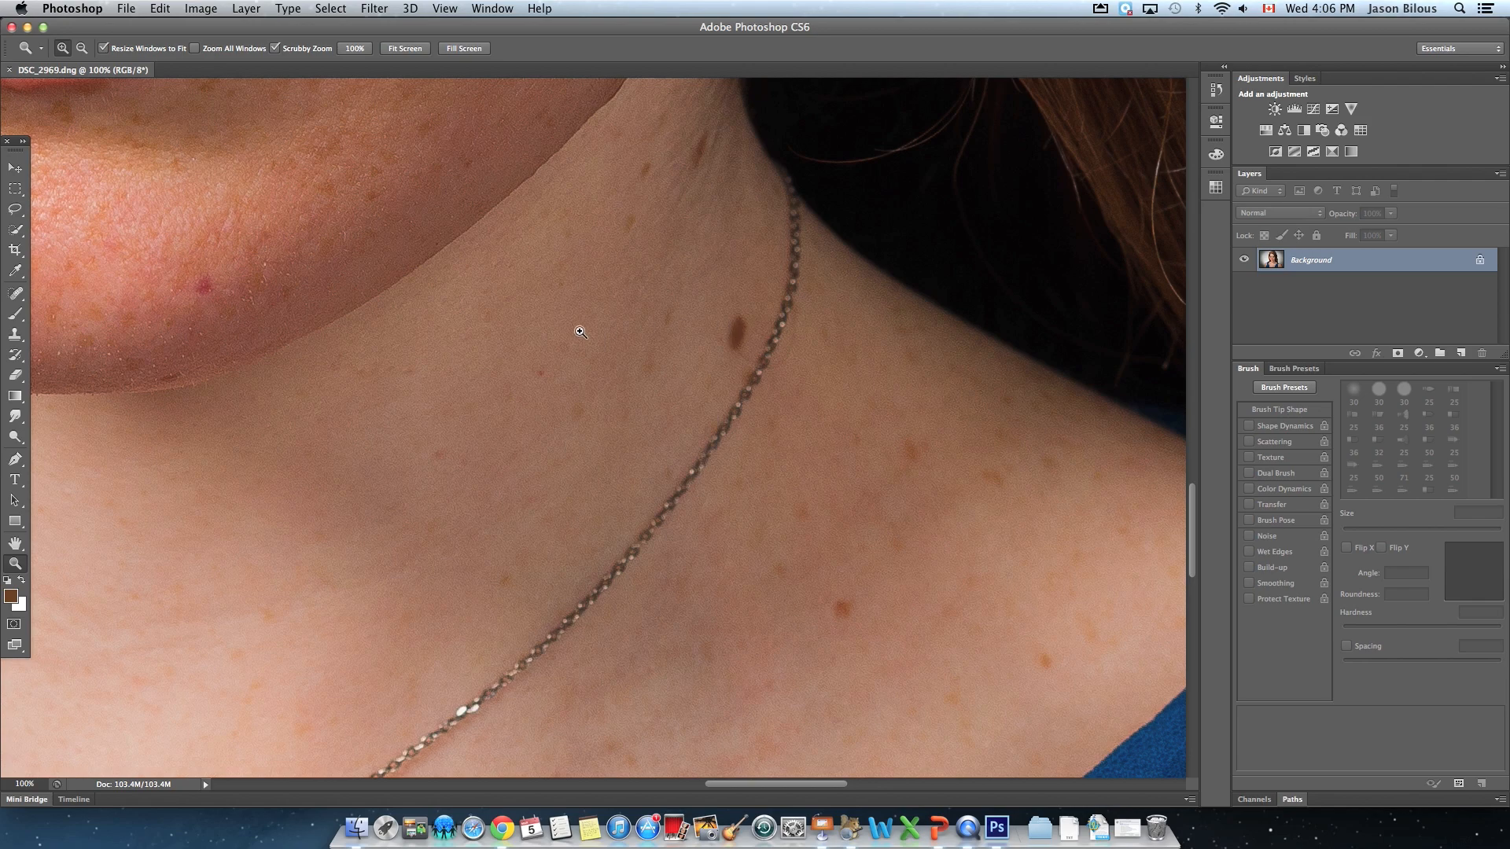
Choose the Clone Stamp tool and enlarge its soft brush to 70 px
{"action": "left_click", "coordinate": [16, 335]}
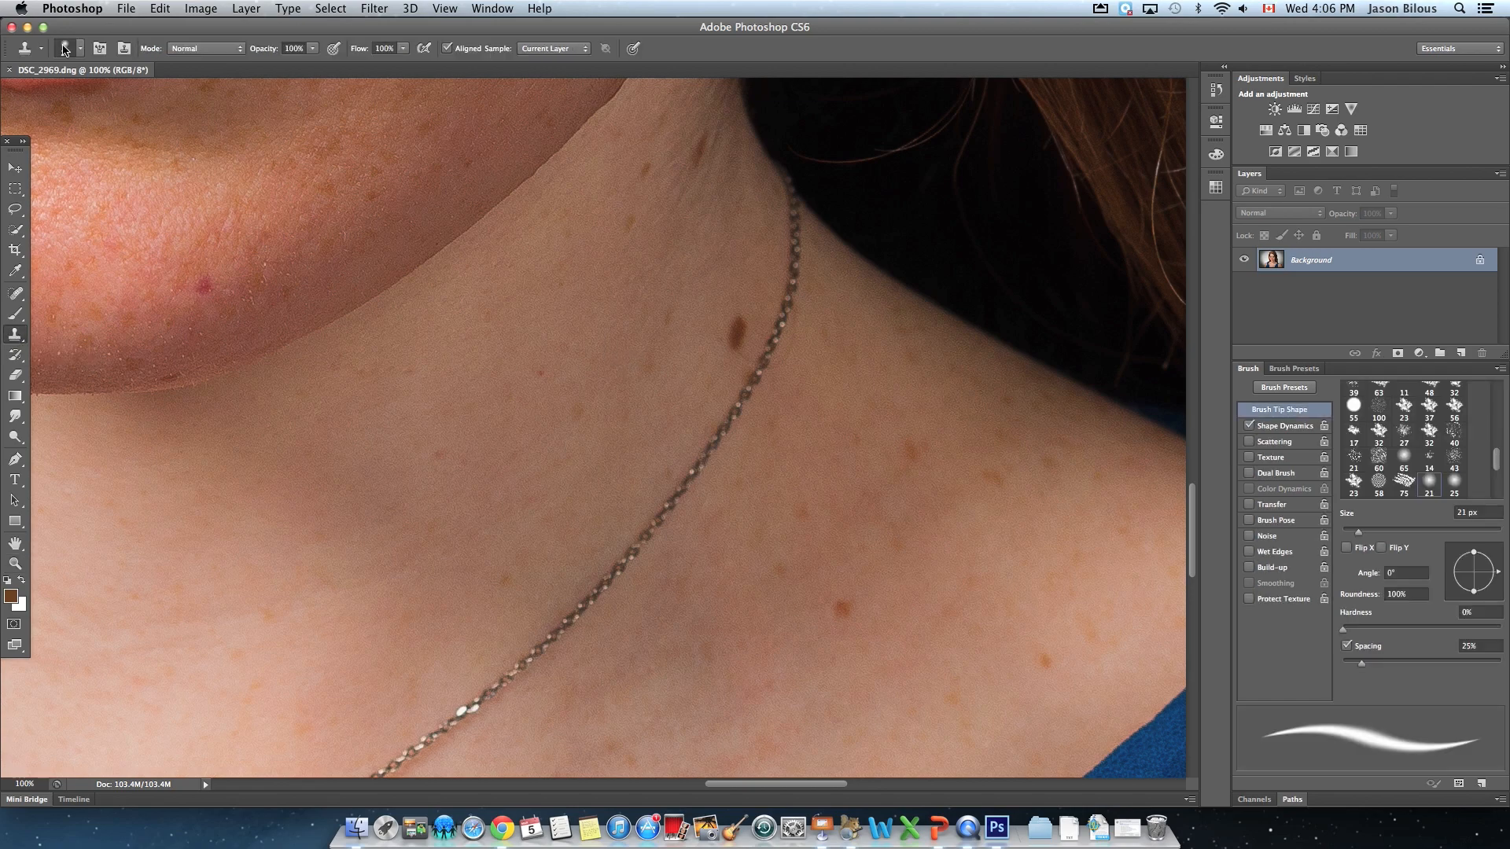
{"action": "left_click", "coordinate": [65, 50]}
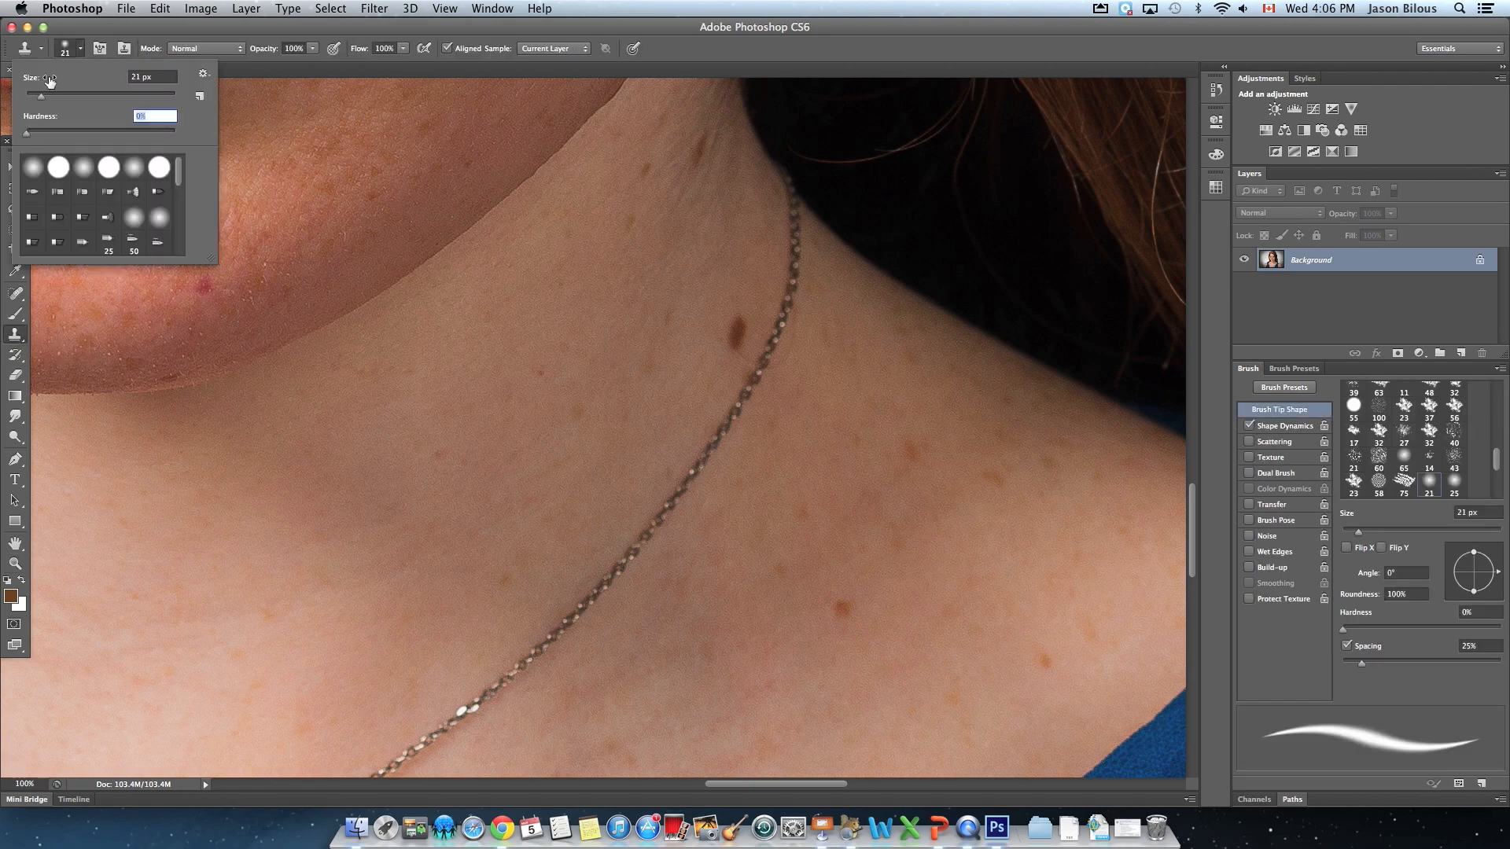
{"action": "left_click", "coordinate": [67, 50]}
{"action": "key", "text": "bracketright"}
{"action": "key", "text": "bracketright"}
{"action": "key", "text": "bracketright"}
{"action": "key", "text": "bracketright"}
{"action": "key", "text": "bracketright"}
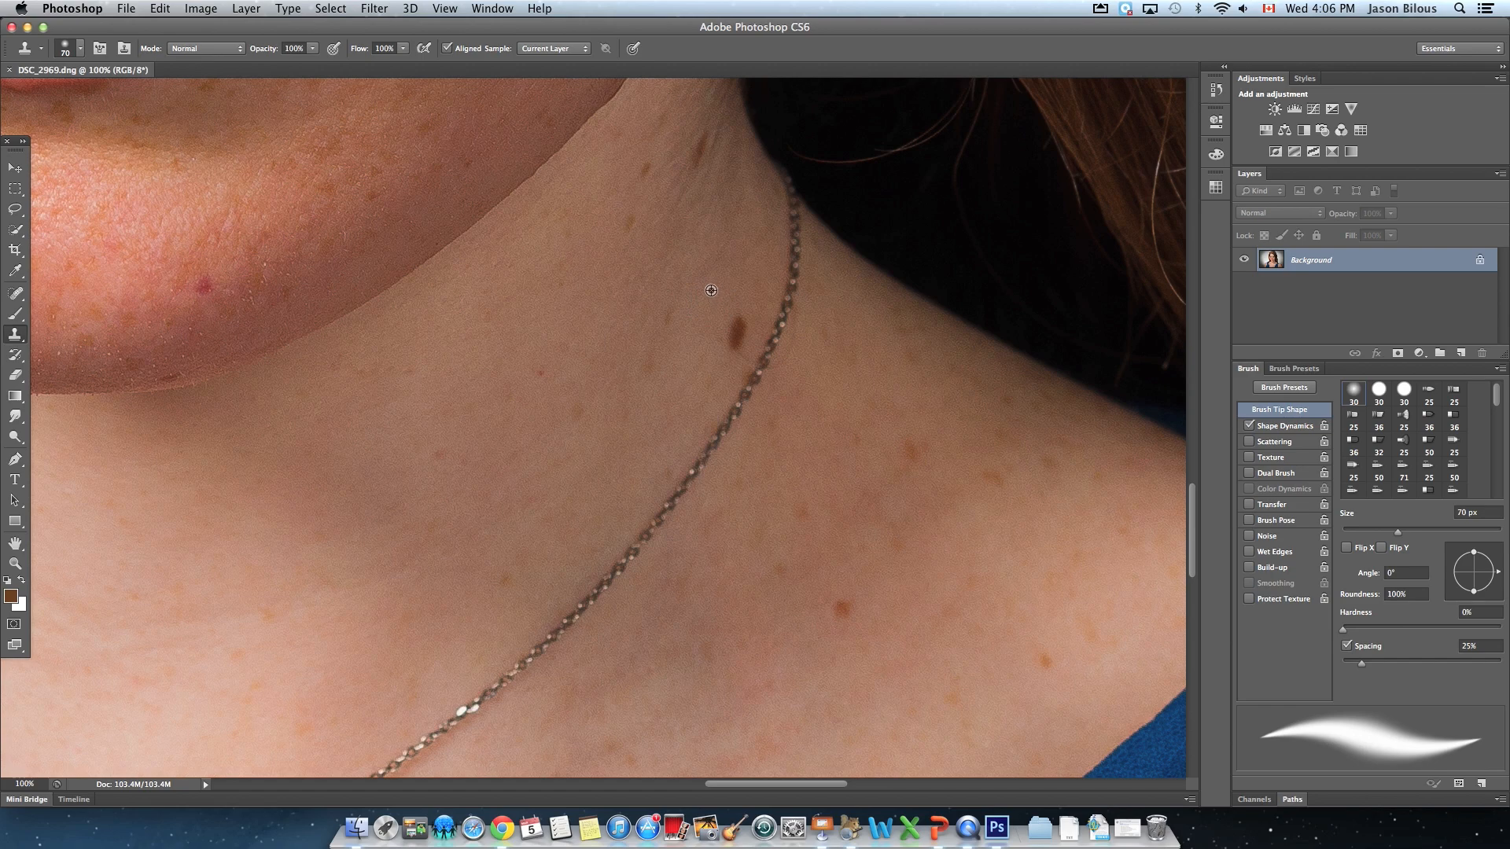
Clone nearby clean neck skin over the dark mole beside the necklace and fit the portrait to the view
{"action": "left_click", "coordinate": [713, 293], "text": "alt"}
{"action": "left_click", "coordinate": [740, 334]}
{"action": "left_click_drag", "start_coordinate": [736, 337], "coordinate": [712, 321]}
{"action": "key", "text": "super+0"}
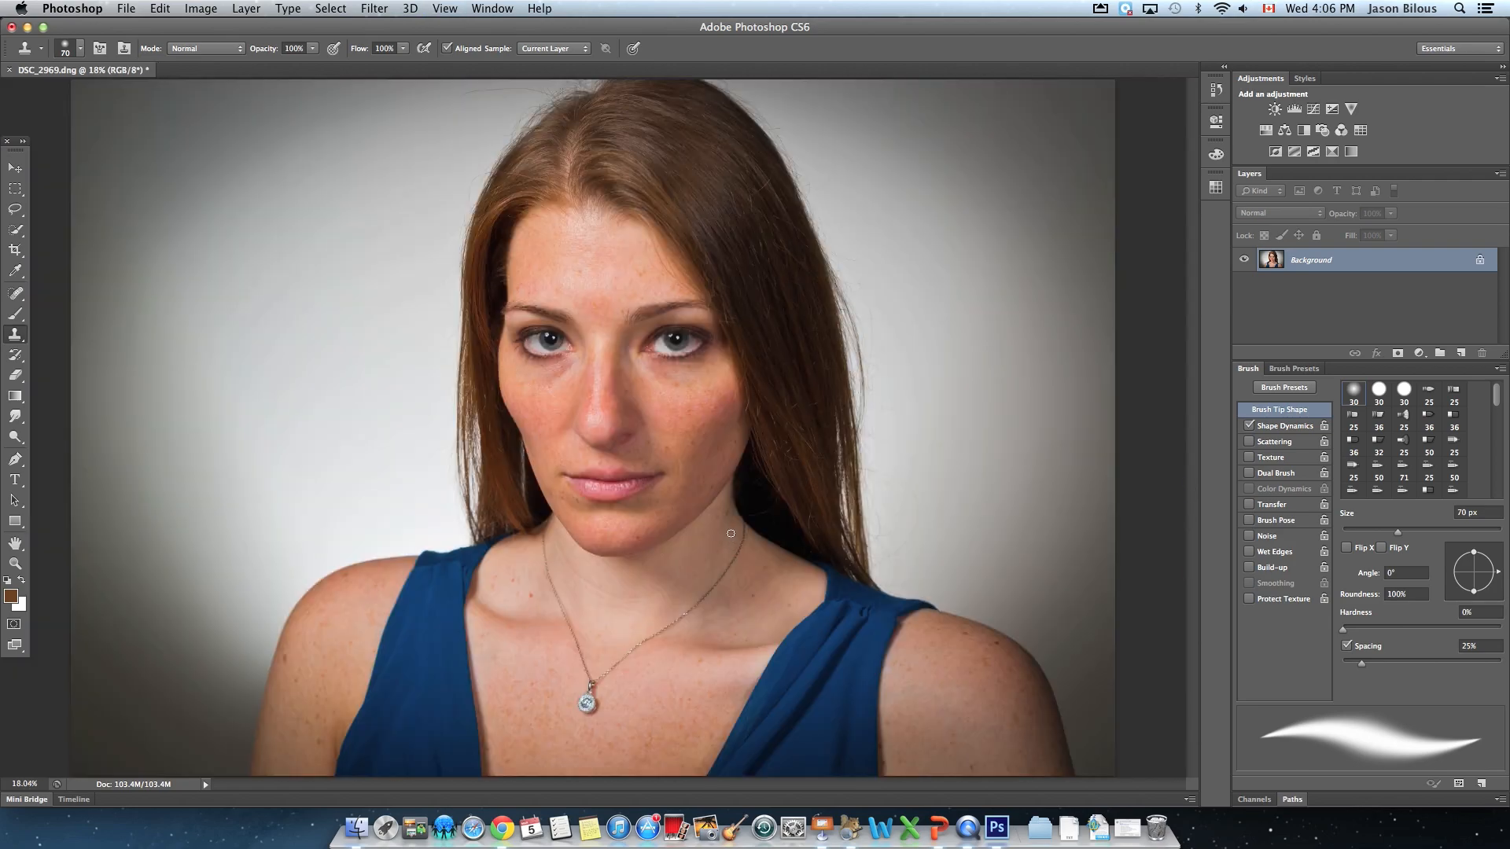
Frame the chin at 100% and switch to the Healing Brush Tool
{"action": "left_click", "coordinate": [15, 563]}
{"action": "left_click_drag", "start_coordinate": [662, 507], "coordinate": [661, 506]}
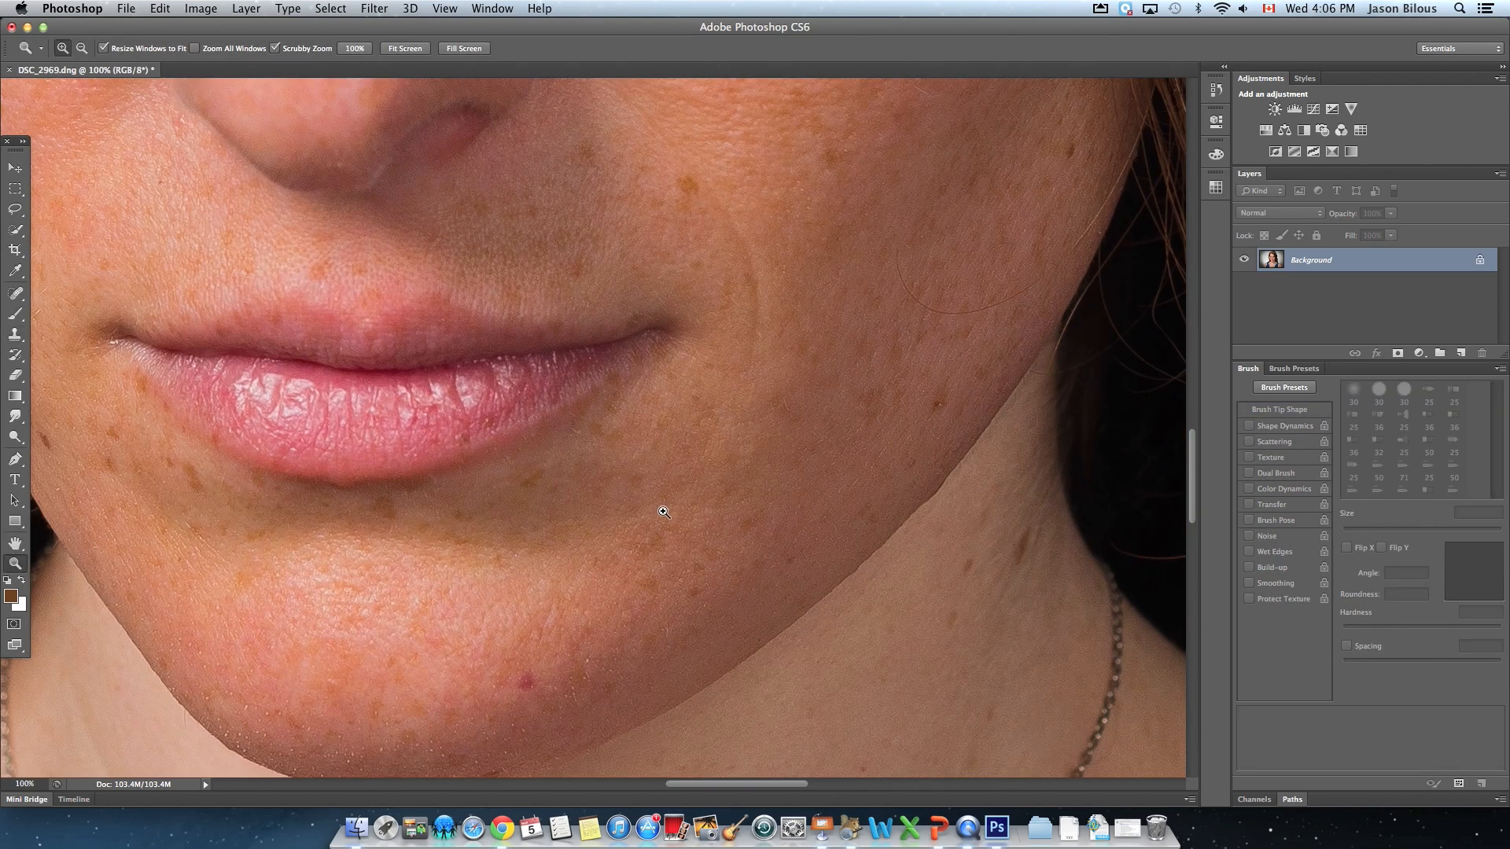
{"action": "scroll", "coordinate": [663, 512], "scroll_direction": "down", "scroll_amount": 5}
{"action": "key", "text": "space"}
{"action": "left_click_drag", "start_coordinate": [531, 516], "coordinate": [704, 356]}
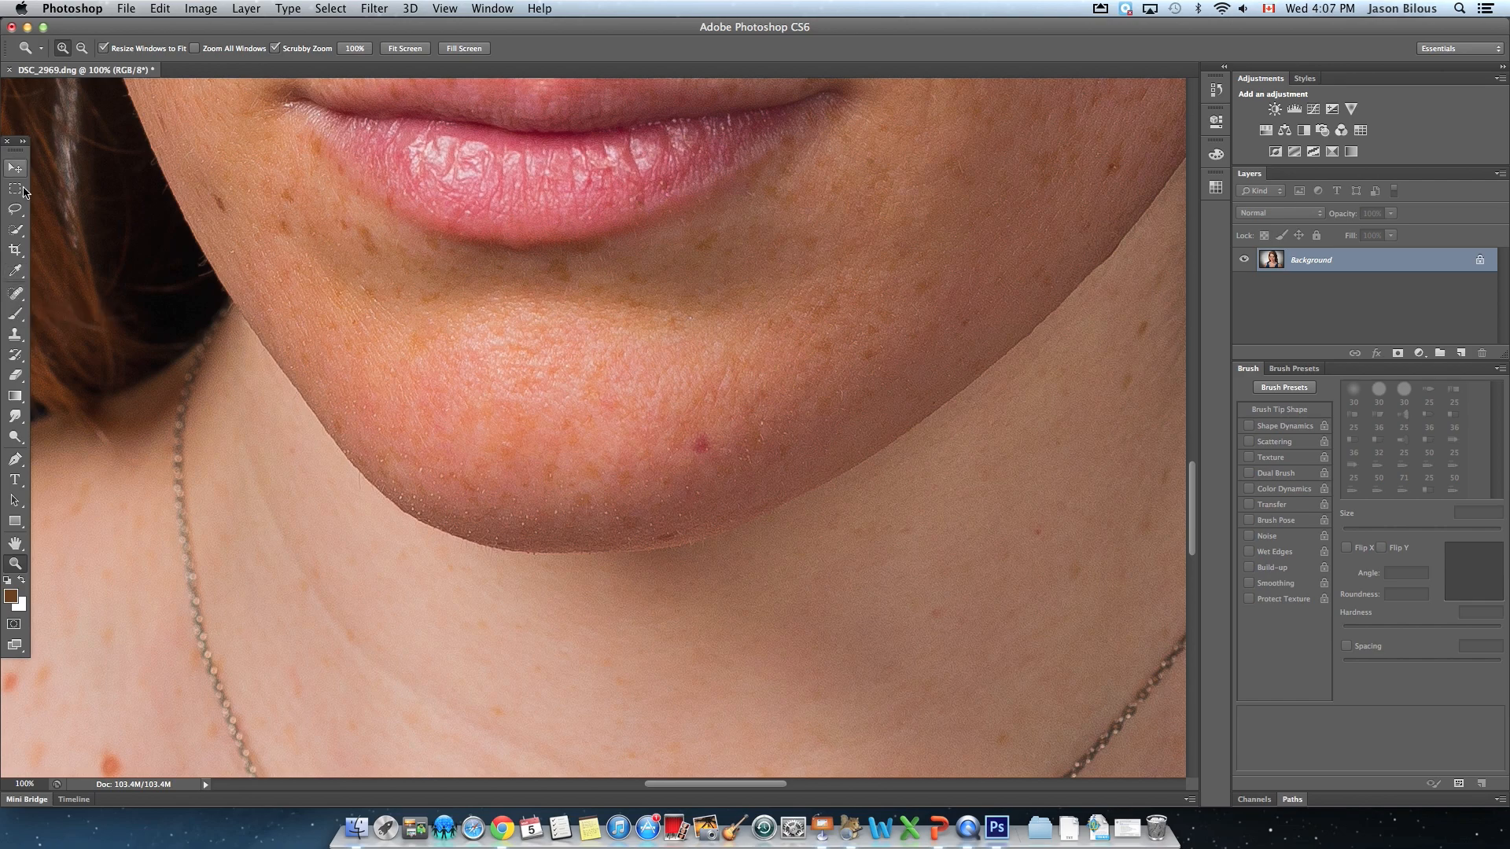
{"action": "left_click", "coordinate": [15, 296]}
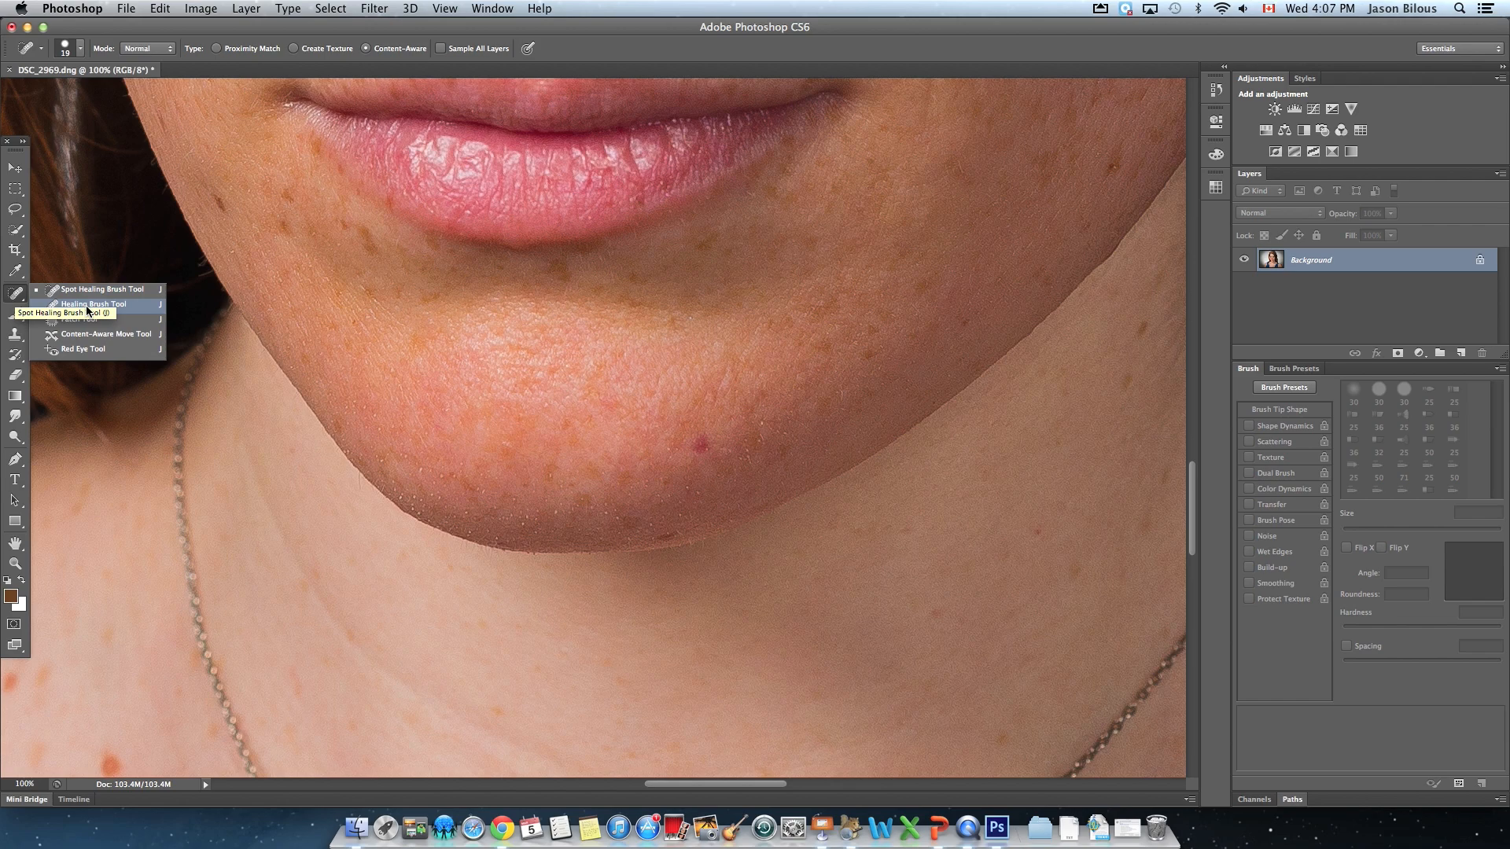
{"action": "left_click", "coordinate": [88, 305]}
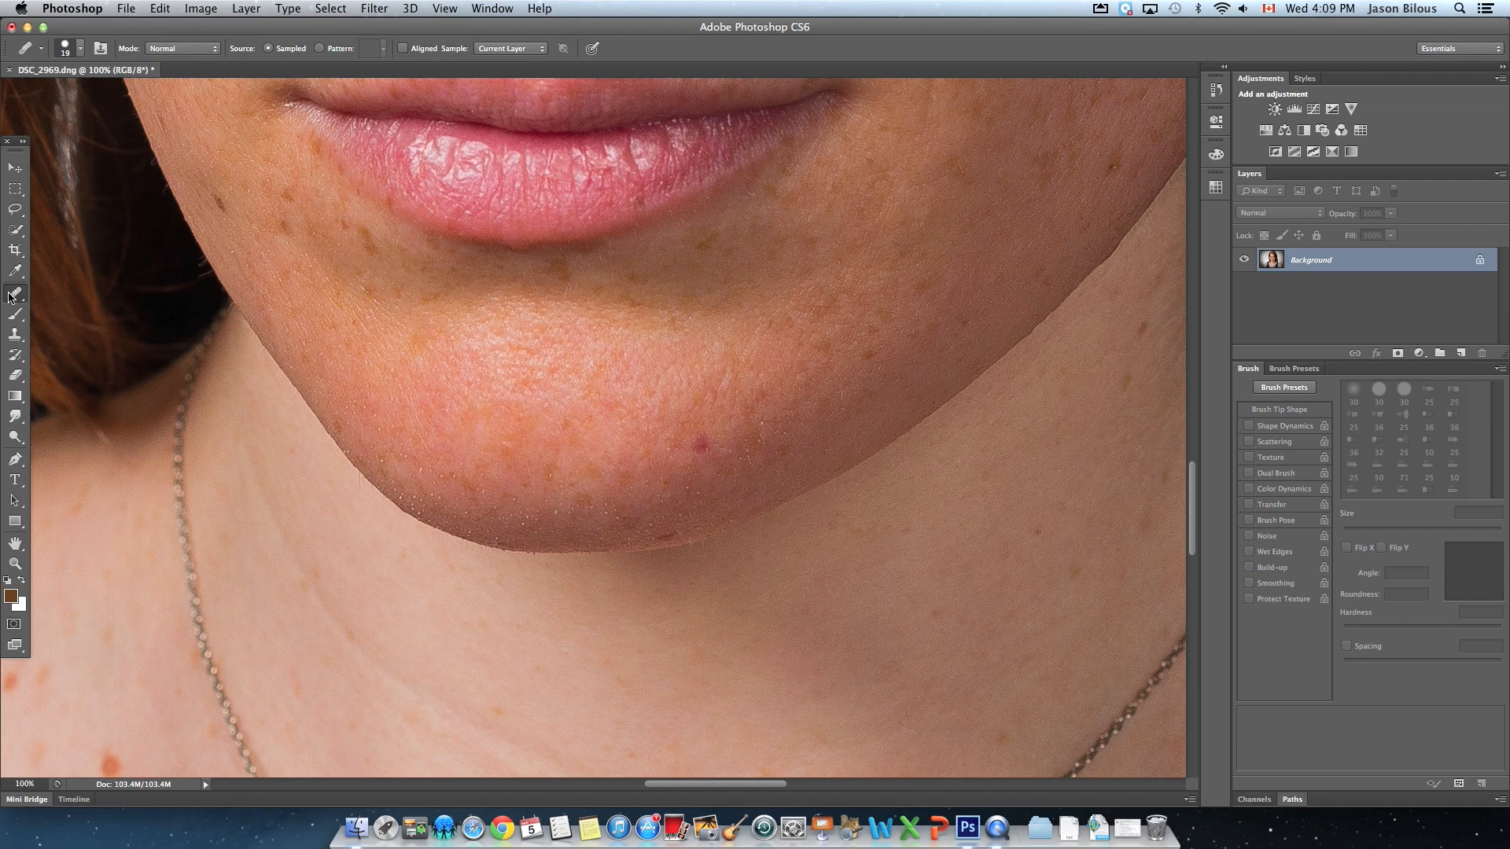
Check the Healing Brush tip settings and enlarge the brush to 50 px for the red spot on the chin
{"action": "left_click", "coordinate": [69, 51]}
{"action": "mouse_move", "coordinate": [64, 127]}
{"action": "left_mouse_down"}
{"action": "mouse_move", "coordinate": [34, 126]}
{"action": "mouse_move", "coordinate": [45, 129]}
{"action": "left_mouse_up"}
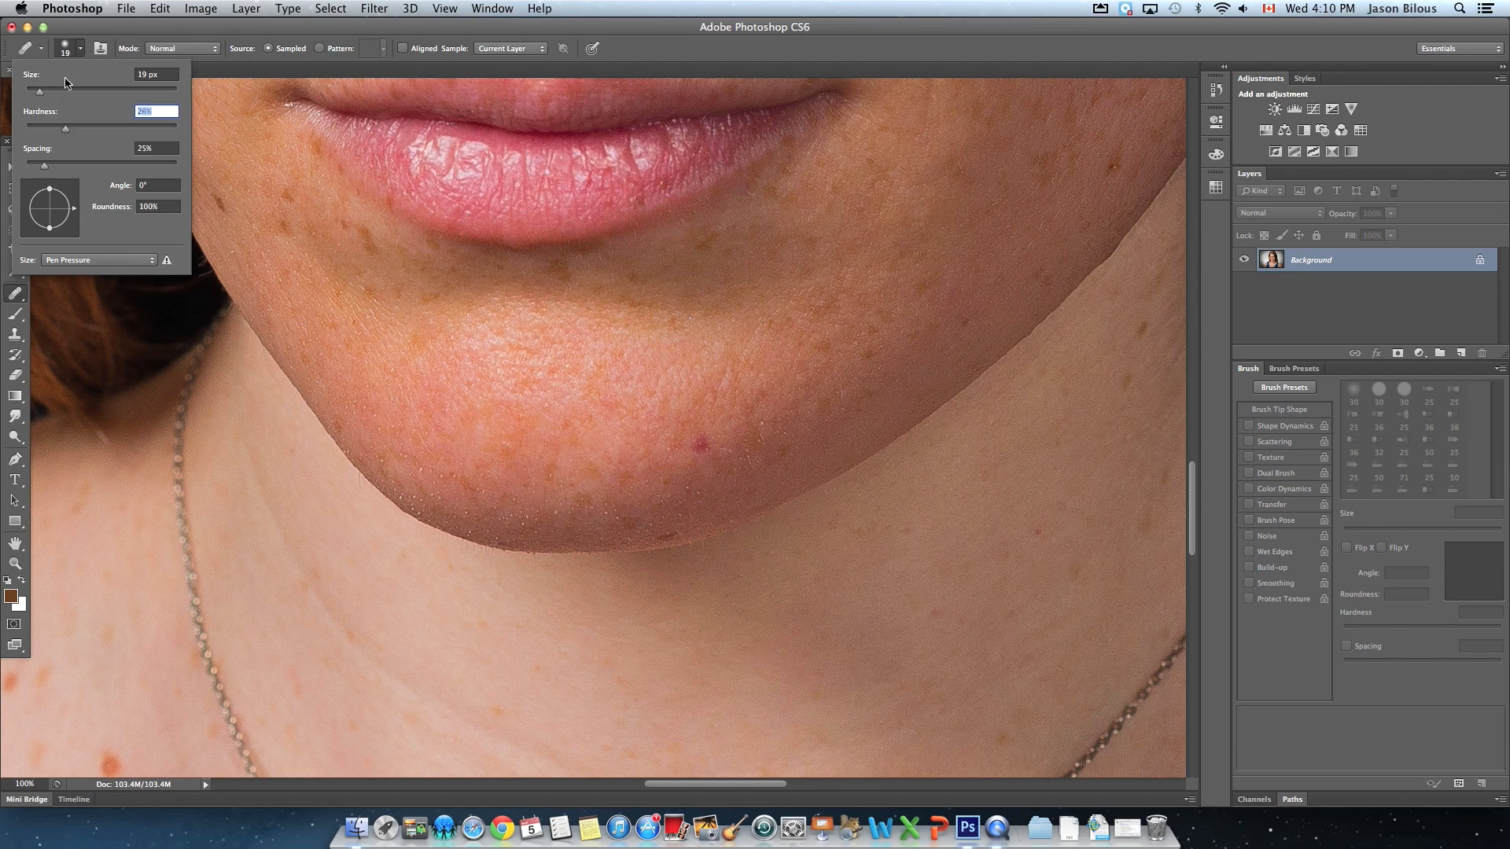
{"action": "left_click", "coordinate": [68, 52]}
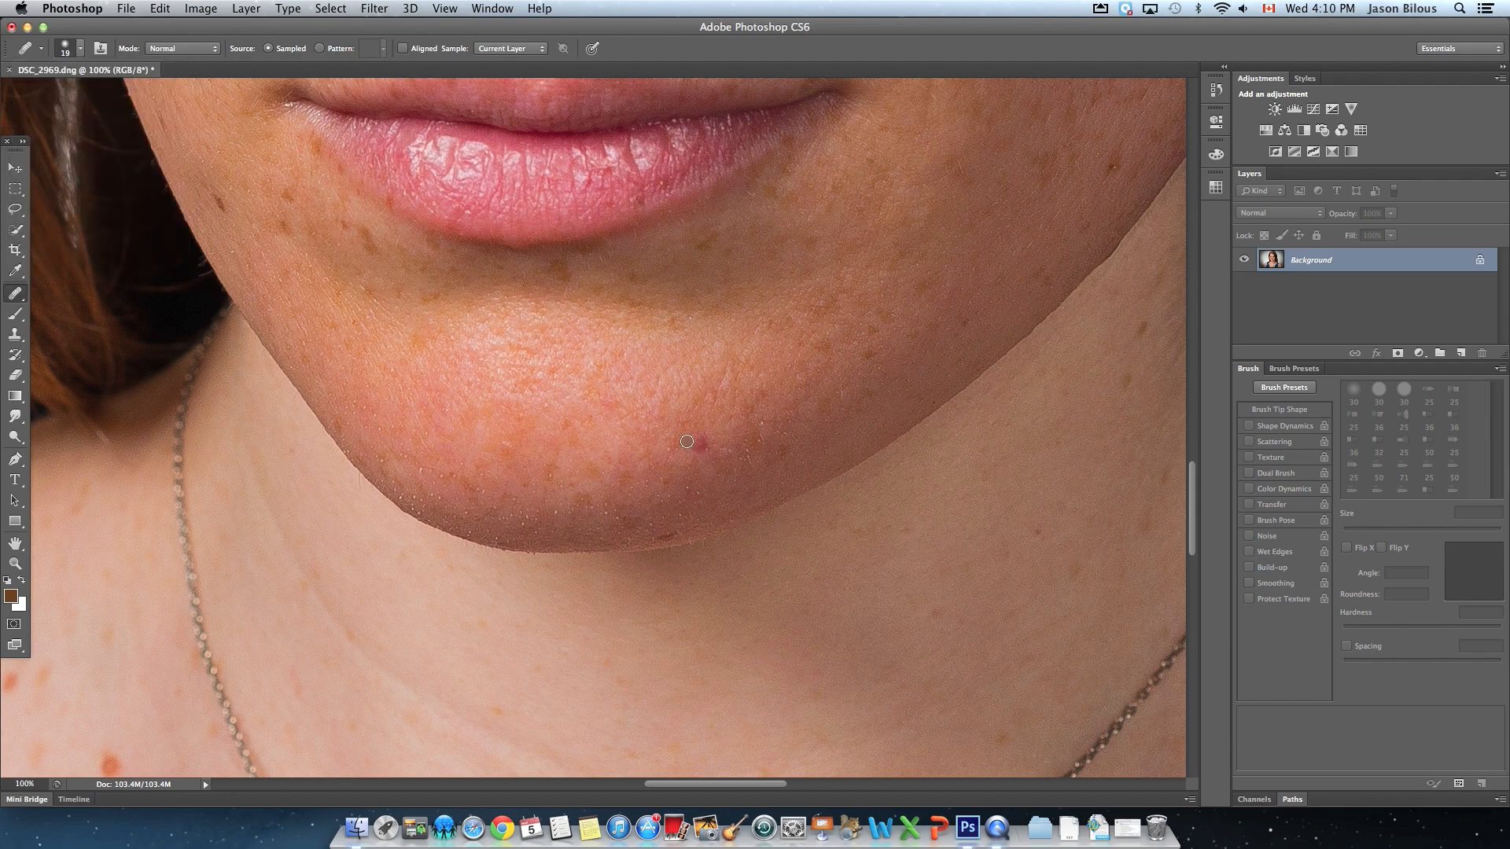
{"action": "key", "text": "bracketright"}
{"action": "key", "text": "bracketright"}
{"action": "key", "text": "bracketright"}
{"action": "key", "text": "bracketright"}
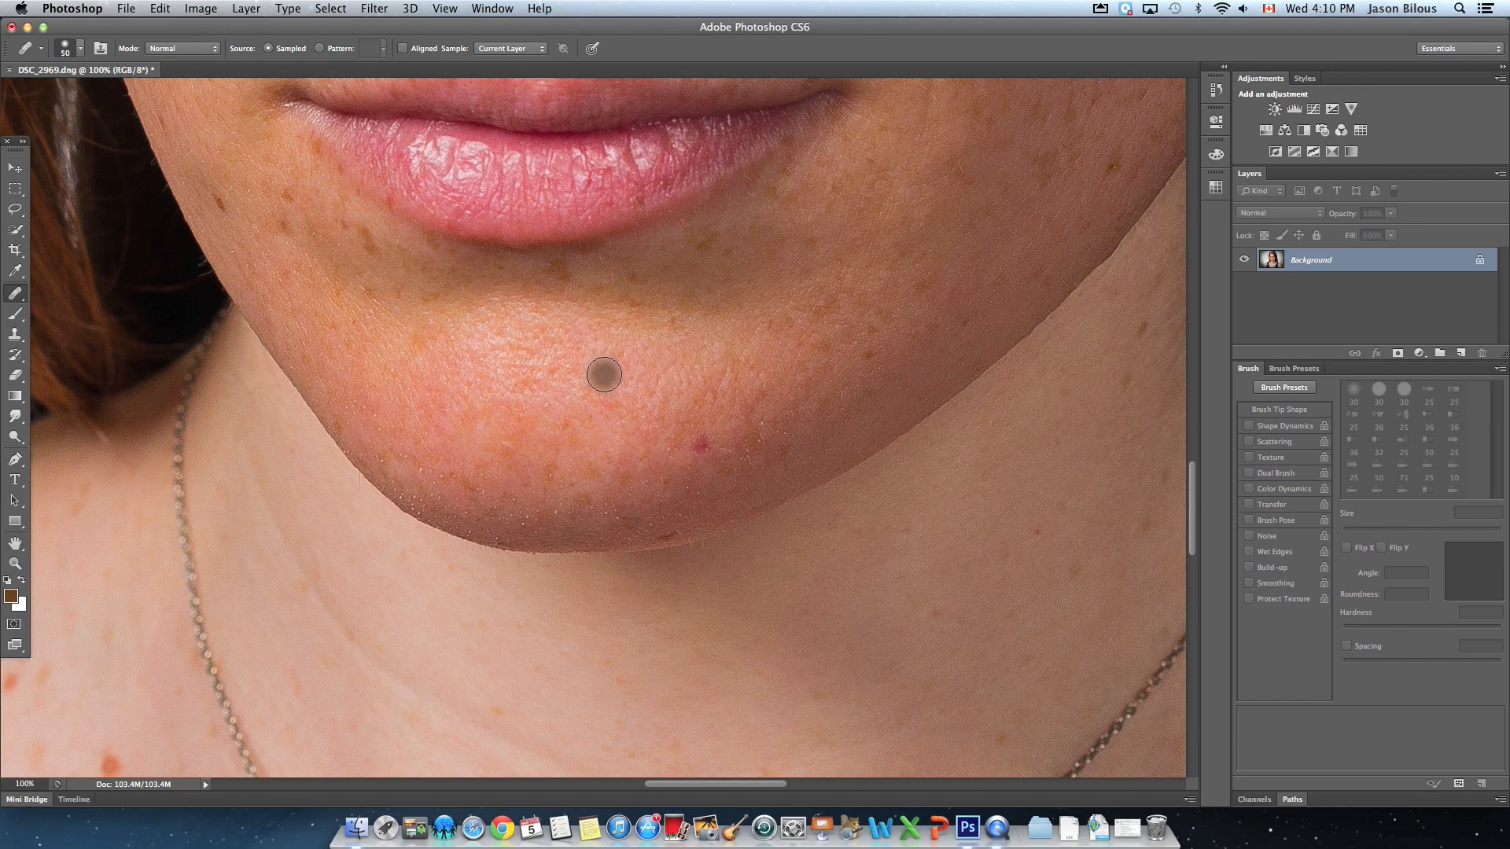
Set the Healing Brush blending mode to Lighten for retouching the dark spots on the chin
{"action": "left_click_drag", "start_coordinate": [604, 375], "coordinate": [617, 372]}
{"action": "left_click", "coordinate": [693, 450]}
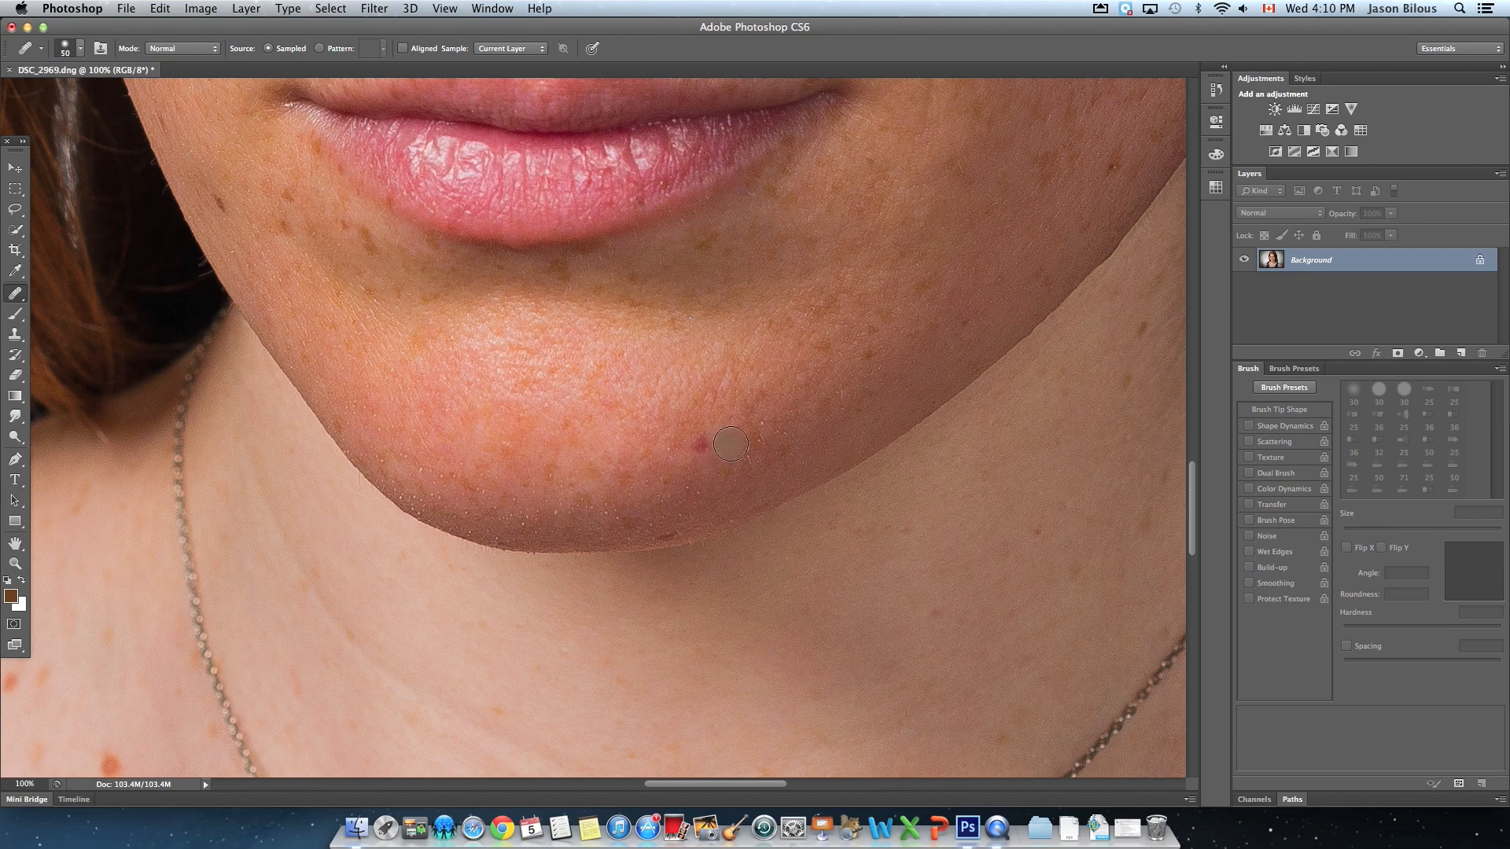
{"action": "left_click_drag", "start_coordinate": [732, 456], "coordinate": [732, 477]}
{"action": "left_click", "coordinate": [202, 54]}
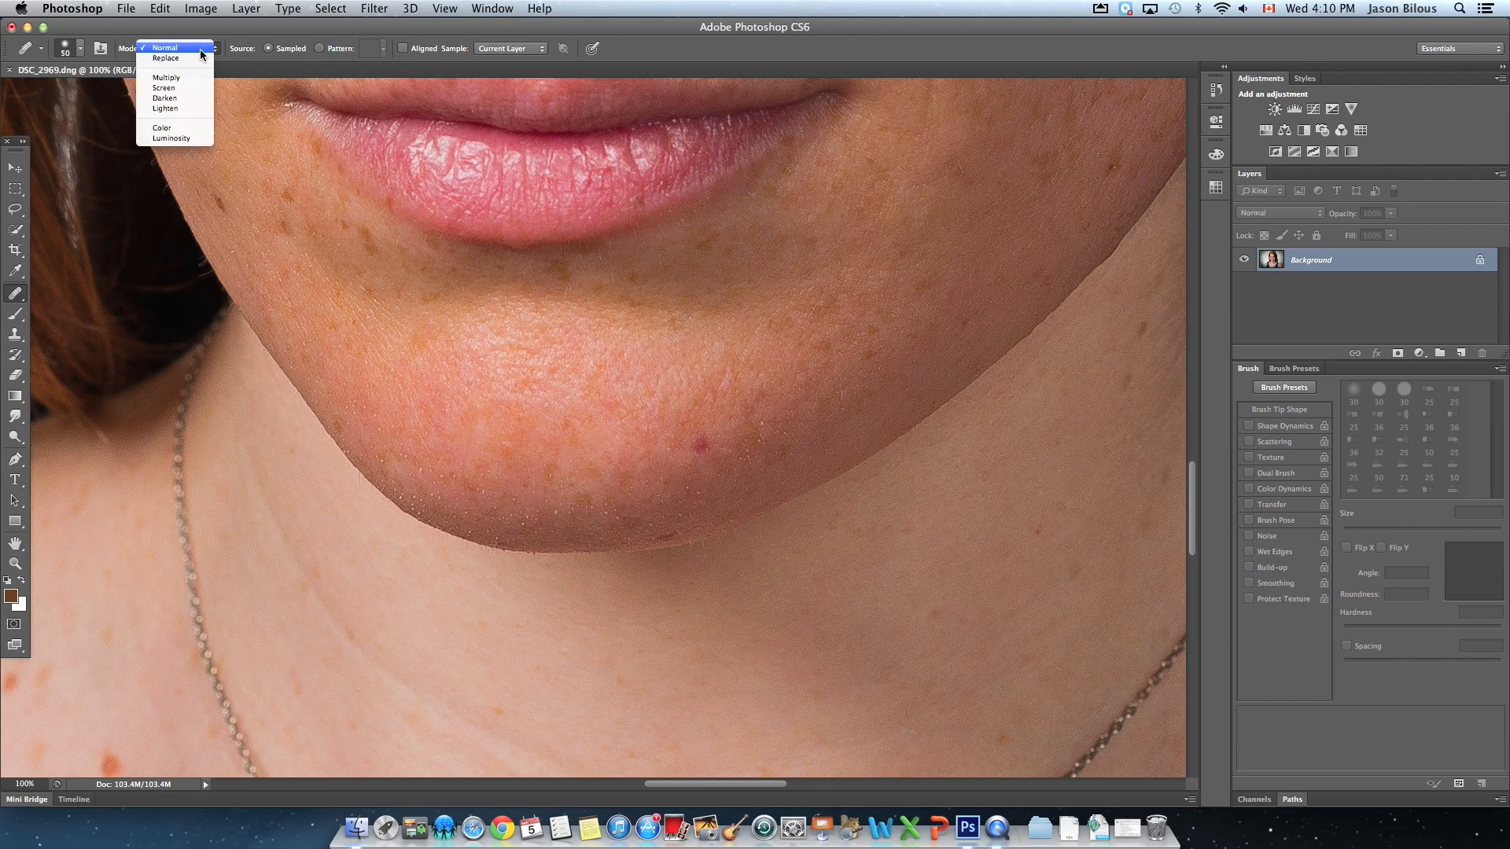
{"action": "left_click", "coordinate": [178, 110]}
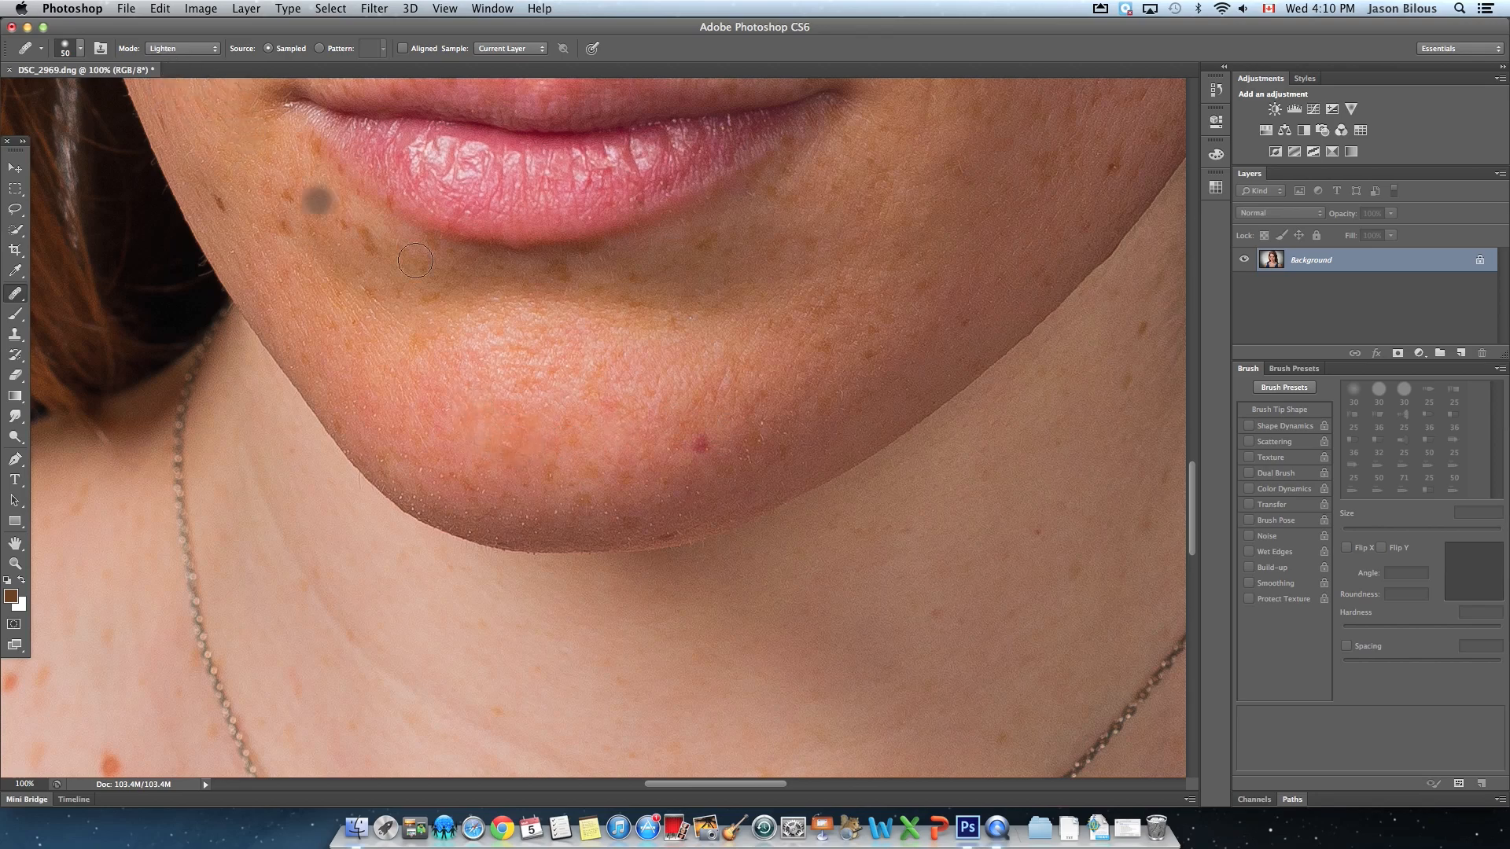
Heal the red spot and a neighbouring blemish on the chin with sampled clean skin
{"action": "left_click", "coordinate": [712, 435]}
{"action": "left_click", "coordinate": [700, 446]}
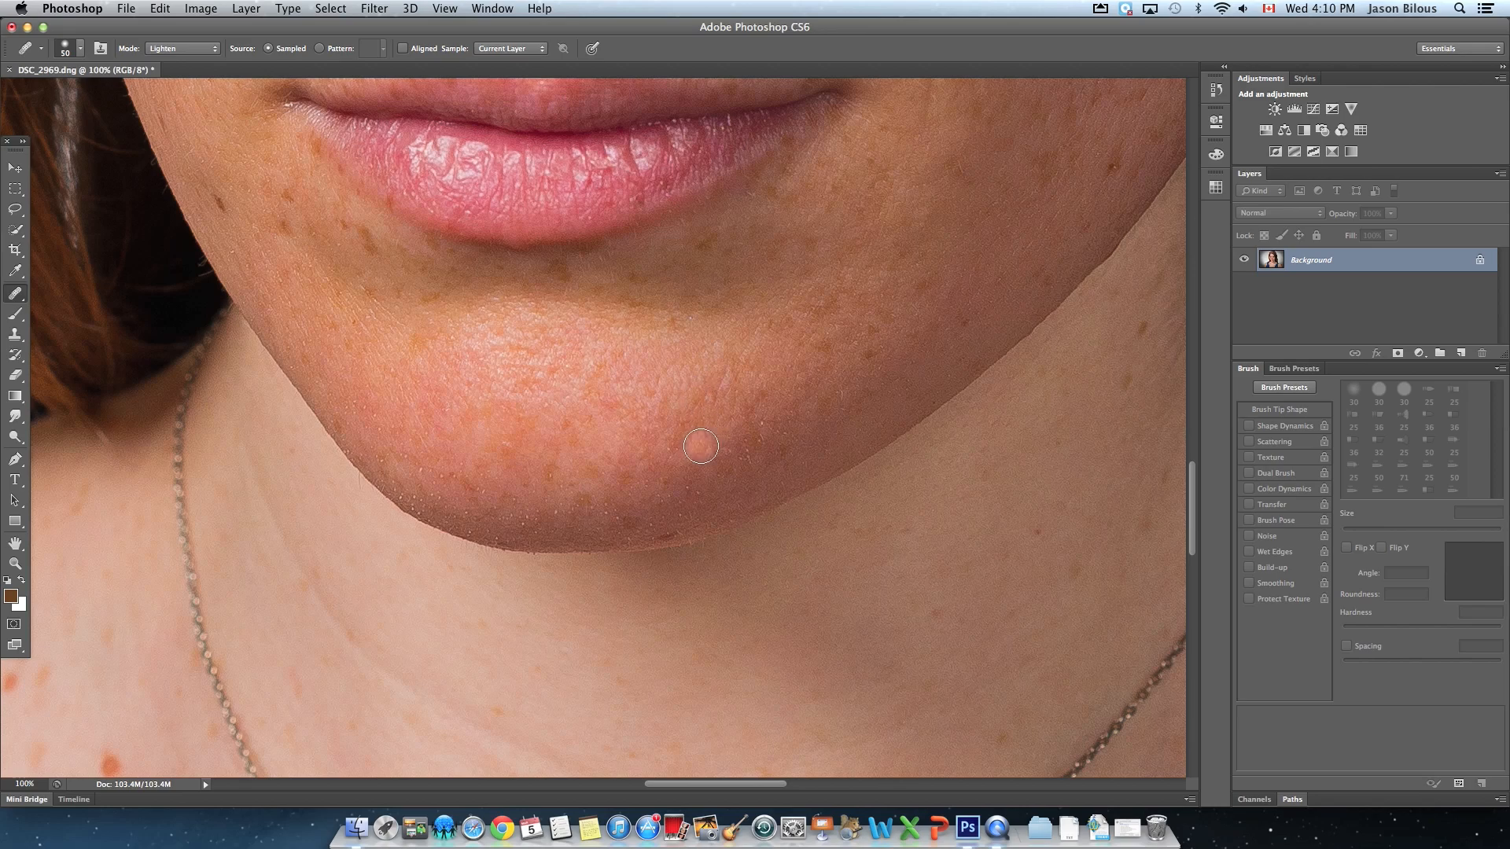
{"action": "left_click", "coordinate": [539, 470], "text": "alt"}
{"action": "left_click", "coordinate": [666, 485]}
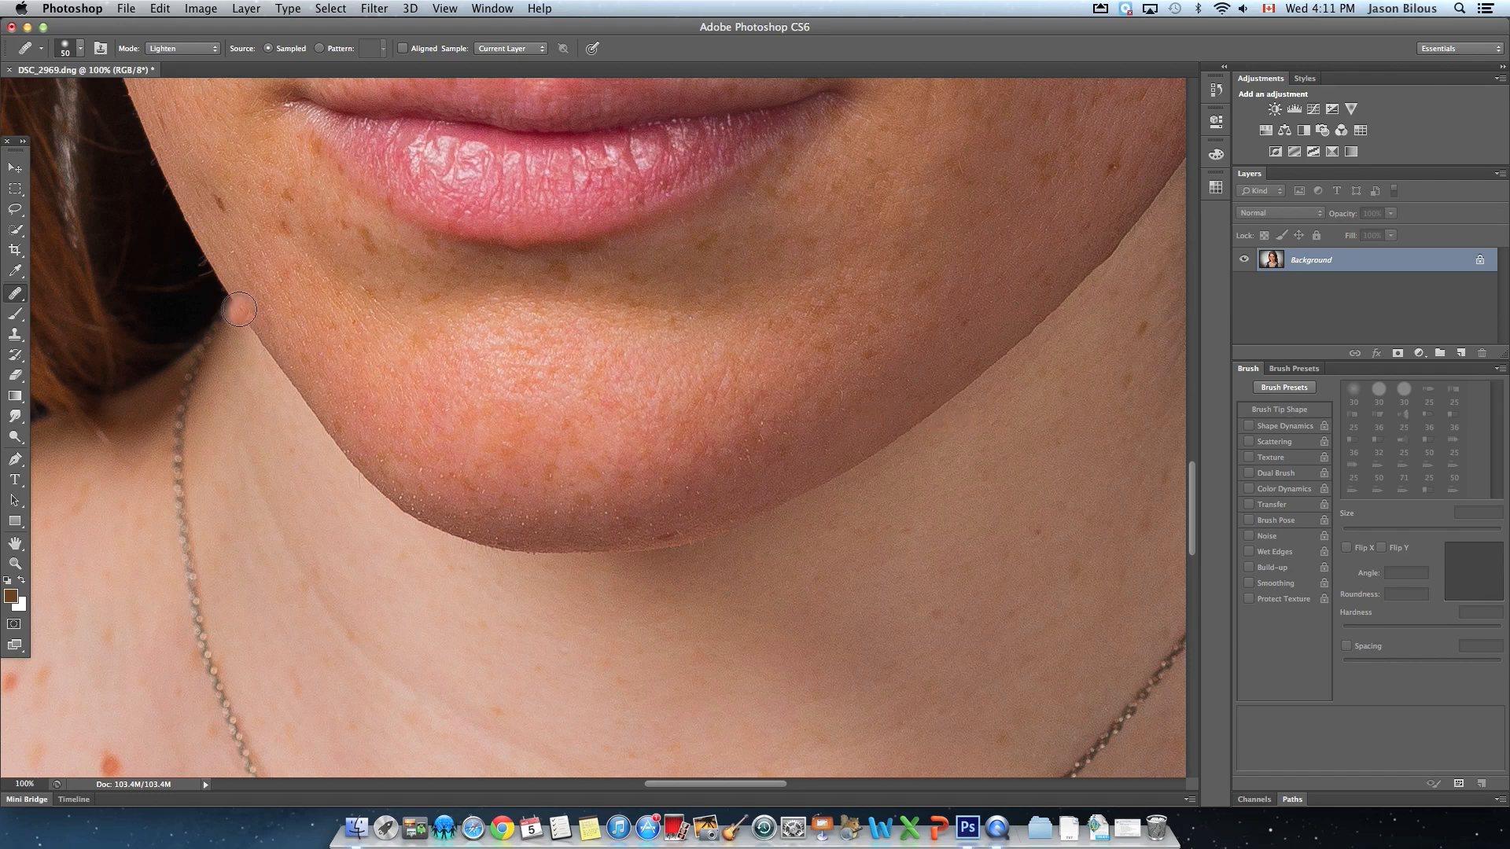
Heal the dark spot near the jaw edge beside the corner of the mouth, using clean cheek skin
{"action": "mouse_move", "coordinate": [234, 186]}
{"action": "left_mouse_down"}
{"action": "mouse_move", "coordinate": [559, 398]}
{"action": "mouse_move", "coordinate": [539, 362]}
{"action": "left_mouse_up"}
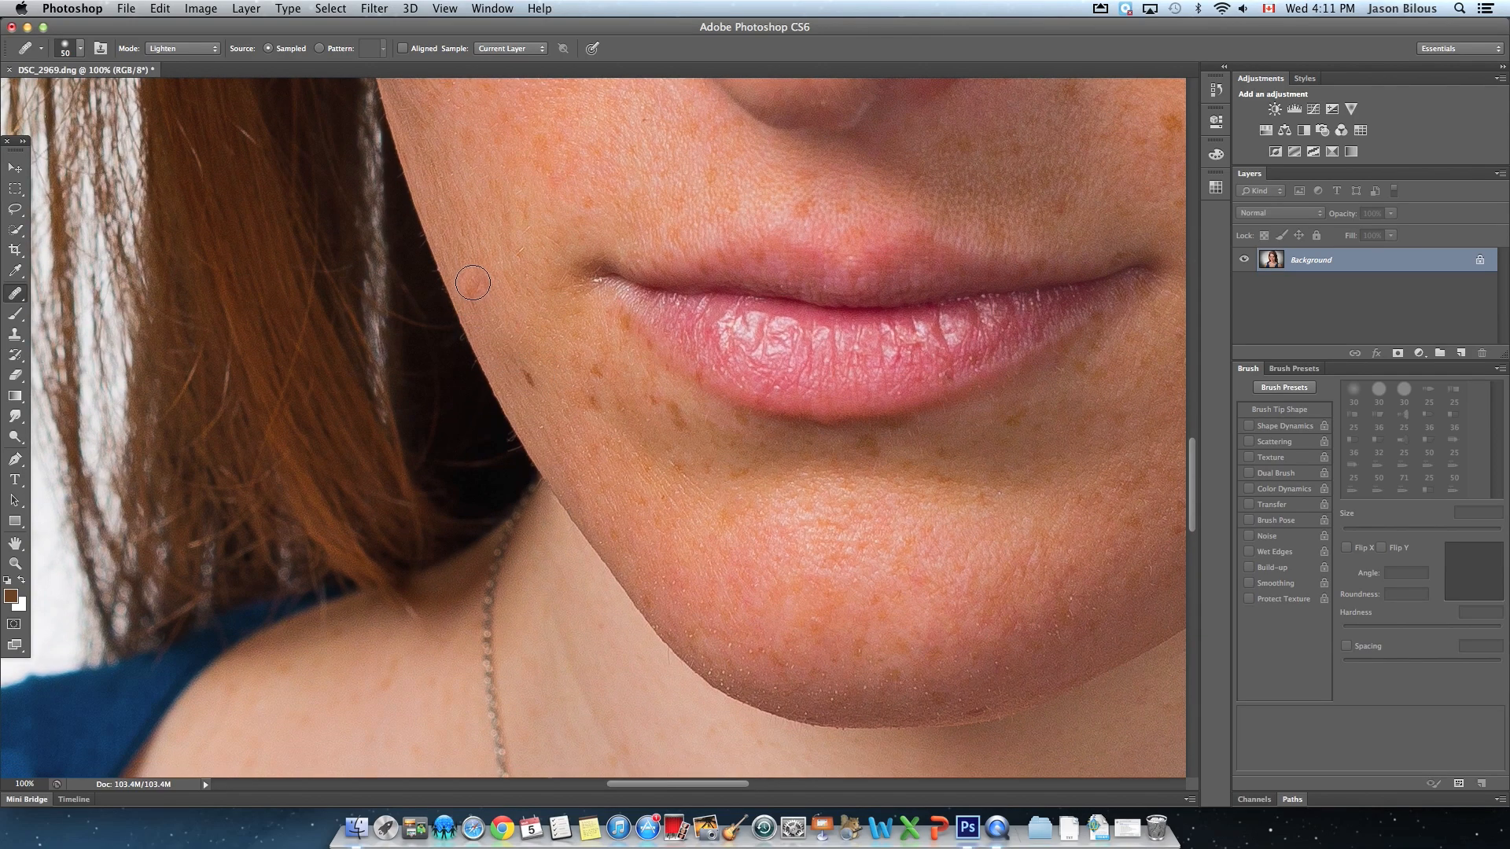
{"action": "left_click", "coordinate": [524, 299]}
{"action": "left_click", "coordinate": [528, 379]}
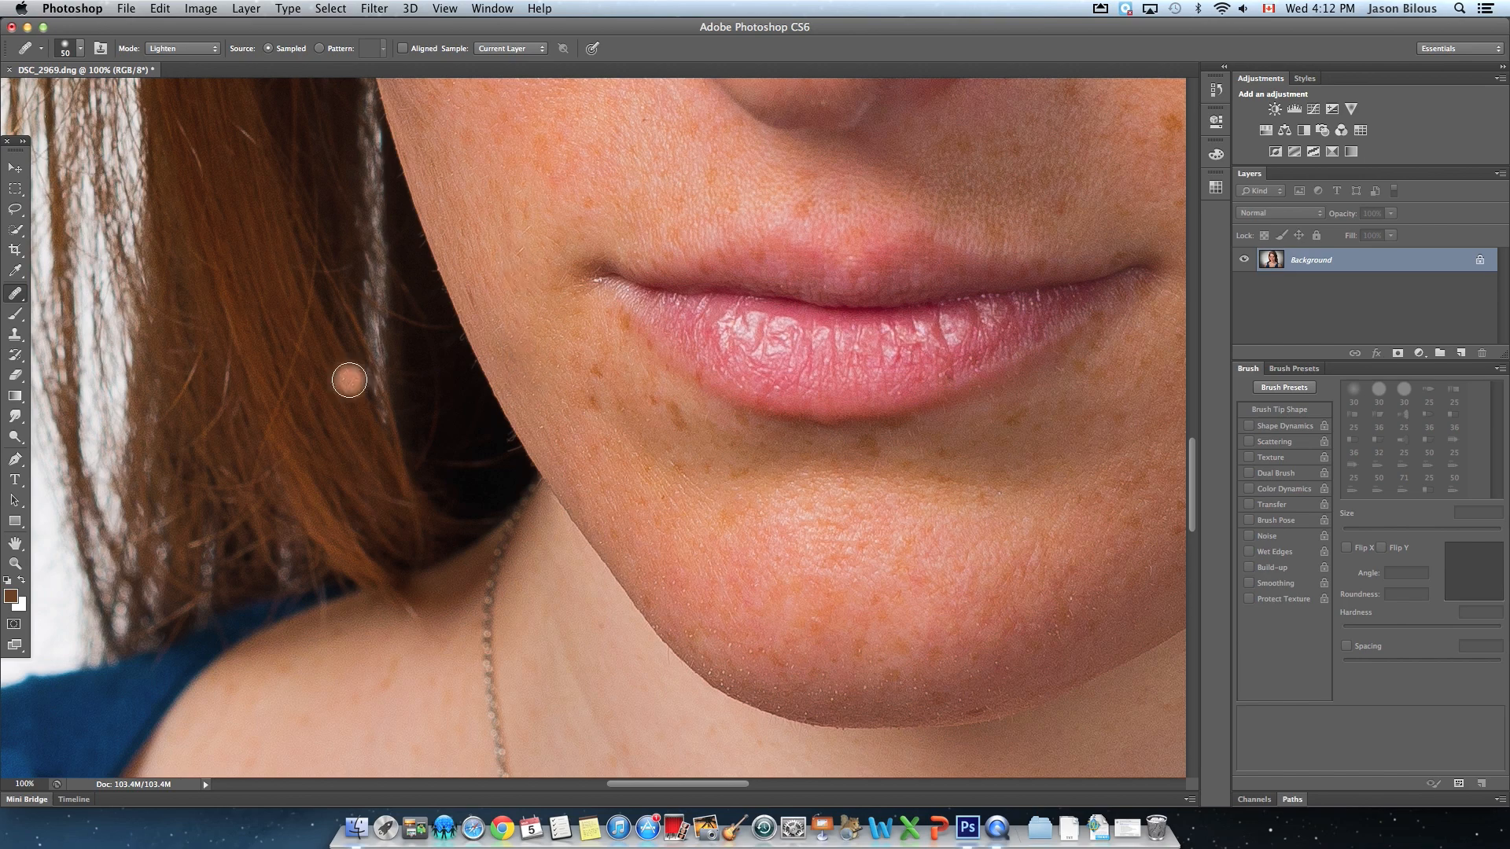
Inspect the healed jaw edge and the freckles beside the mouth at several magnifications, ending with the portrait fitted to the view
{"action": "left_click", "coordinate": [17, 563]}
{"action": "left_click_drag", "start_coordinate": [498, 368], "coordinate": [521, 367]}
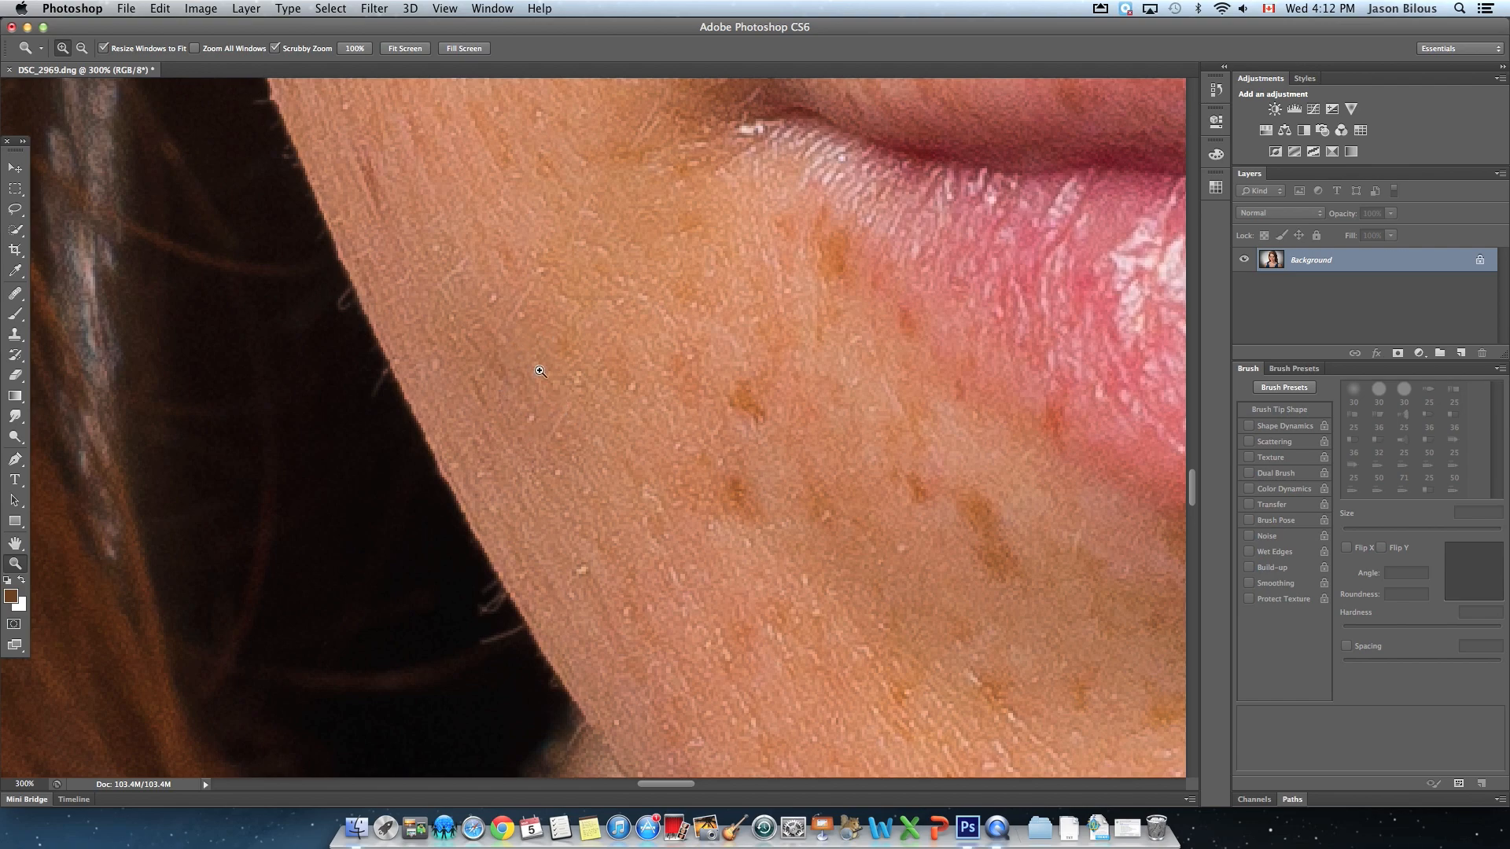
{"action": "left_click", "coordinate": [540, 371], "text": "alt"}
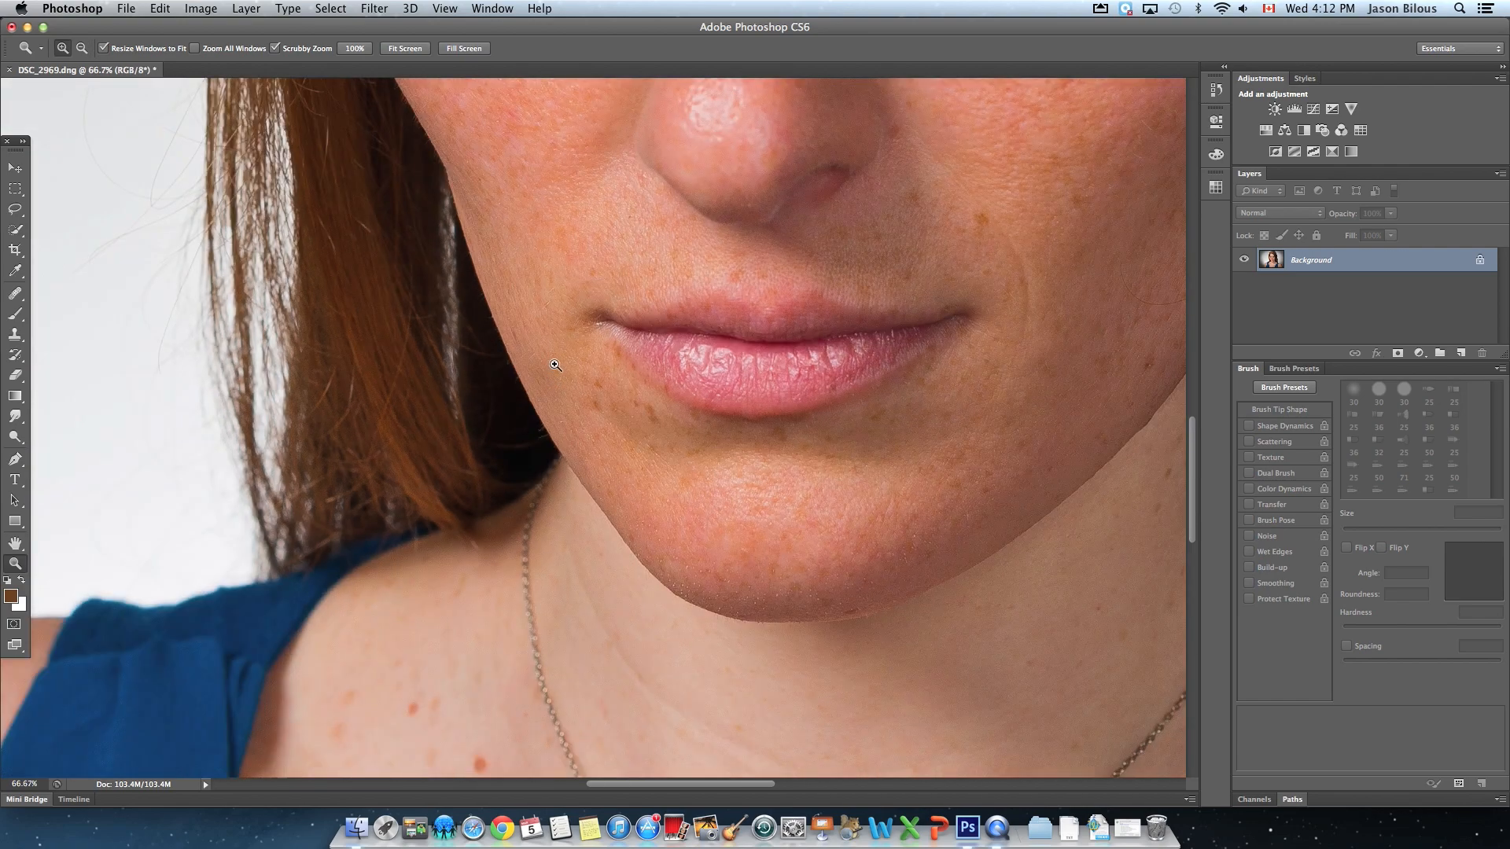
{"action": "left_click", "coordinate": [631, 398]}
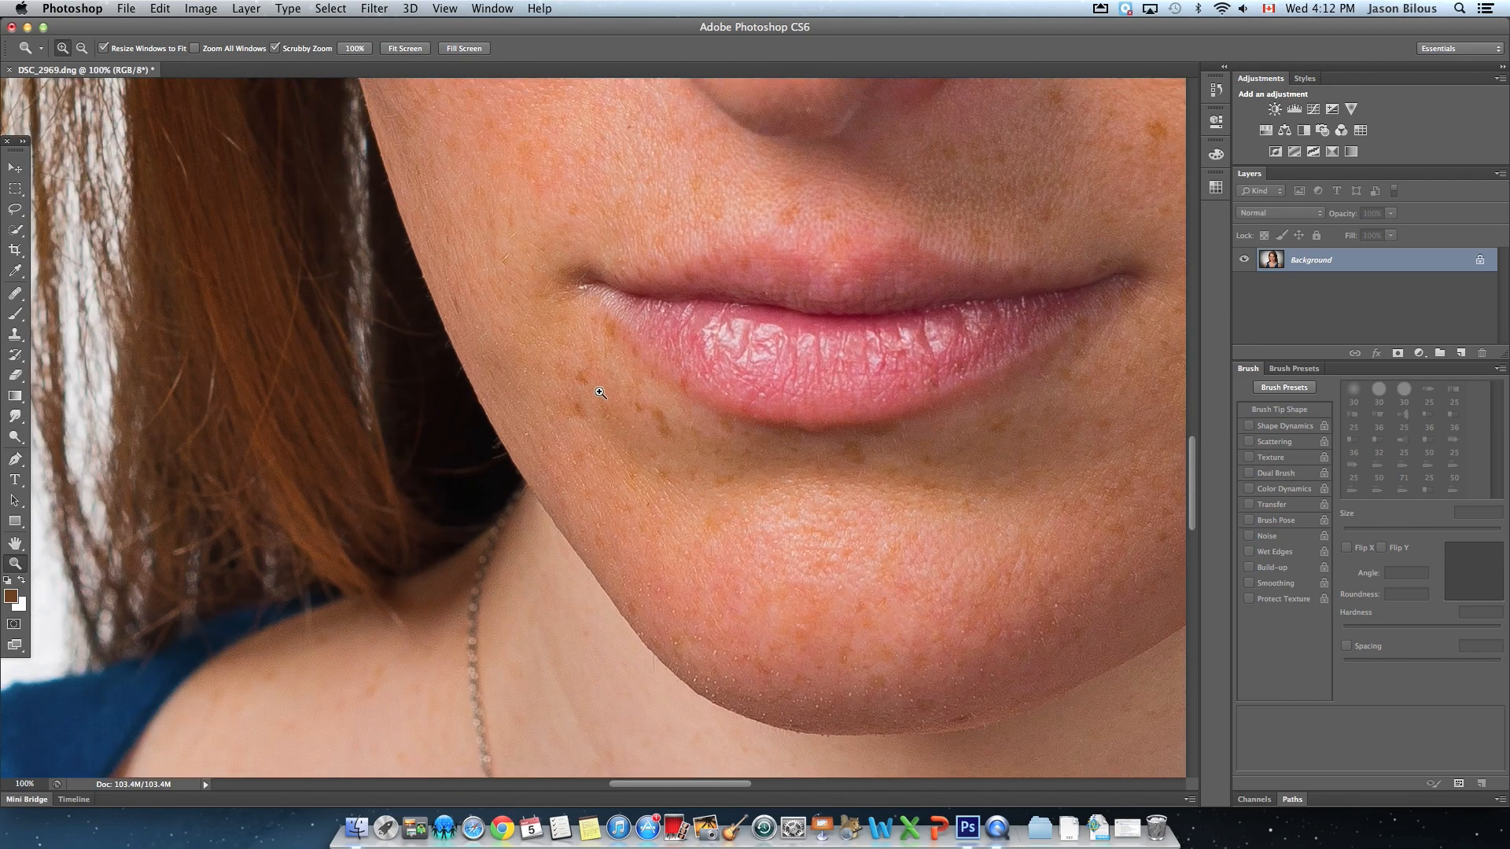
{"action": "left_click", "coordinate": [526, 340]}
{"action": "left_click", "coordinate": [15, 294]}
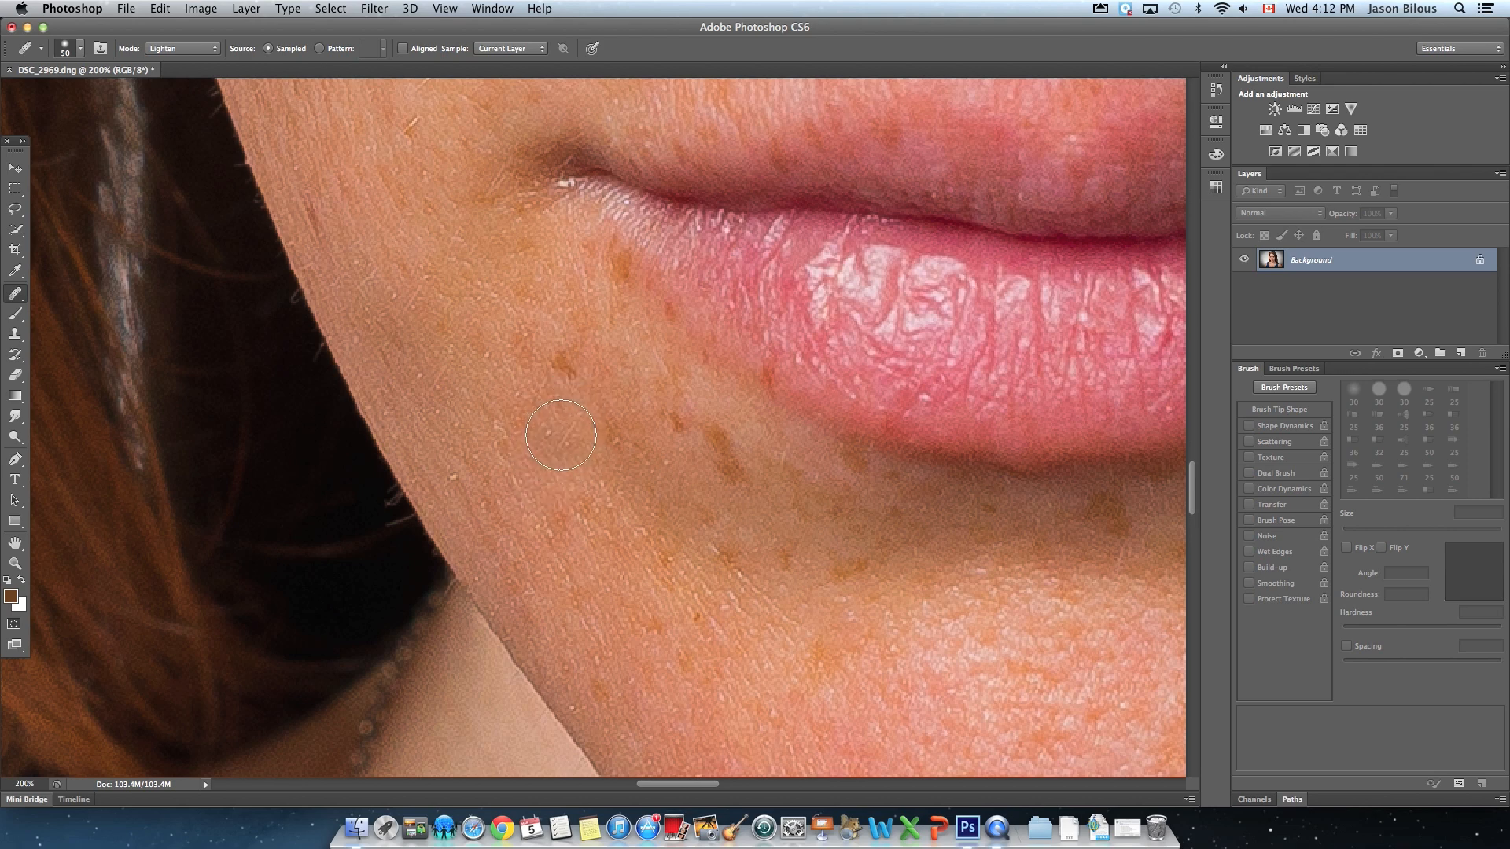
{"action": "key", "text": "super+0"}
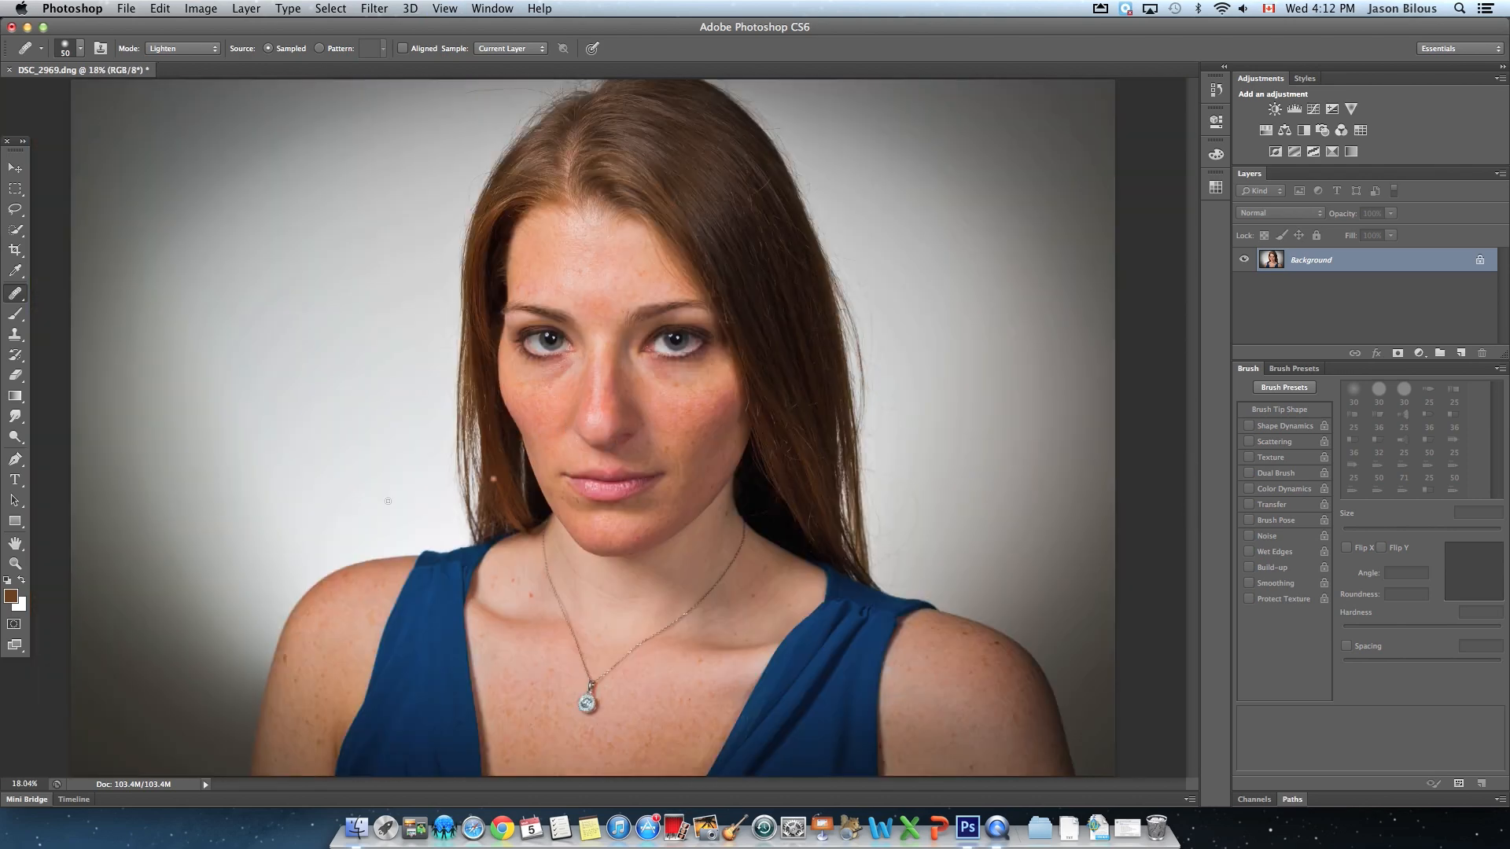
Heal the reddish mole above the collarbone with clean skin sampled just above it, using a 60 px Healing Brush
{"action": "left_click", "coordinate": [15, 564]}
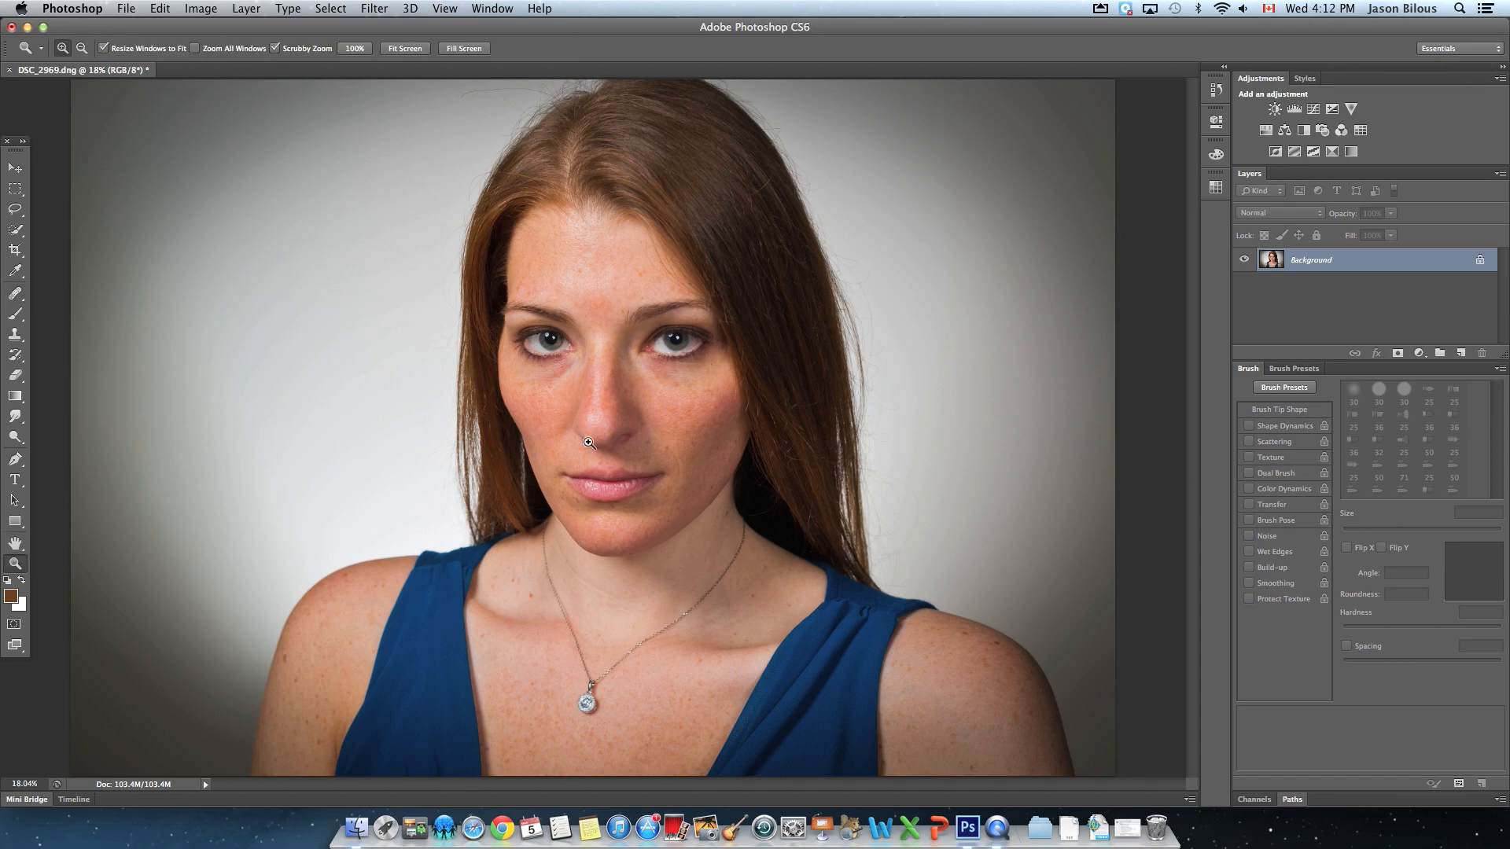
{"action": "left_click_drag", "start_coordinate": [472, 283], "coordinate": [547, 404]}
{"action": "left_click_drag", "start_coordinate": [774, 445], "coordinate": [555, 198]}
{"action": "left_click_drag", "start_coordinate": [690, 568], "coordinate": [803, 84]}
{"action": "left_click_drag", "start_coordinate": [575, 221], "coordinate": [677, 417]}
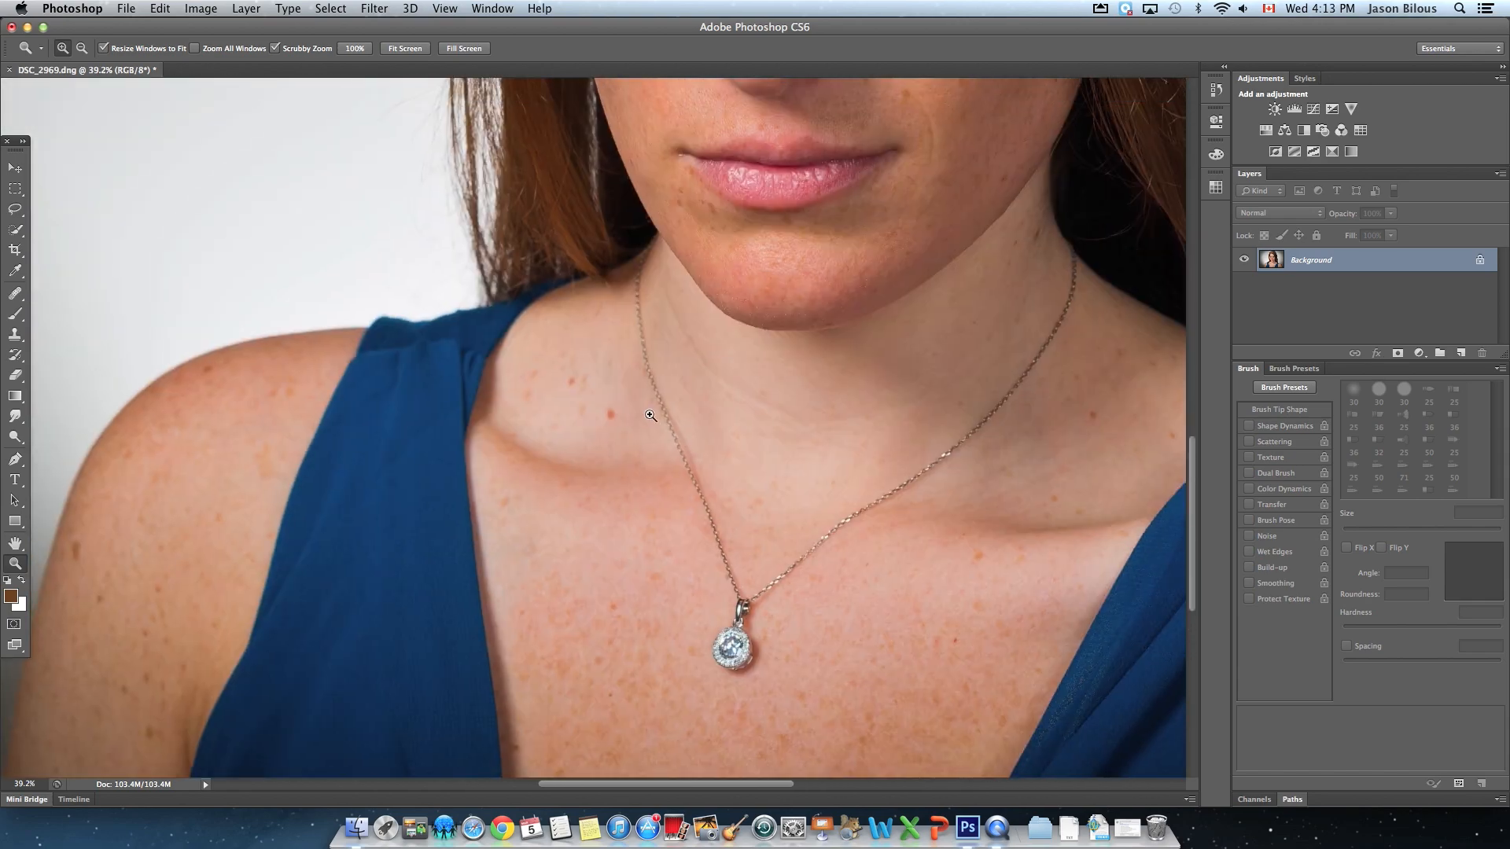
{"action": "left_click", "coordinate": [609, 415]}
{"action": "left_click", "coordinate": [620, 417]}
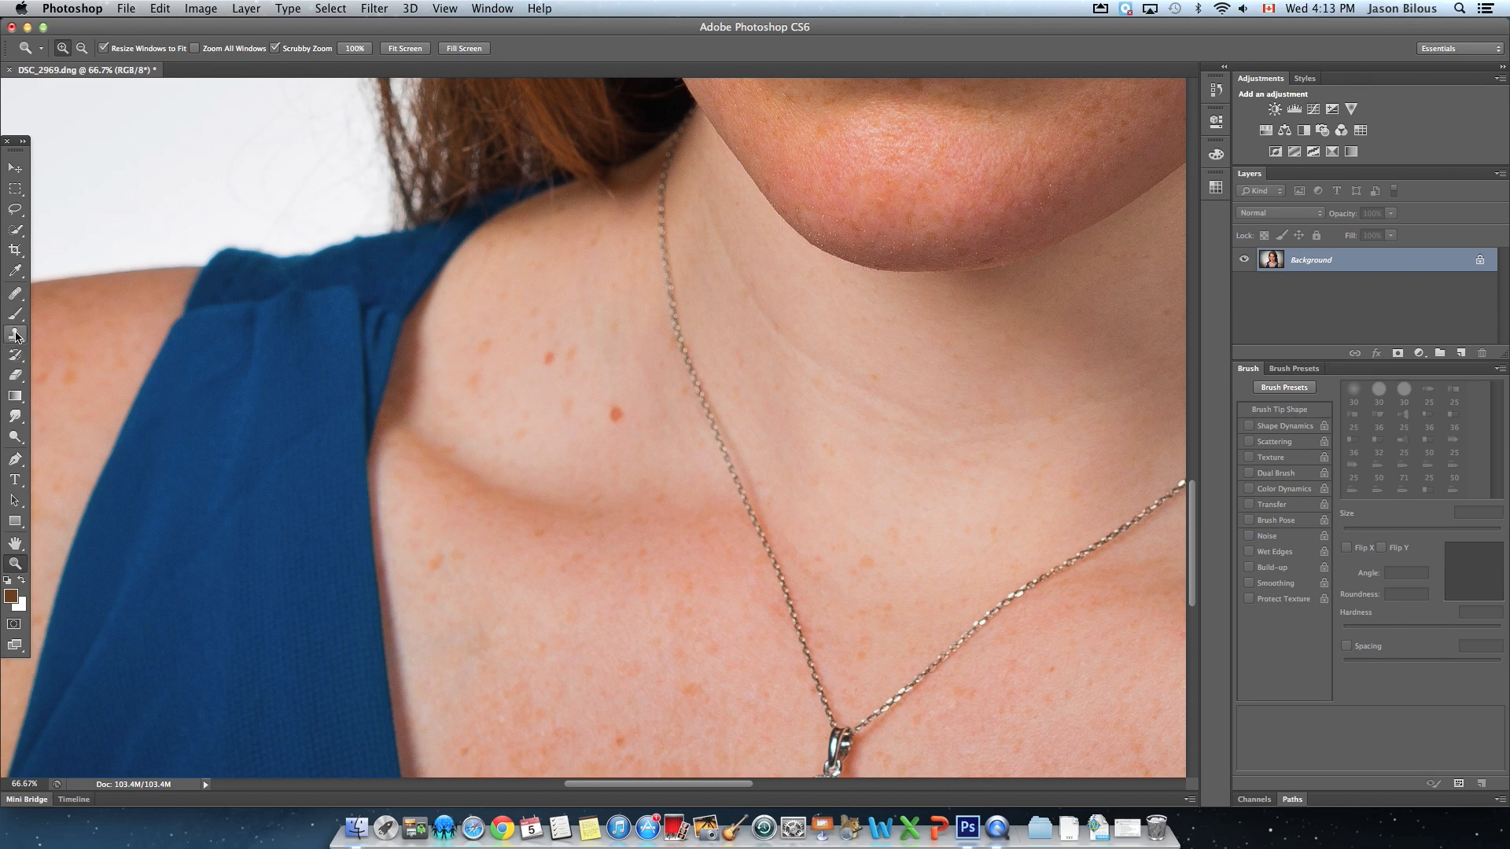
{"action": "left_click", "coordinate": [15, 294]}
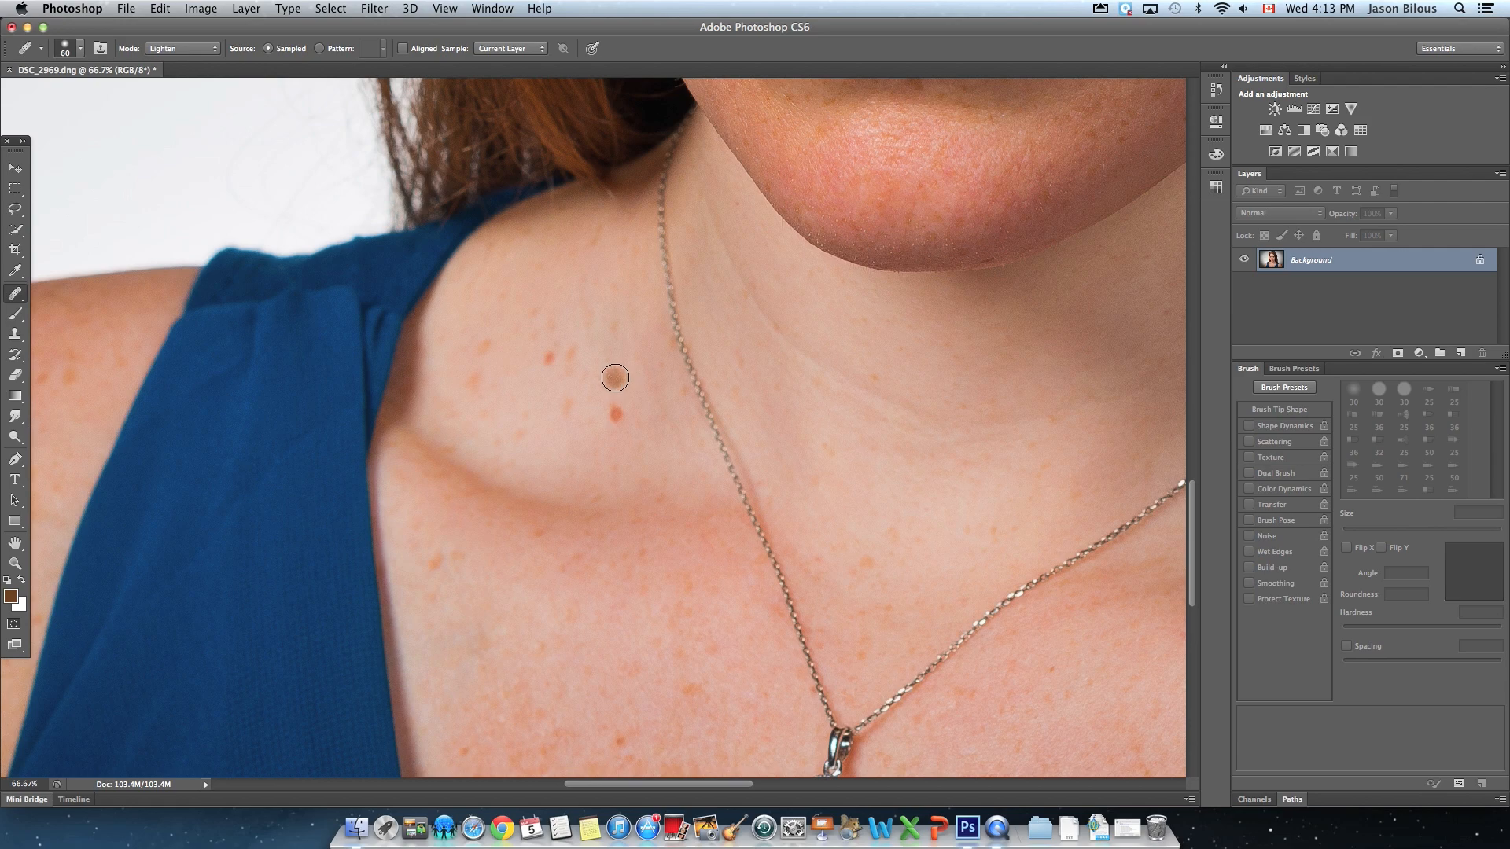
{"action": "left_click_drag", "start_coordinate": [787, 244], "coordinate": [668, 418]}
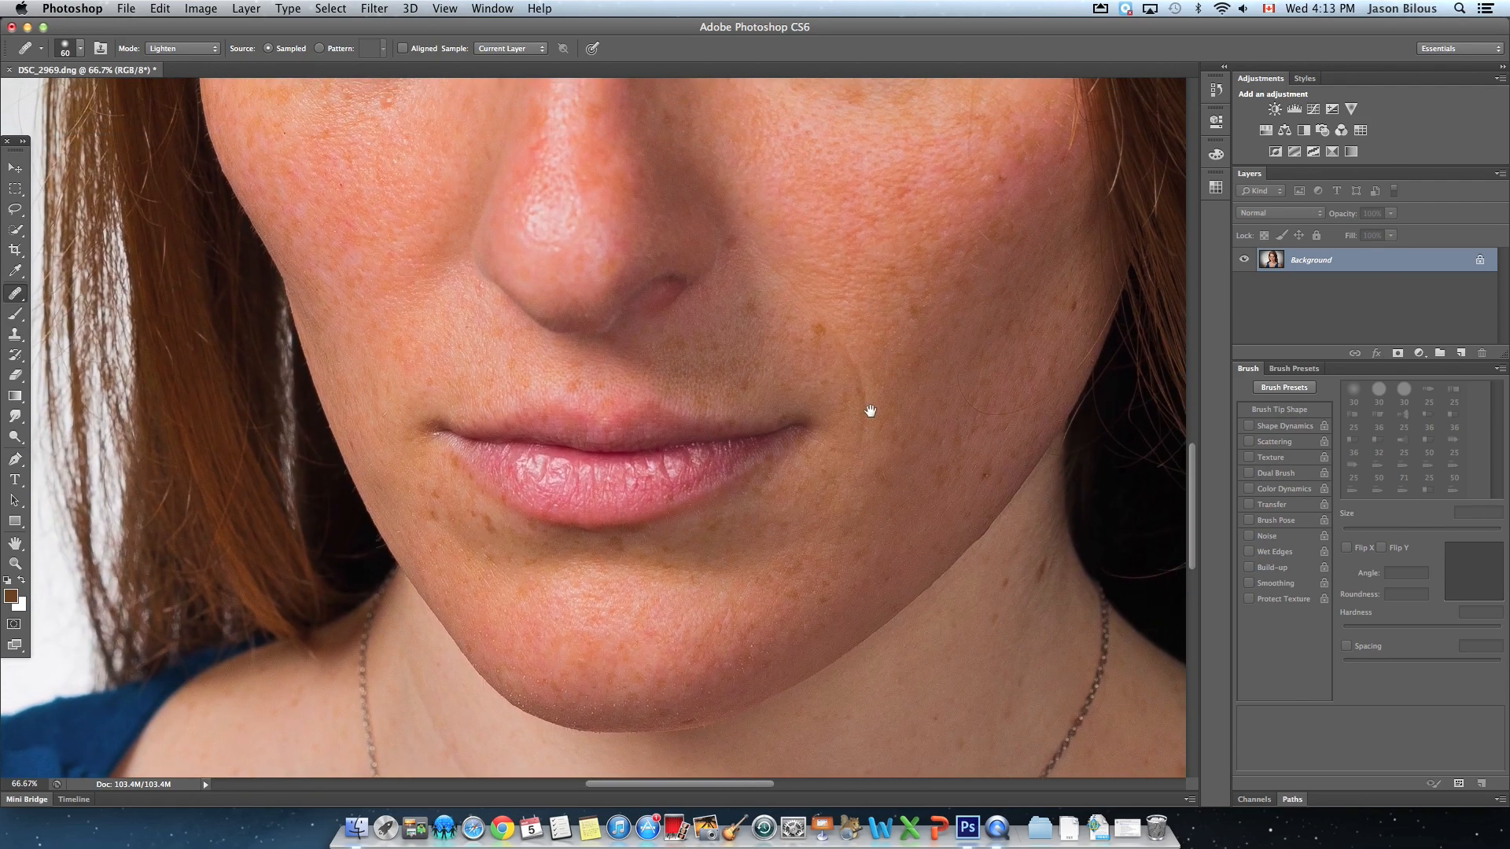
{"action": "left_click_drag", "start_coordinate": [870, 411], "coordinate": [998, 252]}
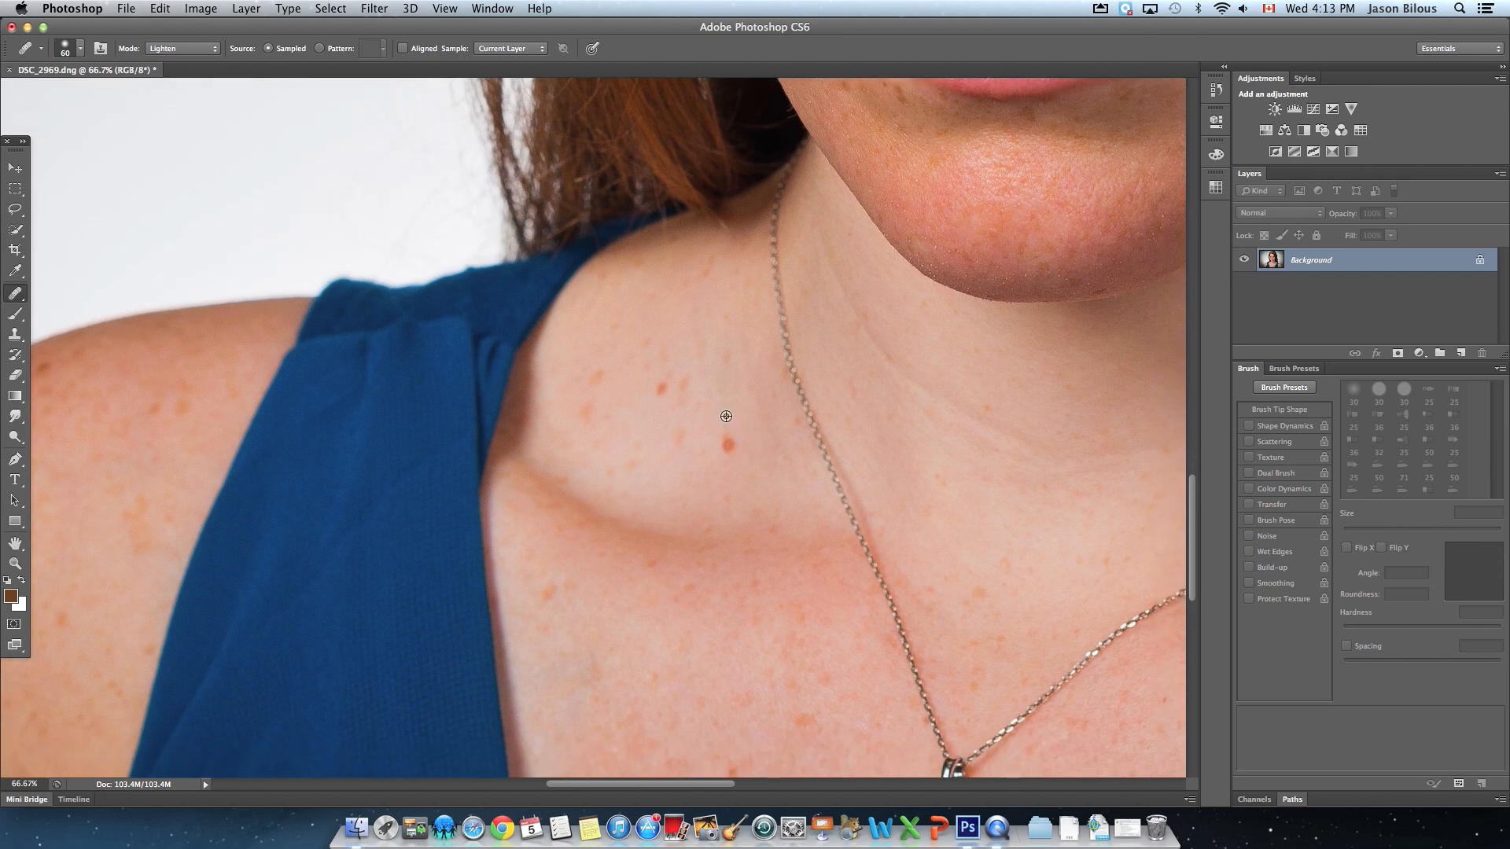
{"action": "left_click", "coordinate": [729, 445]}
{"action": "left_click_drag", "start_coordinate": [432, 450], "coordinate": [903, 293]}
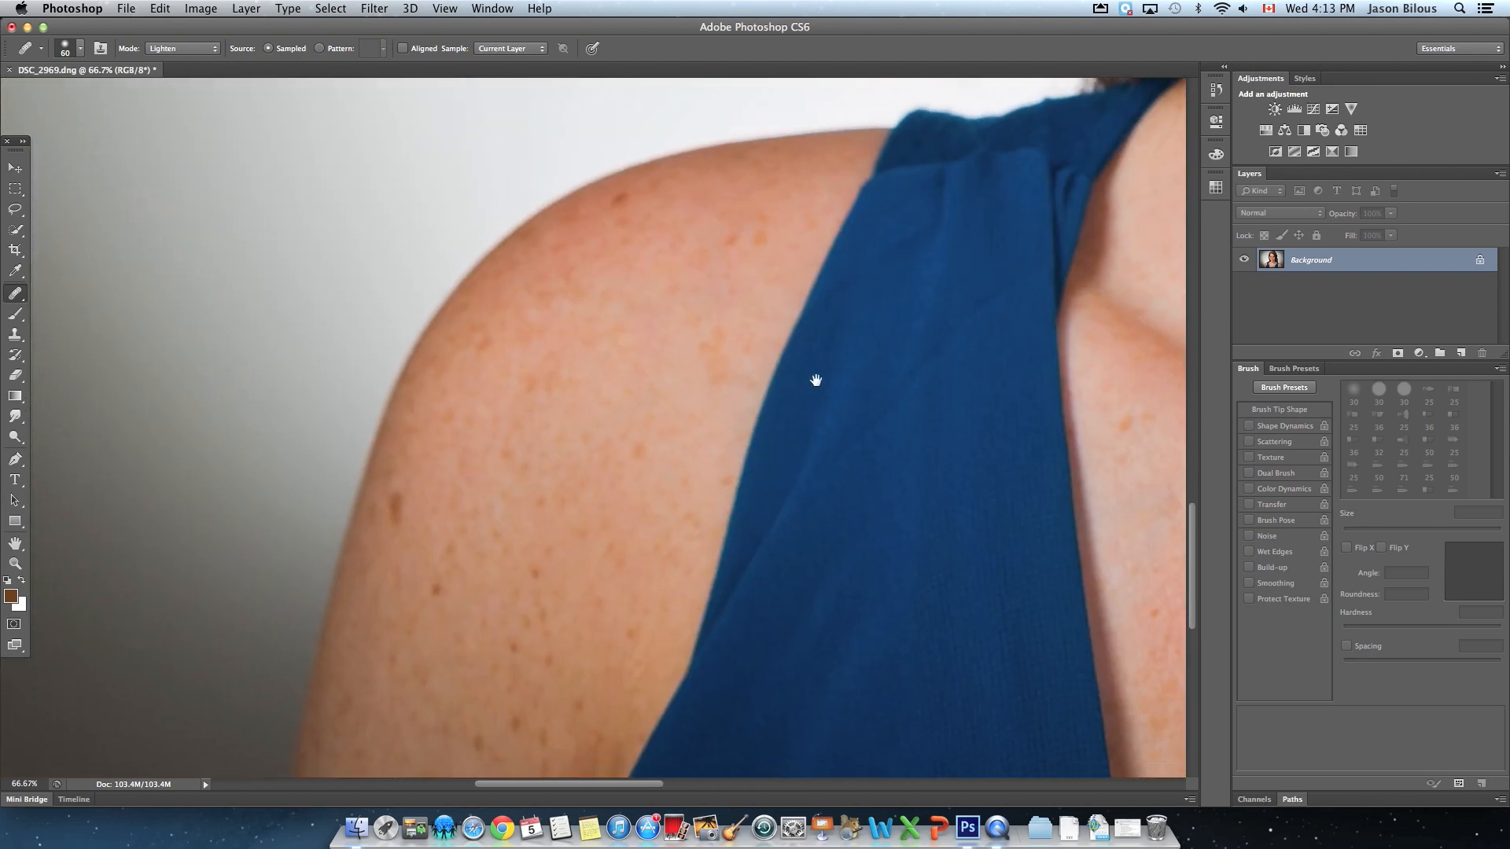
Heal the dark spot on the outer arm and the reddish spot on top of the shoulder, on the light-background side
{"action": "left_click", "coordinate": [411, 507]}
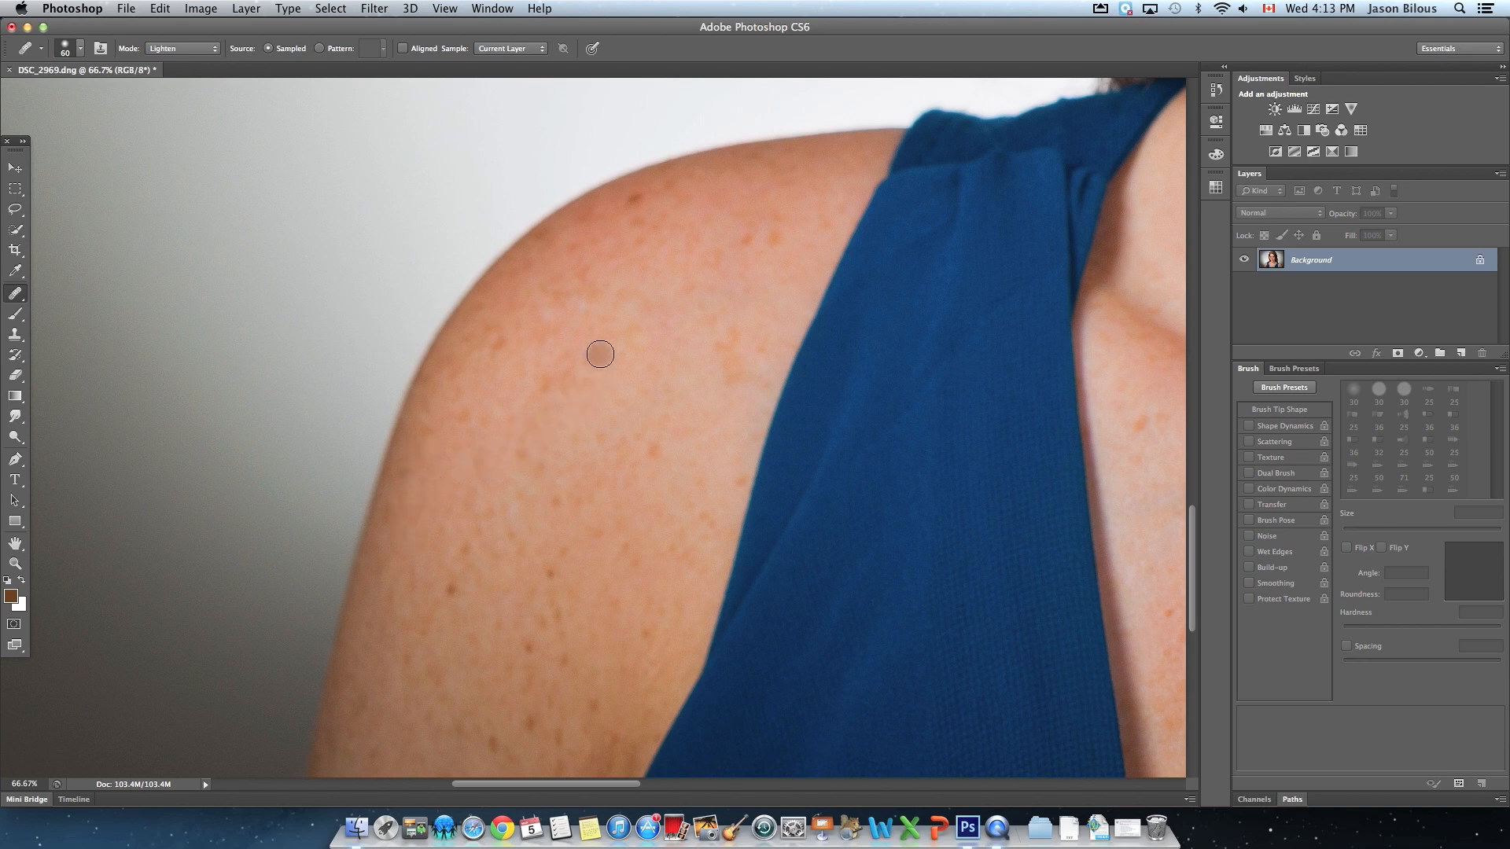
{"action": "left_click", "coordinate": [640, 200]}
{"action": "key", "text": "space"}
{"action": "left_click_drag", "start_coordinate": [684, 309], "coordinate": [681, 141]}
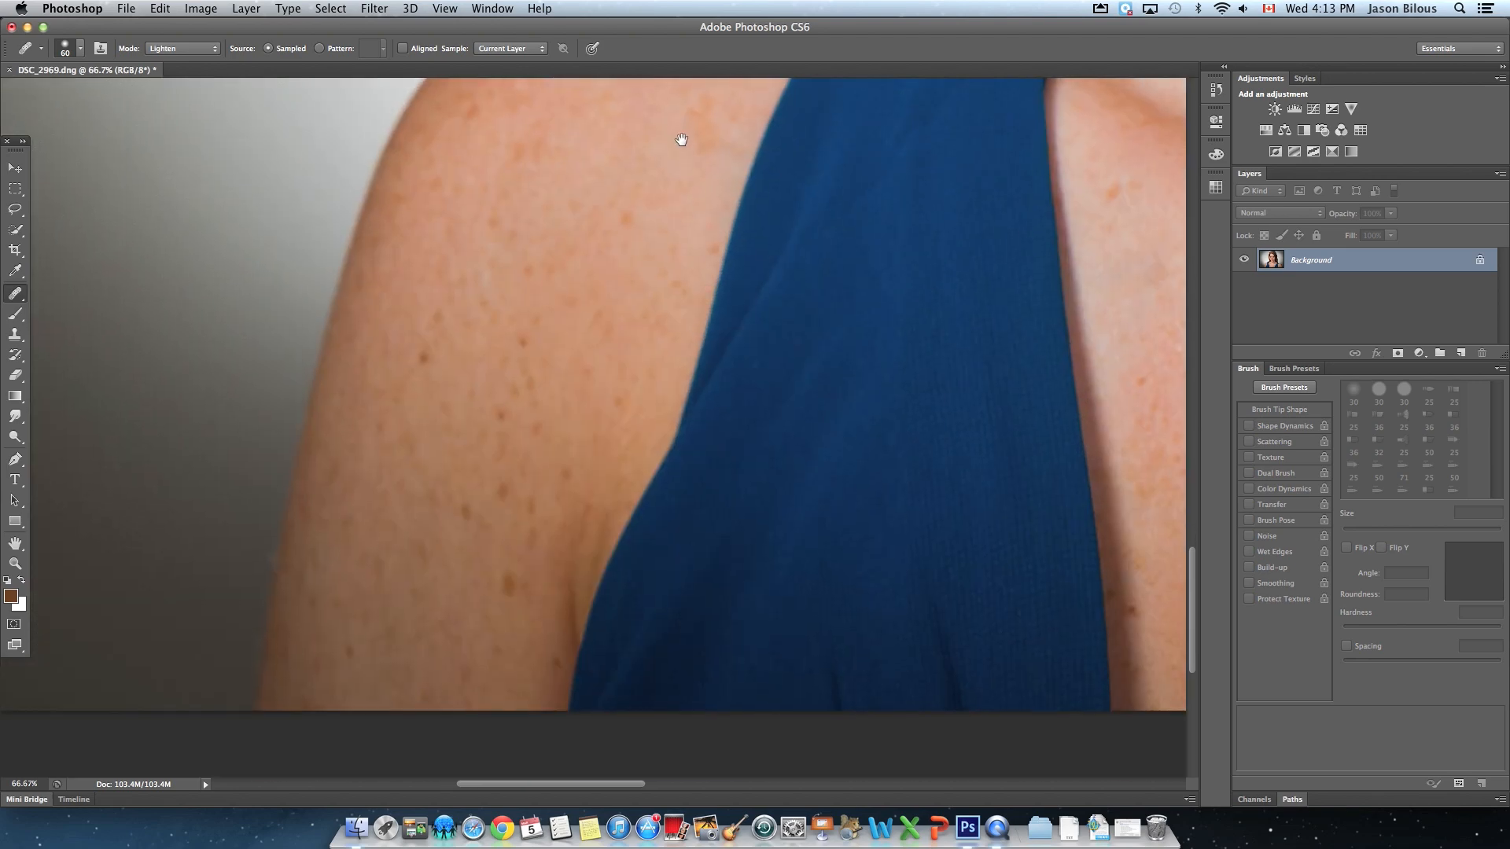
Heal the darkest freckles on the same upper arm down toward the armpit, sampling clean skin beside each one
{"action": "left_click", "coordinate": [510, 578]}
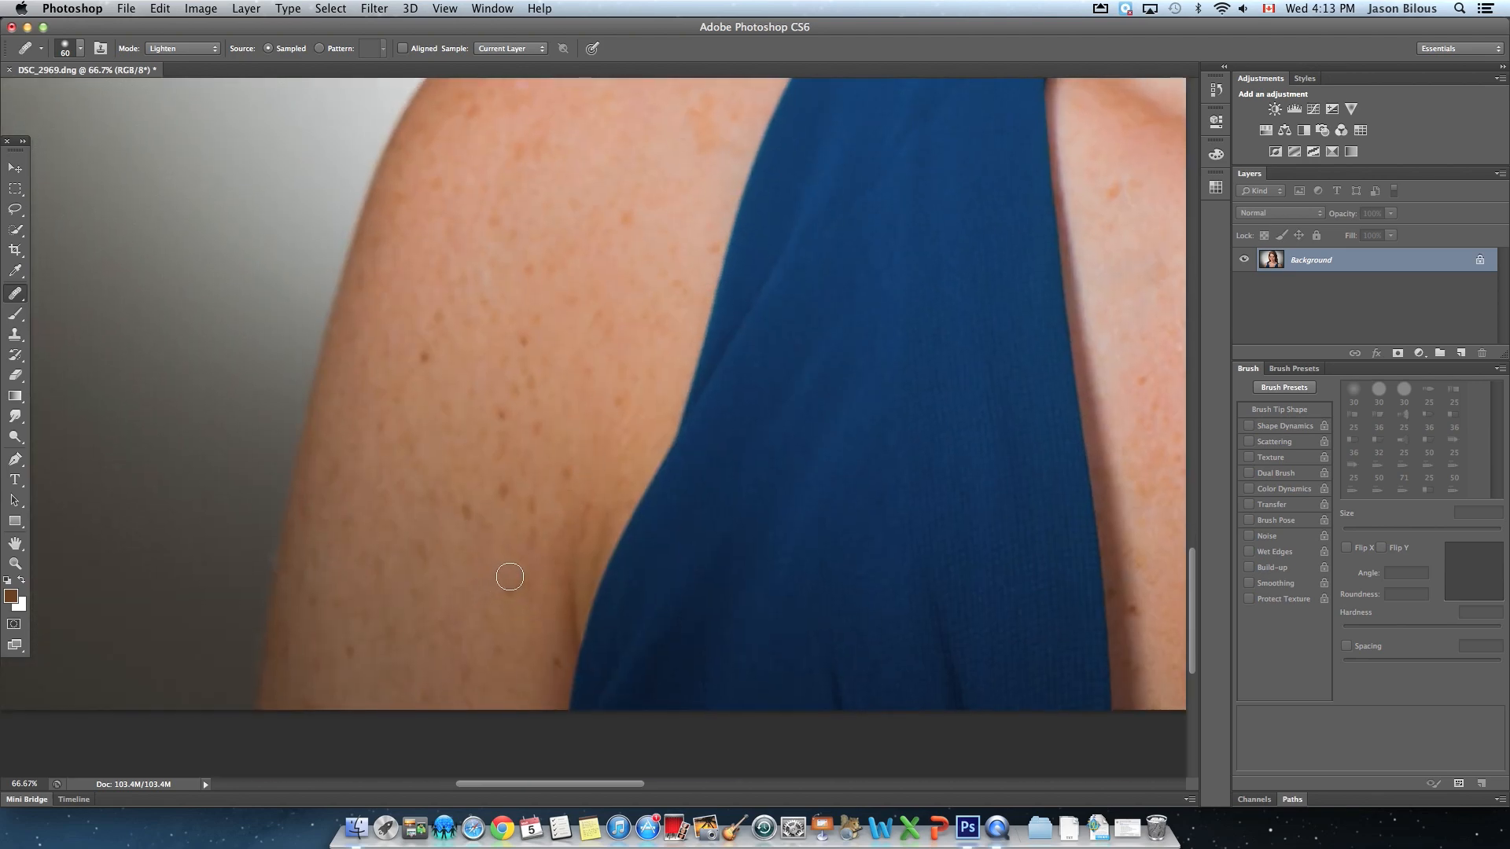
{"action": "left_click", "coordinate": [465, 514]}
{"action": "left_click", "coordinate": [501, 504]}
{"action": "left_click", "coordinate": [465, 414], "text": "alt"}
{"action": "left_click", "coordinate": [504, 416]}
{"action": "left_click", "coordinate": [396, 310], "text": "alt"}
Heal the orange spot and the small red spot on the chest between the pendant and the blue neckline
{"action": "left_click", "coordinate": [727, 322]}
{"action": "mouse_move", "coordinate": [746, 301]}
{"action": "left_mouse_down"}
{"action": "mouse_move", "coordinate": [610, 441]}
{"action": "mouse_move", "coordinate": [532, 479]}
{"action": "left_mouse_up"}
{"action": "left_click_drag", "start_coordinate": [742, 404], "coordinate": [339, 324]}
{"action": "left_click_drag", "start_coordinate": [791, 329], "coordinate": [401, 415]}
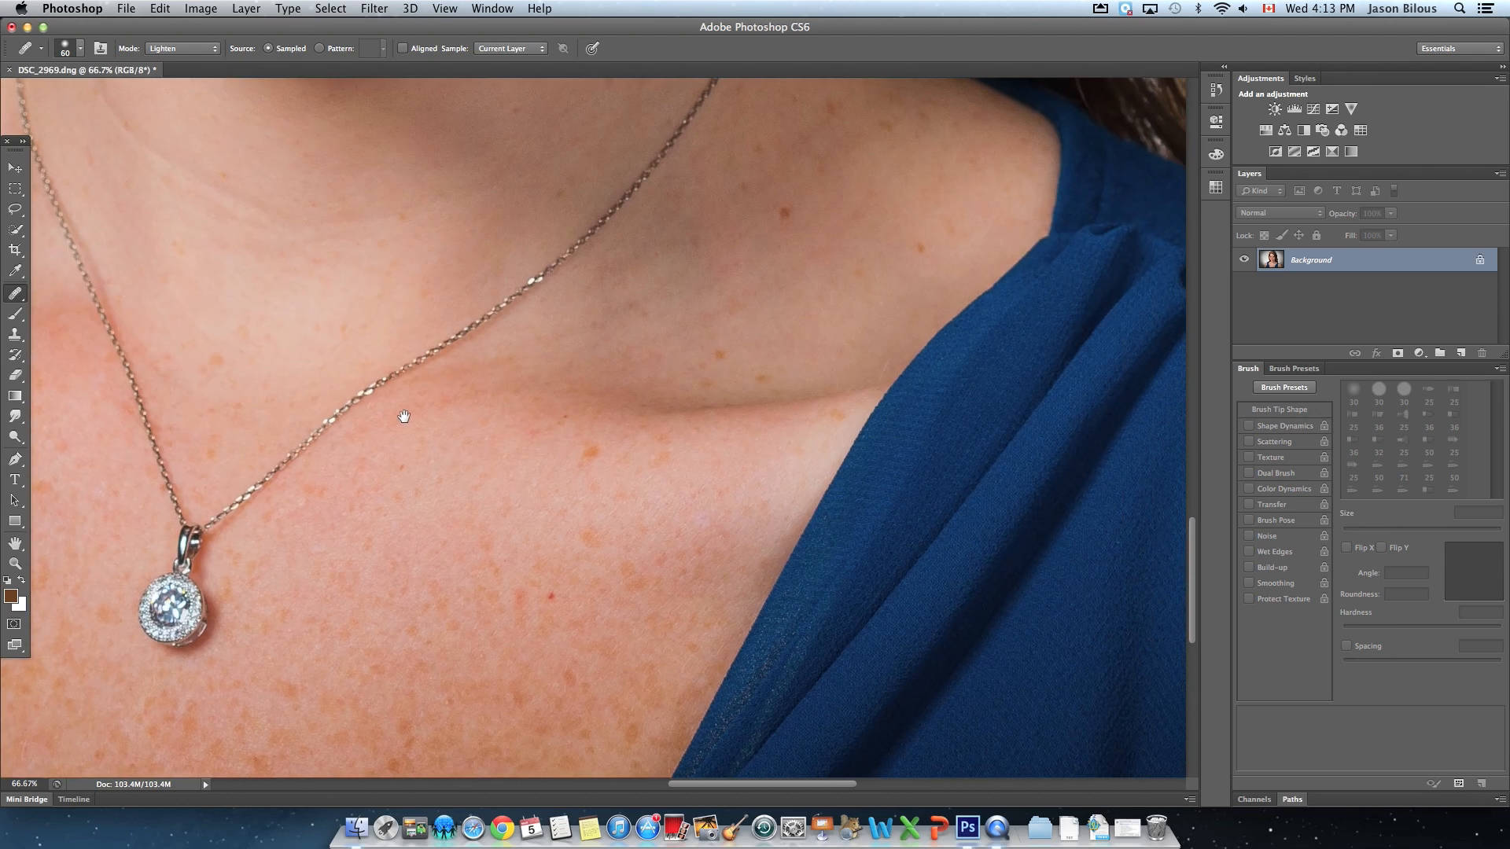
{"action": "left_click", "coordinate": [589, 452]}
{"action": "left_click", "coordinate": [549, 549], "text": "alt"}
{"action": "left_click", "coordinate": [552, 595]}
Heal the four spots on the base of the neck between the necklace chain and the dress strap, sampling nearby clean skin
{"action": "left_click", "coordinate": [663, 340], "text": "alt"}
{"action": "left_click", "coordinate": [716, 356]}
{"action": "left_click", "coordinate": [735, 355], "text": "alt"}
{"action": "left_click", "coordinate": [755, 284]}
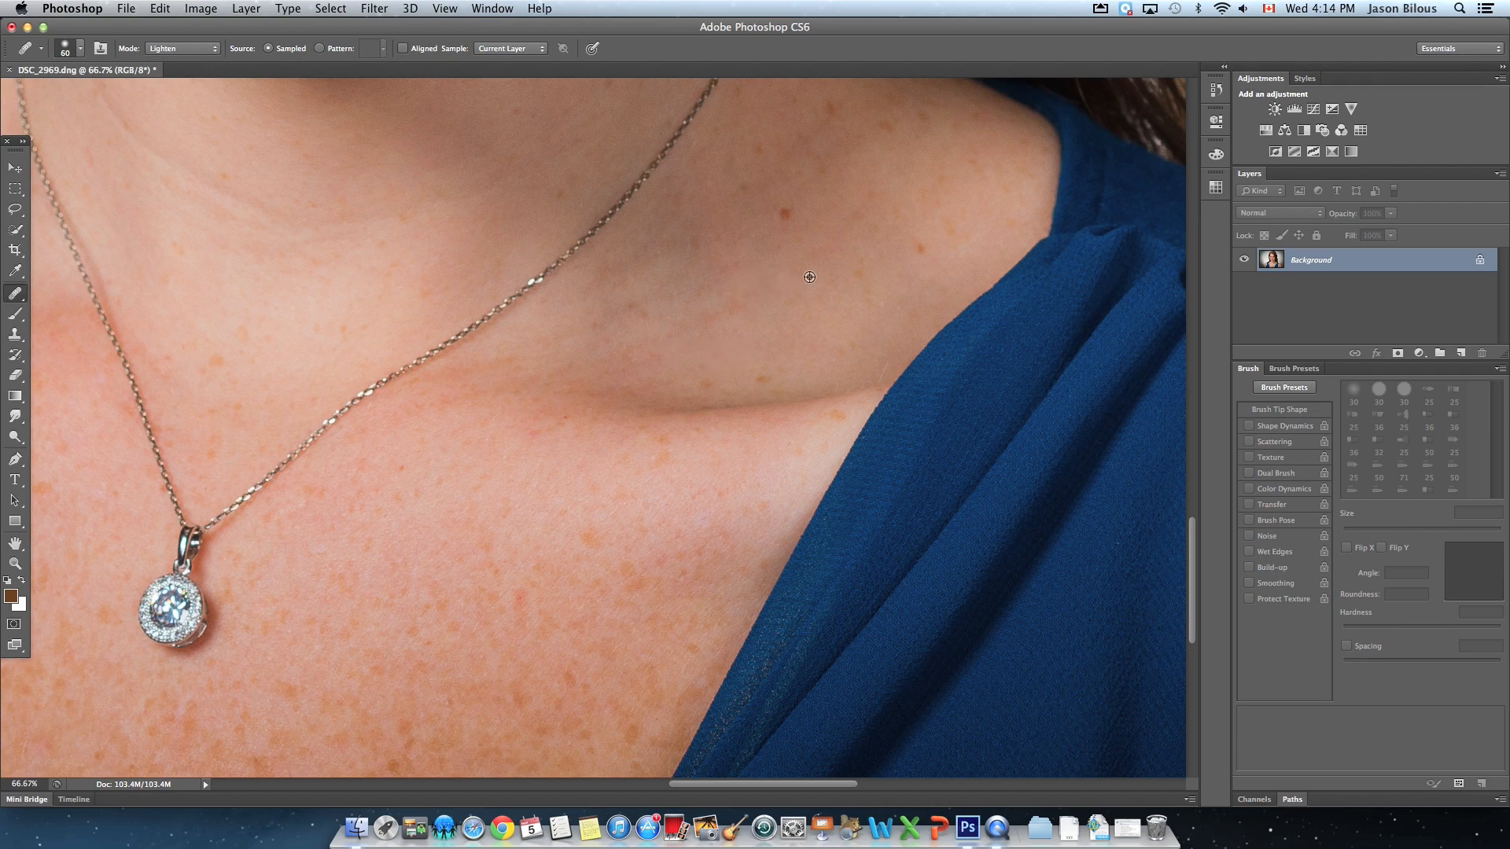
{"action": "left_click", "coordinate": [832, 245], "text": "alt"}
{"action": "left_click", "coordinate": [785, 212]}
{"action": "left_click", "coordinate": [903, 214], "text": "alt"}
{"action": "left_click", "coordinate": [921, 250]}
Heal the dark spots along the top of the opposite shoulder and the freckle below them with sampled clean skin
{"action": "mouse_move", "coordinate": [735, 256]}
{"action": "left_mouse_down"}
{"action": "mouse_move", "coordinate": [727, 286]}
{"action": "mouse_move", "coordinate": [519, 384]}
{"action": "left_mouse_up"}
{"action": "left_click_drag", "start_coordinate": [1015, 377], "coordinate": [615, 136]}
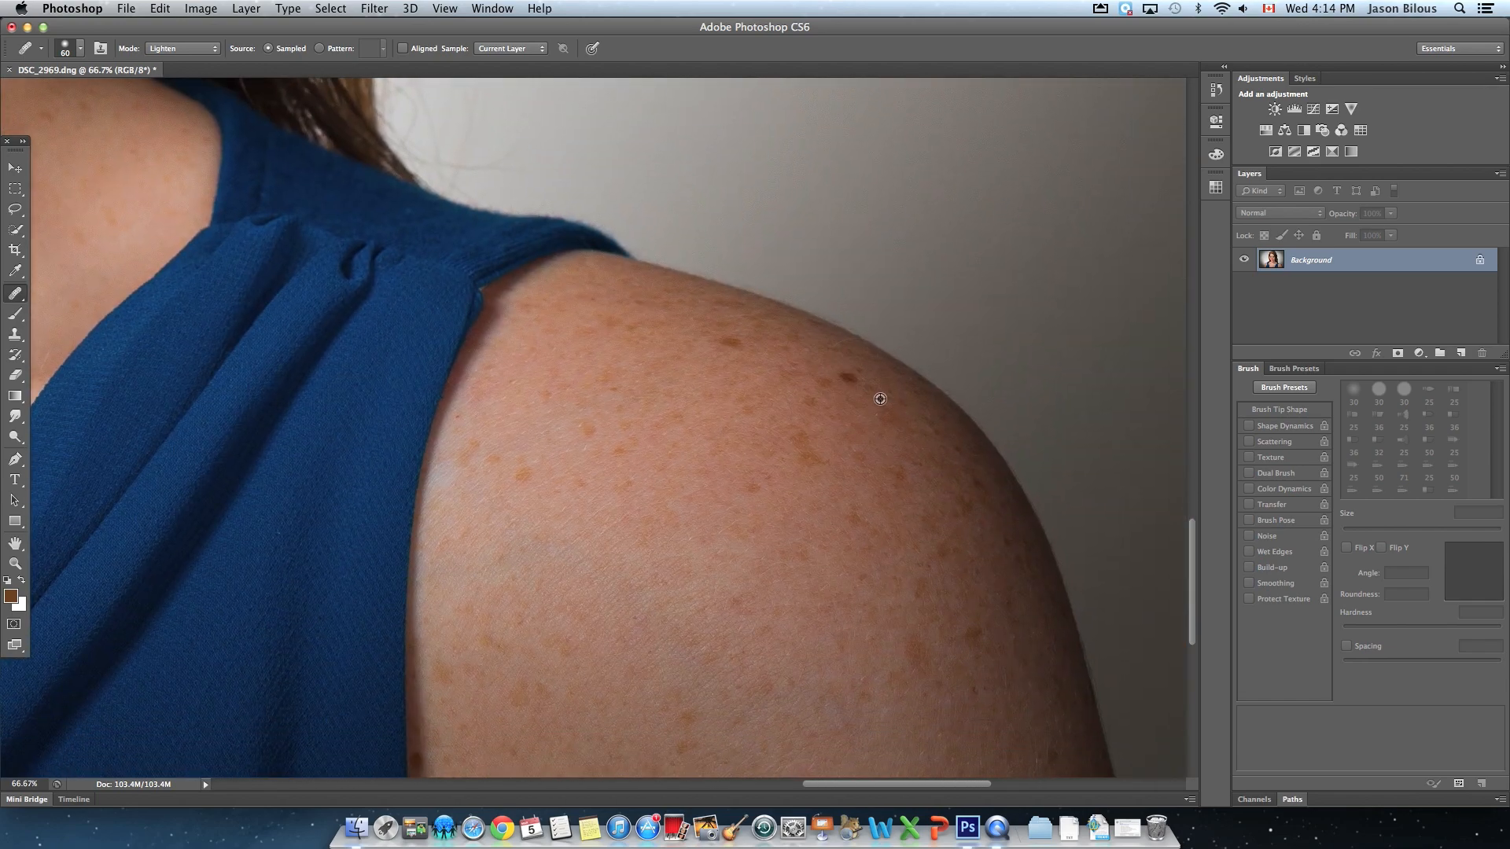
{"action": "left_click", "coordinate": [845, 371]}
{"action": "left_click", "coordinate": [781, 355], "text": "alt"}
{"action": "left_click", "coordinate": [720, 343]}
{"action": "left_click", "coordinate": [755, 475]}
{"action": "left_click", "coordinate": [885, 580], "text": "alt"}
Heal the remaining spot on that upper arm near the lower edge of the photo, sampling clean skin above it
{"action": "mouse_move", "coordinate": [813, 630]}
{"action": "left_mouse_down"}
{"action": "mouse_move", "coordinate": [731, 193]}
{"action": "mouse_move", "coordinate": [758, 438]}
{"action": "left_mouse_up"}
{"action": "left_click", "coordinate": [728, 514], "text": "alt"}
{"action": "left_click", "coordinate": [697, 557]}
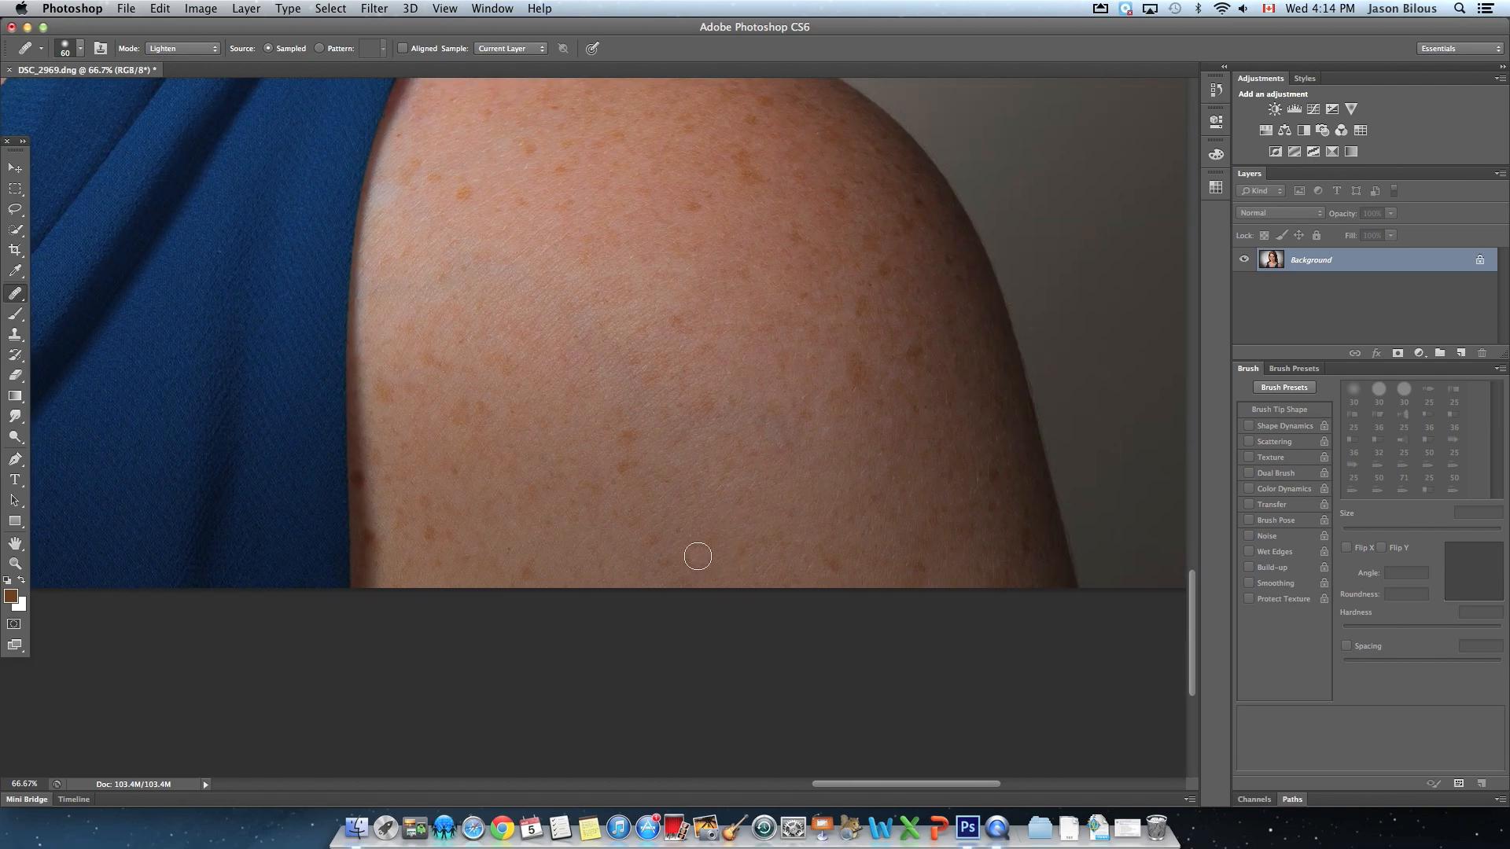
{"action": "left_click", "coordinate": [427, 489], "text": "alt"}
Inspect the retouched face at 50% magnification and the whole portrait fitted to the view
{"action": "key", "text": "super+0"}
{"action": "left_click", "coordinate": [14, 561]}
{"action": "left_click", "coordinate": [642, 394]}
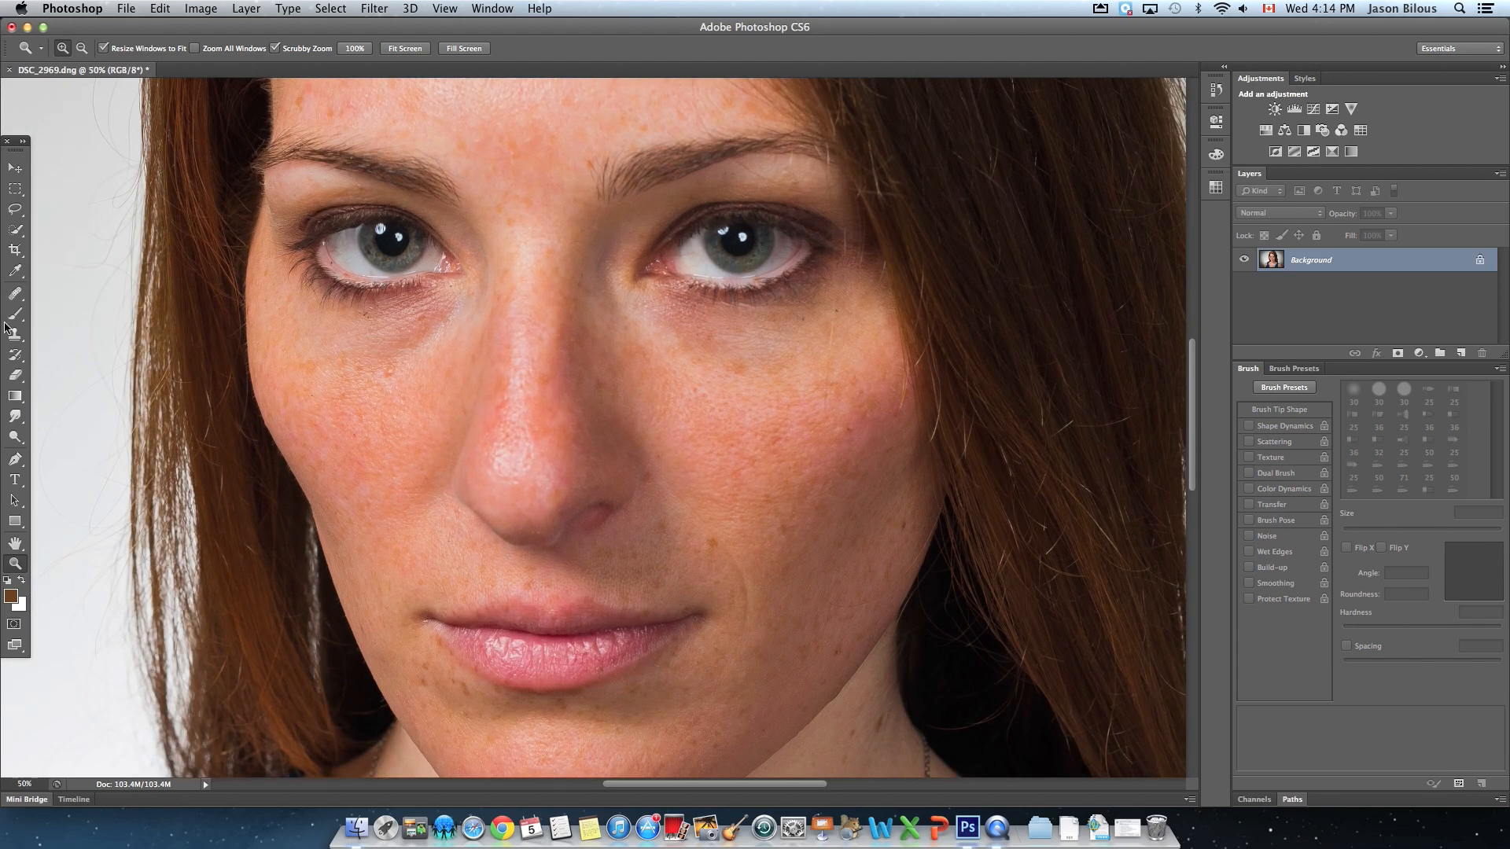
{"action": "left_click", "coordinate": [14, 334]}
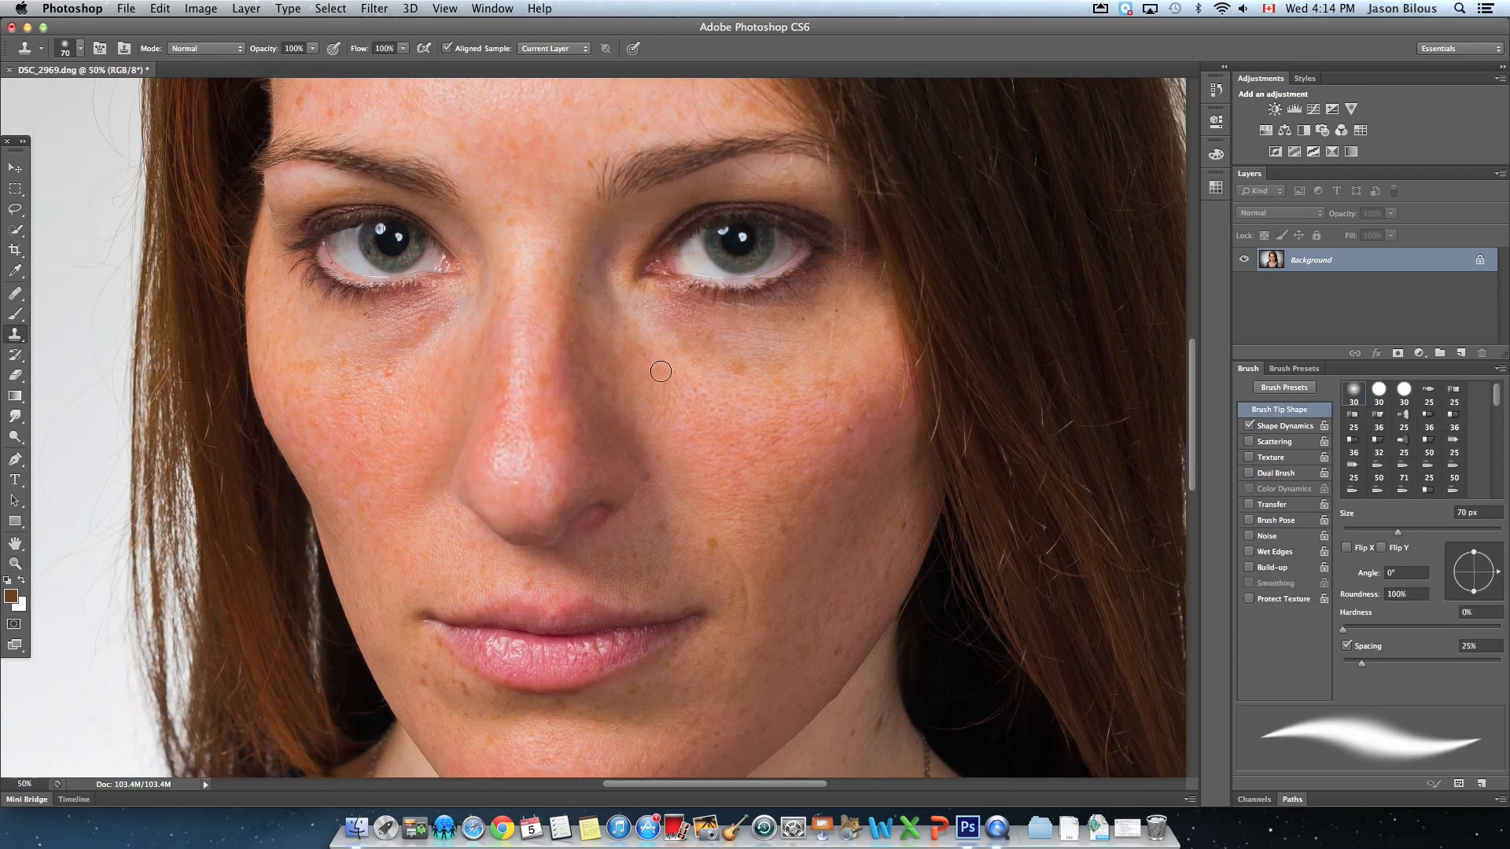
{"action": "left_click", "coordinate": [14, 294]}
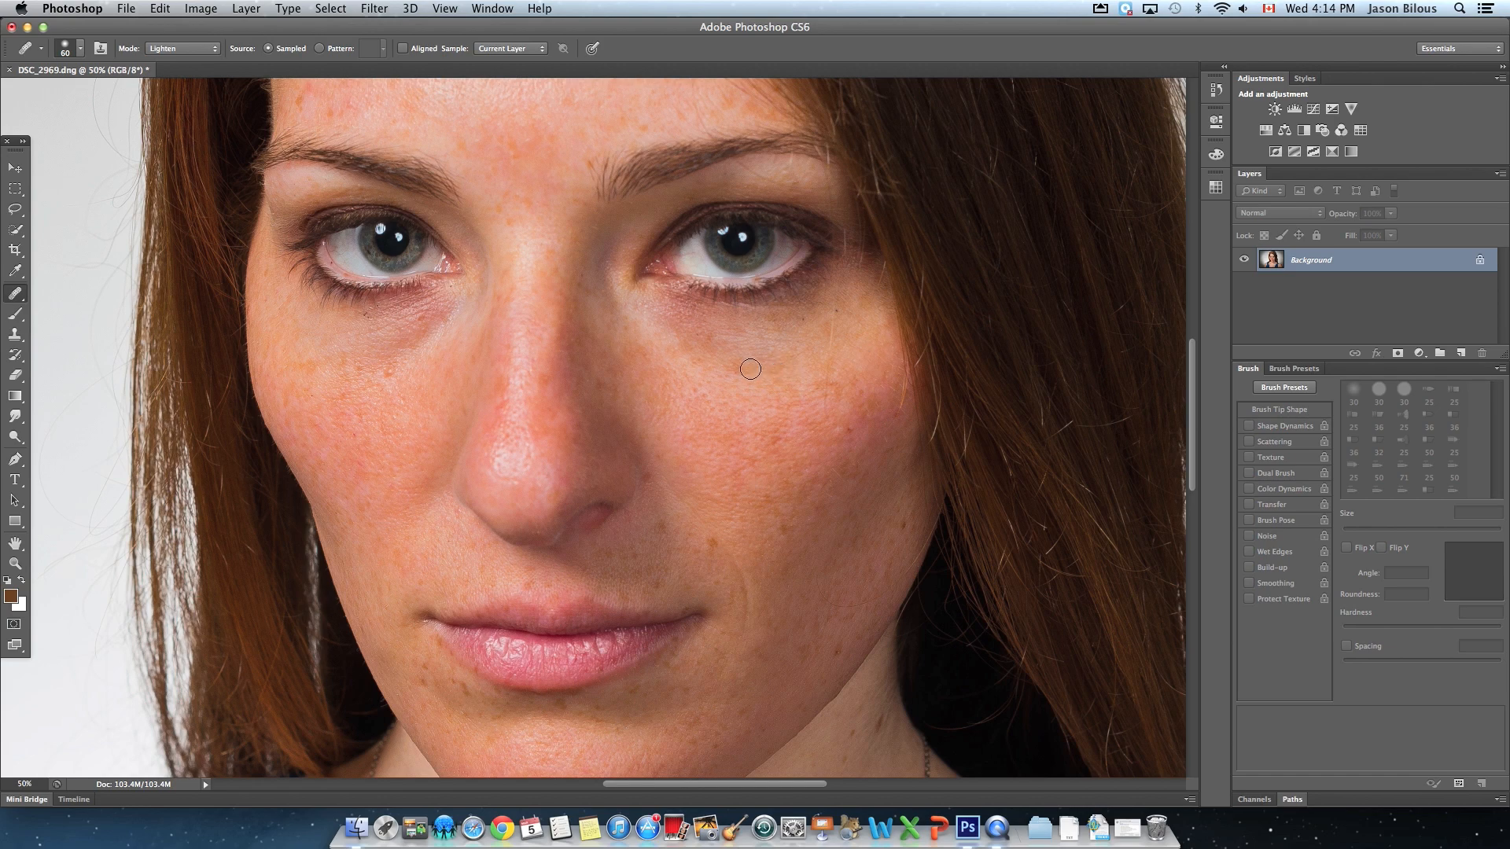
{"action": "left_click_drag", "start_coordinate": [574, 239], "coordinate": [611, 244]}
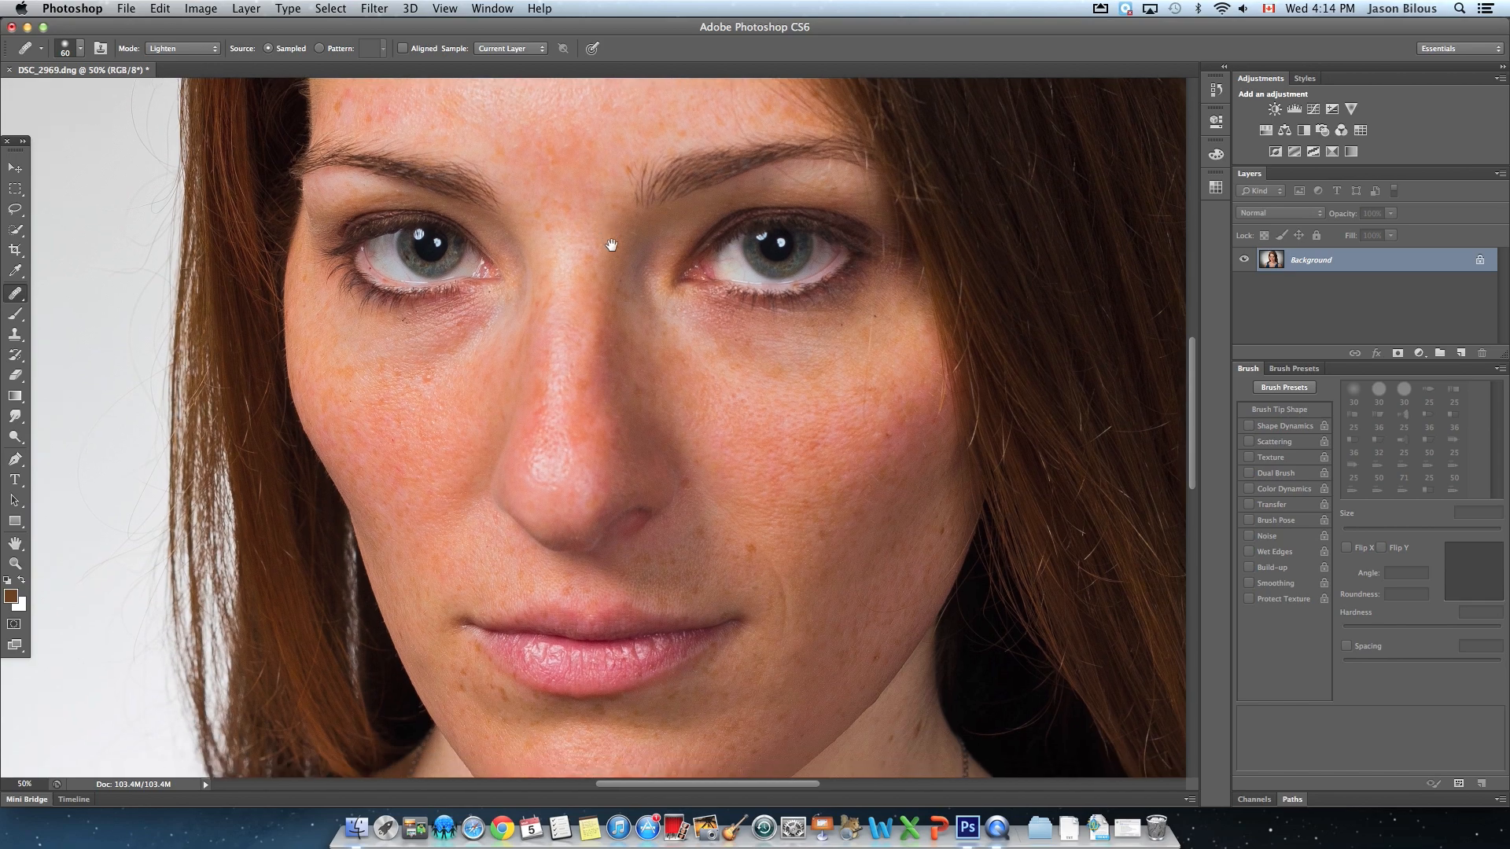
{"action": "key", "text": "super+0"}
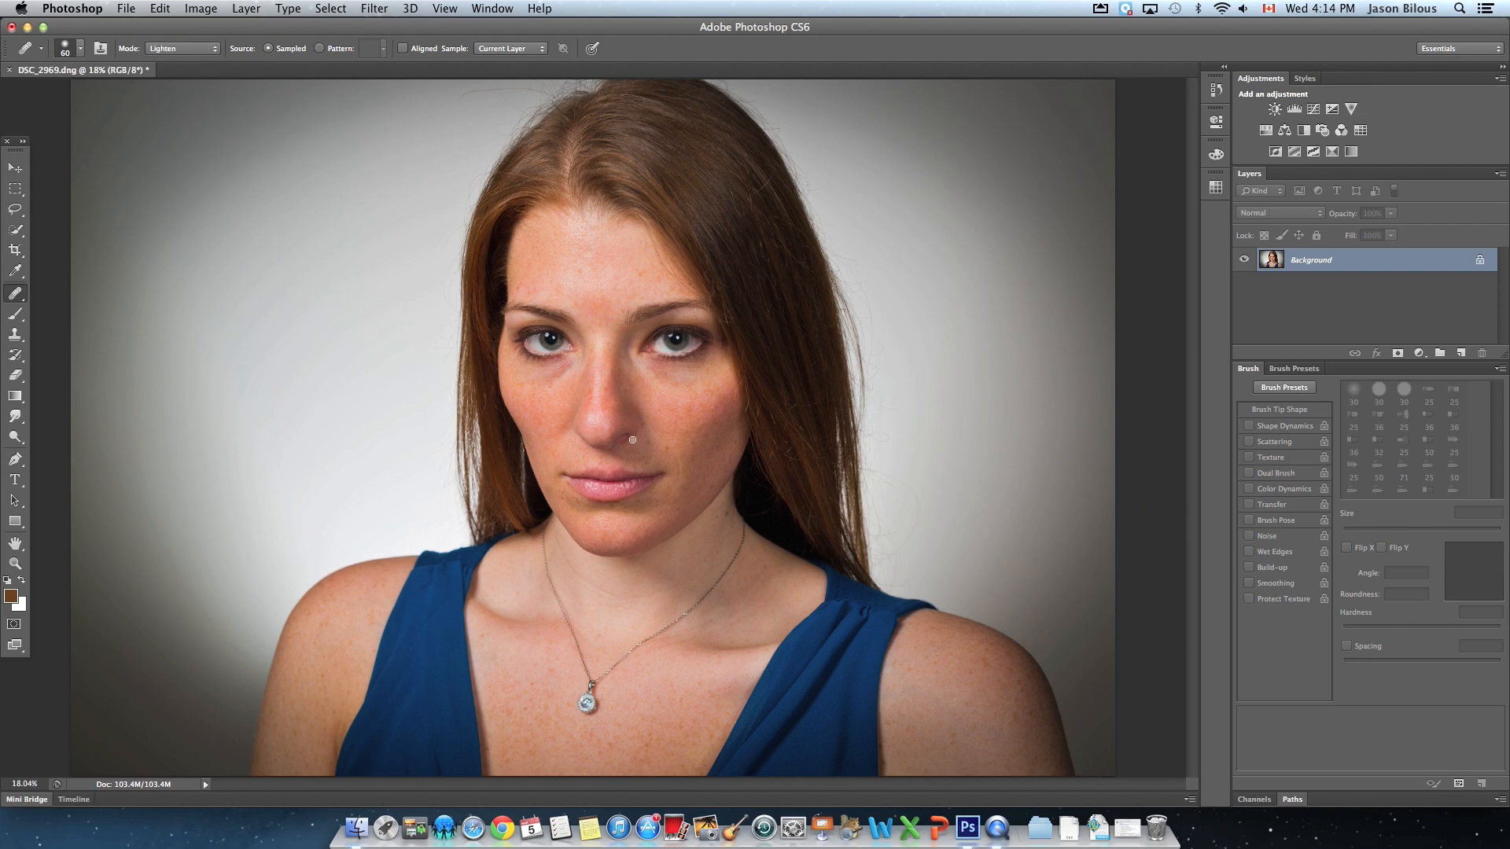
Select a rectangle around the head, hair and neck and open that area in the Liquify filter
{"action": "left_click", "coordinate": [14, 563]}
{"action": "left_click", "coordinate": [664, 404]}
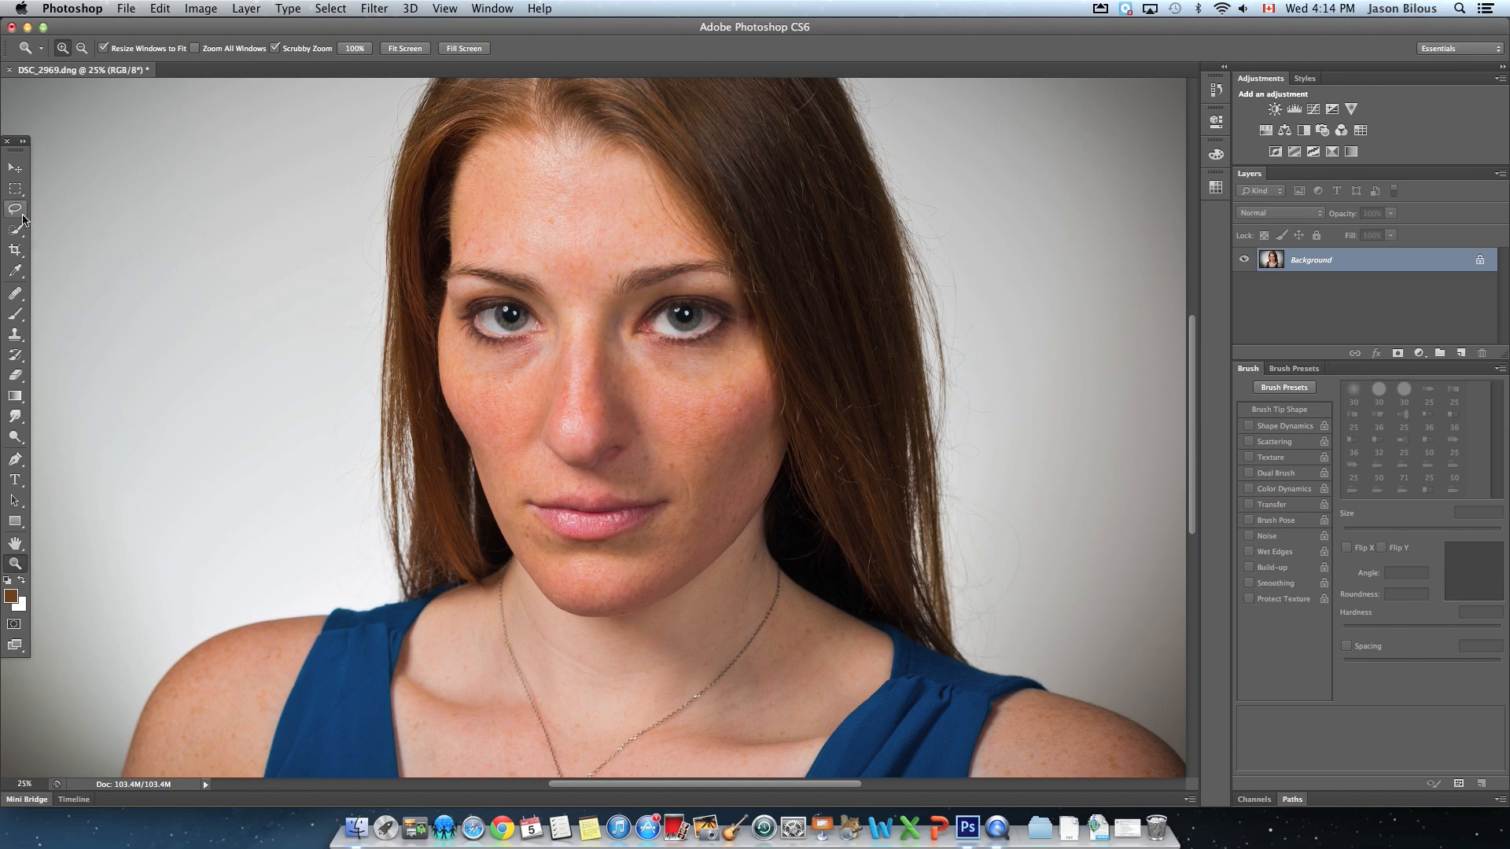
{"action": "left_click", "coordinate": [13, 191]}
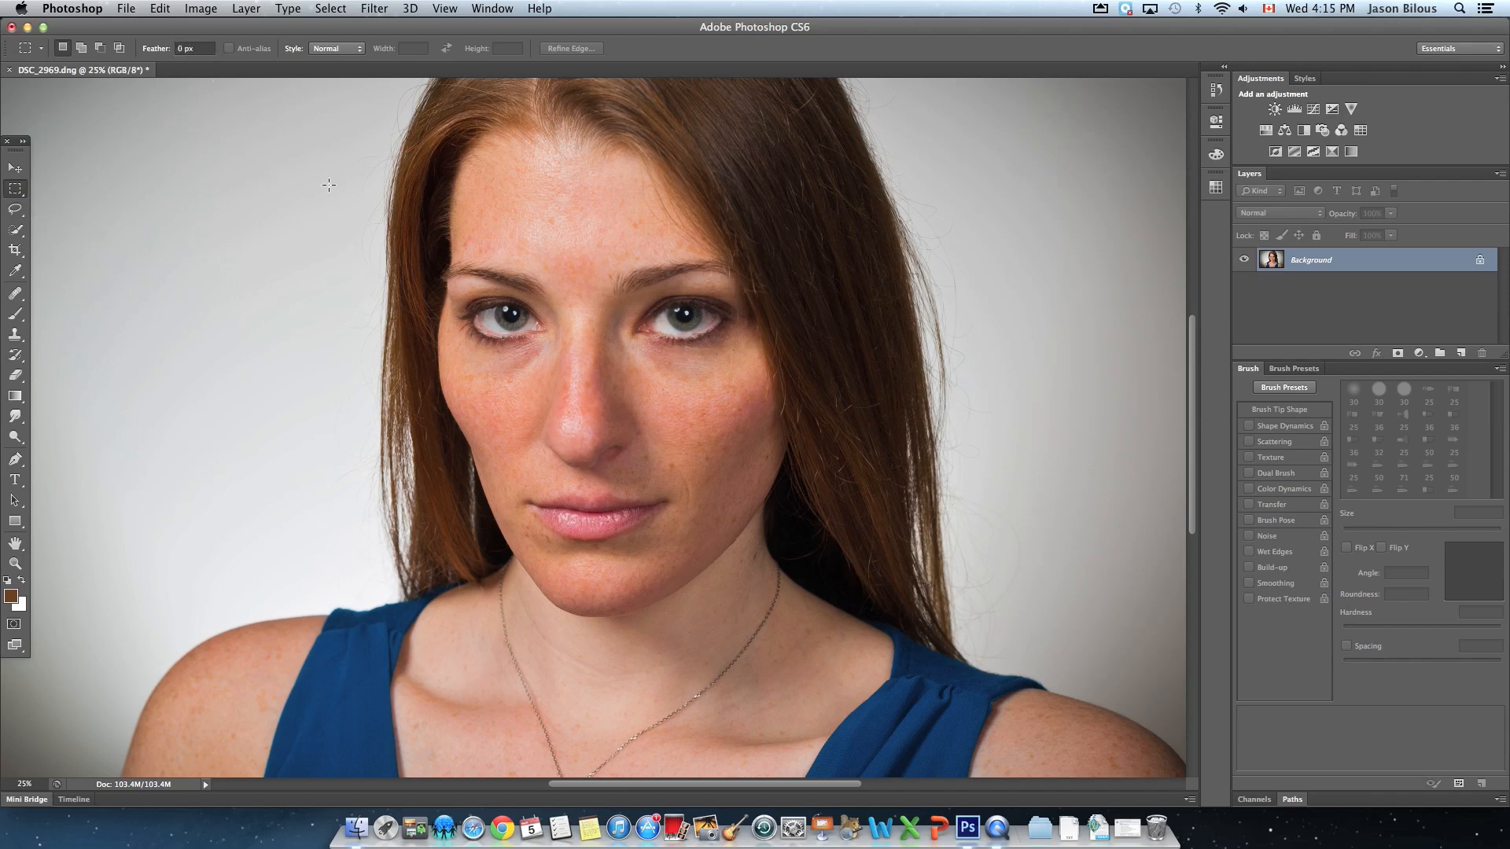
{"action": "left_click_drag", "start_coordinate": [304, 102], "coordinate": [932, 730]}
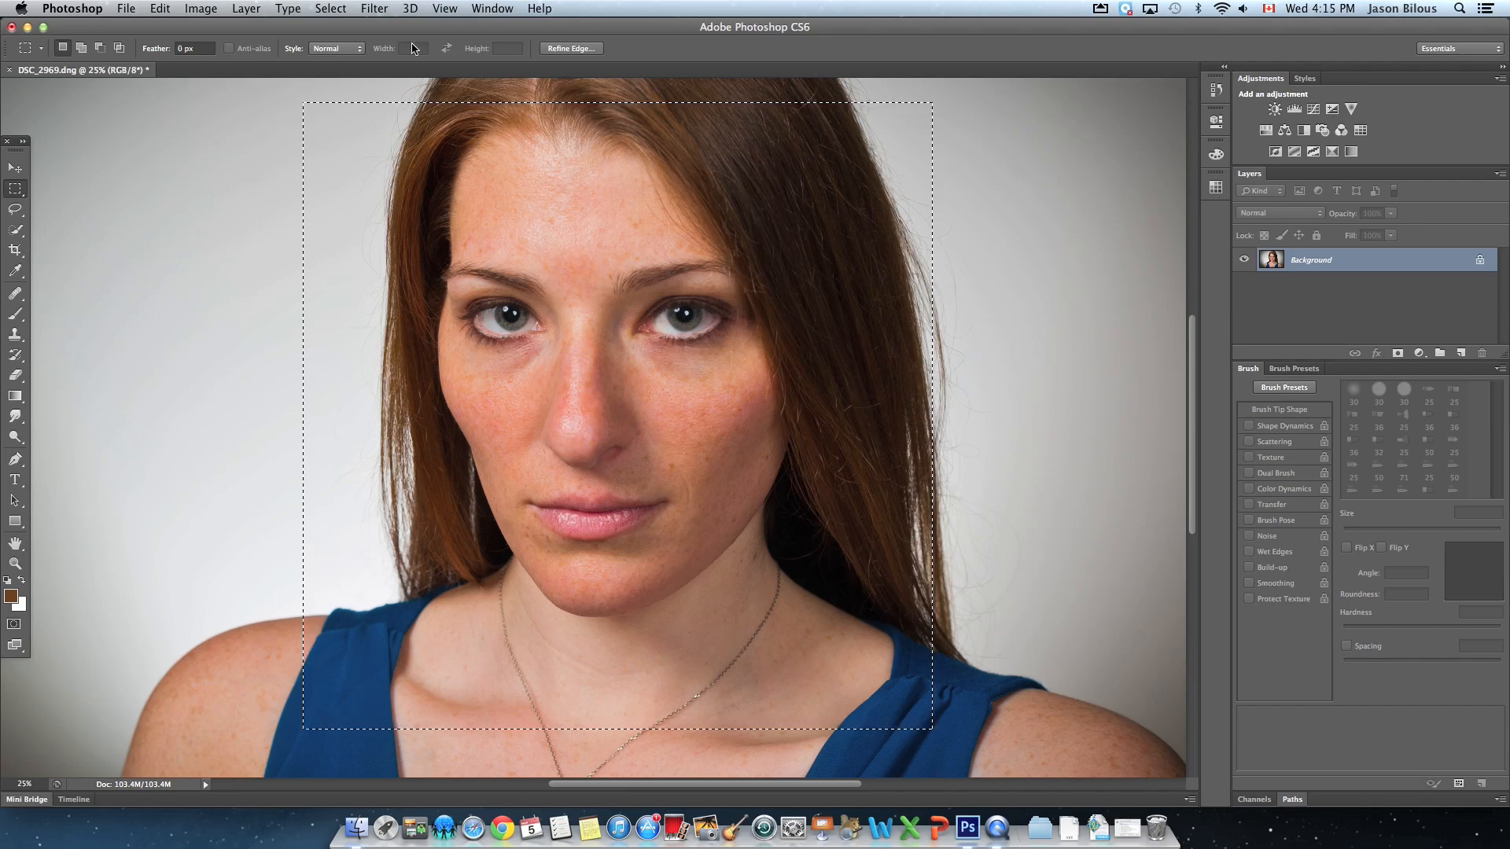
{"action": "left_click", "coordinate": [376, 8]}
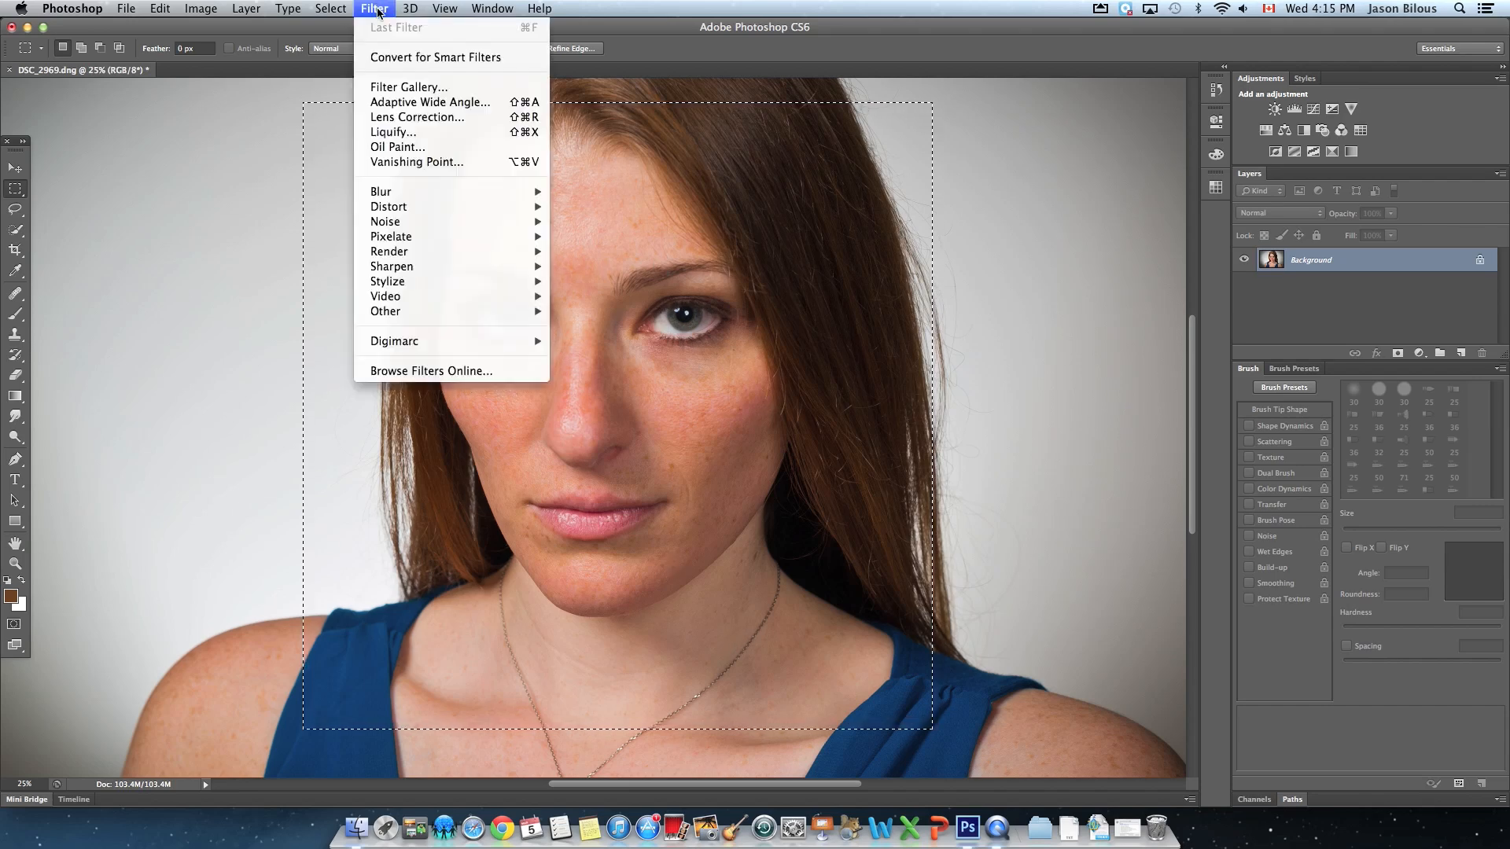
{"action": "left_click", "coordinate": [396, 134]}
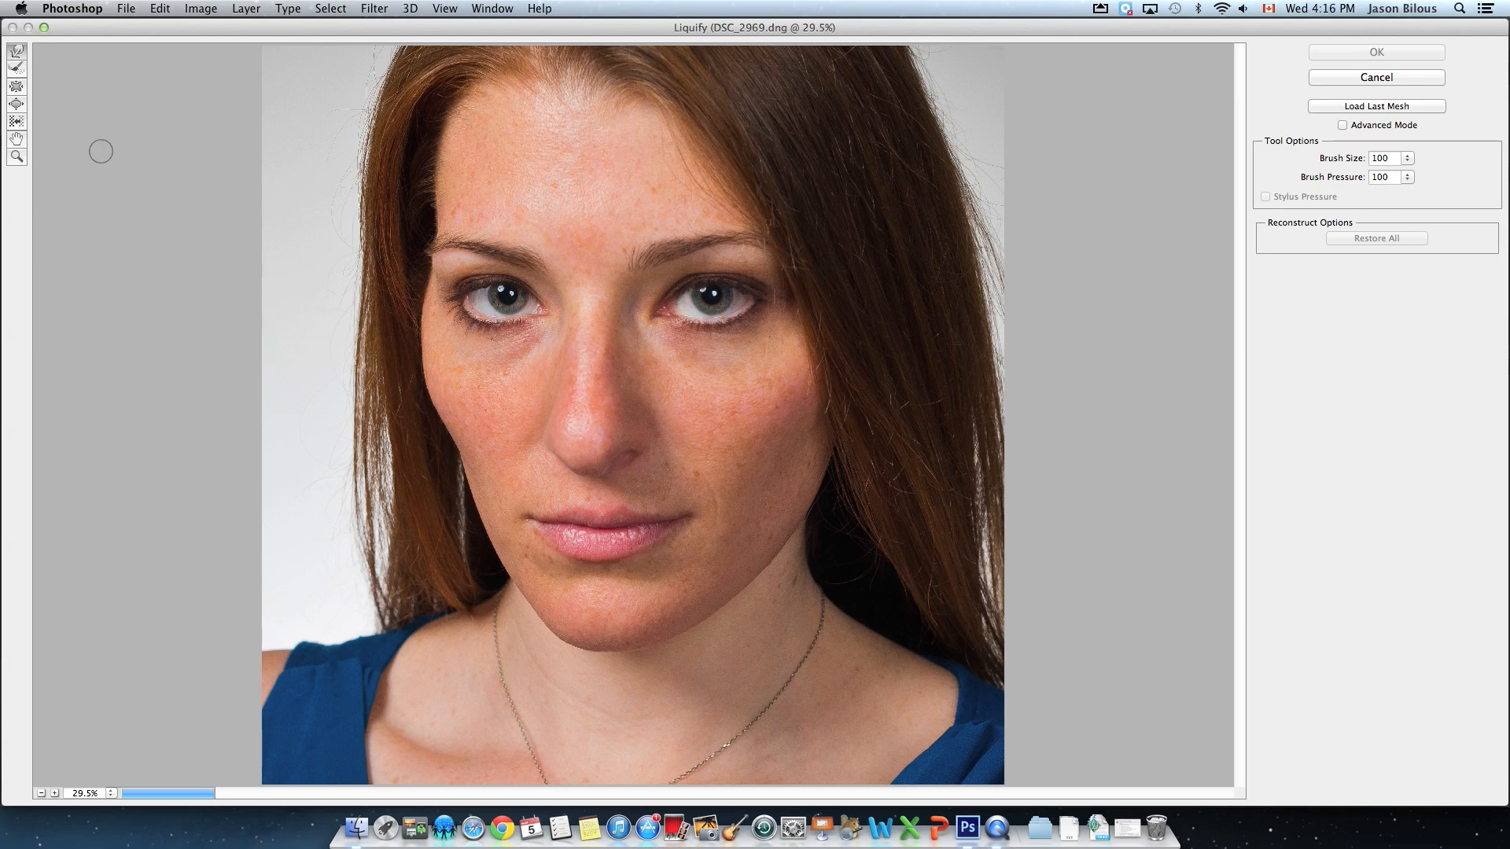
Set the Liquify brush size to 275
{"action": "left_click", "coordinate": [1407, 158]}
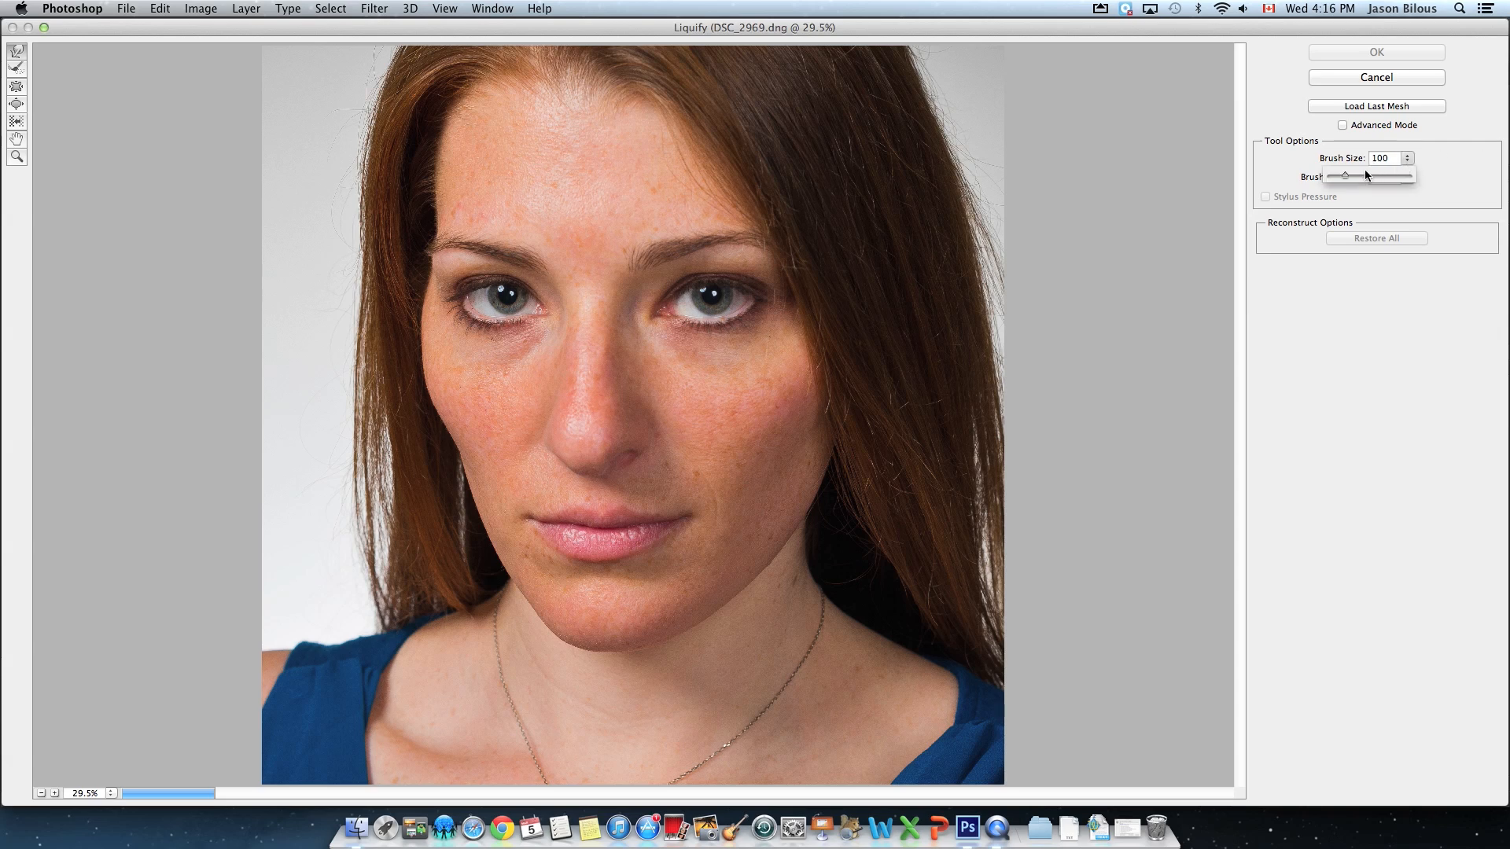
{"action": "left_click_drag", "start_coordinate": [1381, 176], "coordinate": [1372, 174]}
{"action": "left_click", "coordinate": [1389, 158]}
{"action": "type", "text": "275"}
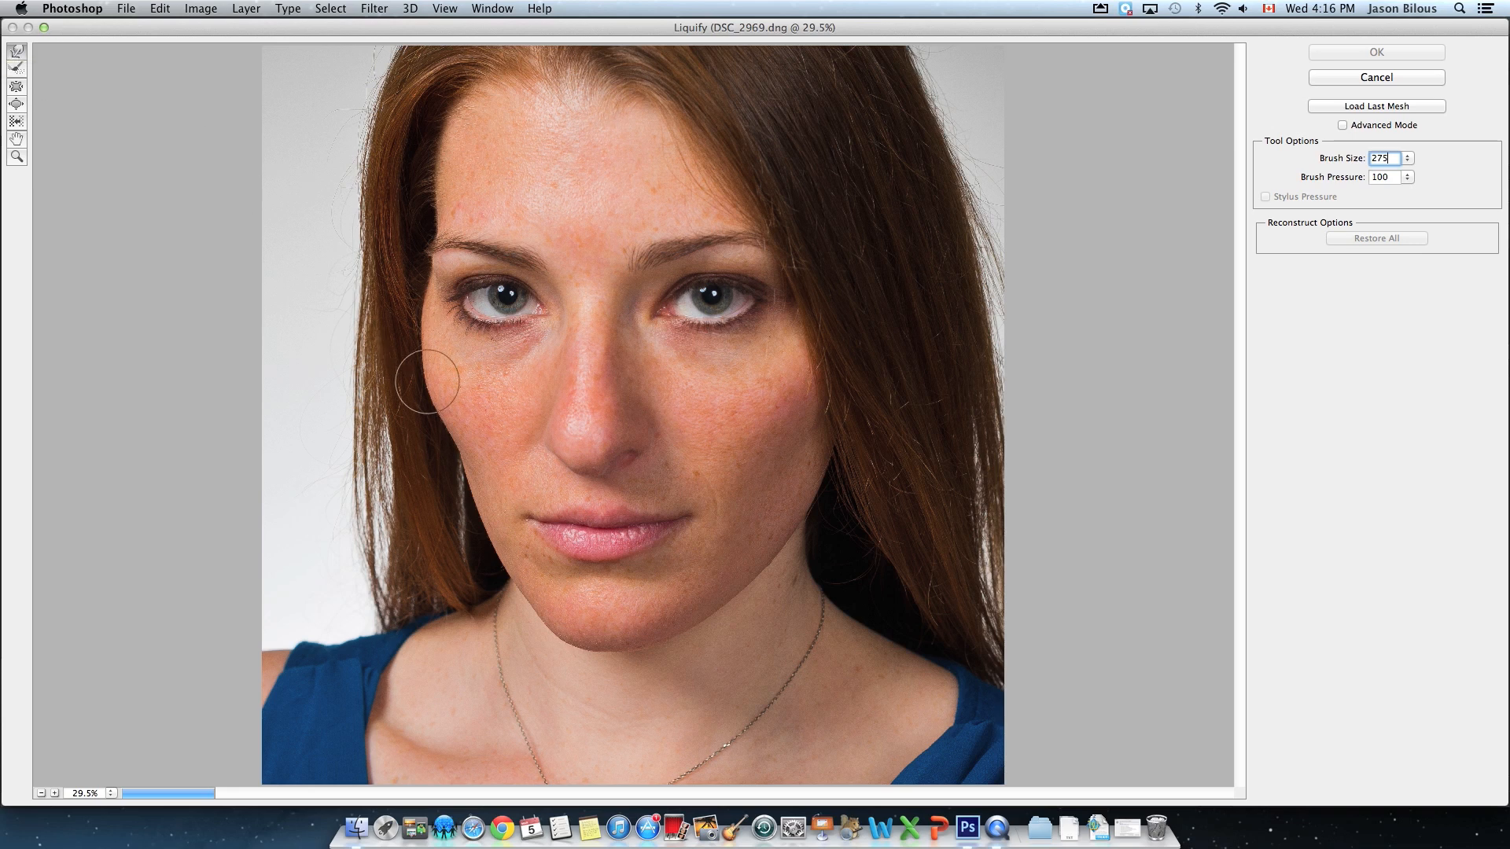
Fine-tune the Liquify brush size down to 250 for working along the cheek edge
{"action": "key", "text": "bracketleft"}
{"action": "key", "text": "bracketleft"}
{"action": "key", "text": "bracketleft"}
{"action": "key", "text": "bracketright"}
{"action": "key", "text": "bracketright"}
{"action": "key", "text": "bracketright"}
{"action": "key", "text": "bracketright"}
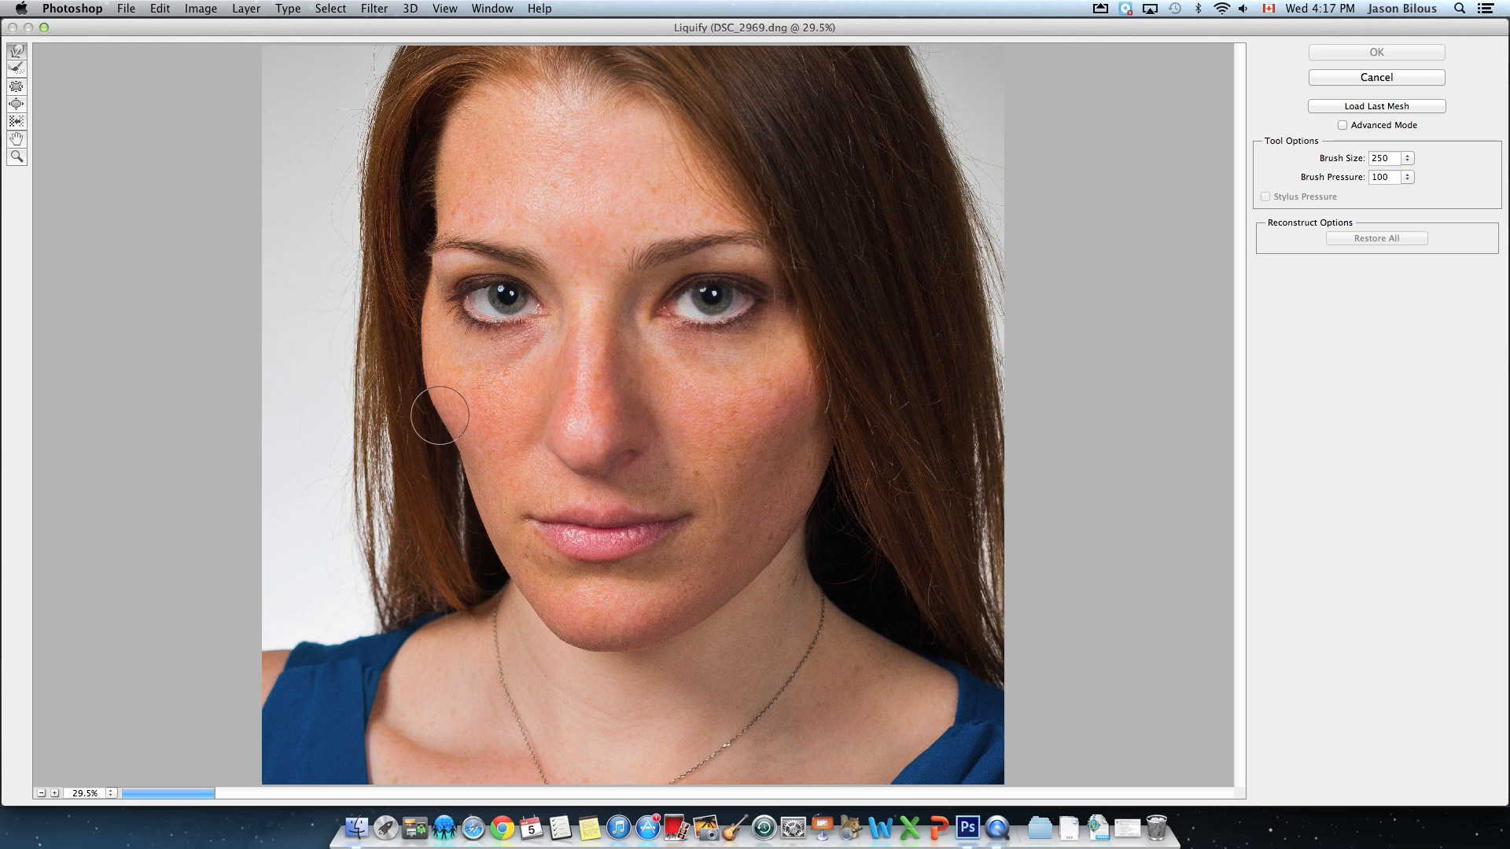
Try reshaping the cheek outline with the Forward Warp brush at pressure 75, and apply Liquify with Advanced Mode enabled
{"action": "left_click_drag", "start_coordinate": [446, 413], "coordinate": [431, 420]}
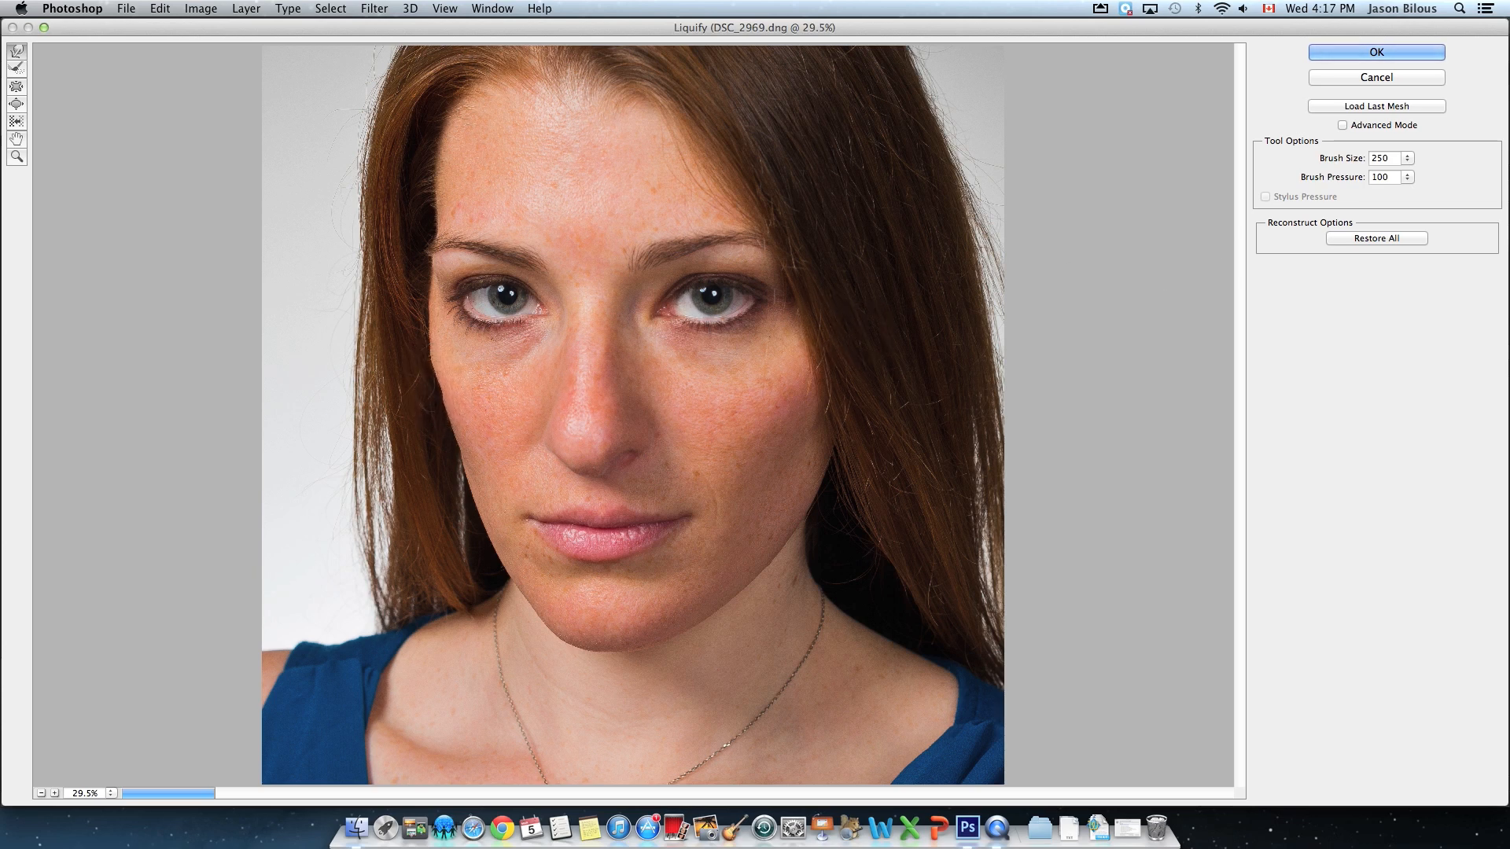
{"action": "left_click", "coordinate": [1406, 177]}
{"action": "left_click", "coordinate": [1296, 295]}
{"action": "mouse_move", "coordinate": [432, 408]}
{"action": "left_mouse_down"}
{"action": "mouse_move", "coordinate": [447, 406]}
{"action": "mouse_move", "coordinate": [464, 454]}
{"action": "left_mouse_up"}
{"action": "left_click", "coordinate": [1343, 125]}
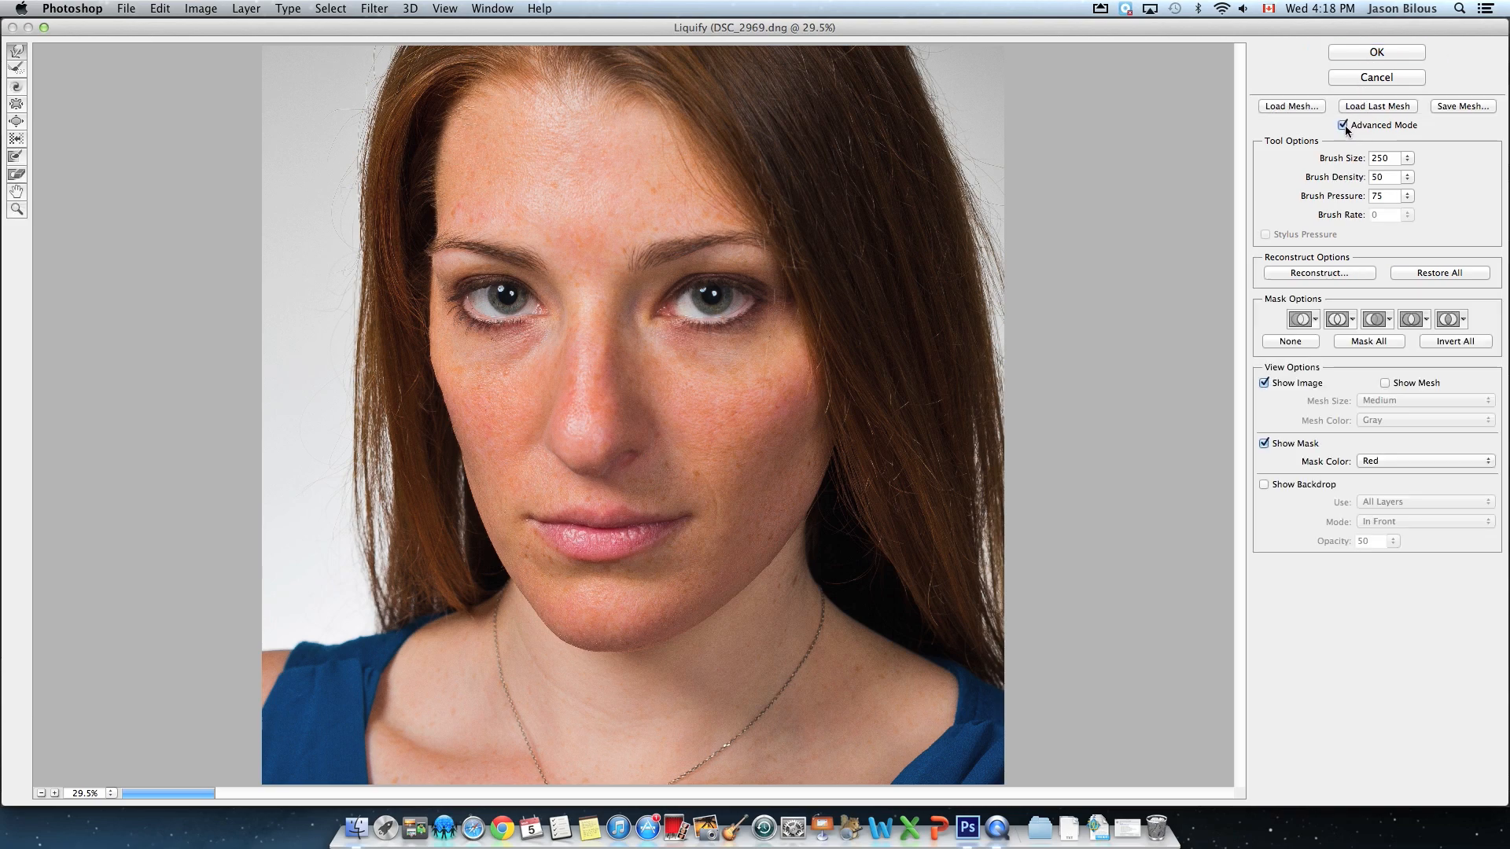
{"action": "left_click", "coordinate": [1369, 77]}
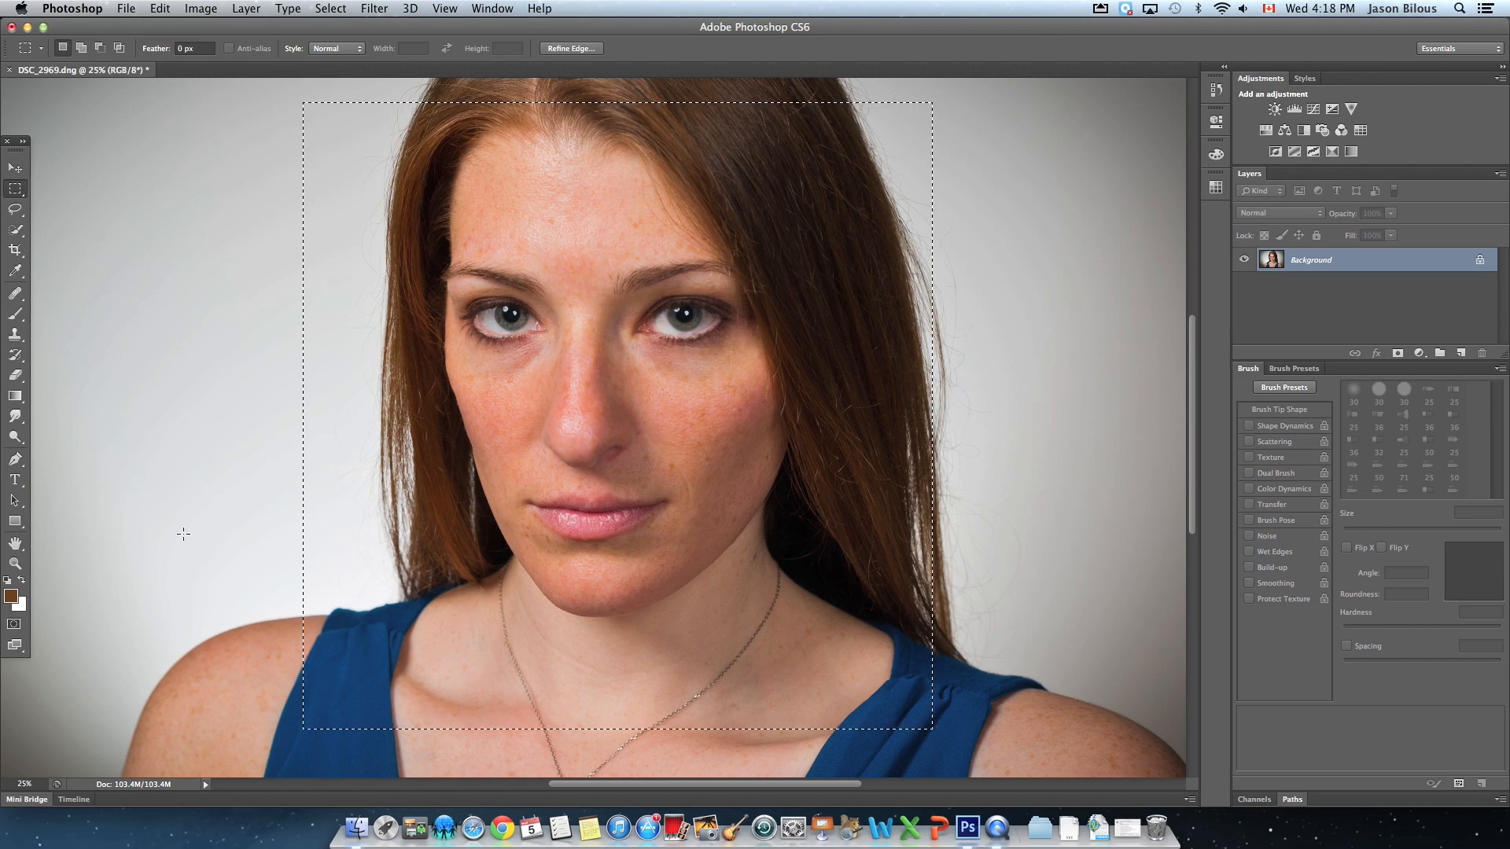
Inspect the reshaped cheek edge and surrounding hair at 100% magnification, ending at 33.33%
{"action": "left_click", "coordinate": [15, 563]}
{"action": "left_click", "coordinate": [467, 389]}
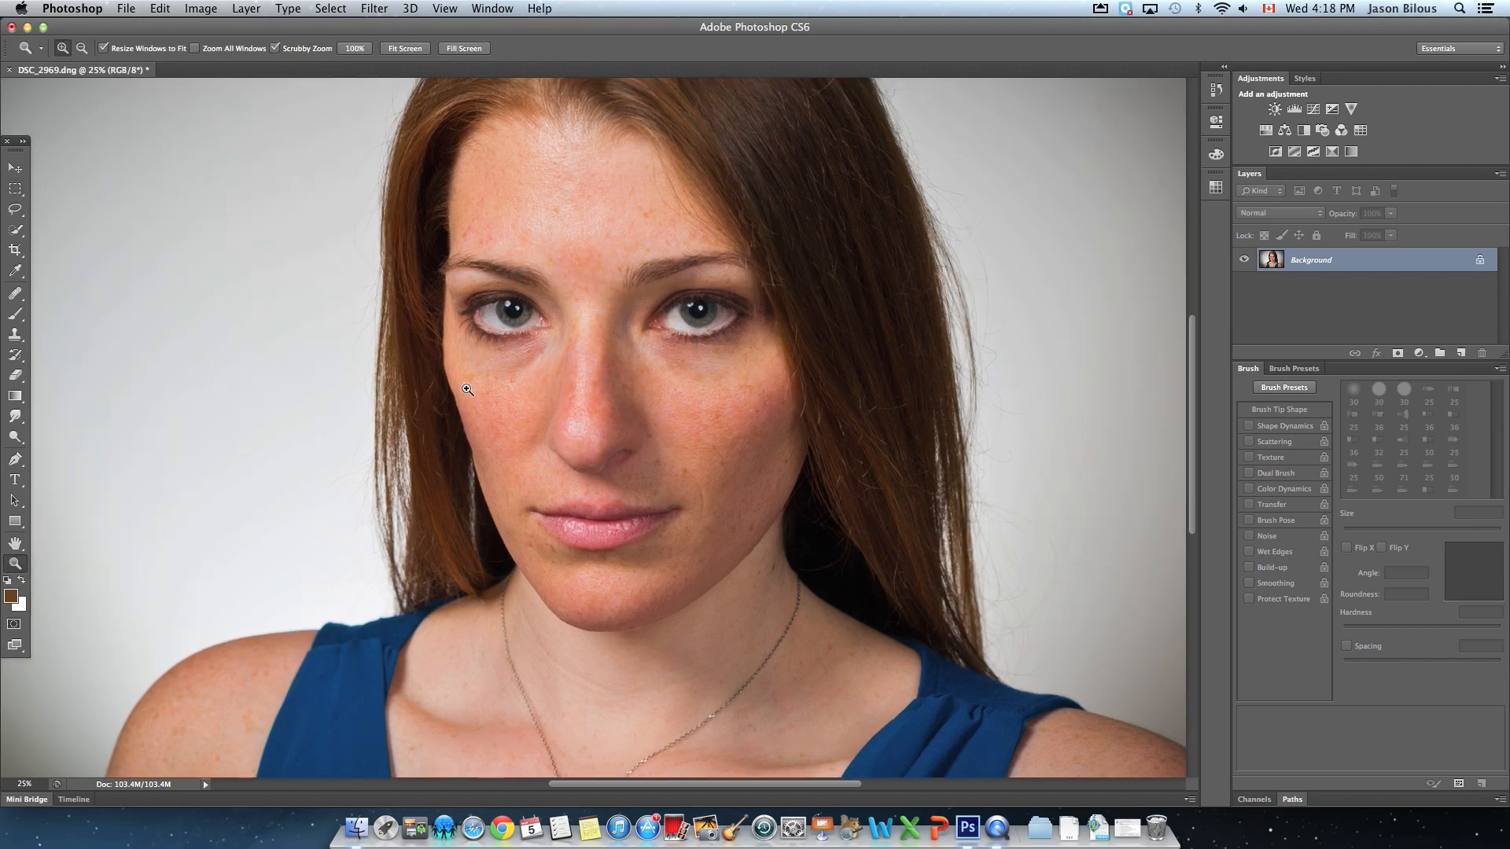
{"action": "left_click", "coordinate": [467, 390]}
{"action": "left_click", "coordinate": [467, 389]}
{"action": "left_click", "coordinate": [467, 389]}
{"action": "left_click", "coordinate": [467, 389]}
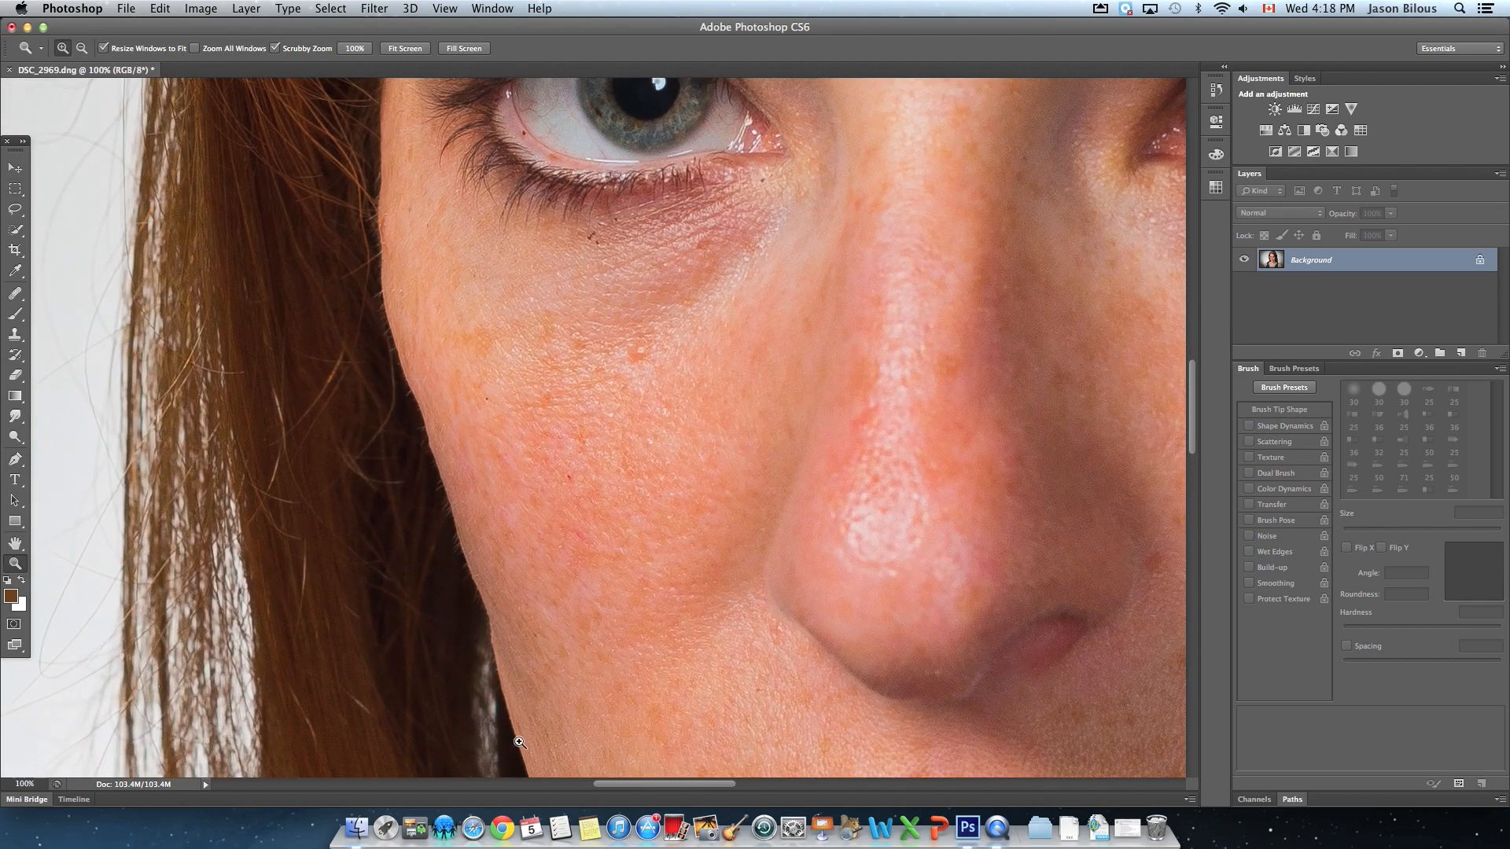
{"action": "left_click", "coordinate": [498, 539], "text": "alt"}
{"action": "left_click", "coordinate": [498, 539], "text": "alt"}
{"action": "left_click", "coordinate": [498, 539], "text": "alt"}
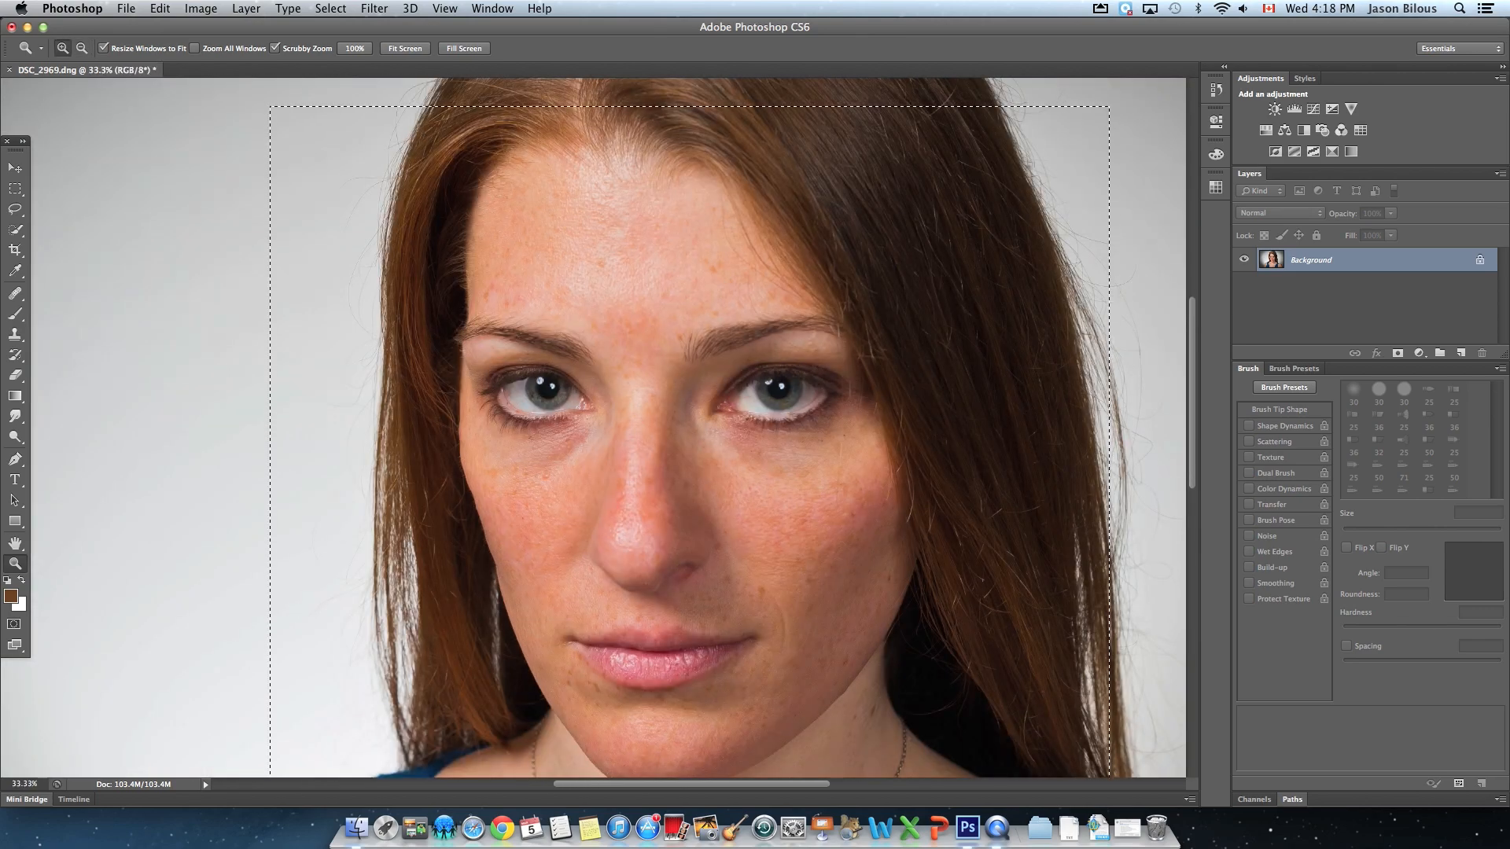
Undo the applied Liquify warp and reopen the selected head area in Liquify with Advanced Mode on
{"action": "left_click", "coordinate": [160, 8]}
{"action": "left_click", "coordinate": [167, 58]}
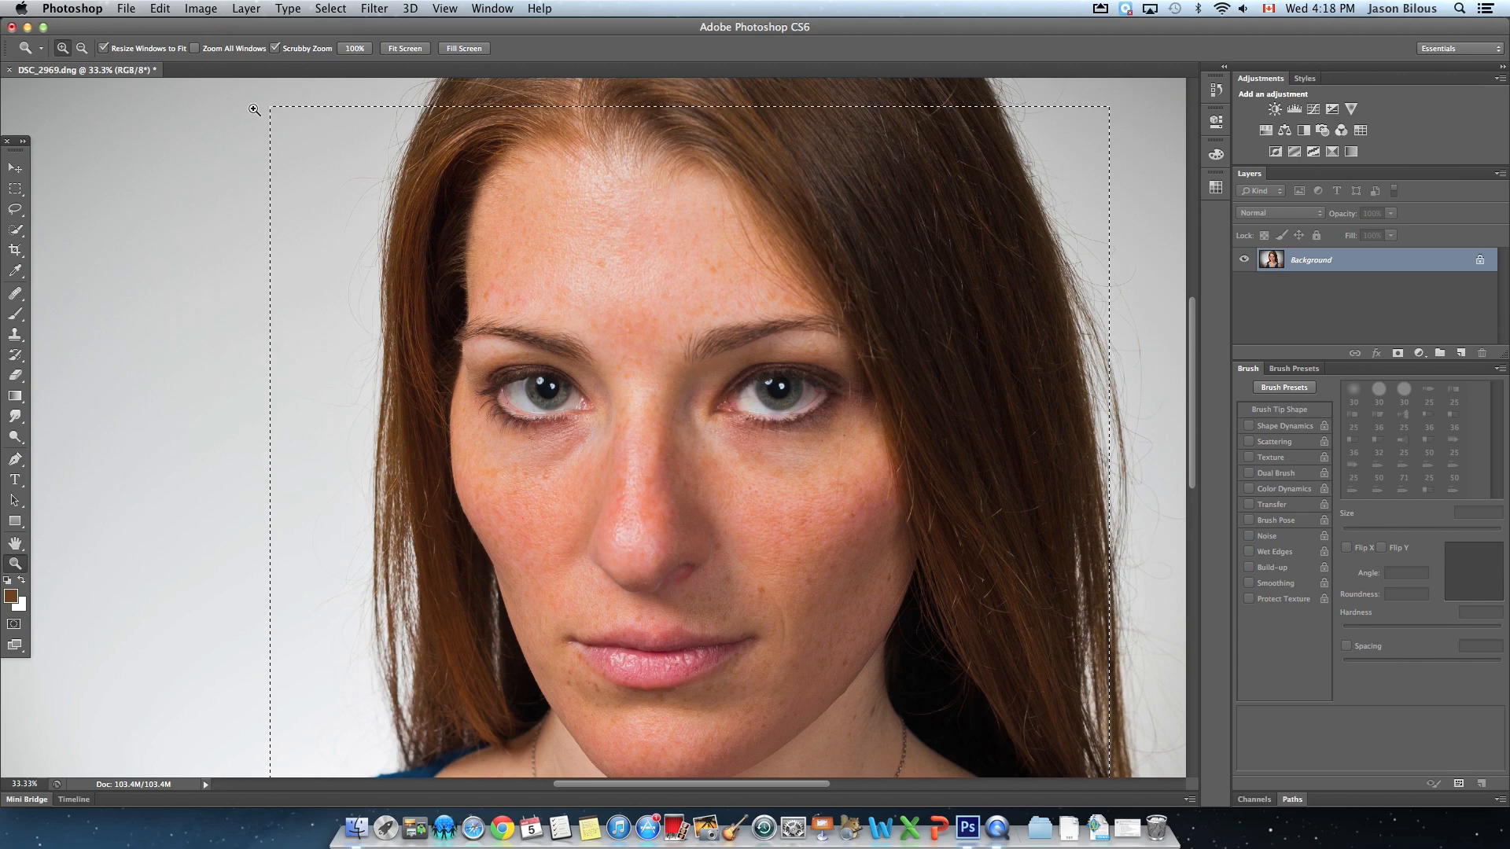
{"action": "left_click", "coordinate": [375, 8]}
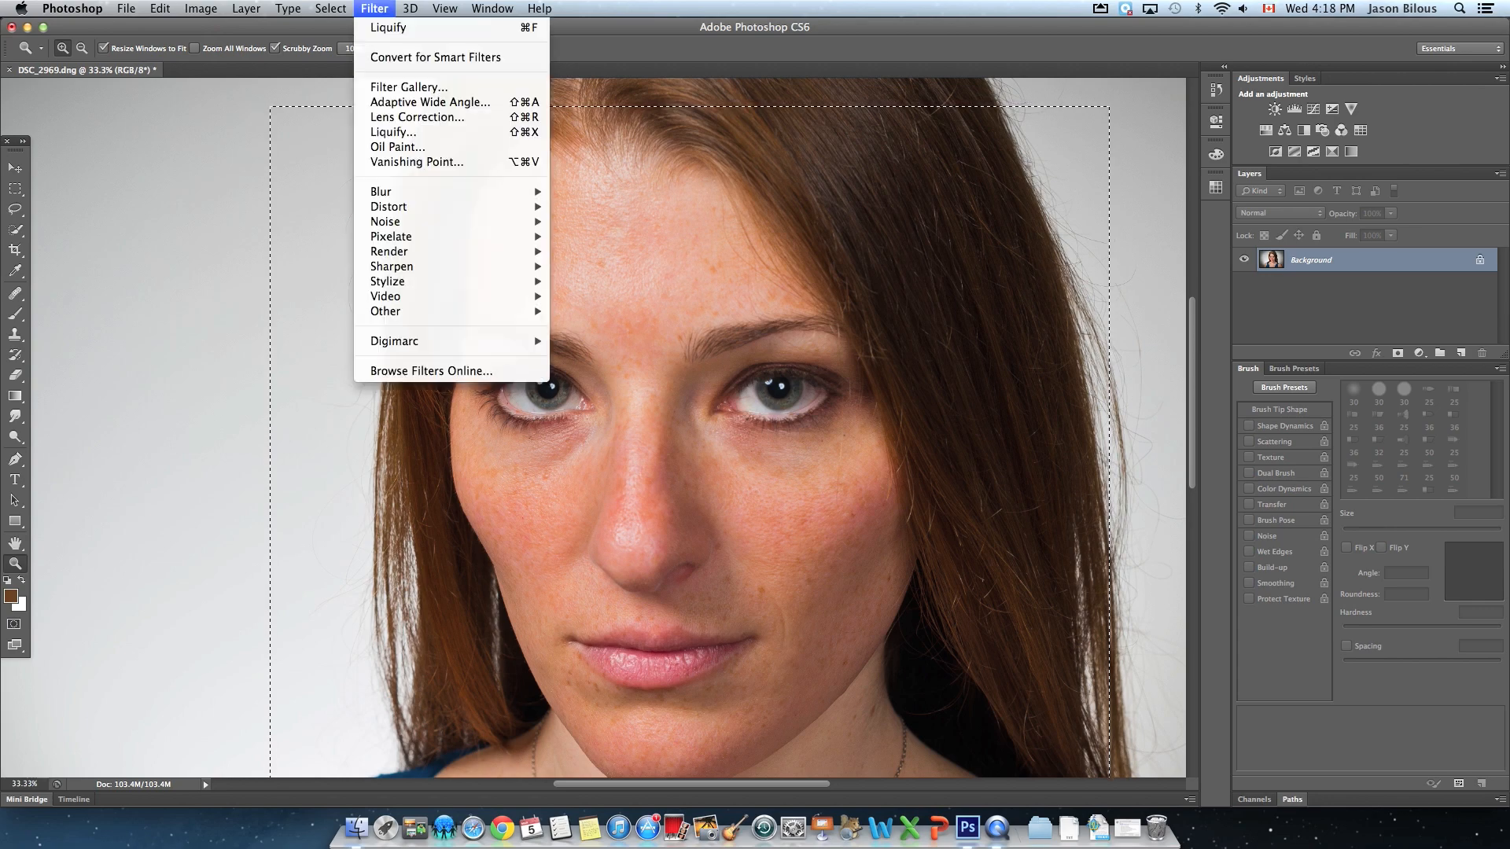
{"action": "left_click", "coordinate": [396, 132]}
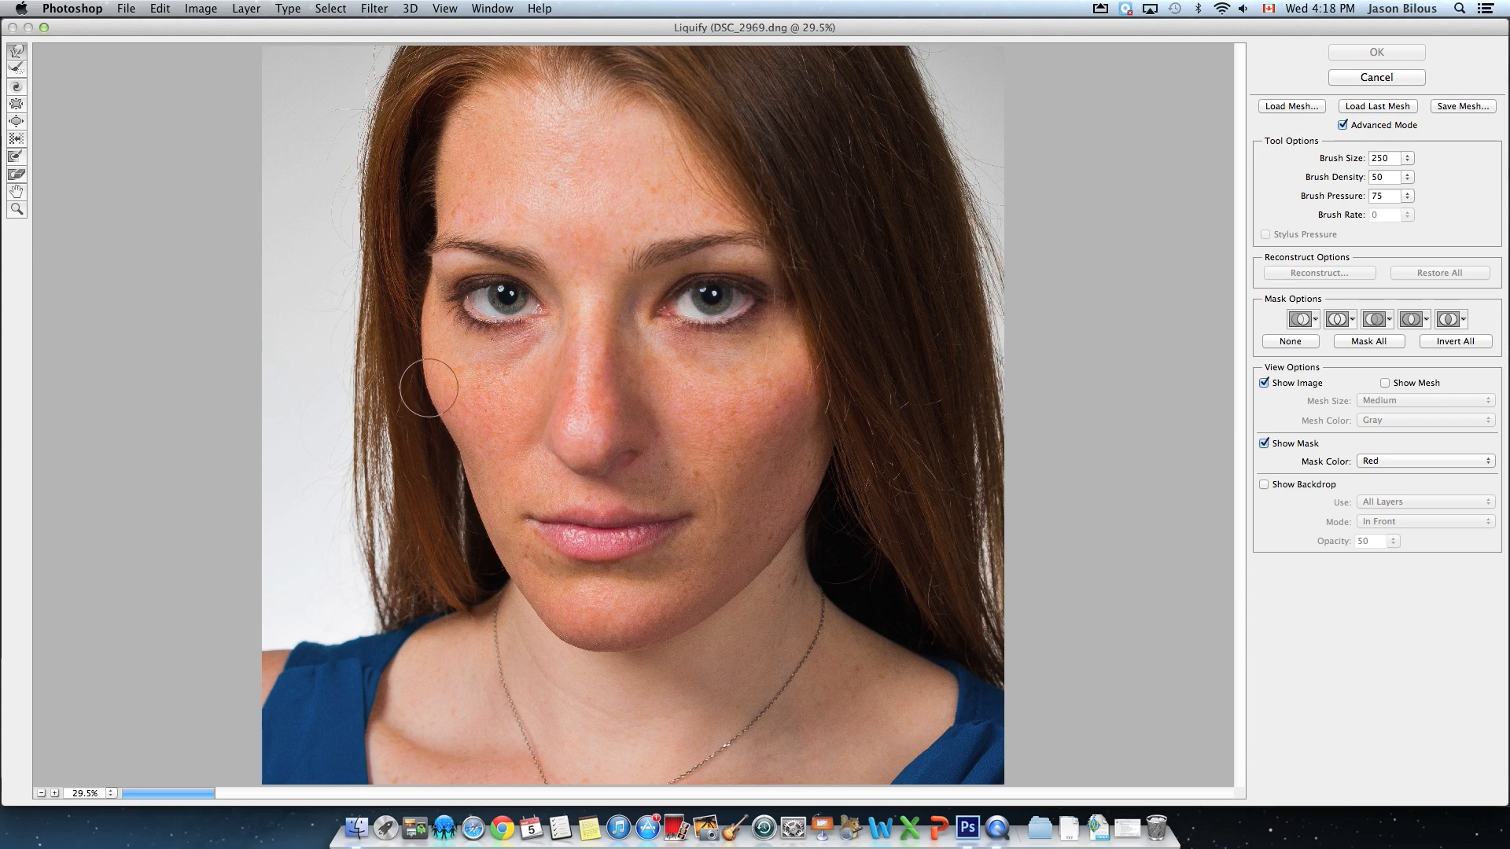
{"action": "left_click", "coordinate": [1343, 125]}
{"action": "left_click", "coordinate": [1344, 125]}
Set the Liquify brush to size 175, density 21 and pressure 51
{"action": "left_click", "coordinate": [1407, 158]}
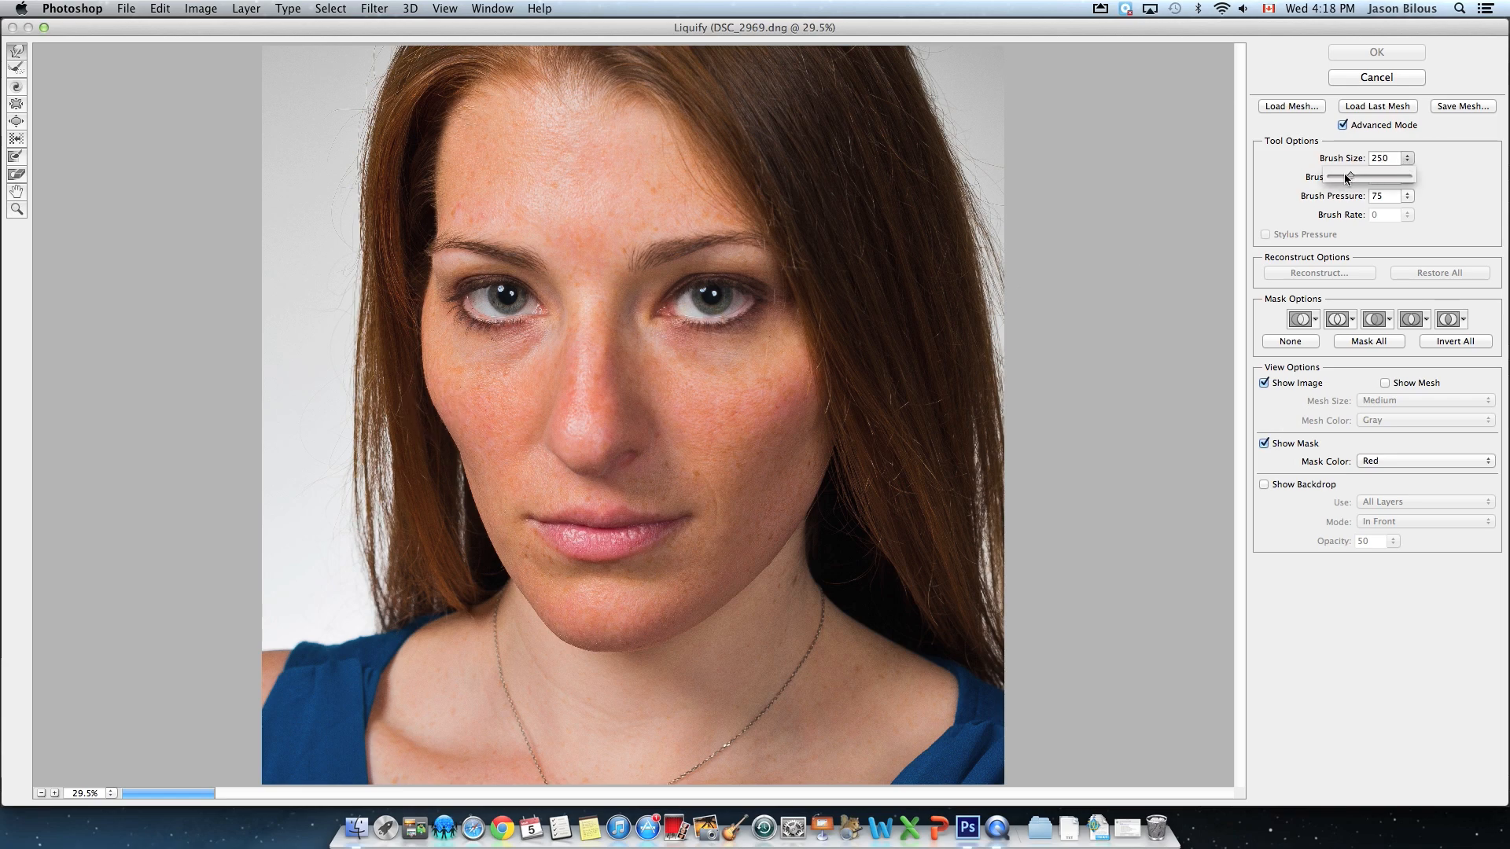
{"action": "left_click_drag", "start_coordinate": [1341, 174], "coordinate": [1346, 173]}
{"action": "left_click", "coordinate": [1439, 195]}
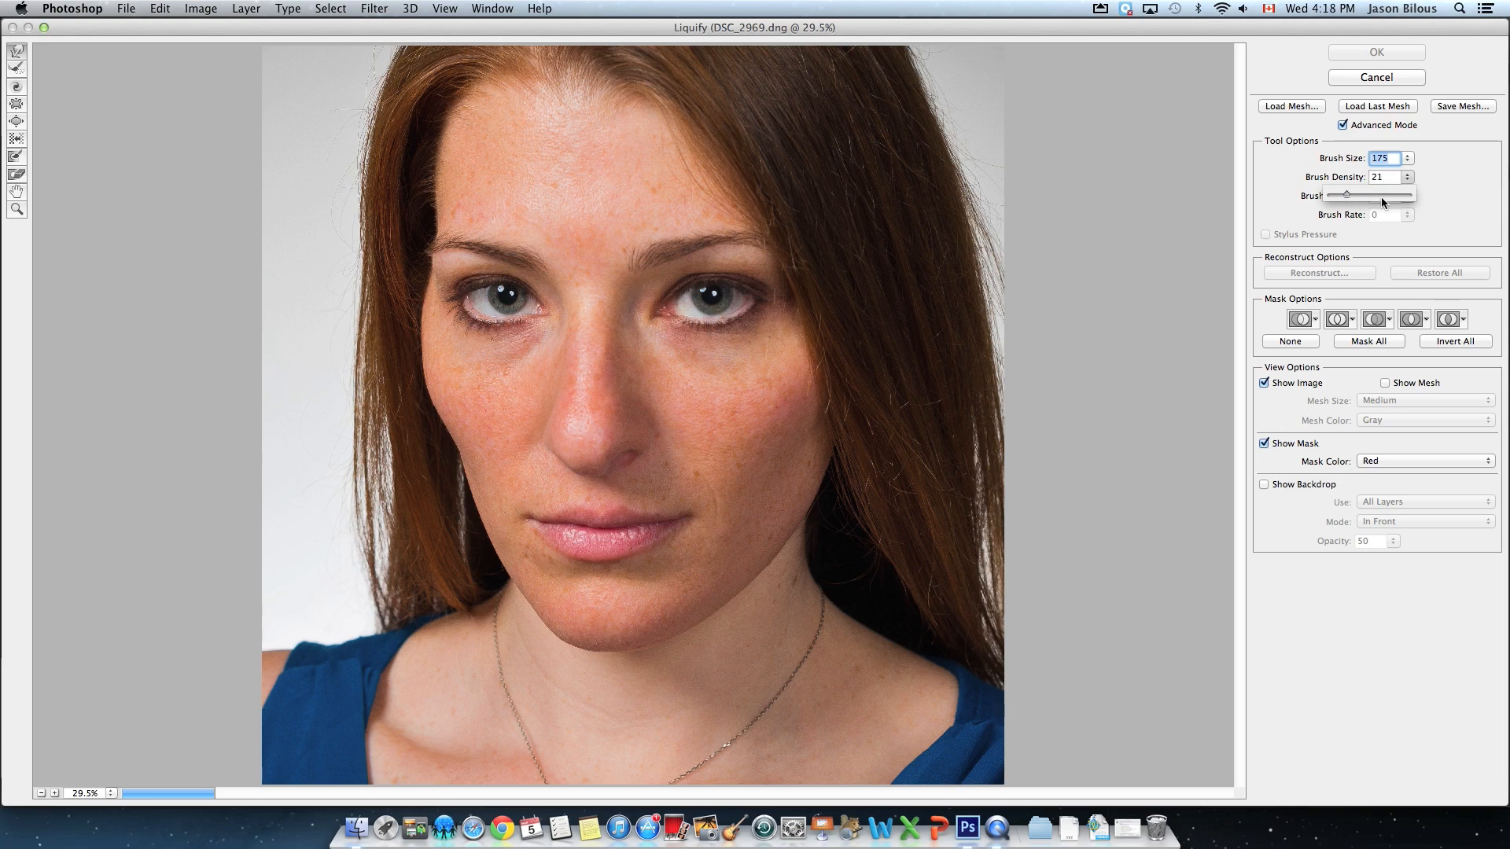
{"action": "left_click", "coordinate": [1462, 215]}
{"action": "left_click", "coordinate": [1407, 200]}
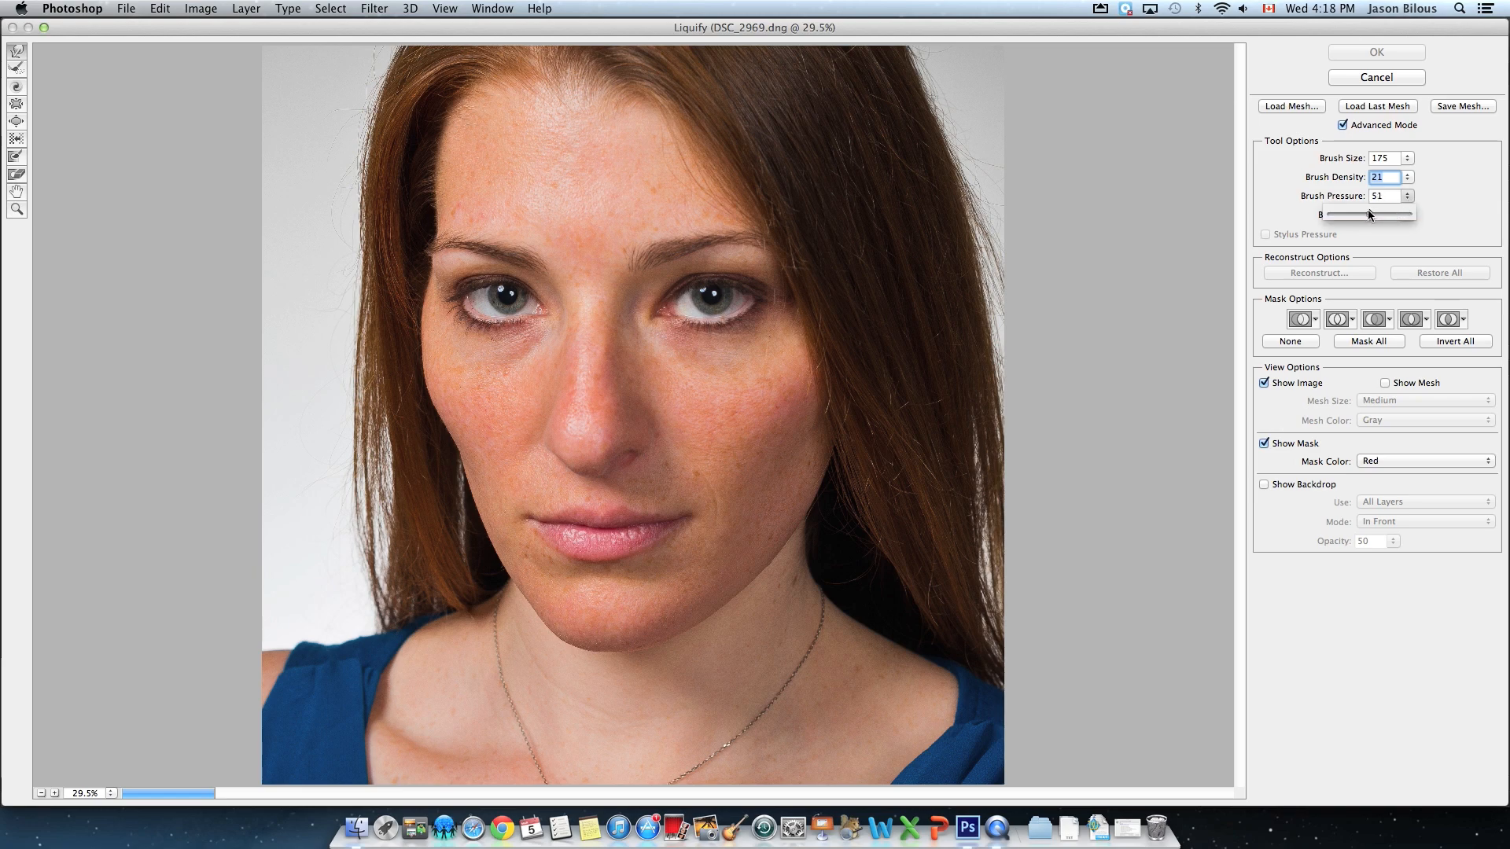
{"action": "left_click_drag", "start_coordinate": [1366, 209], "coordinate": [1368, 209]}
{"action": "left_click", "coordinate": [1446, 204]}
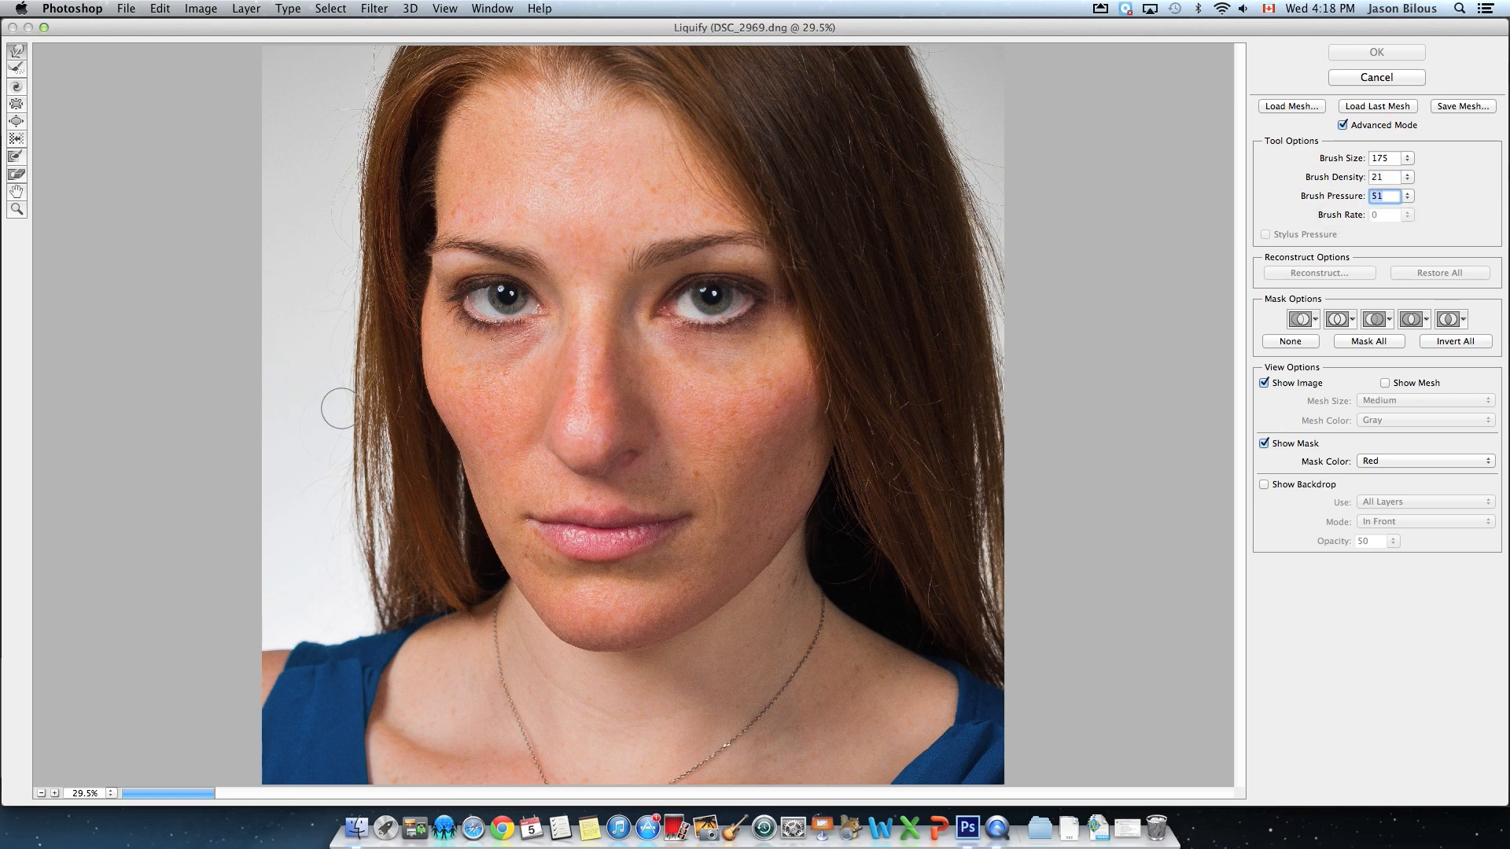
Try a slight inward push on the cheek edge with the softer Liquify brush, and cancel the filter
{"action": "left_click_drag", "start_coordinate": [442, 422], "coordinate": [449, 420]}
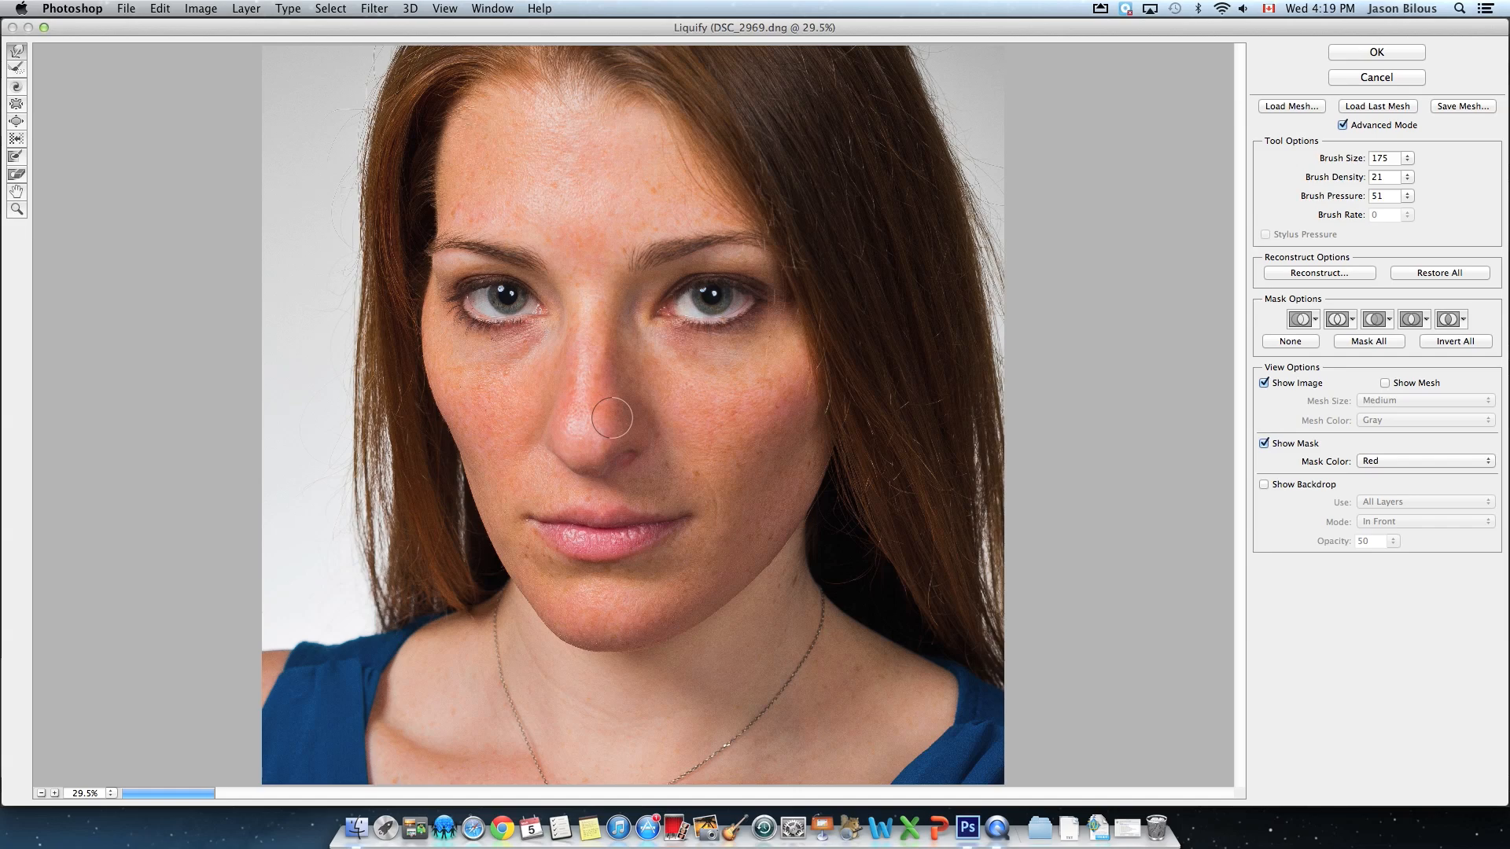
{"action": "left_click", "coordinate": [1391, 79]}
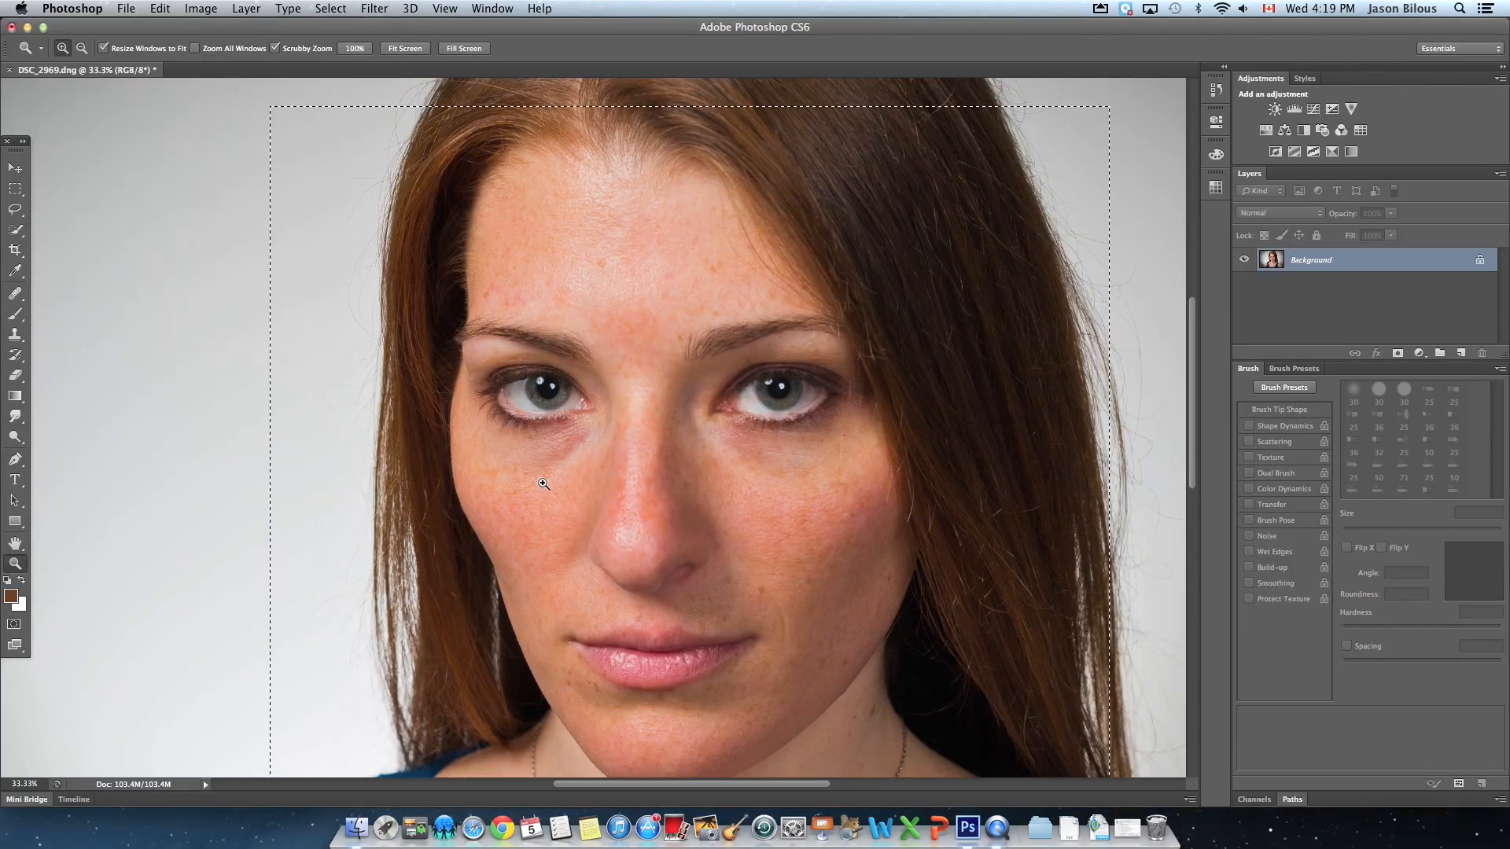
Replace the selection with a rectangular marquee around the face from brows to neck, and open it in Liquify
{"action": "key", "text": "super+d"}
{"action": "left_click", "coordinate": [14, 188]}
{"action": "left_click_drag", "start_coordinate": [379, 319], "coordinate": [956, 763]}
{"action": "left_click", "coordinate": [374, 8]}
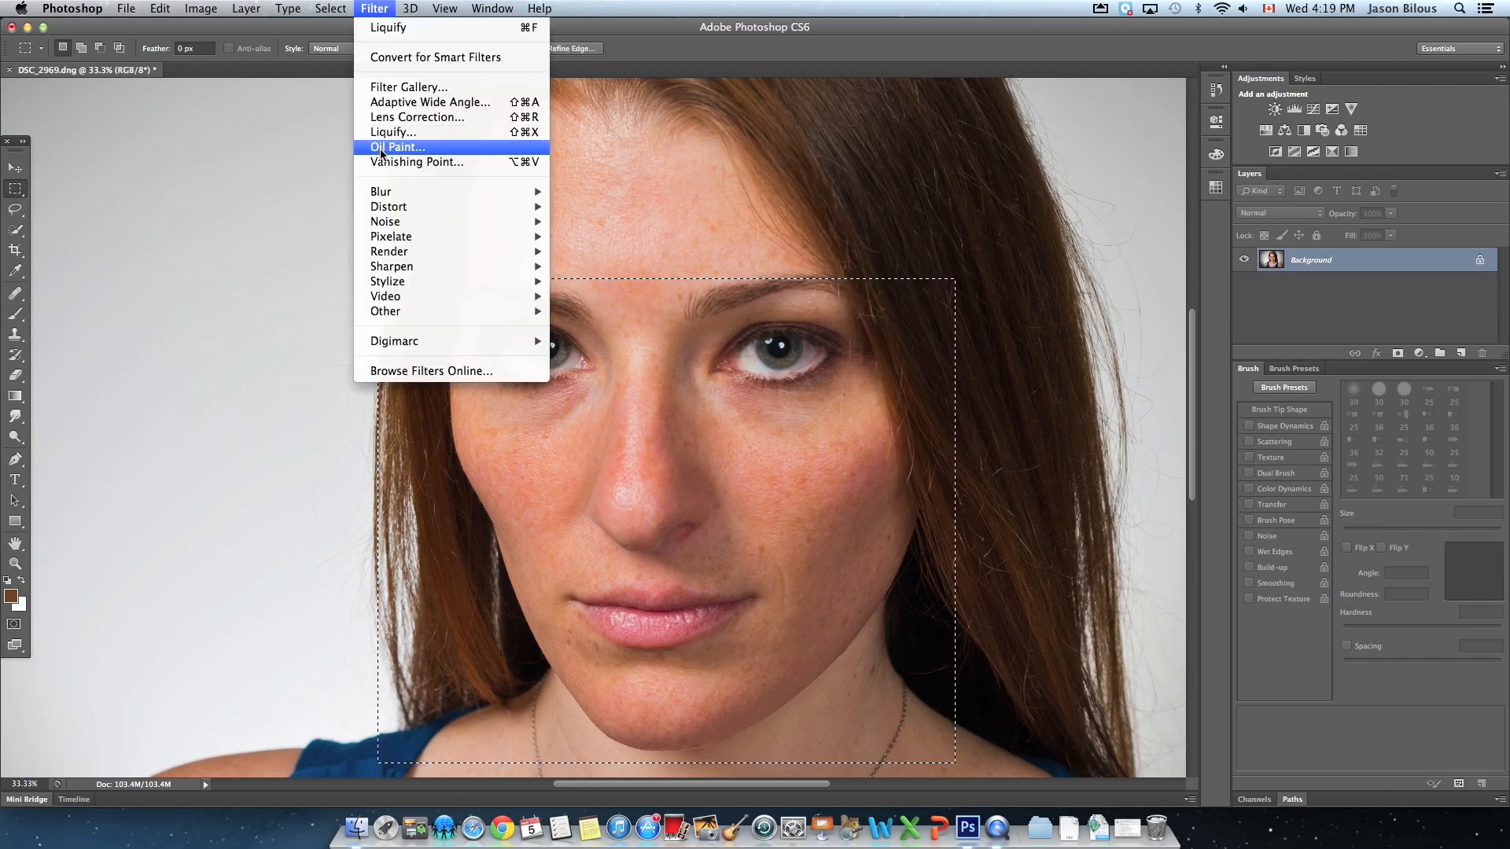
{"action": "left_click", "coordinate": [387, 138]}
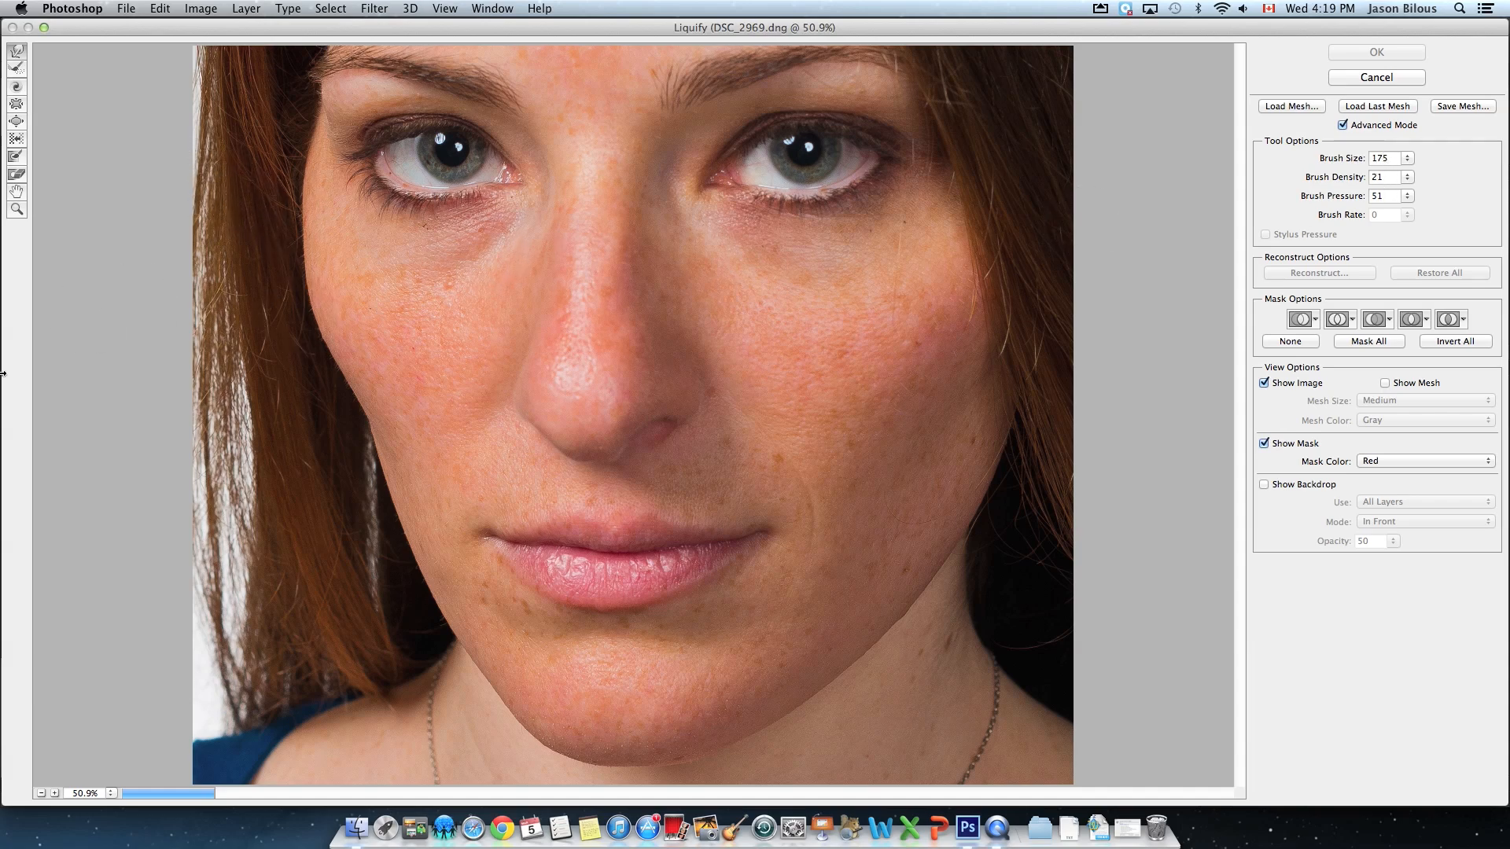
Push the face edge slightly inward along the cheek and temple beside the hair, apply Liquify, and deselect
{"action": "mouse_move", "coordinate": [350, 362]}
{"action": "left_mouse_down"}
{"action": "mouse_move", "coordinate": [324, 335]}
{"action": "mouse_move", "coordinate": [337, 328]}
{"action": "mouse_move", "coordinate": [328, 343]}
{"action": "mouse_move", "coordinate": [313, 321]}
{"action": "mouse_move", "coordinate": [332, 303]}
{"action": "mouse_move", "coordinate": [329, 335]}
{"action": "left_mouse_up"}
{"action": "mouse_move", "coordinate": [311, 272]}
{"action": "left_mouse_down"}
{"action": "mouse_move", "coordinate": [323, 299]}
{"action": "mouse_move", "coordinate": [316, 236]}
{"action": "mouse_move", "coordinate": [307, 261]}
{"action": "mouse_move", "coordinate": [325, 131]}
{"action": "left_mouse_up"}
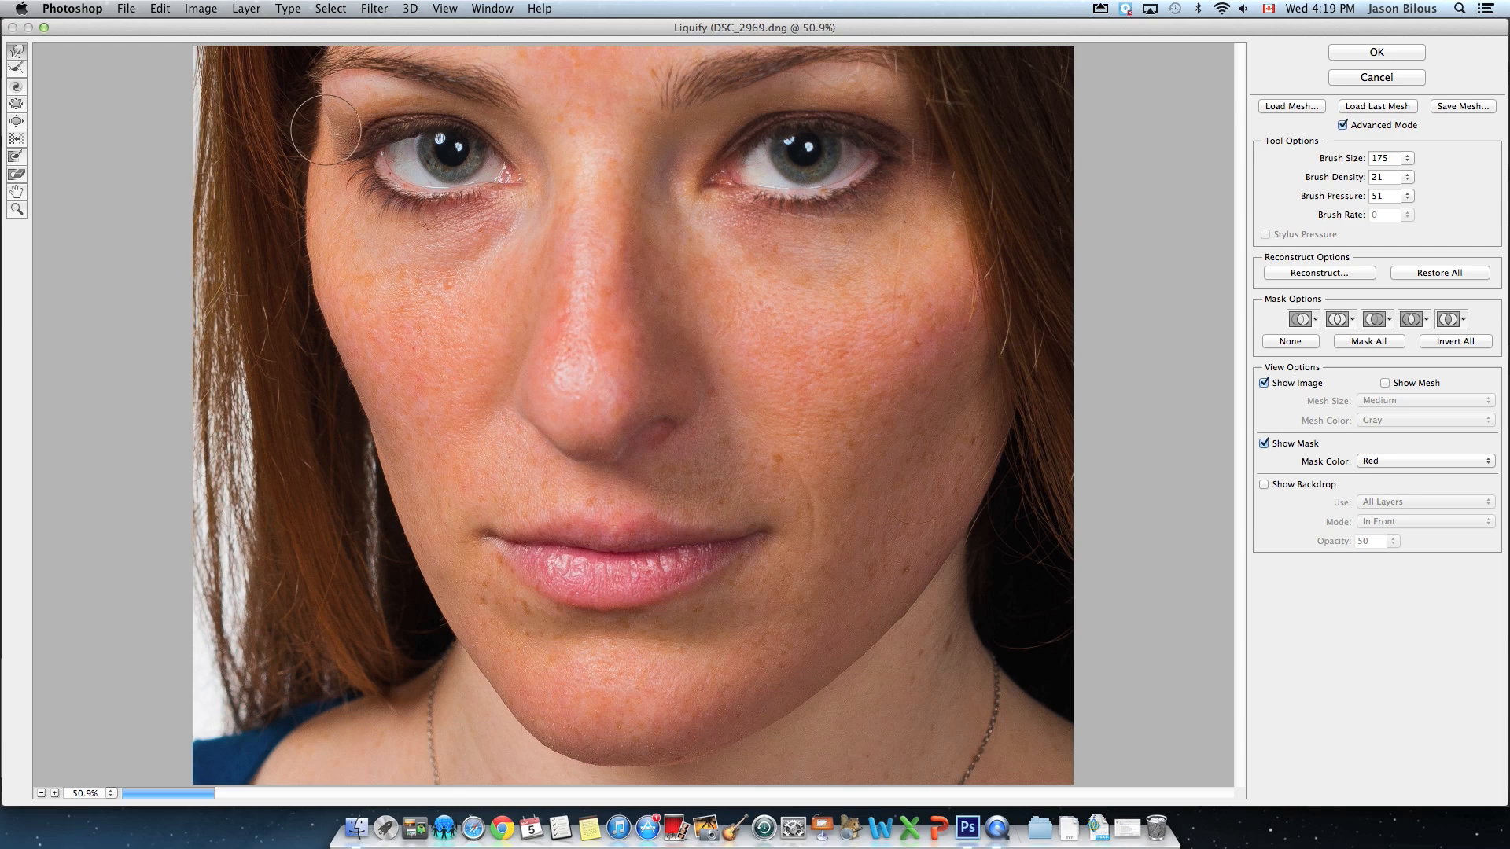
{"action": "left_click_drag", "start_coordinate": [314, 186], "coordinate": [316, 162]}
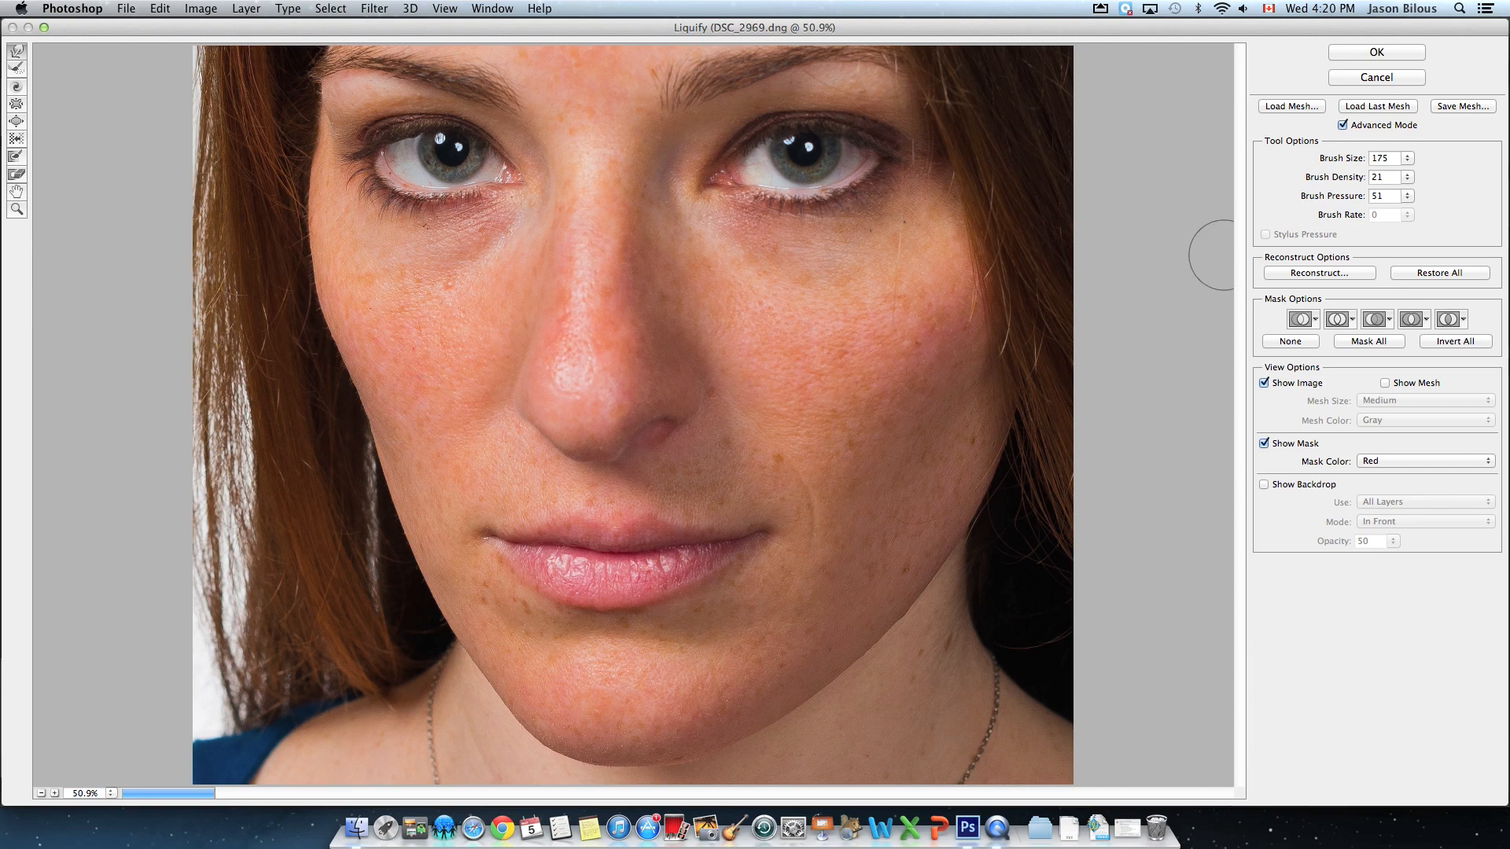
{"action": "left_click", "coordinate": [1372, 54]}
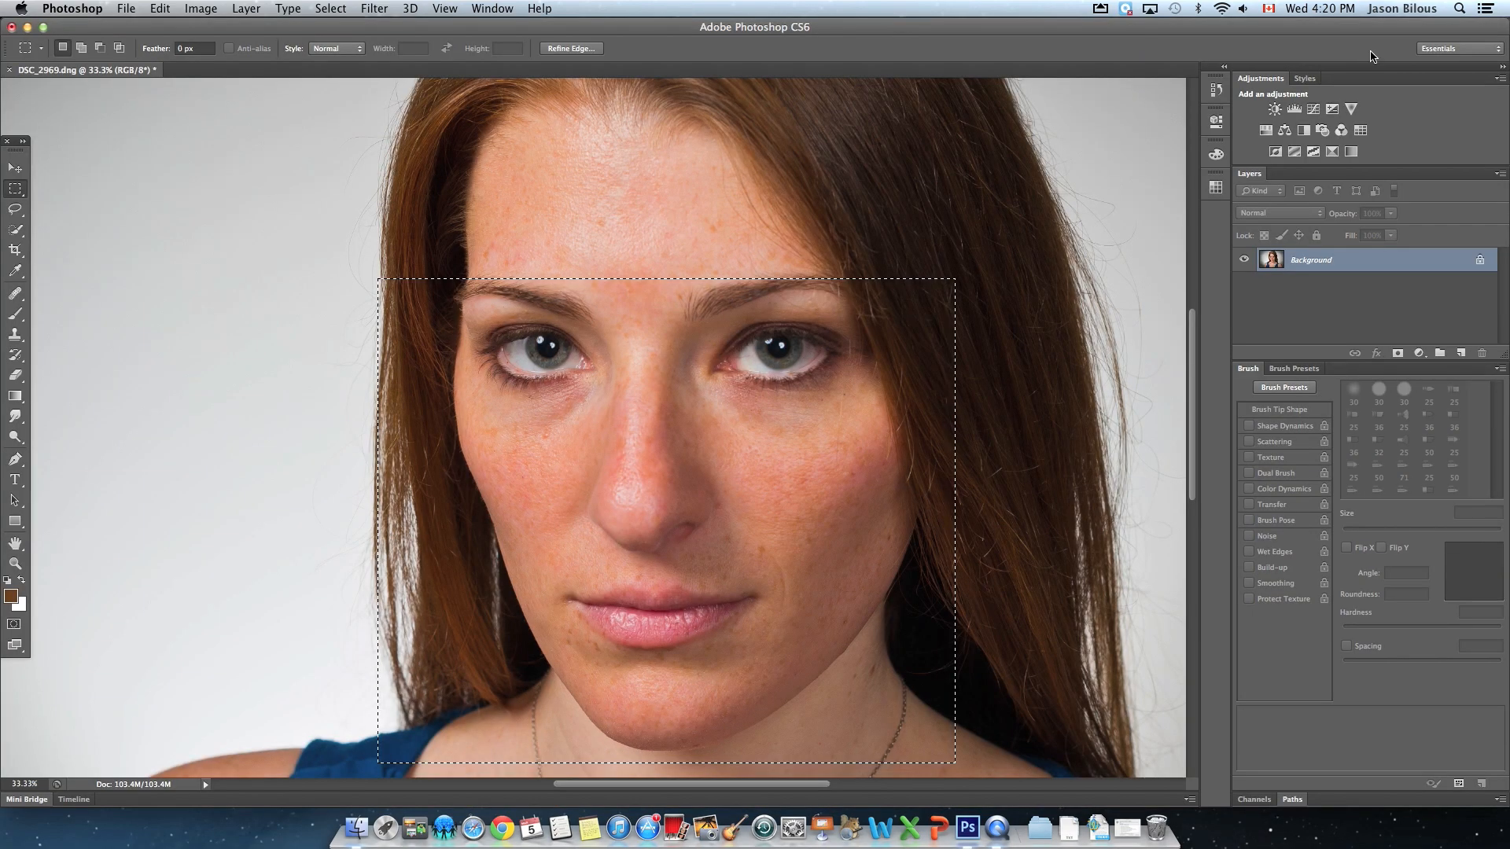
{"action": "key", "text": "super+d"}
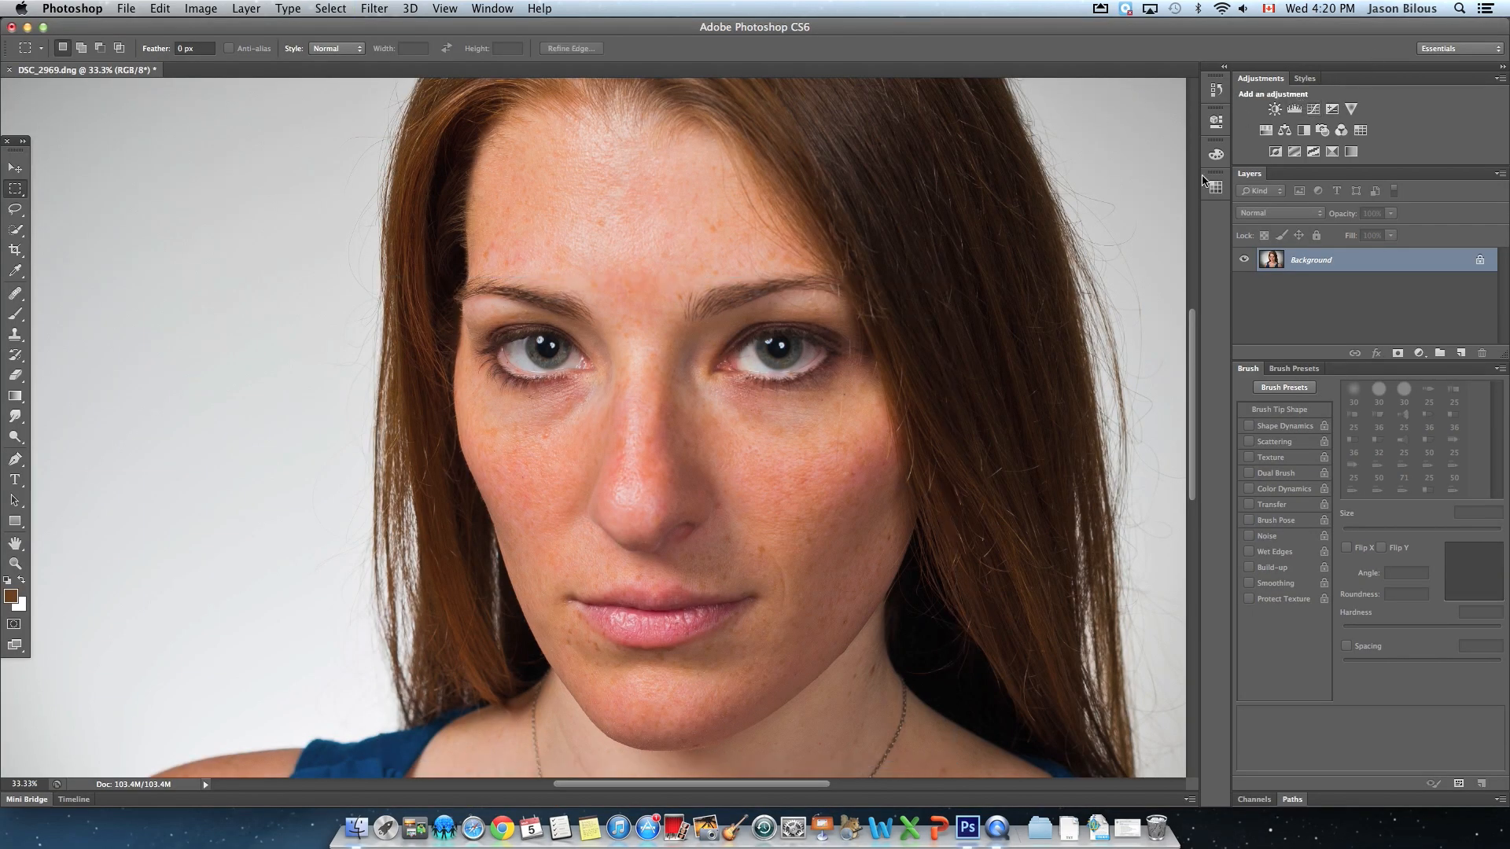
Show the document history and compare the portrait before and after the Liquify edit, ending on the latest Deselect state
{"action": "left_click", "coordinate": [446, 9]}
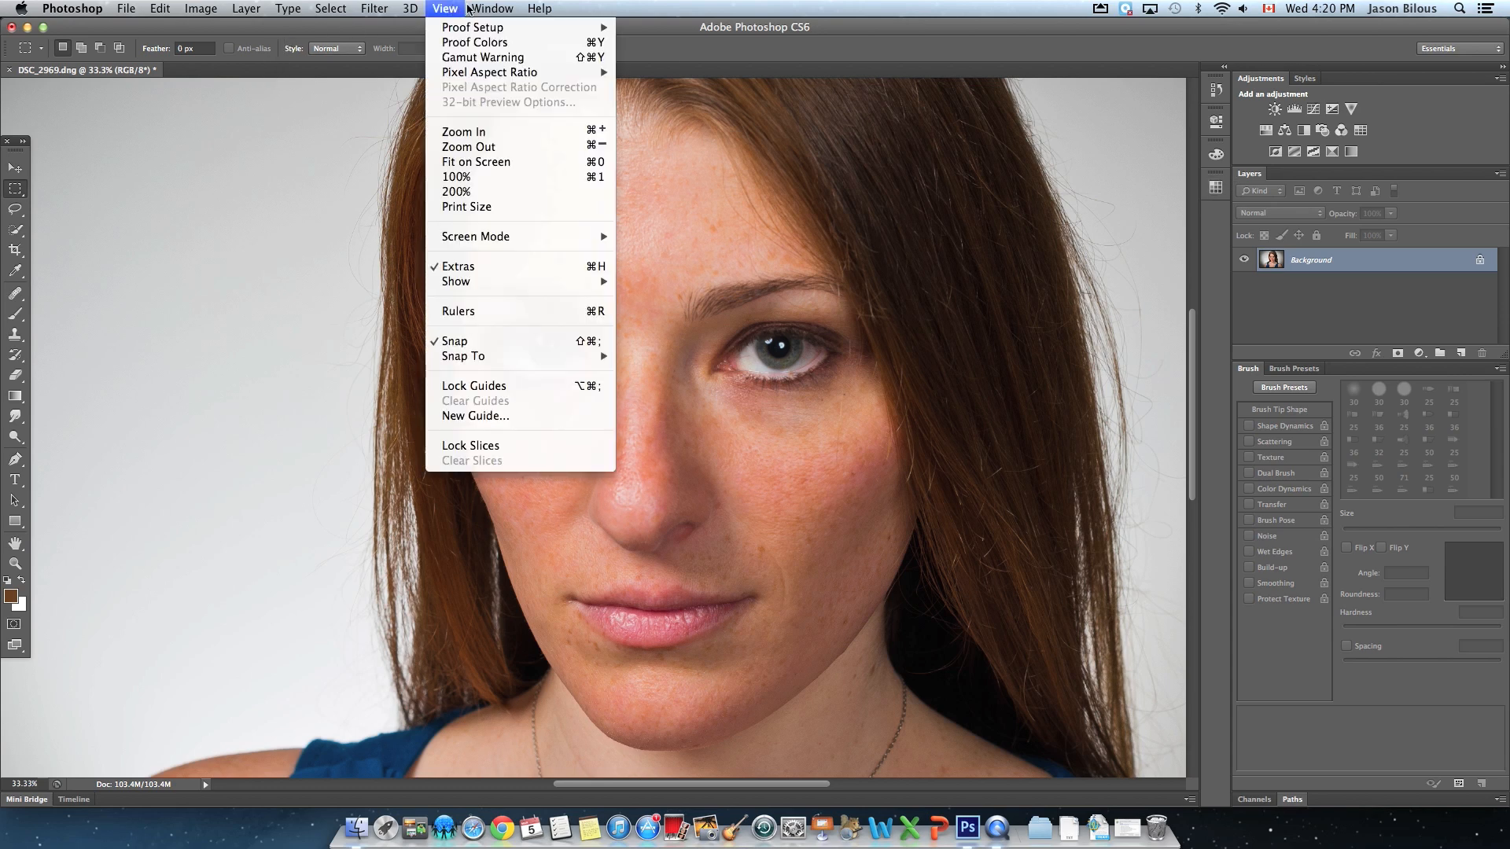
{"action": "mouse_move", "coordinate": [488, 9]}
{"action": "left_click", "coordinate": [519, 267]}
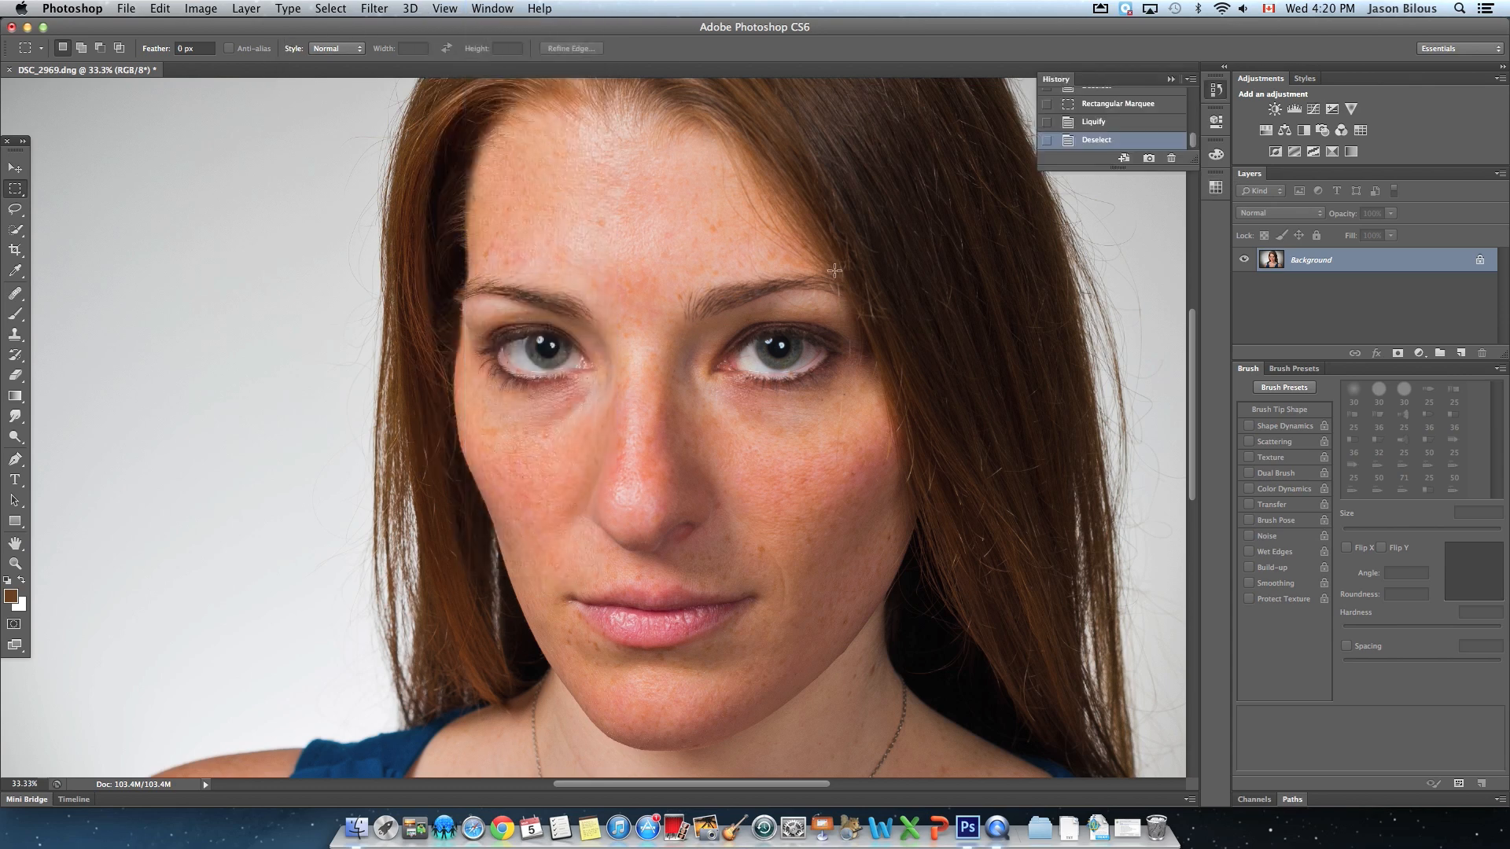
{"action": "left_click", "coordinate": [1116, 125]}
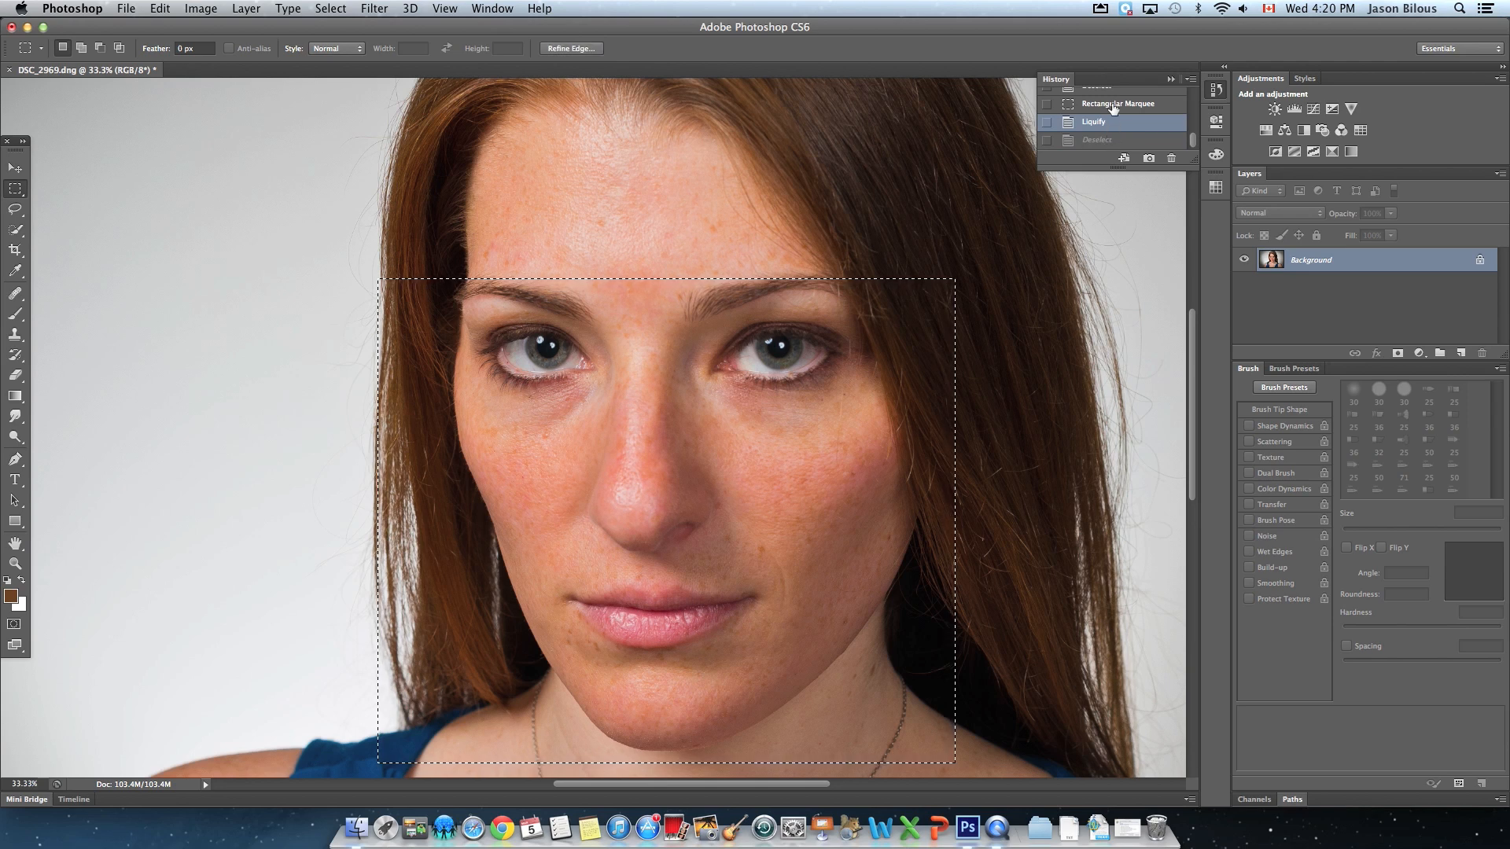
{"action": "left_click", "coordinate": [1114, 105]}
{"action": "left_click_drag", "start_coordinate": [1187, 161], "coordinate": [1191, 226]}
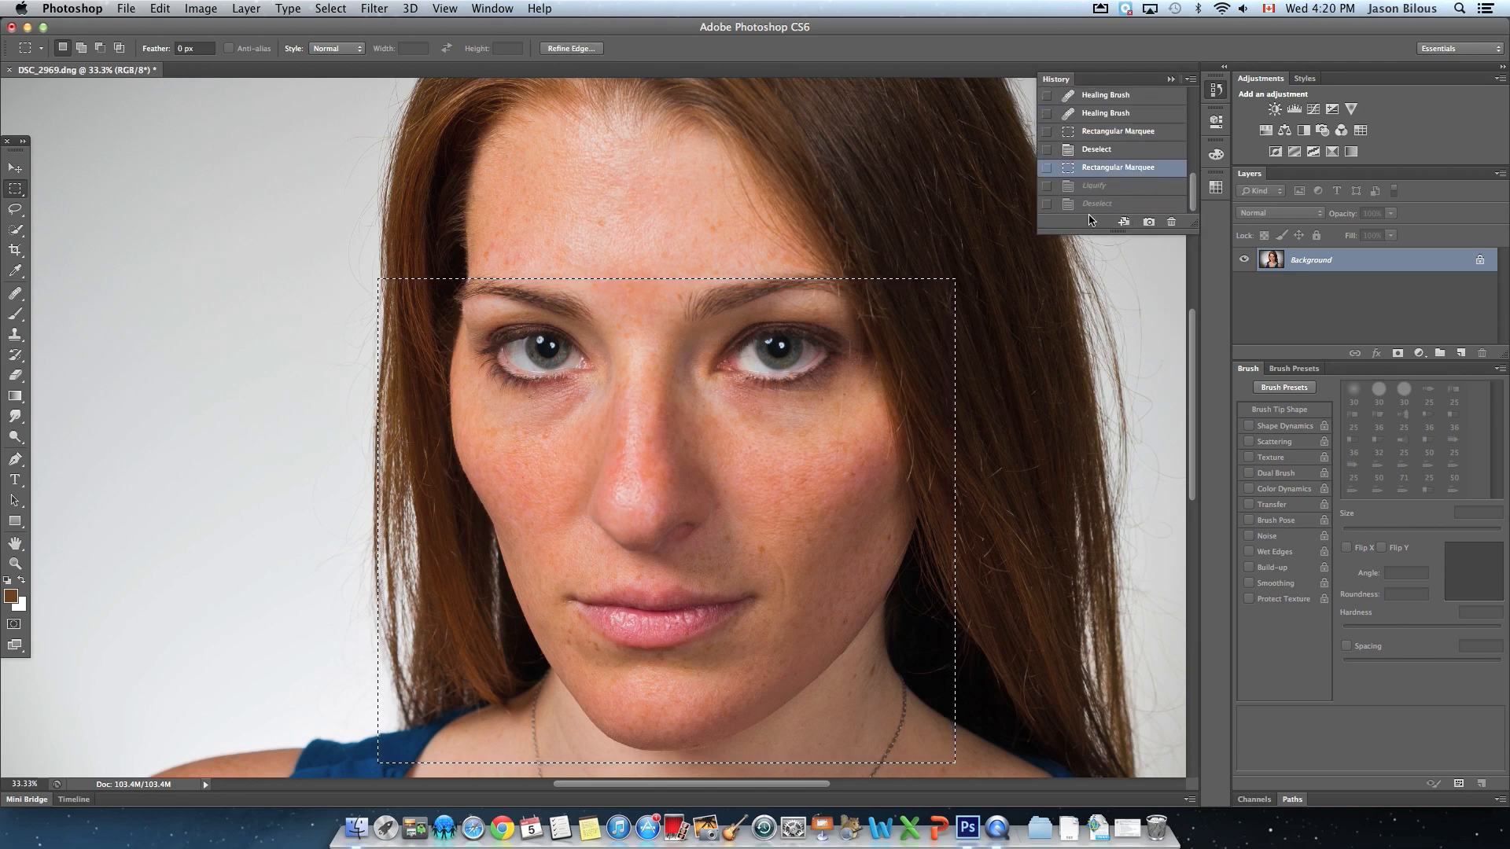
{"action": "left_click", "coordinate": [1095, 204]}
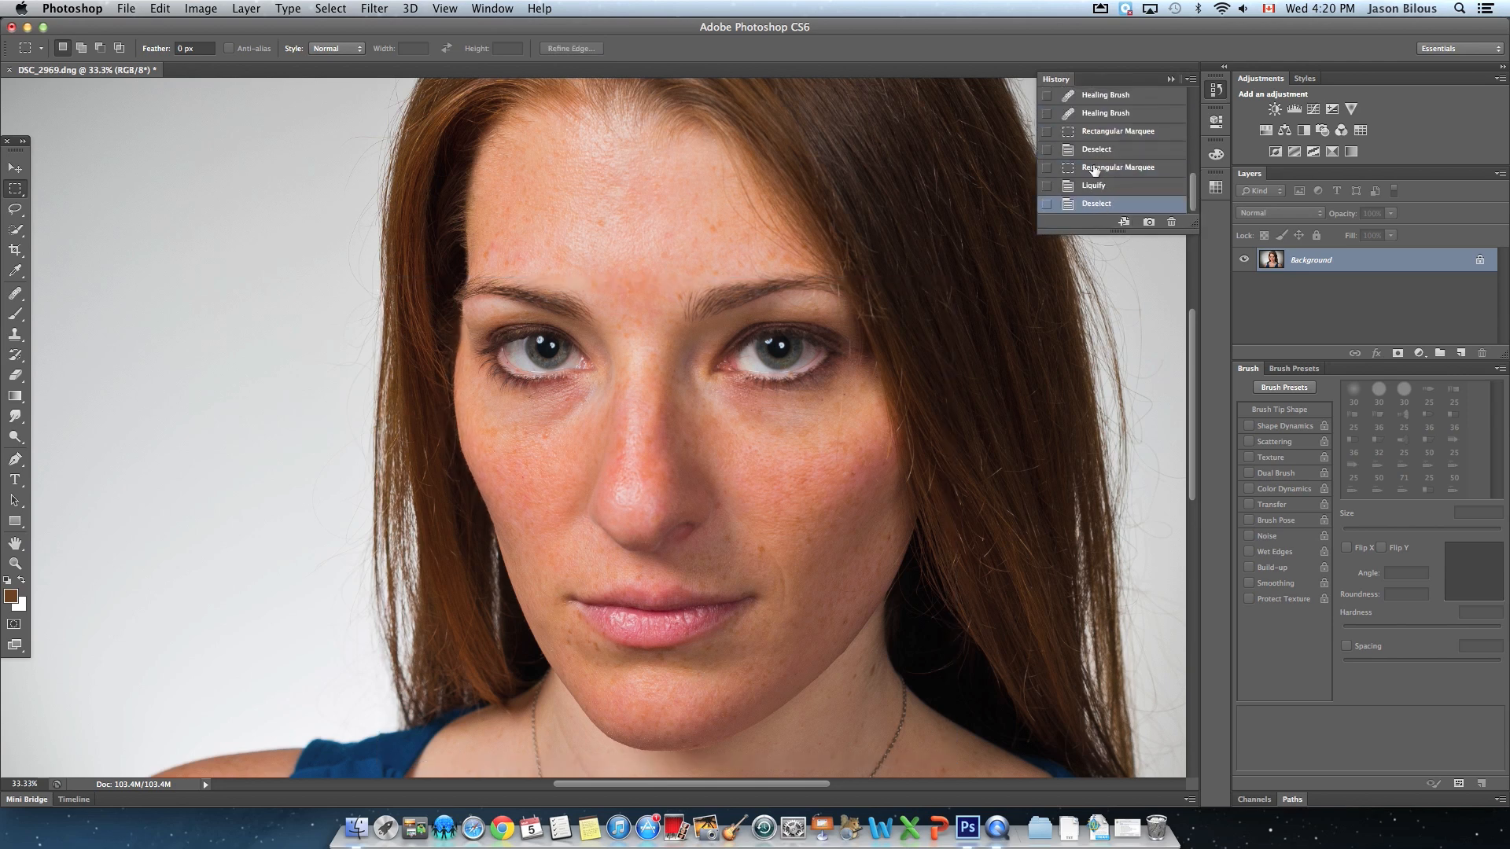
{"action": "left_click", "coordinate": [1095, 168]}
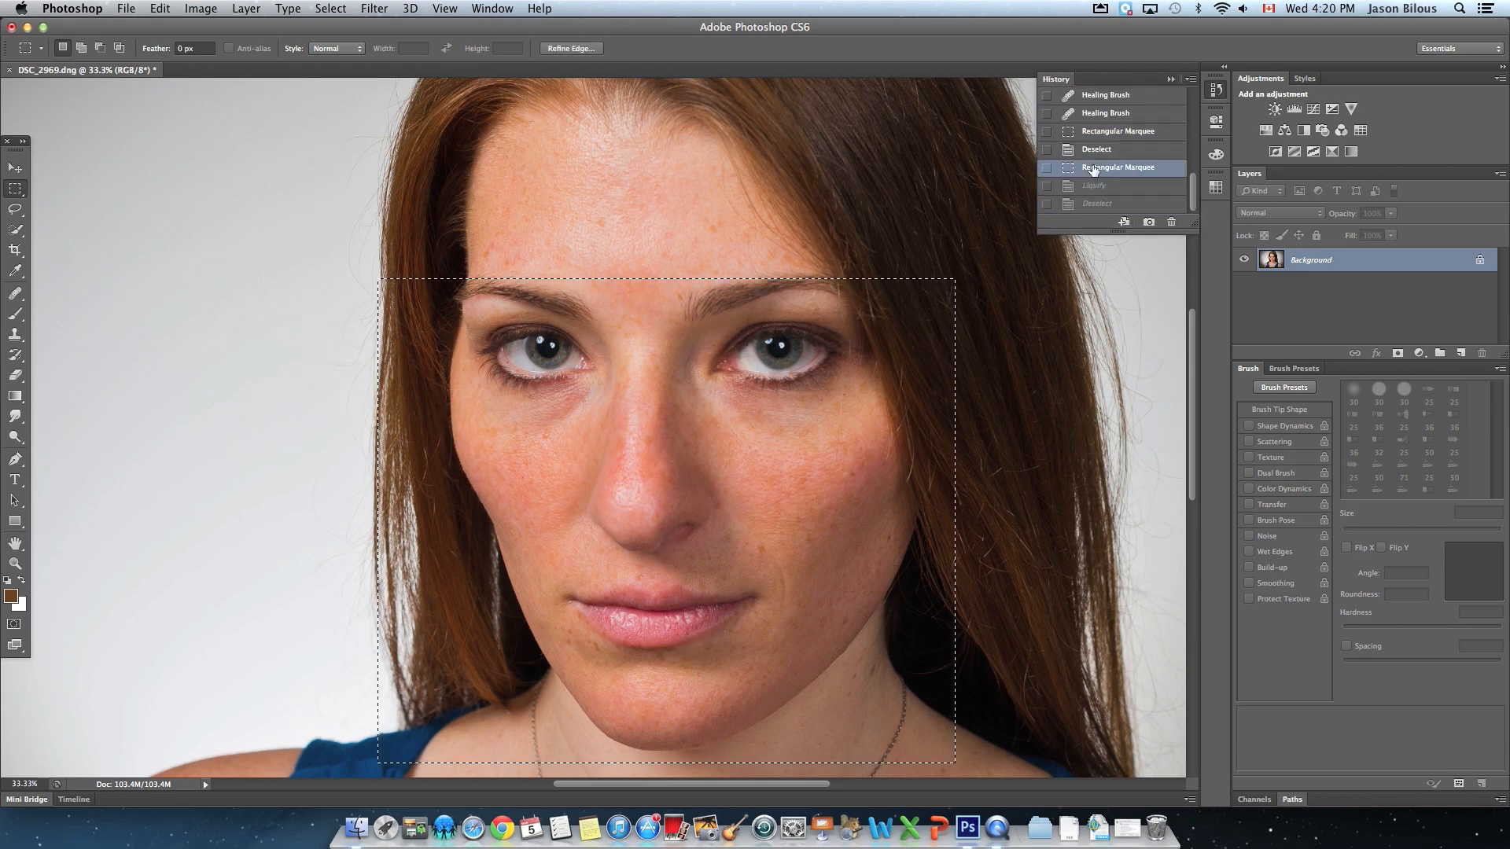
{"action": "left_click", "coordinate": [1094, 204]}
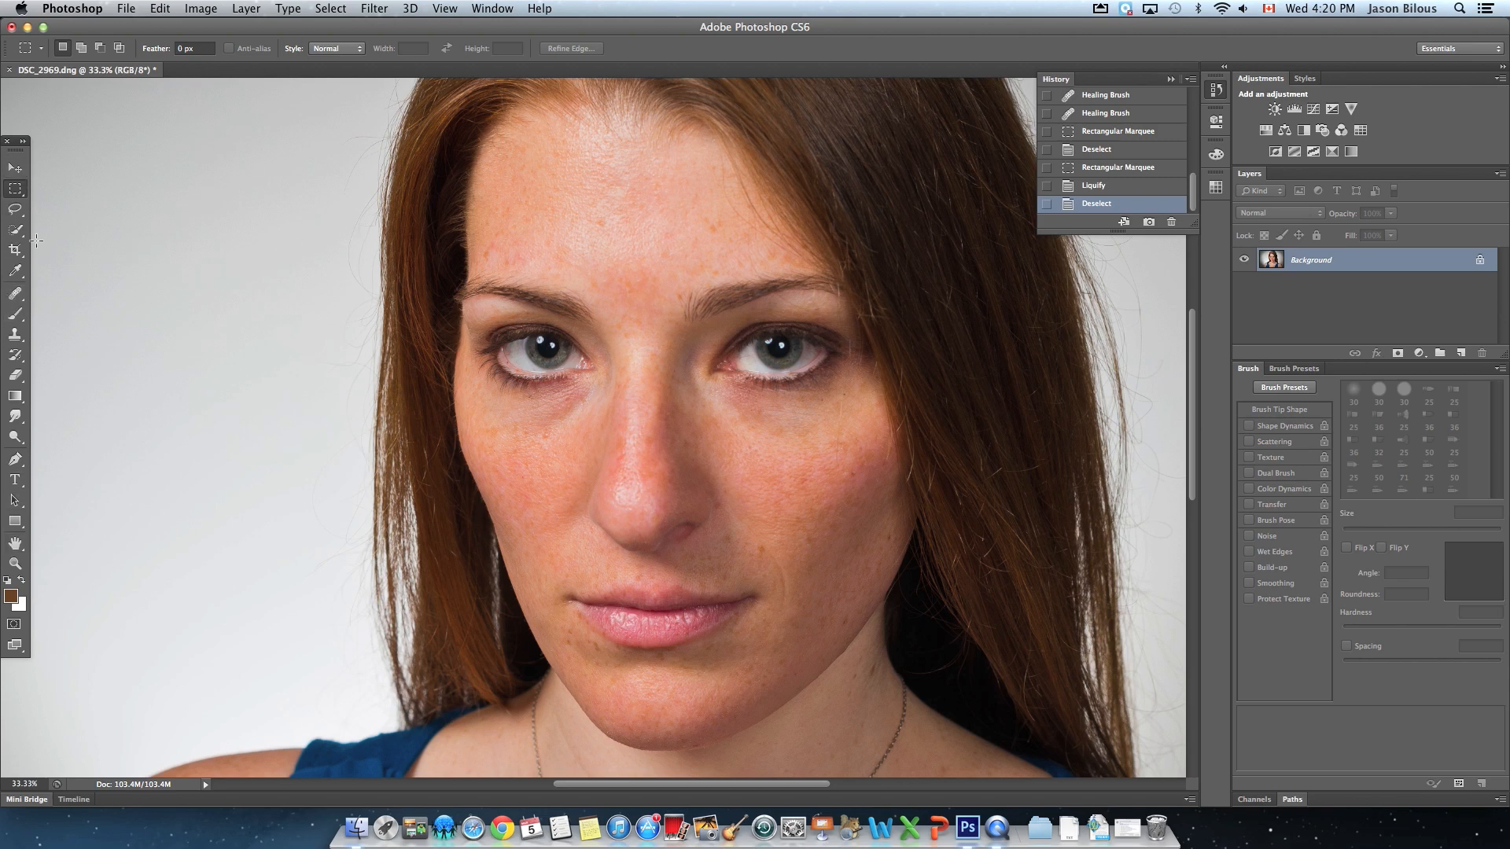
Select a rectangular area around the whole head and neck and open it in Liquify
{"action": "left_click_drag", "start_coordinate": [330, 89], "coordinate": [1013, 763]}
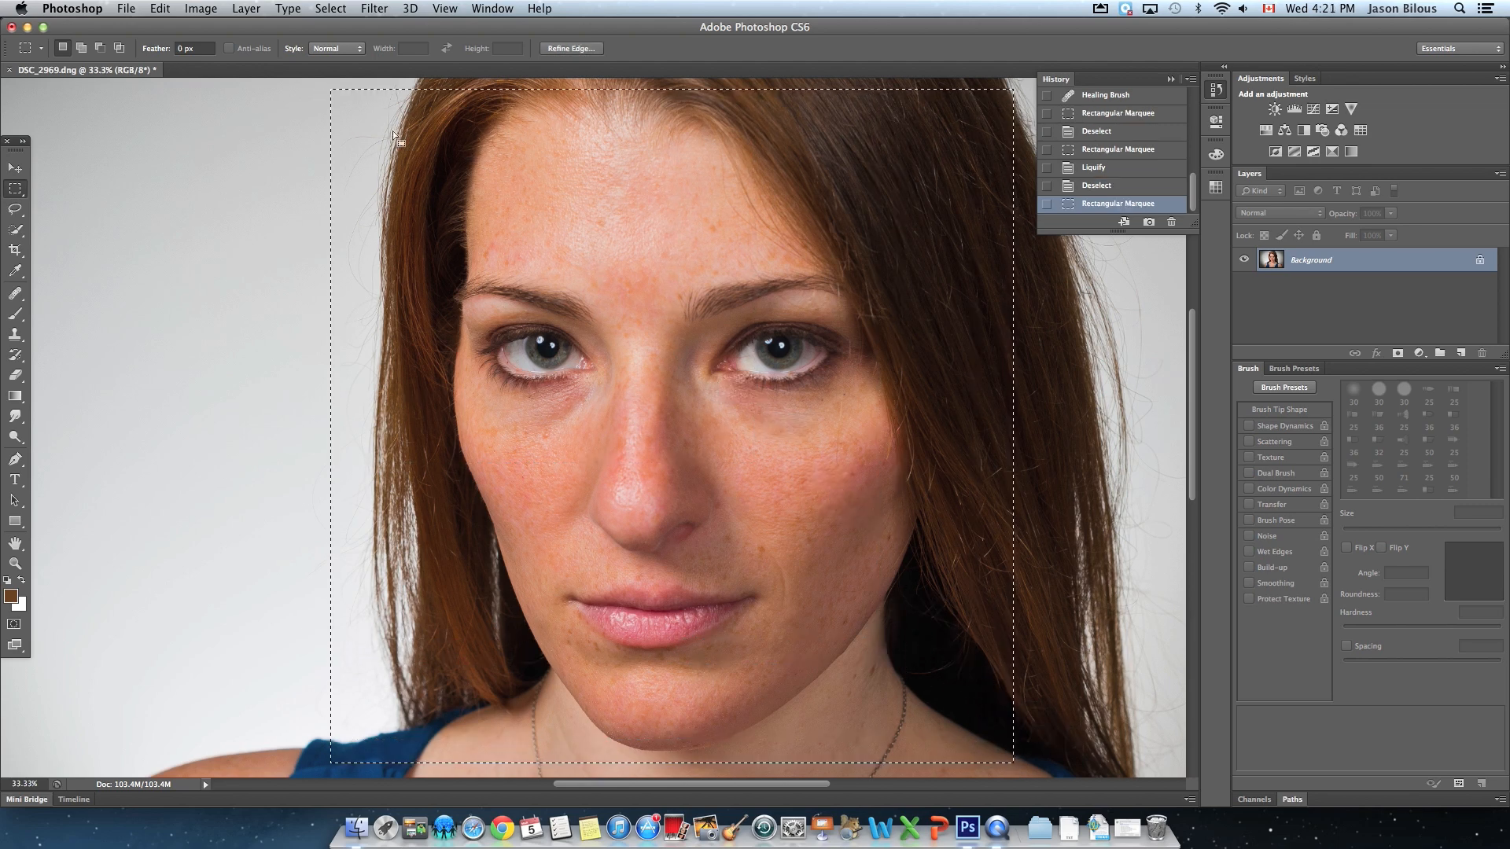
{"action": "left_click", "coordinate": [375, 8]}
{"action": "left_click", "coordinate": [387, 131]}
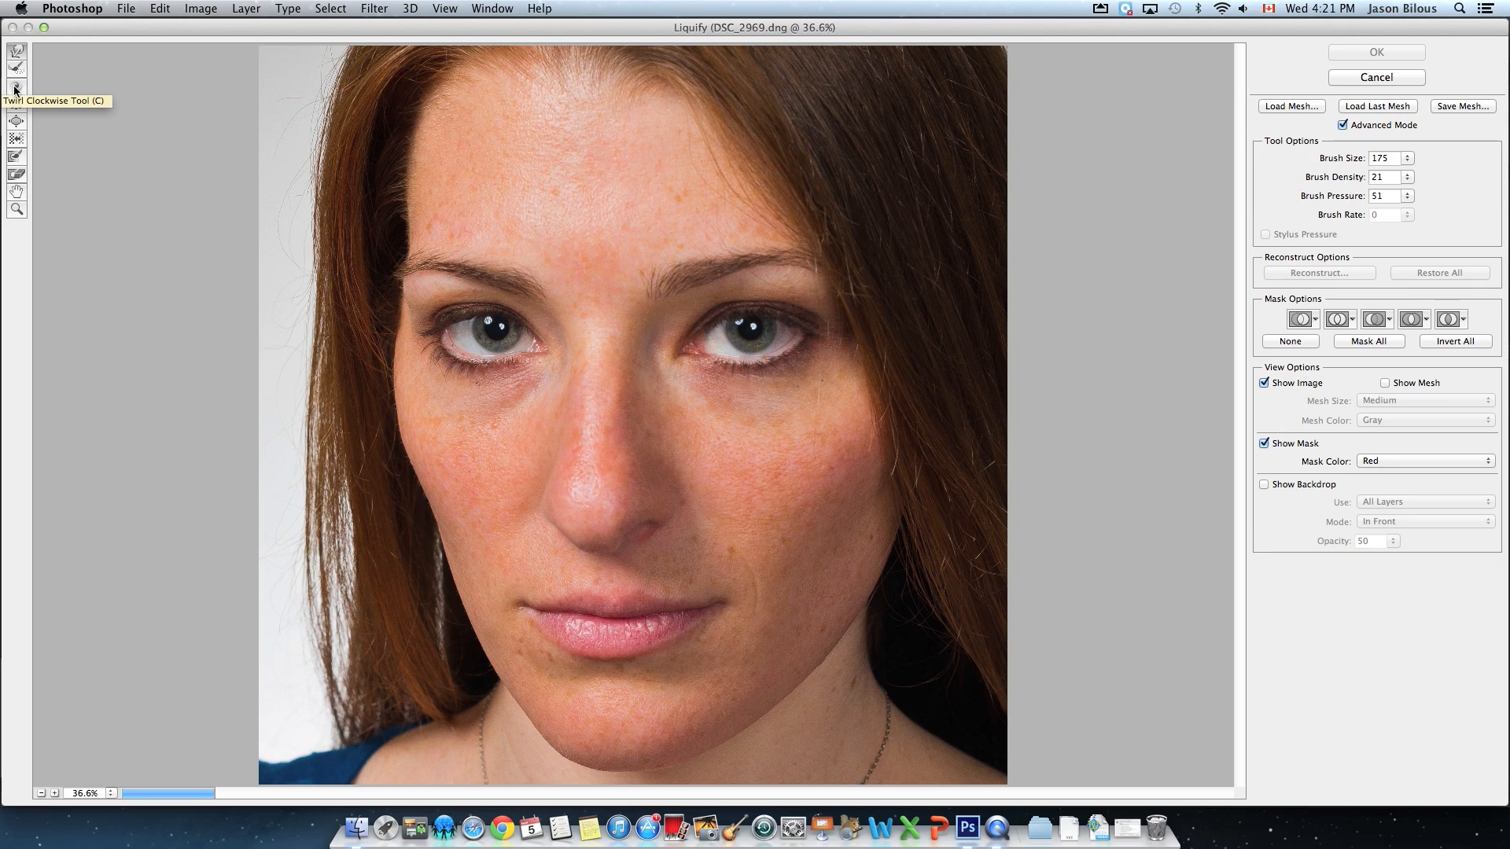
Try the Twirl Clockwise tool at brush size 700 on the eye beside the light background, and undo the stroke
{"action": "left_click", "coordinate": [15, 86]}
{"action": "key", "text": "bracketright"}
{"action": "key", "text": "bracketright"}
{"action": "key", "text": "bracketright"}
{"action": "key", "text": "bracketright"}
{"action": "key", "text": "bracketright"}
{"action": "key", "text": "bracketright"}
{"action": "key", "text": "bracketright"}
{"action": "key", "text": "bracketright"}
{"action": "key", "text": "bracketright"}
{"action": "key", "text": "bracketright"}
{"action": "mouse_move", "coordinate": [479, 336]}
{"action": "left_mouse_down"}
{"action": "mouse_move", "coordinate": [503, 354]}
{"action": "mouse_move", "coordinate": [476, 340]}
{"action": "left_mouse_up"}
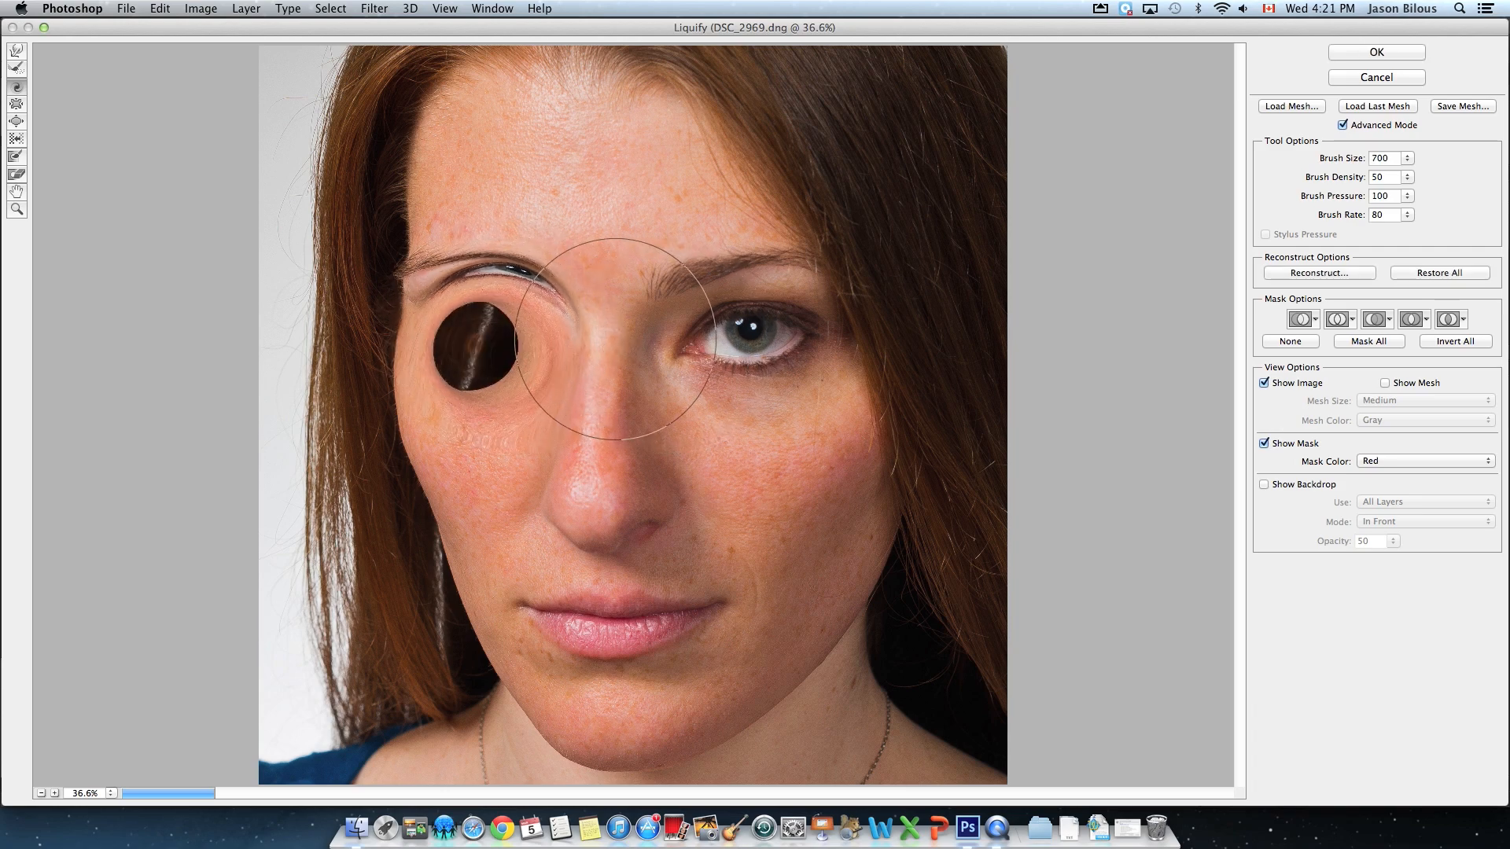
{"action": "key", "text": "super+z"}
Try twirl strokes between the eyebrows, on the forehead and on the nose tip, undoing each one
{"action": "left_click_drag", "start_coordinate": [599, 277], "coordinate": [622, 291]}
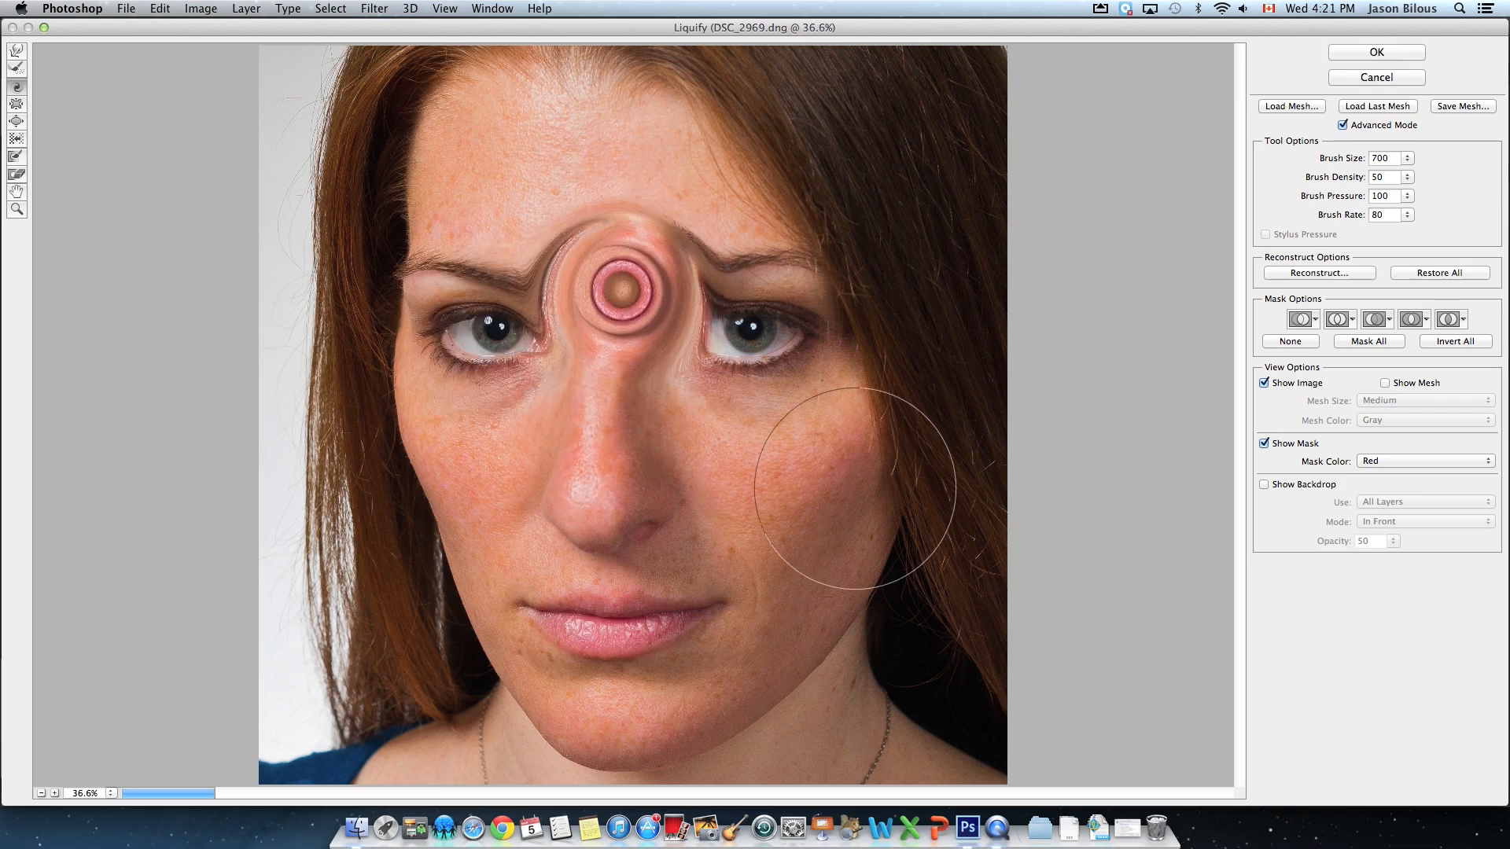
{"action": "key", "text": "super+z"}
{"action": "left_click_drag", "start_coordinate": [576, 156], "coordinate": [585, 167]}
{"action": "key", "text": "super+z"}
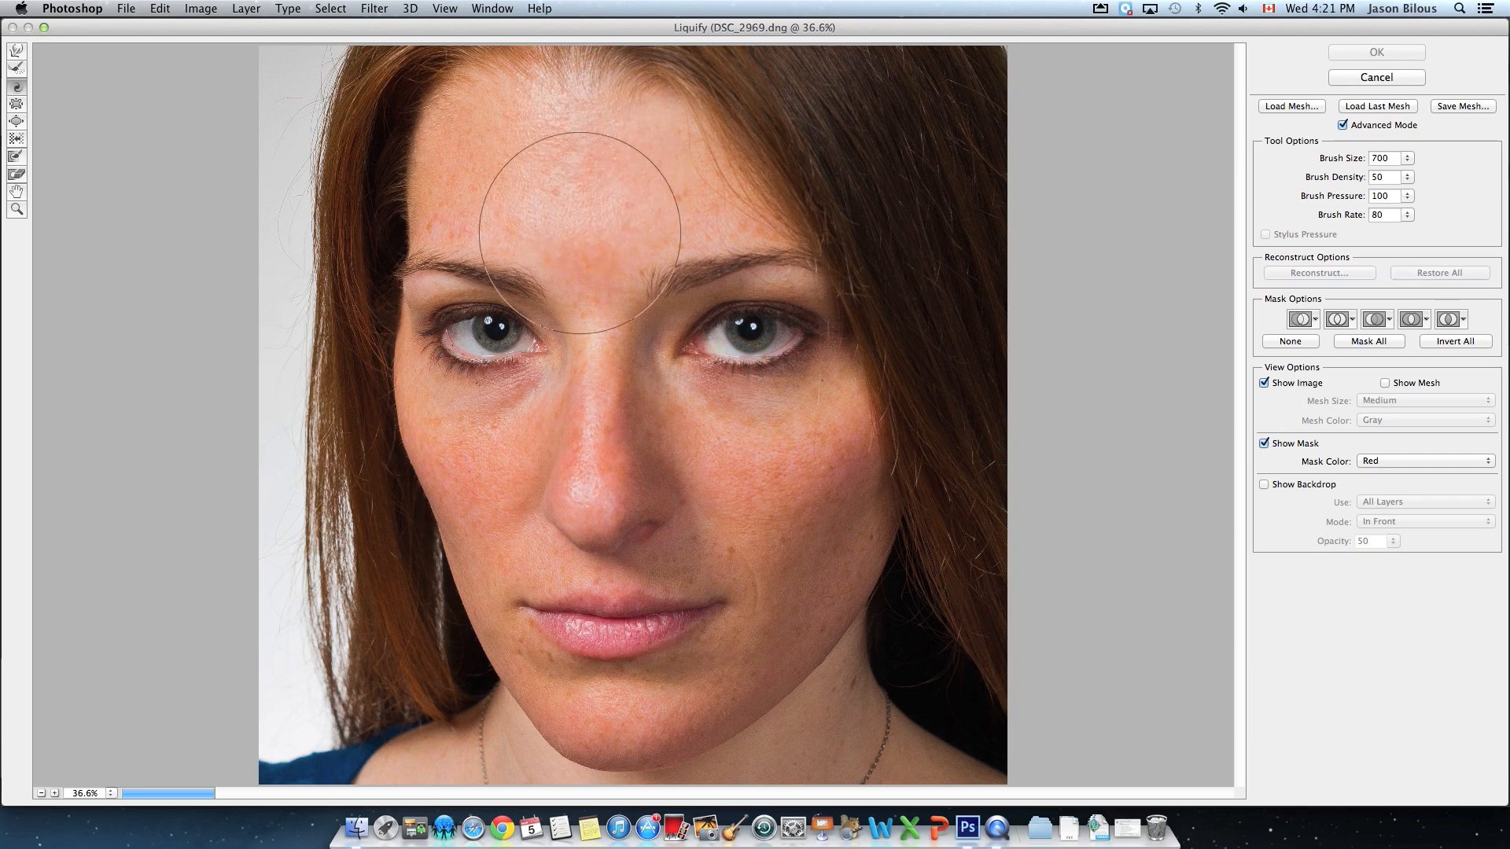
{"action": "left_click_drag", "start_coordinate": [597, 519], "coordinate": [596, 521]}
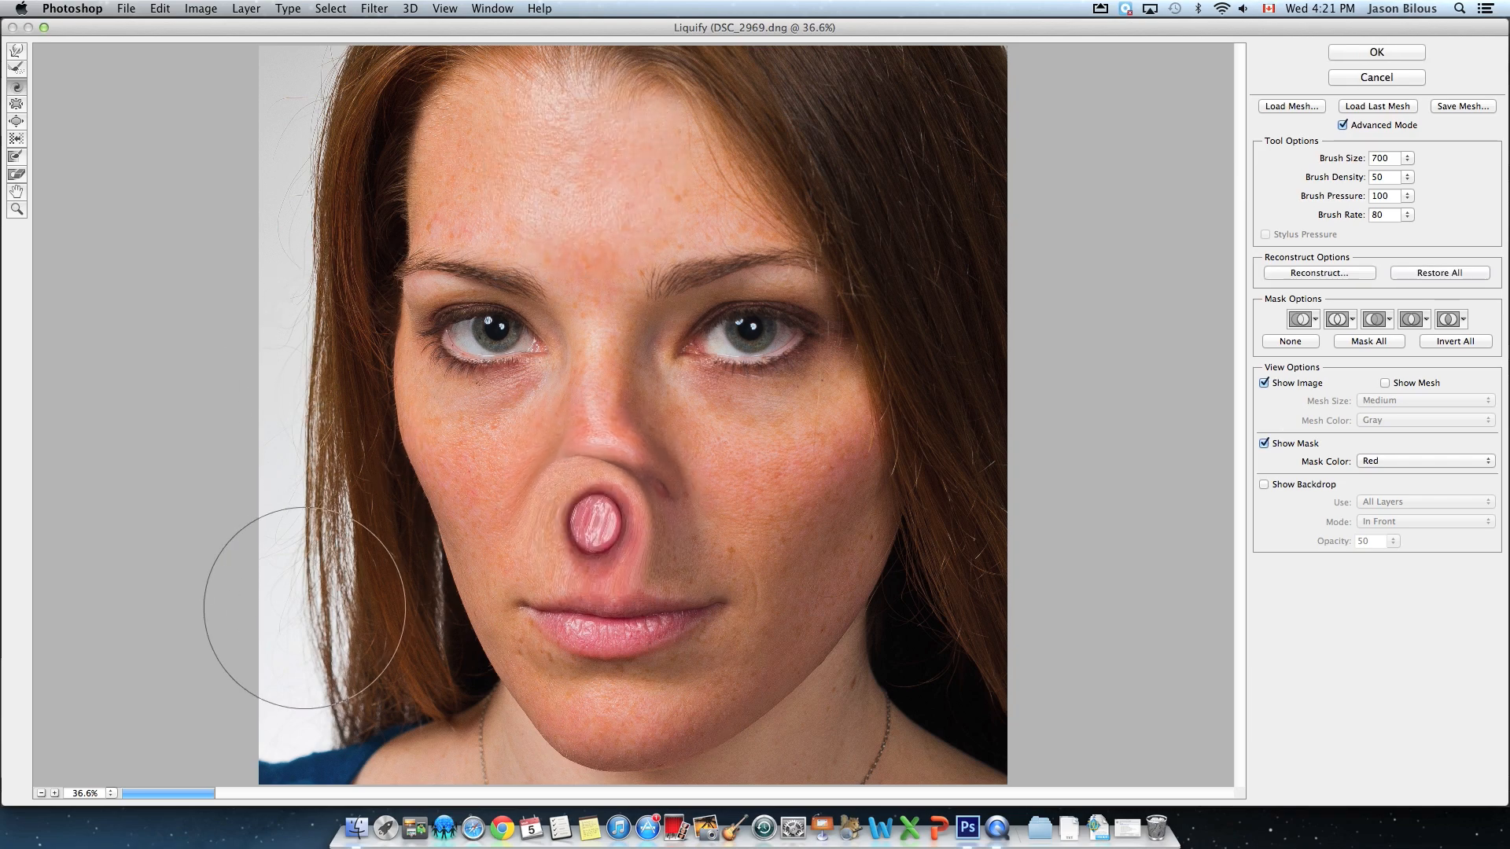
{"action": "key", "text": "super+z"}
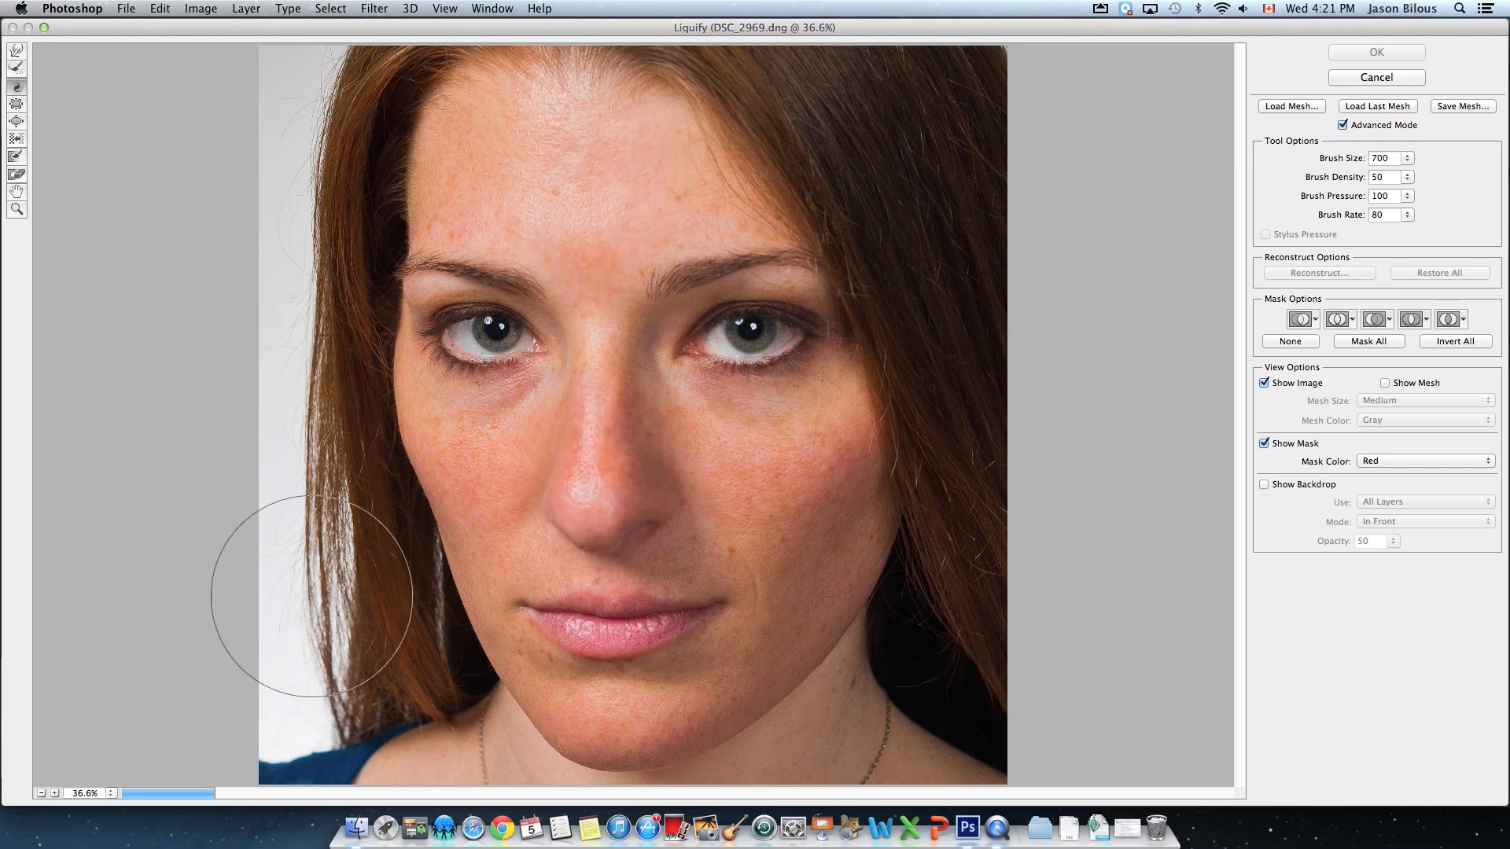
Try shrinking both eyes with the Pucker tool at brush size 700, and undo both strokes
{"action": "left_click", "coordinate": [18, 104]}
{"action": "key", "text": "bracketright"}
{"action": "key", "text": "bracketright"}
{"action": "key", "text": "bracketright"}
{"action": "key", "text": "bracketright"}
{"action": "key", "text": "bracketright"}
{"action": "key", "text": "bracketright"}
{"action": "key", "text": "bracketright"}
{"action": "key", "text": "bracketright"}
{"action": "key", "text": "bracketright"}
{"action": "key", "text": "bracketright"}
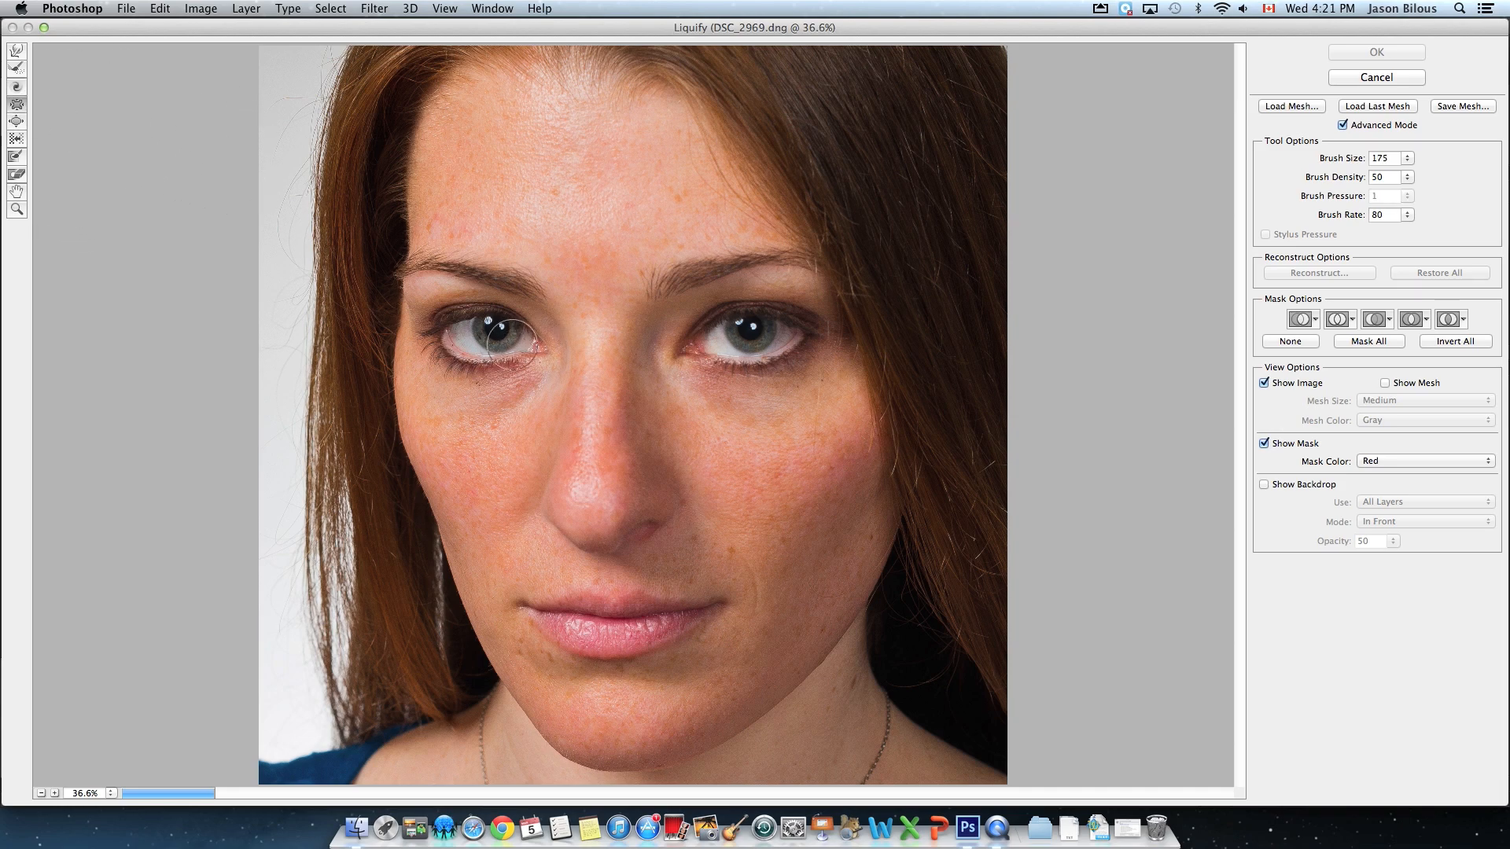
{"action": "key", "text": "bracketright"}
{"action": "key", "text": "bracketright"}
{"action": "left_click_drag", "start_coordinate": [490, 336], "coordinate": [492, 333]}
{"action": "left_click_drag", "start_coordinate": [742, 328], "coordinate": [743, 328]}
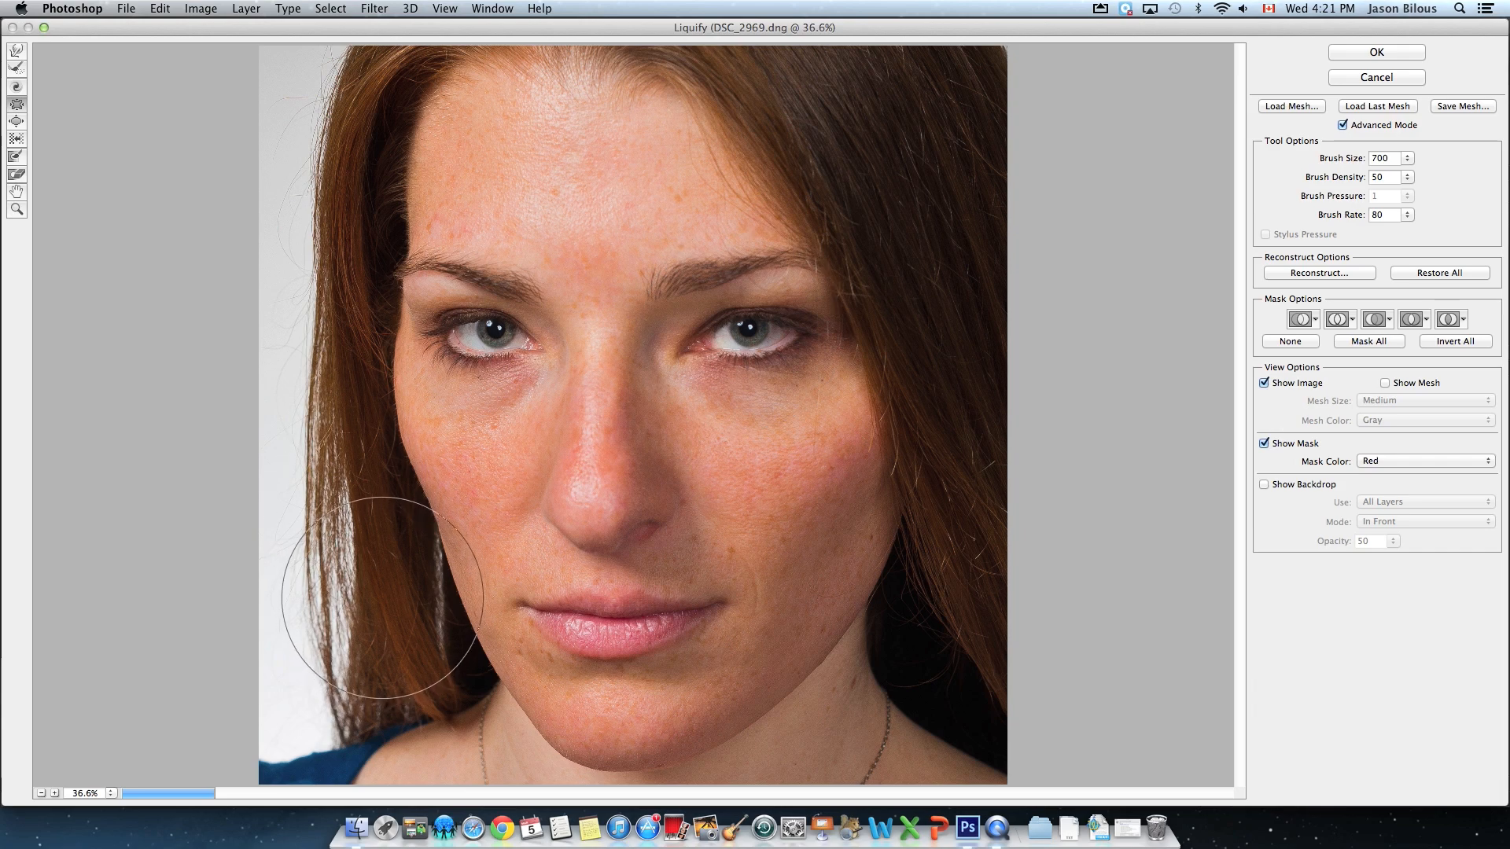
{"action": "key", "text": "super+alt+z"}
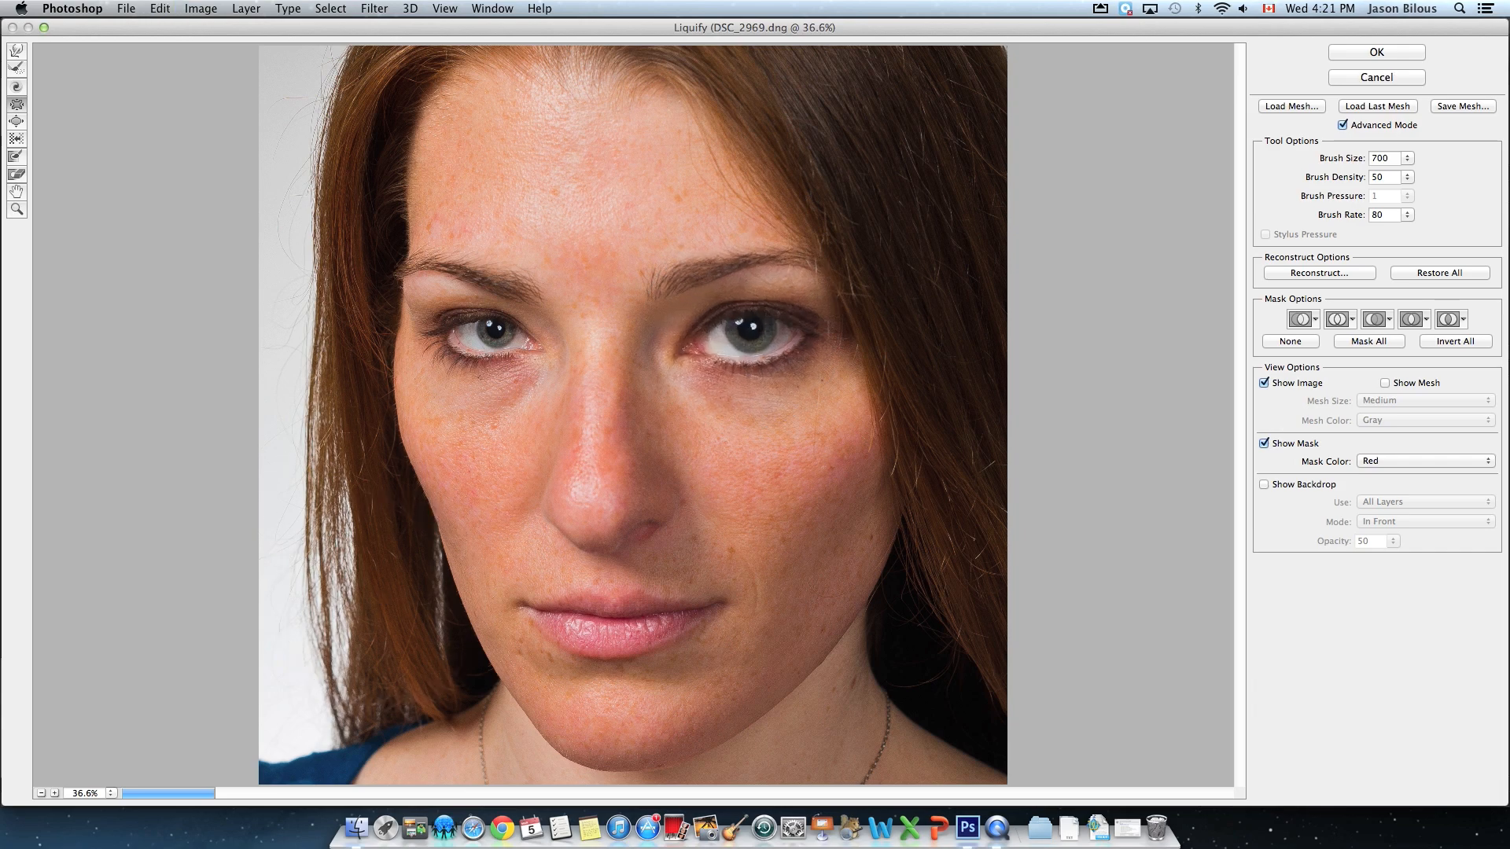
{"action": "left_click", "coordinate": [161, 8]}
{"action": "left_click", "coordinate": [175, 57]}
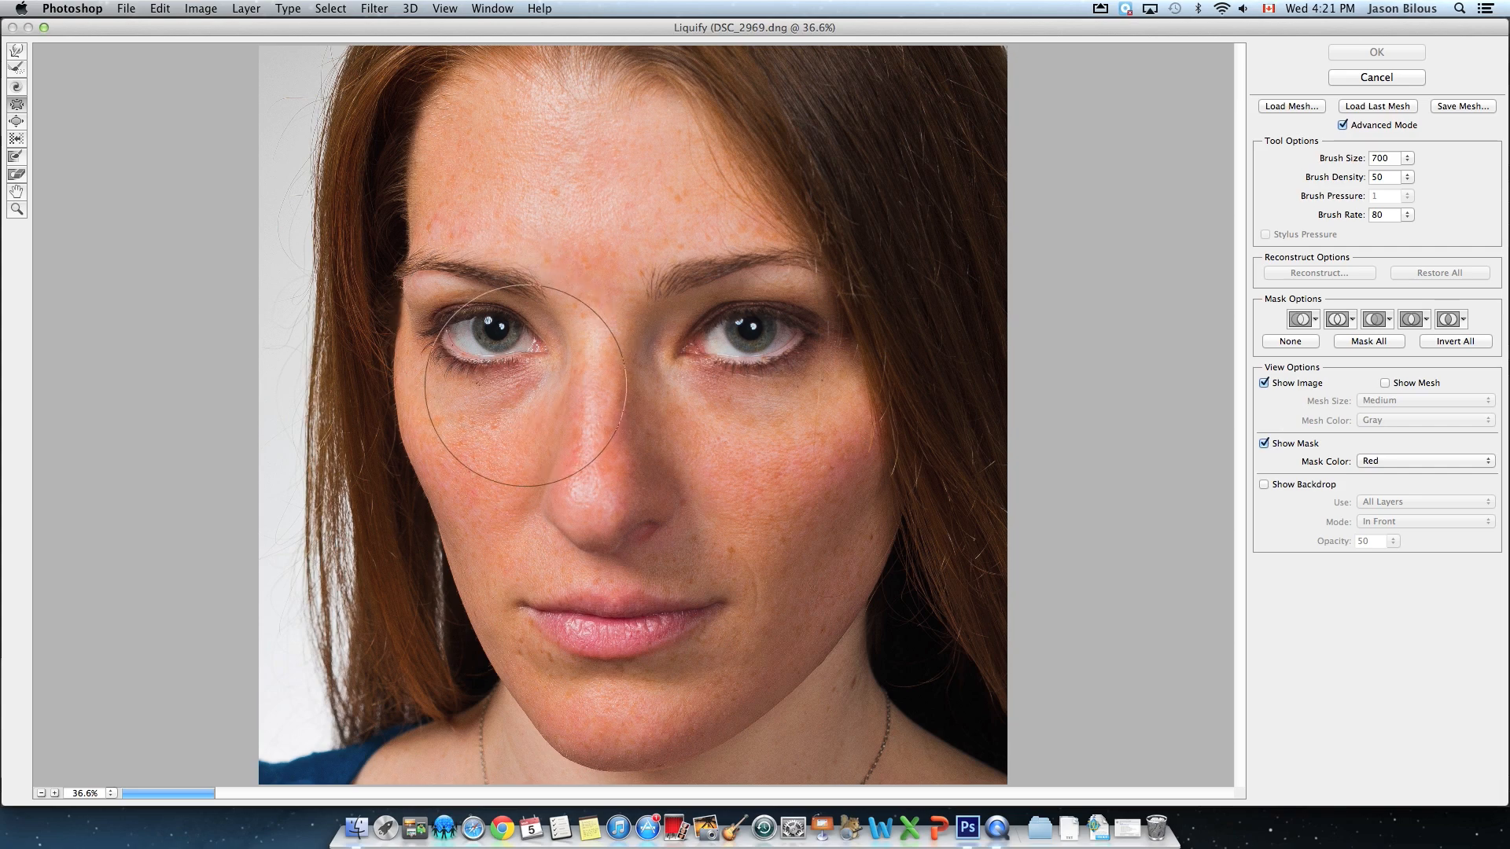
Slim the lower part of the nose with a single Pucker stroke
{"action": "left_click", "coordinate": [604, 498]}
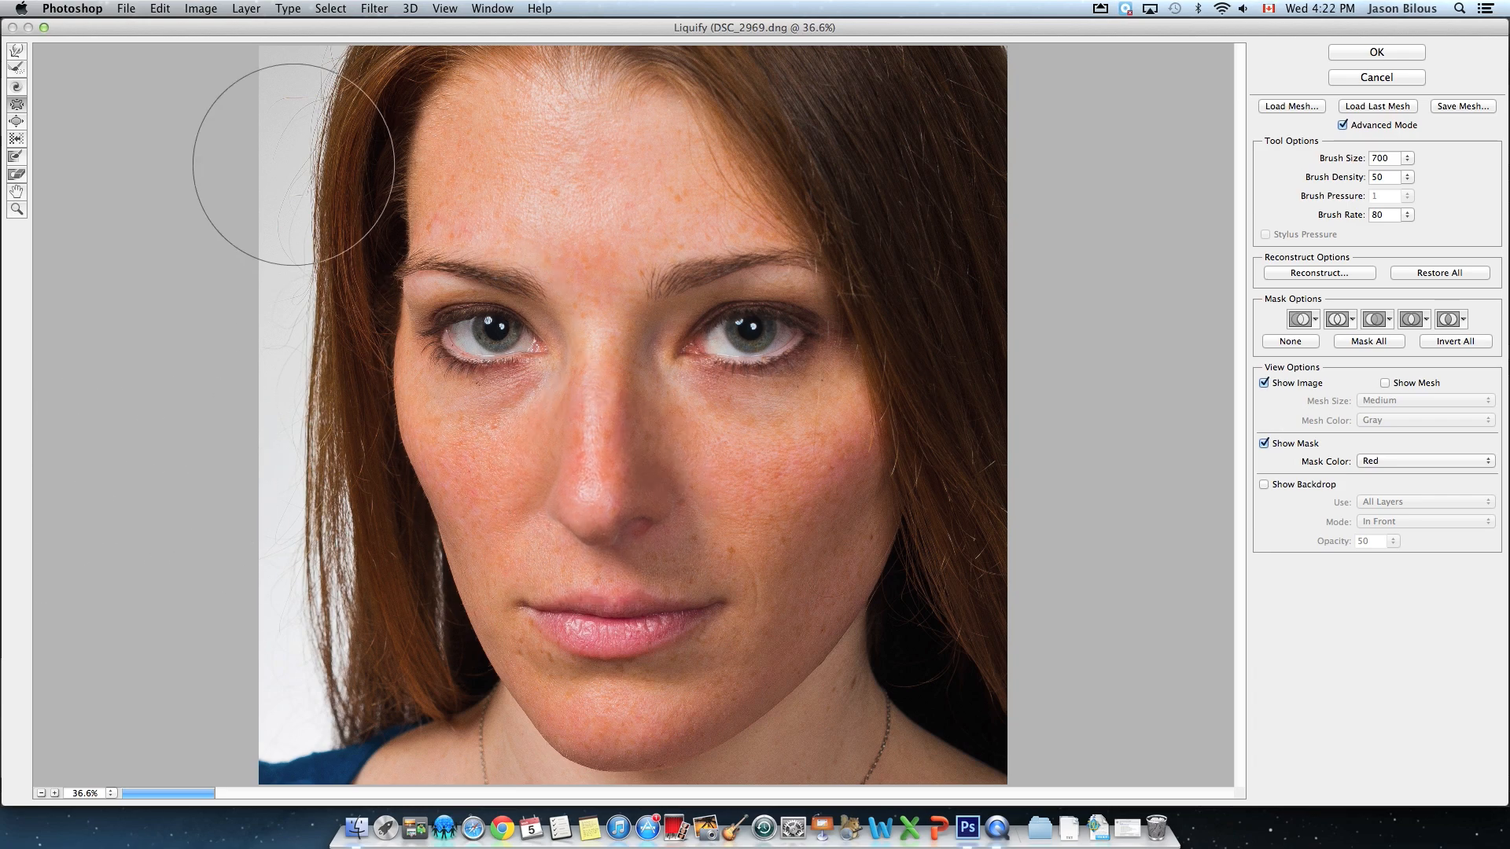
{"action": "left_click", "coordinate": [161, 9]}
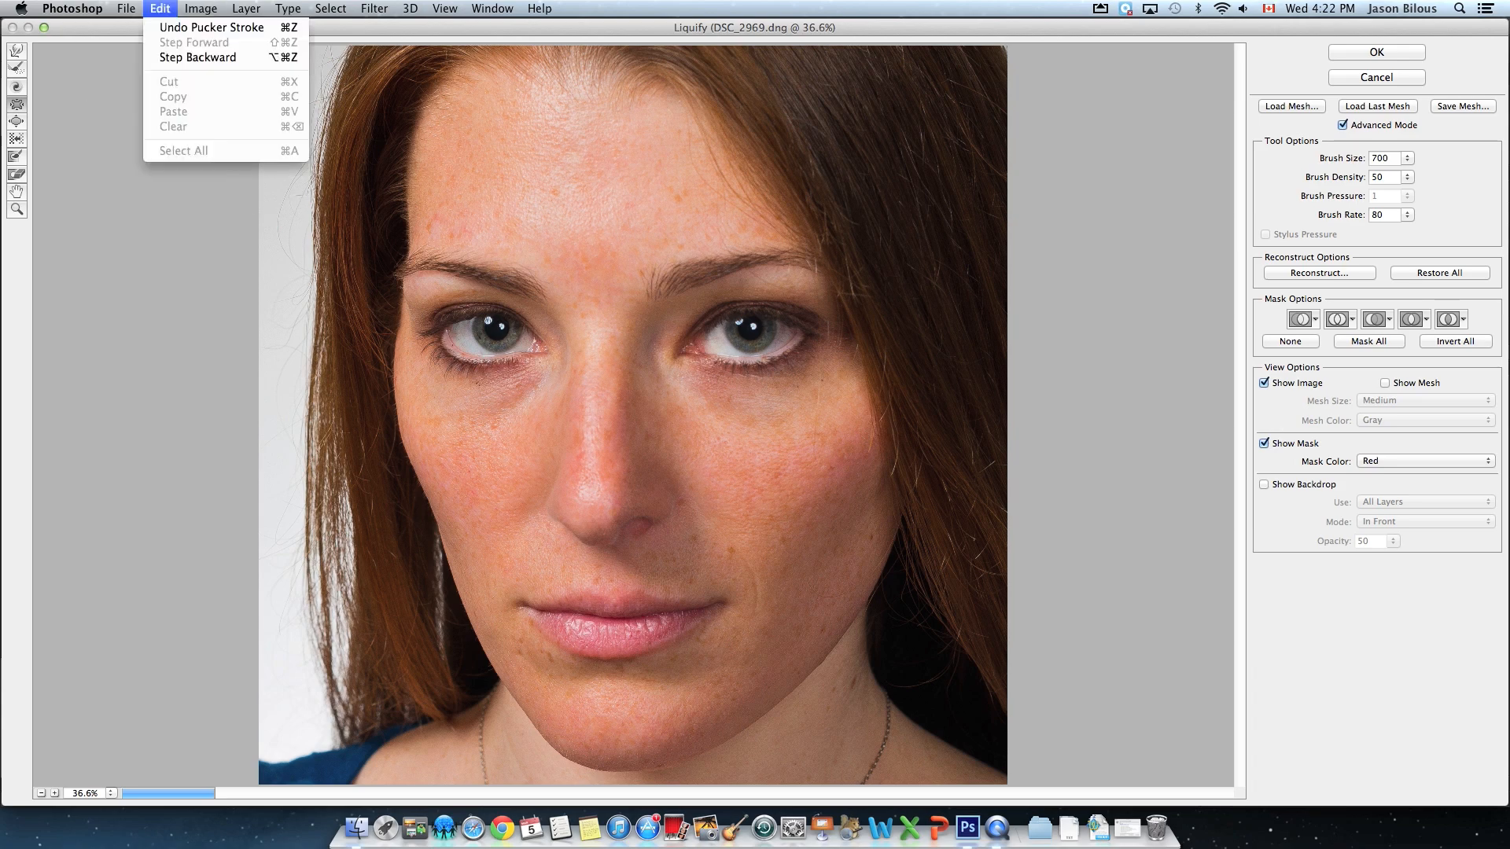
{"action": "left_click", "coordinate": [177, 60]}
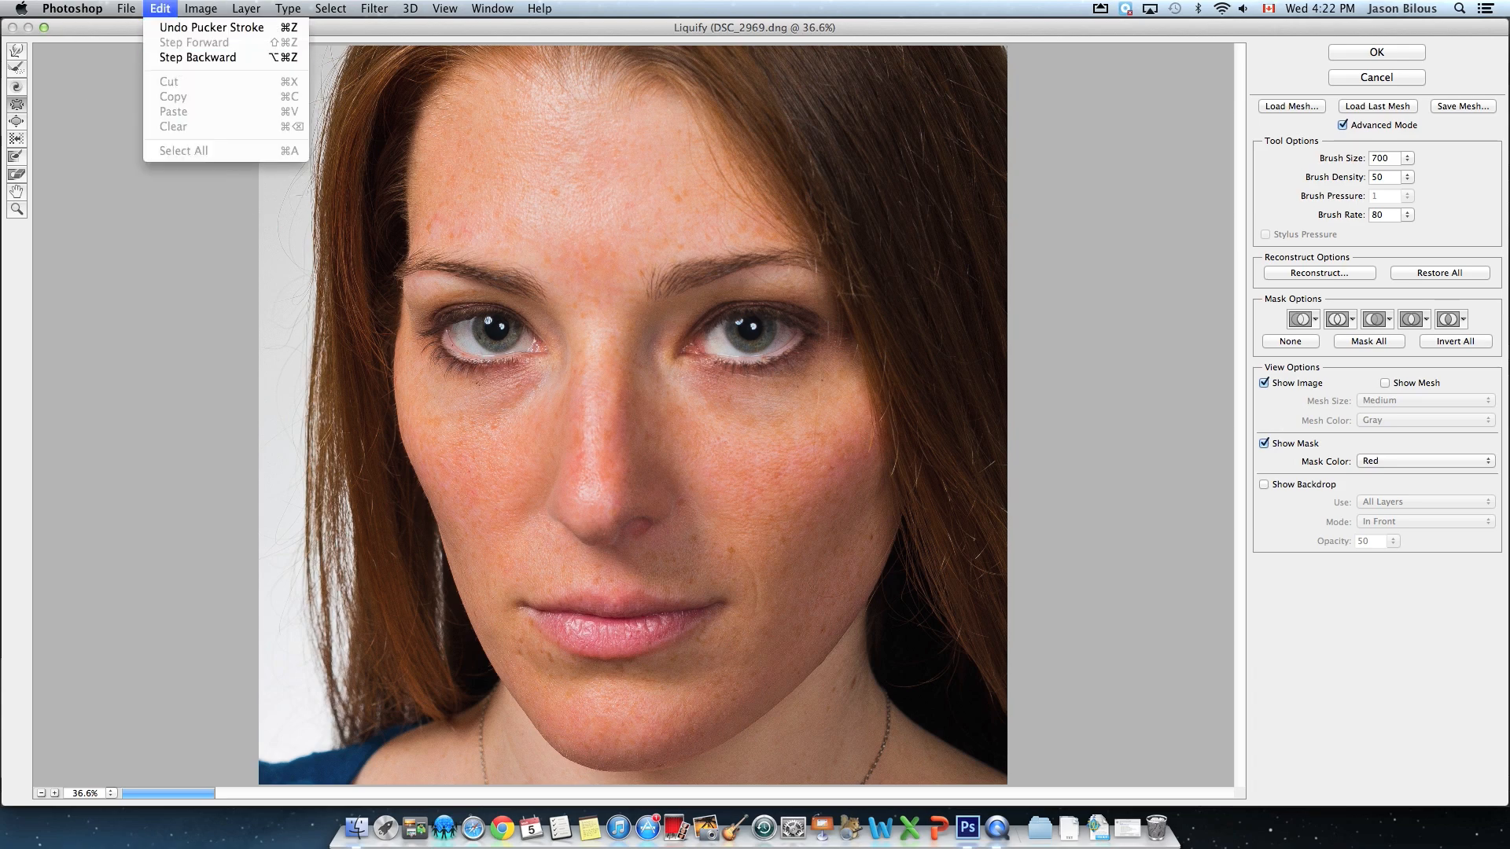
Try enlarging both eyes with the Bloat tool at brush size 700, and step back through both strokes
{"action": "left_click", "coordinate": [17, 122]}
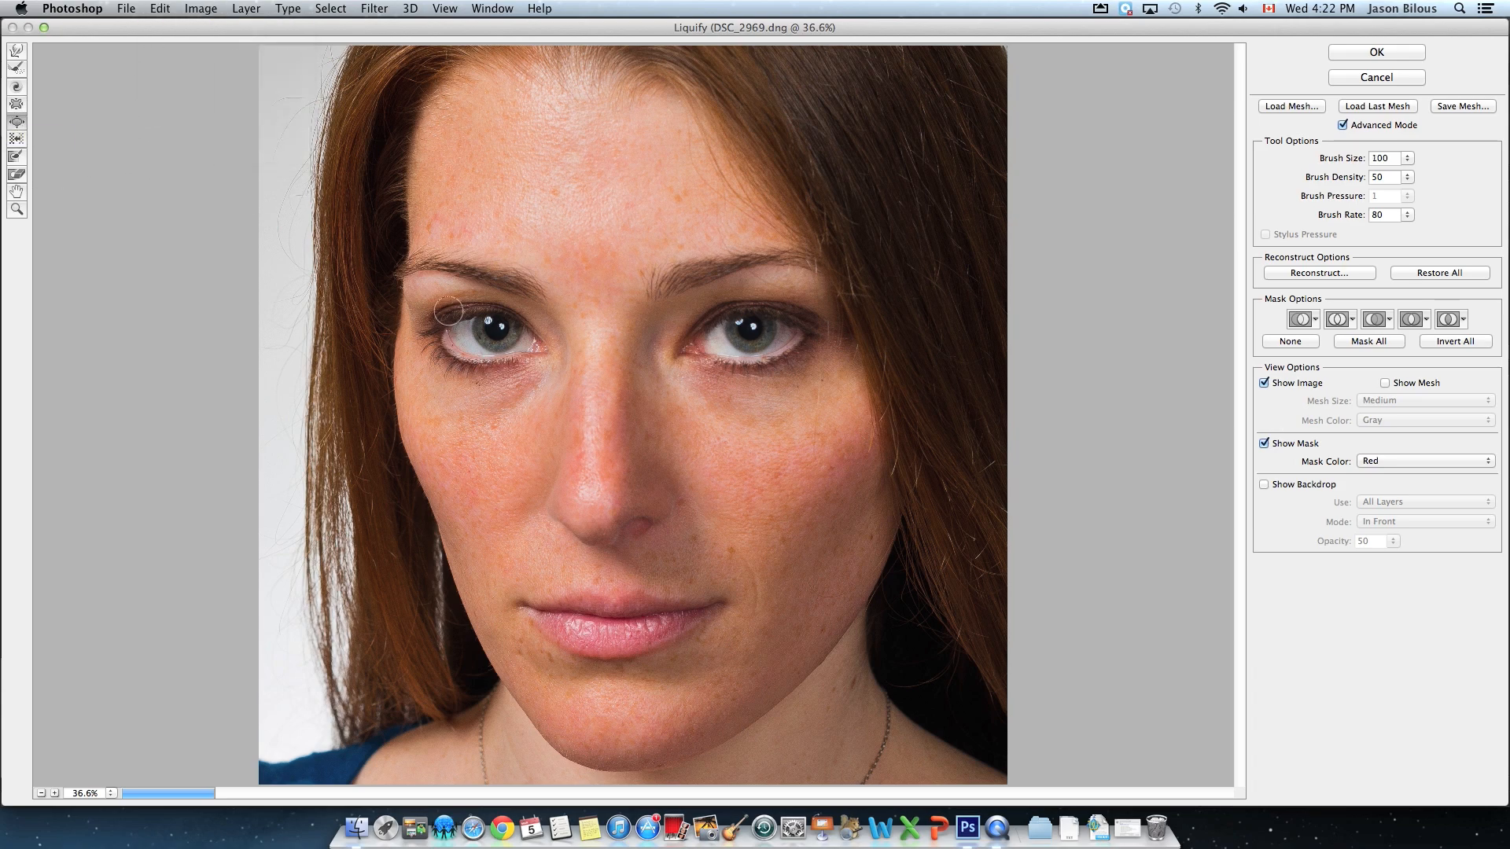
{"action": "key", "text": "bracketright"}
{"action": "key", "text": "bracketright"}
{"action": "key", "text": "bracketright"}
{"action": "key", "text": "bracketright"}
{"action": "key", "text": "bracketright"}
{"action": "key", "text": "bracketright"}
{"action": "key", "text": "bracketright"}
{"action": "key", "text": "bracketright"}
{"action": "key", "text": "bracketright"}
{"action": "left_click", "coordinate": [488, 338]}
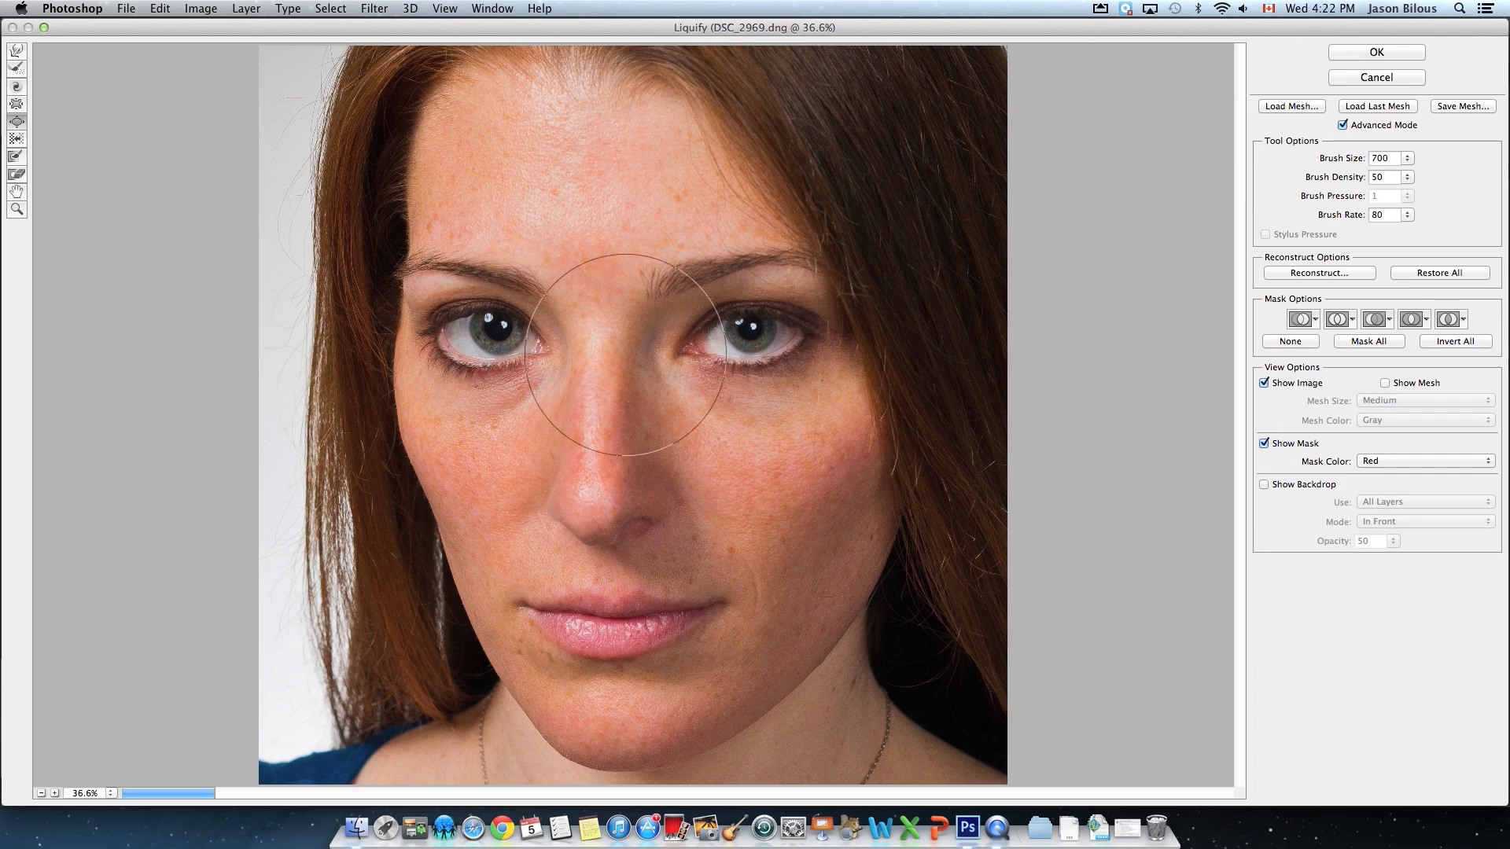
{"action": "left_click", "coordinate": [754, 337]}
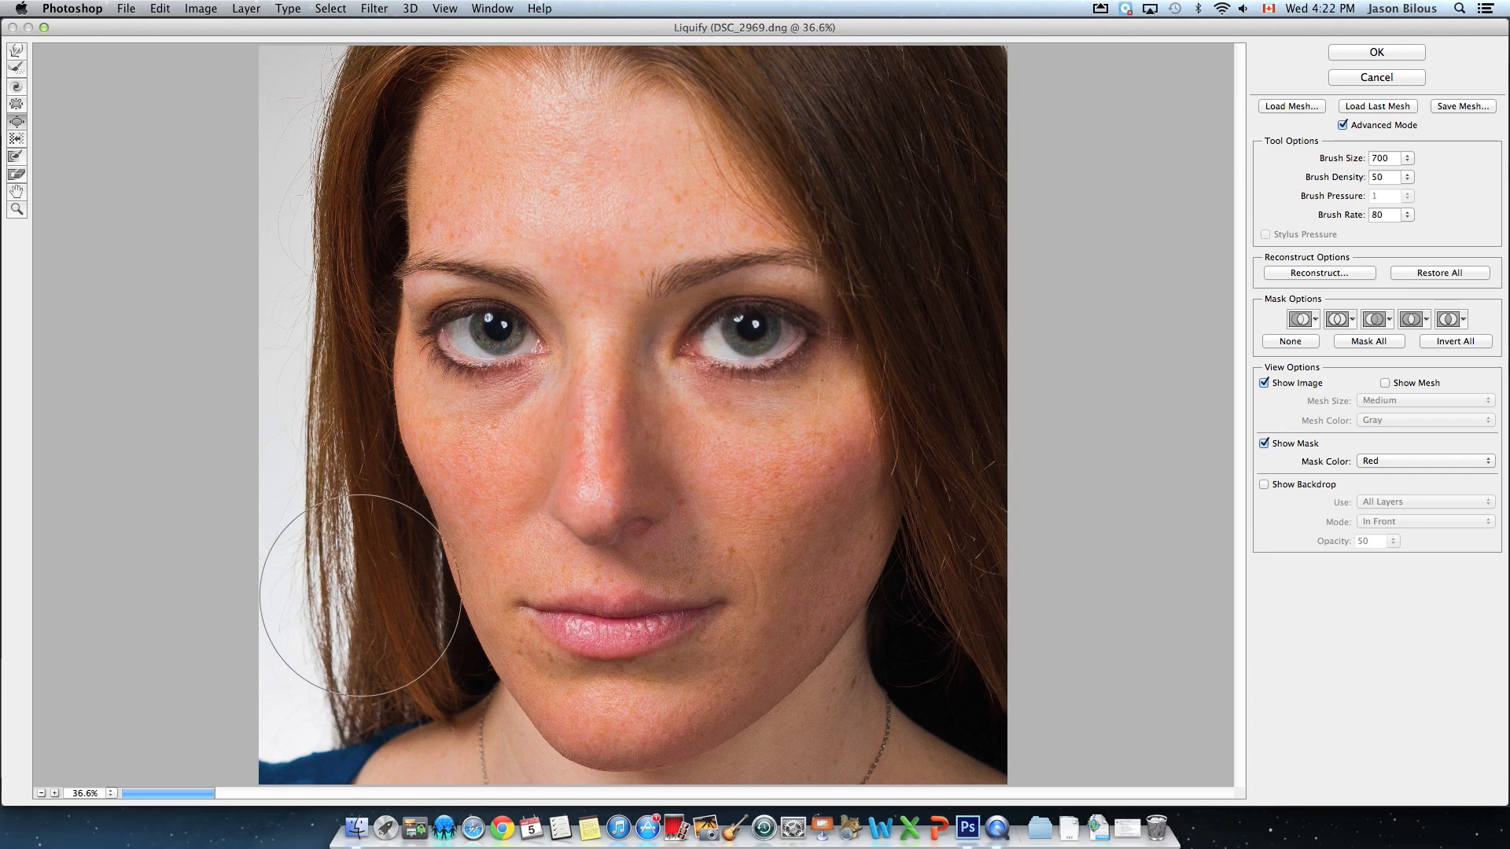
{"action": "left_click", "coordinate": [159, 8]}
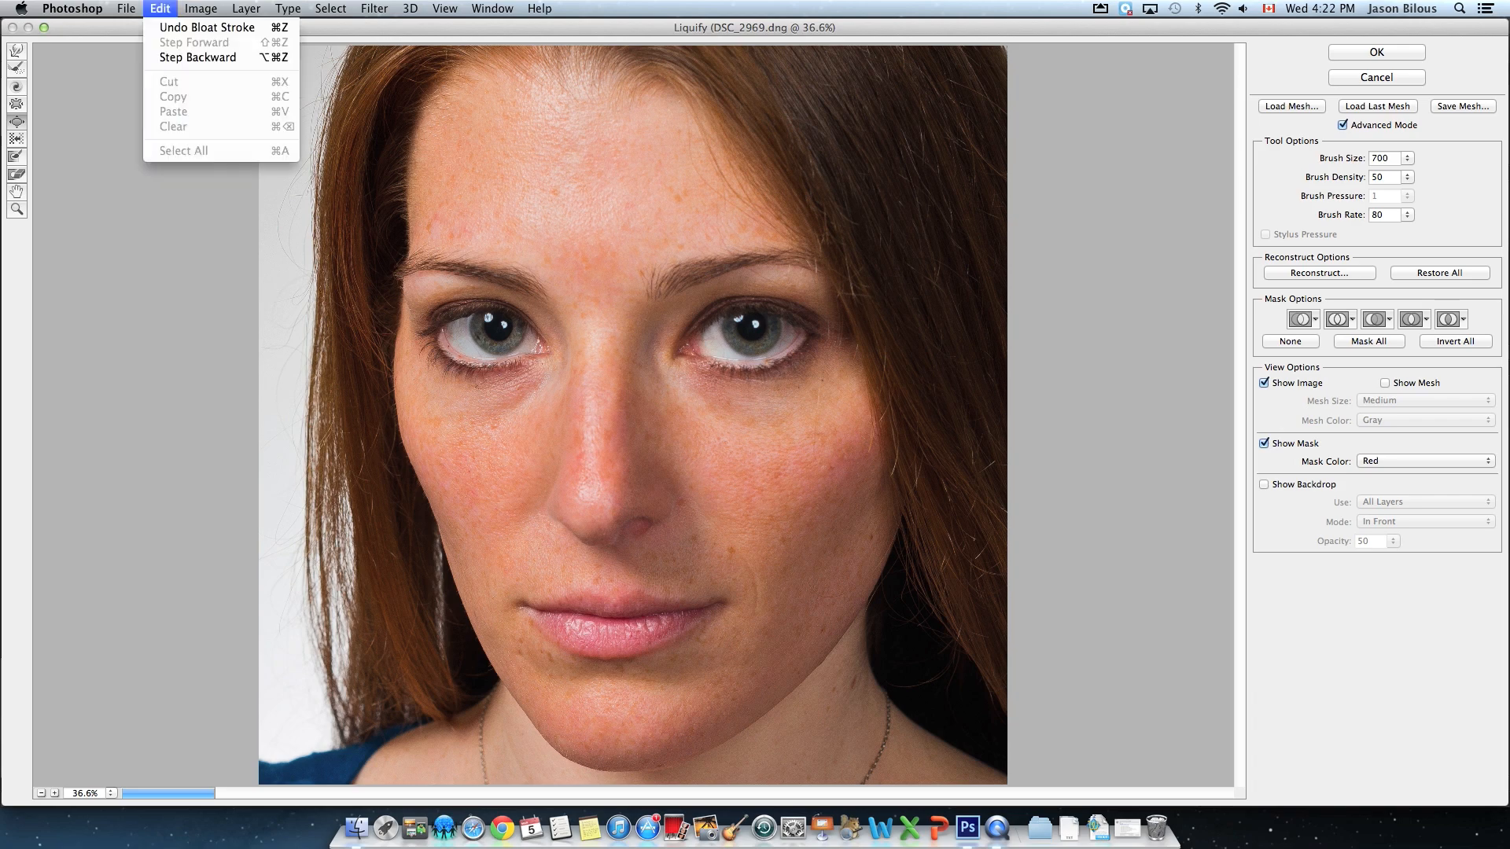
{"action": "left_click", "coordinate": [176, 60]}
{"action": "left_click", "coordinate": [160, 8]}
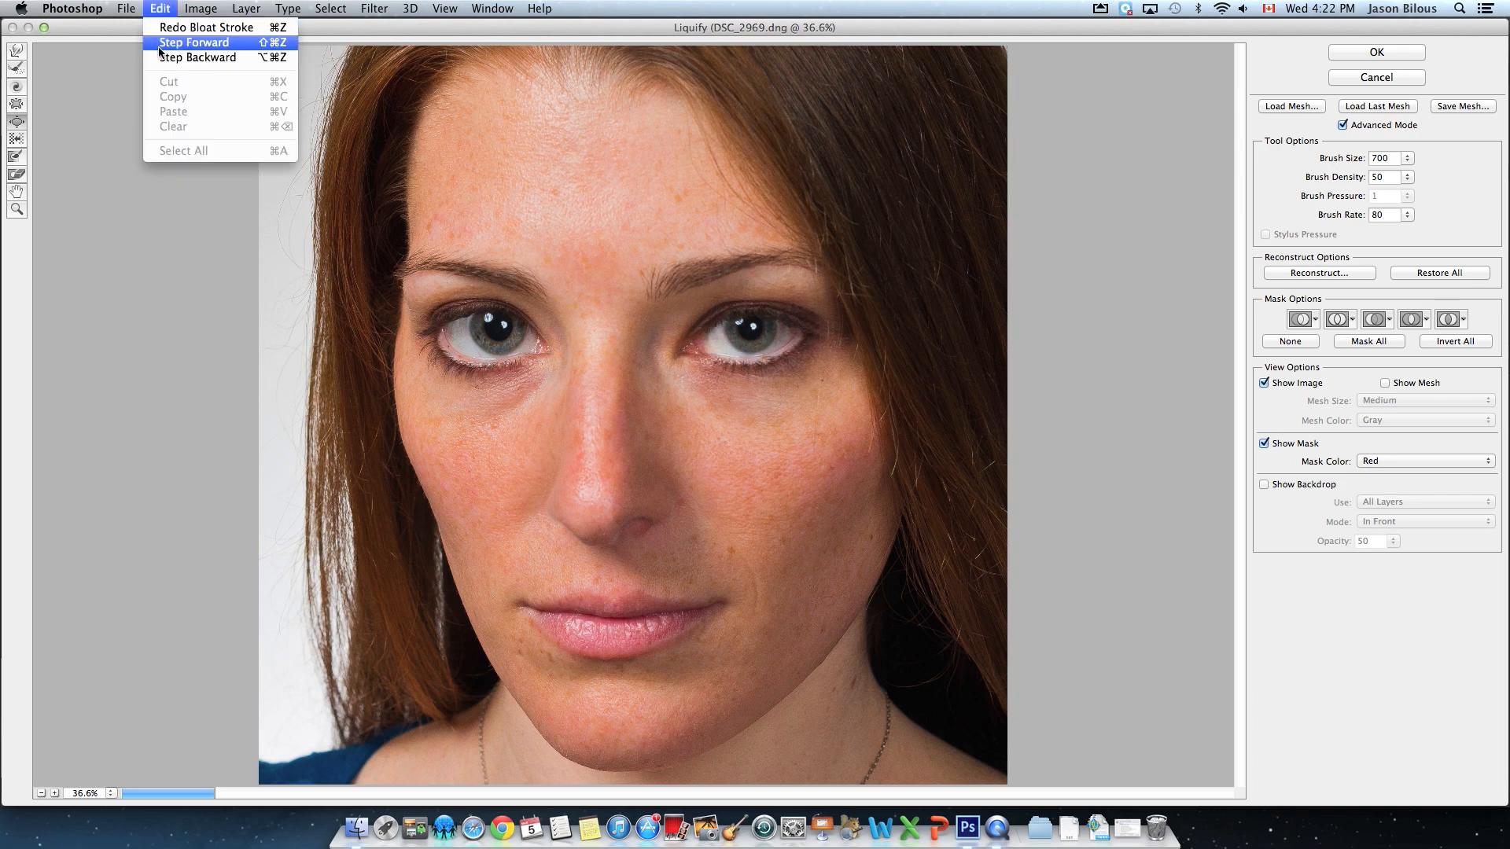
{"action": "left_click", "coordinate": [176, 57]}
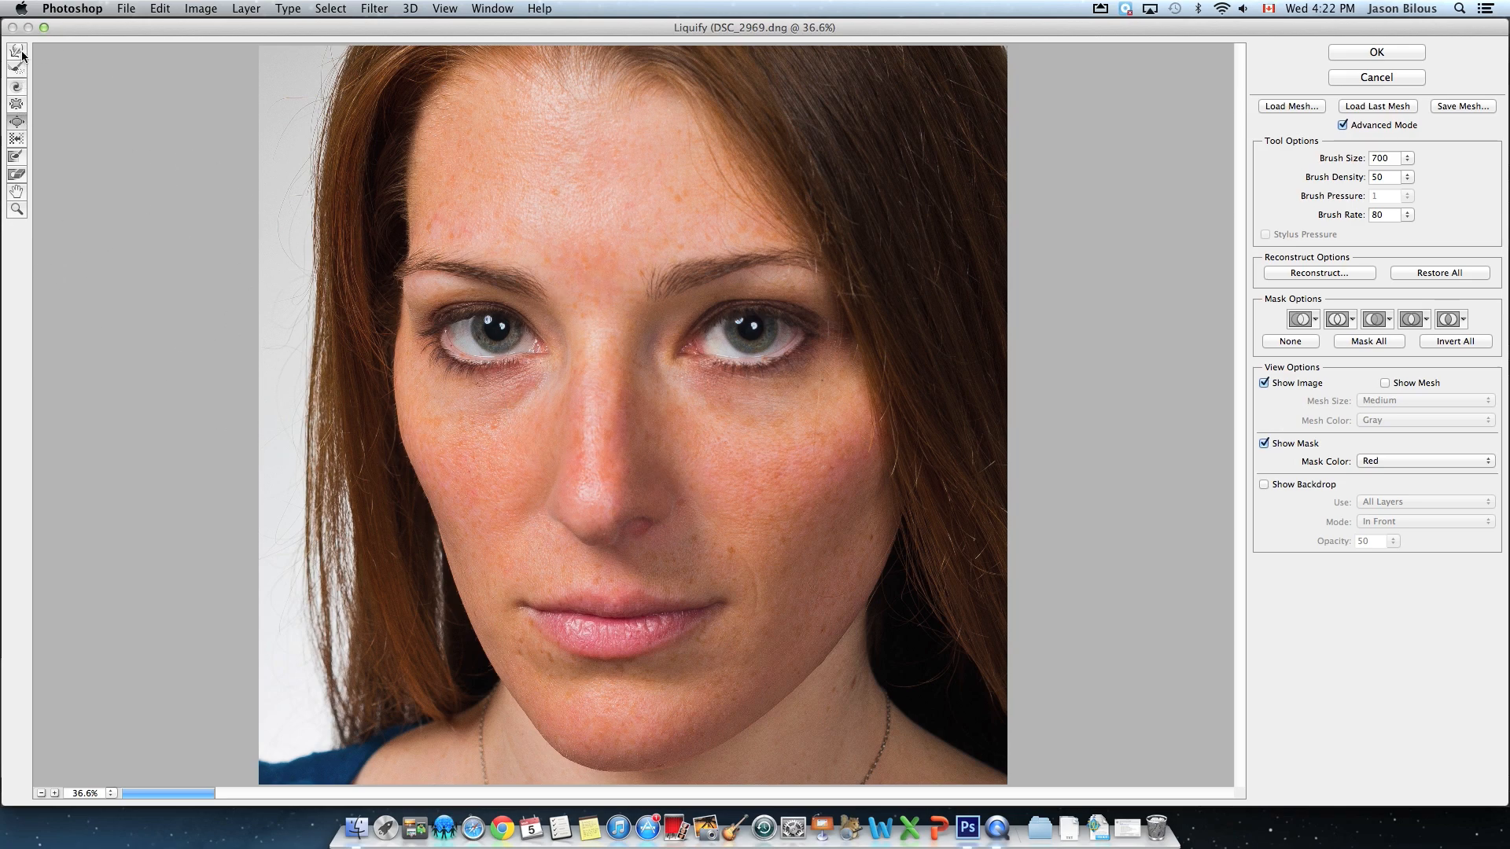
Apply the Liquify filter to the portrait and deselect the head area
{"action": "left_click", "coordinate": [17, 119]}
{"action": "left_click", "coordinate": [1376, 52]}
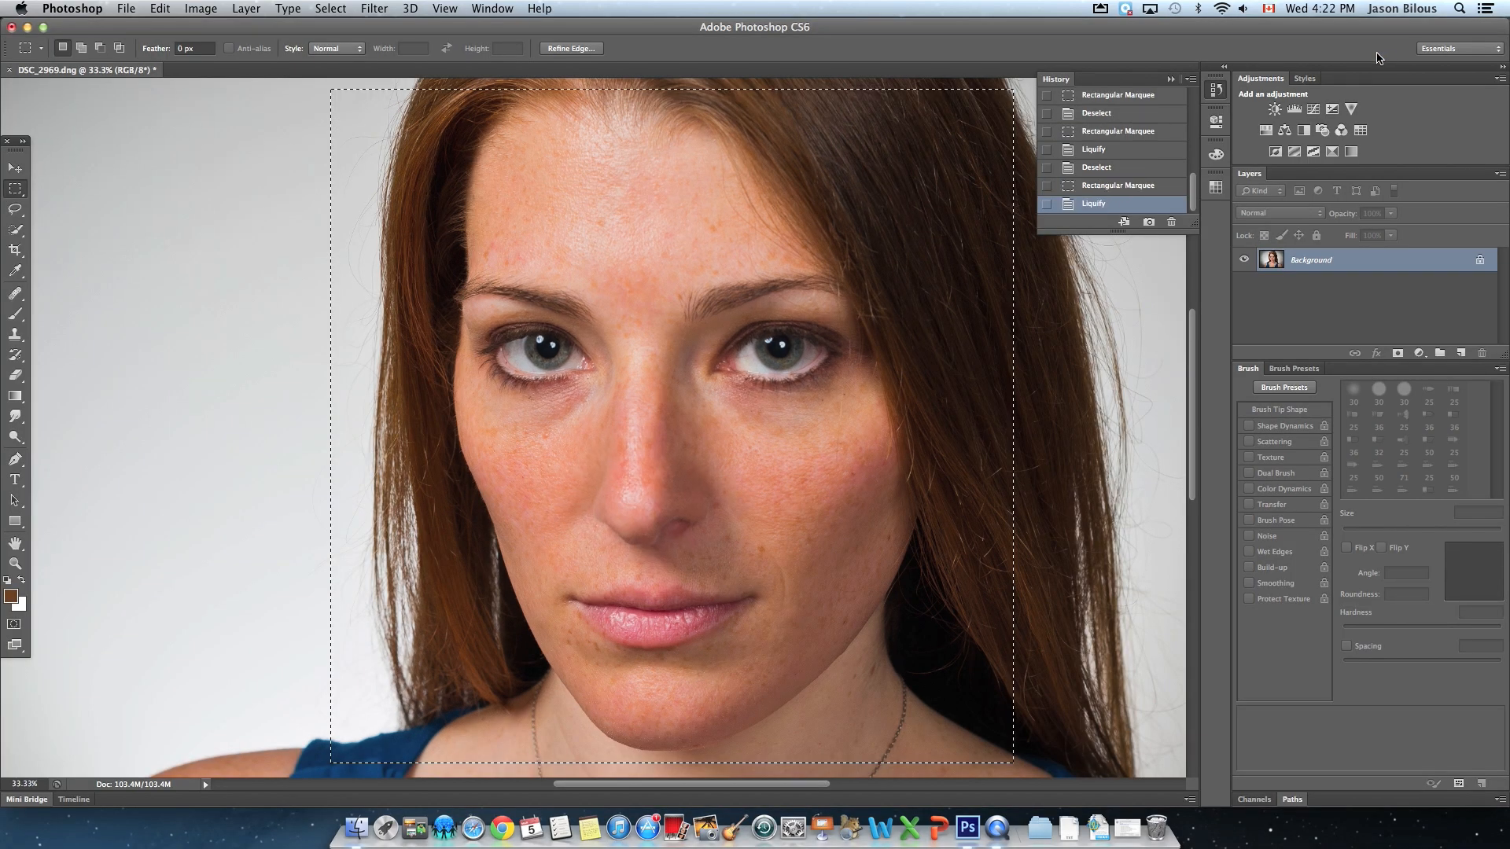
{"action": "left_click", "coordinate": [675, 417]}
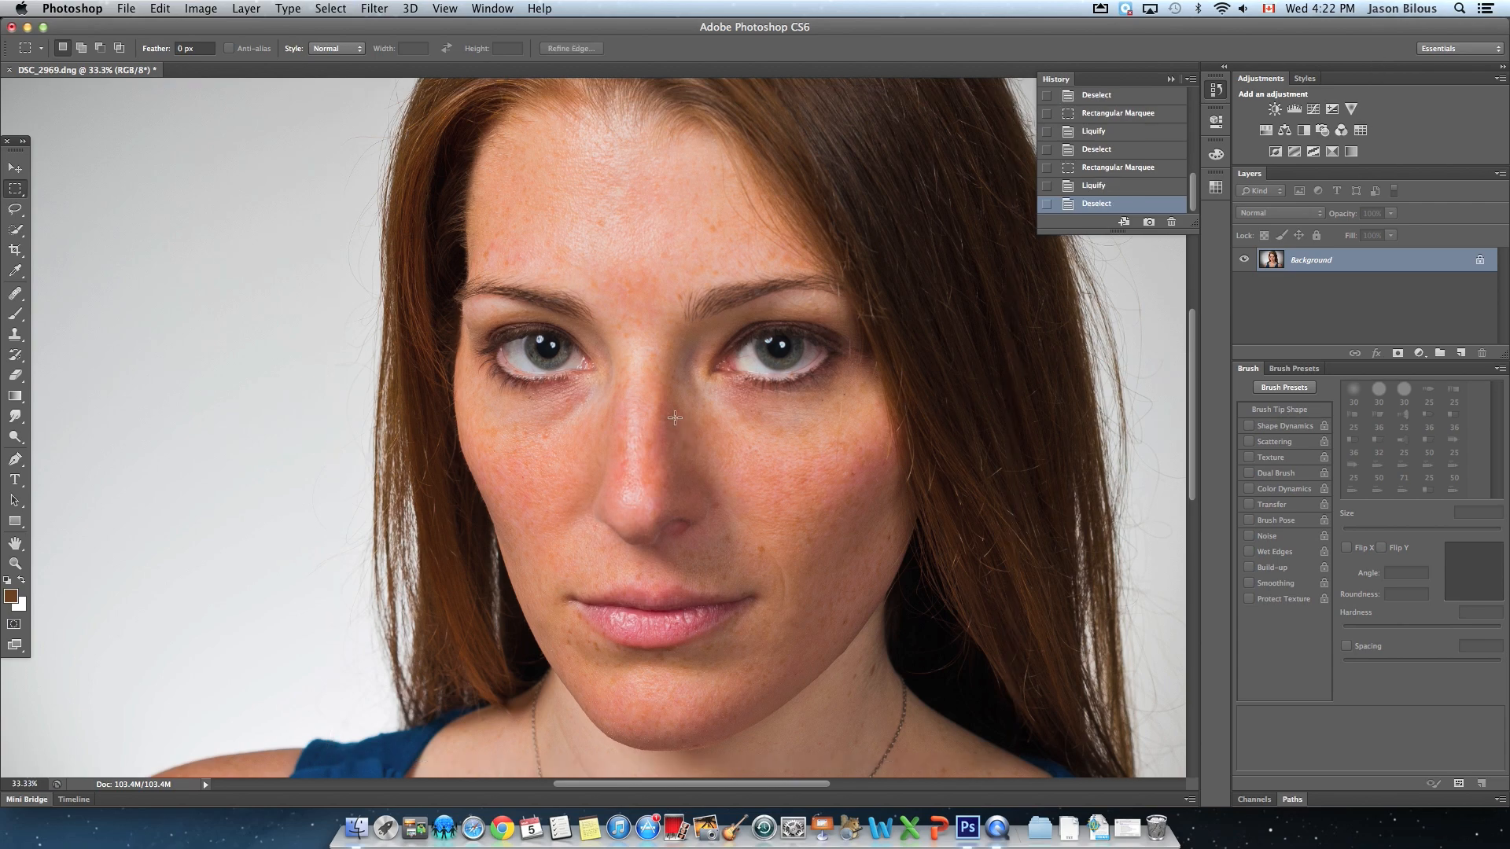
Compare the original DSC_2969.dng snapshot with the final Deselect history state at full image view
{"action": "key", "text": "super+0"}
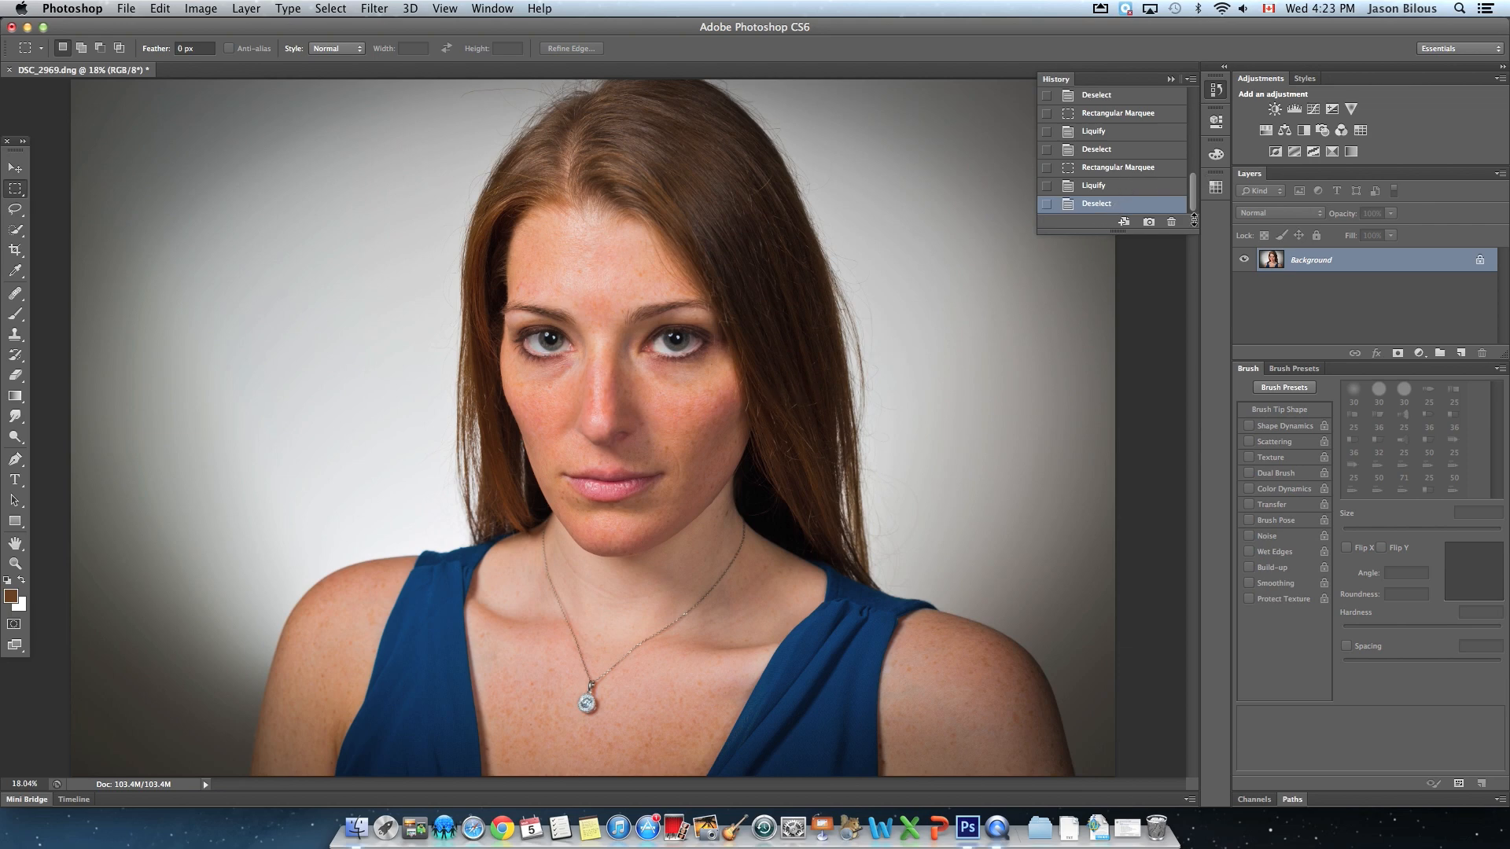
{"action": "left_click_drag", "start_coordinate": [1194, 228], "coordinate": [1193, 510]}
{"action": "left_click", "coordinate": [1097, 98]}
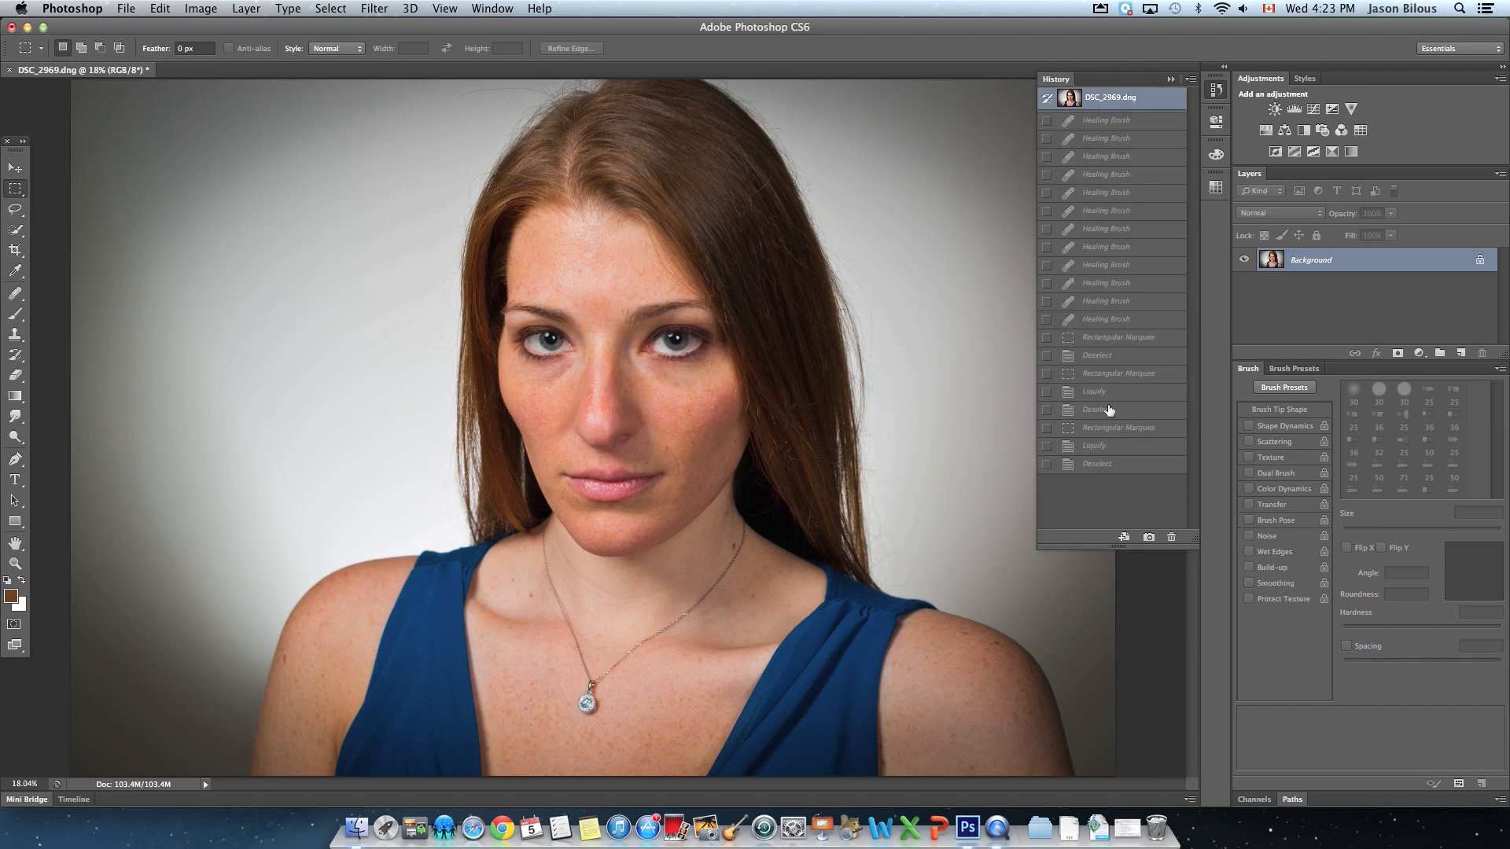
{"action": "left_click", "coordinate": [1099, 466]}
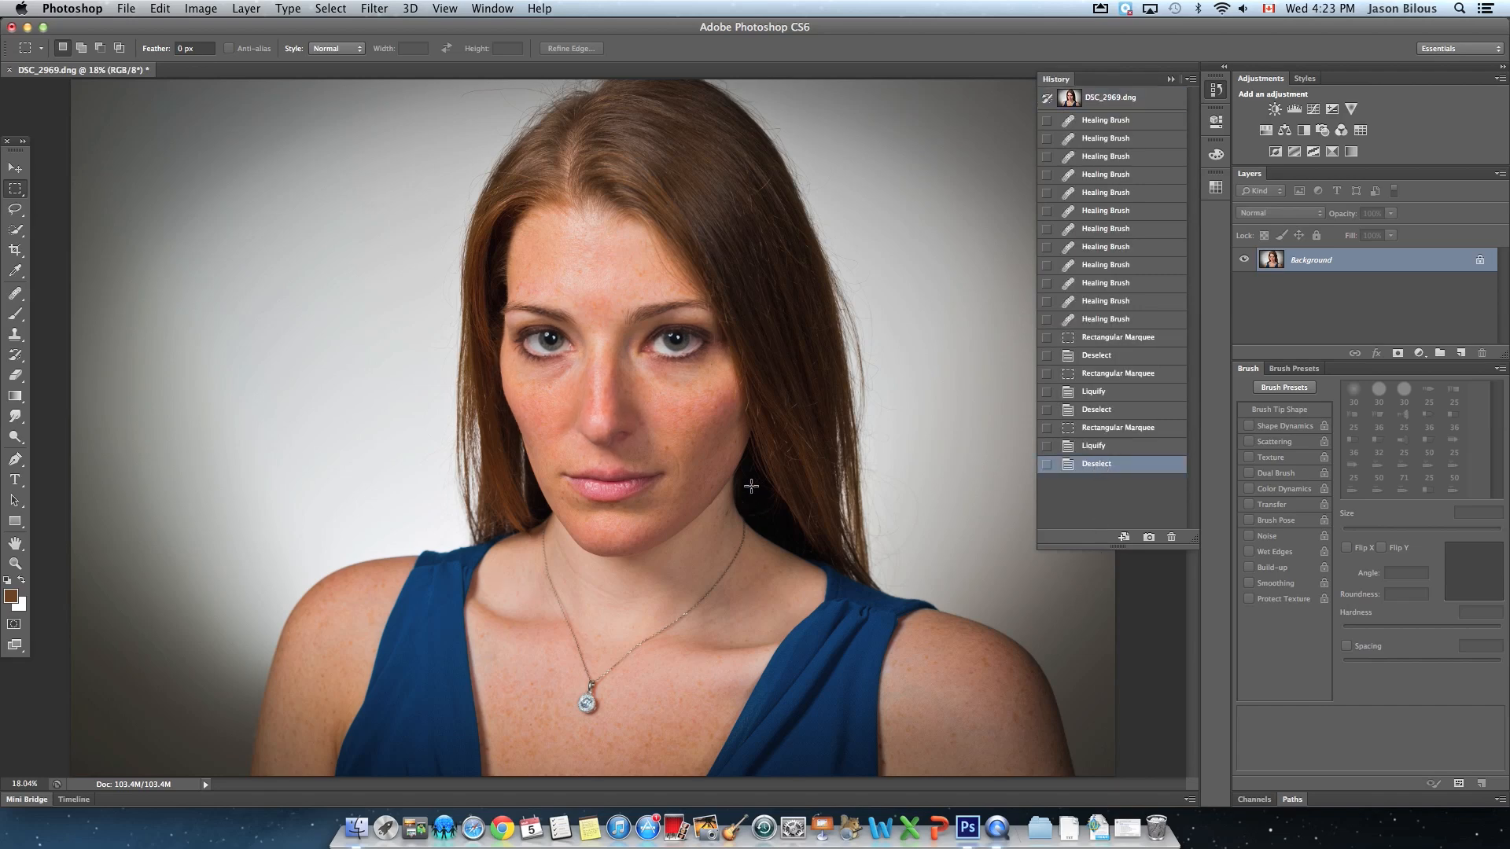
Examine the retouched face up close and in the context of the whole portrait
{"action": "left_click", "coordinate": [16, 565]}
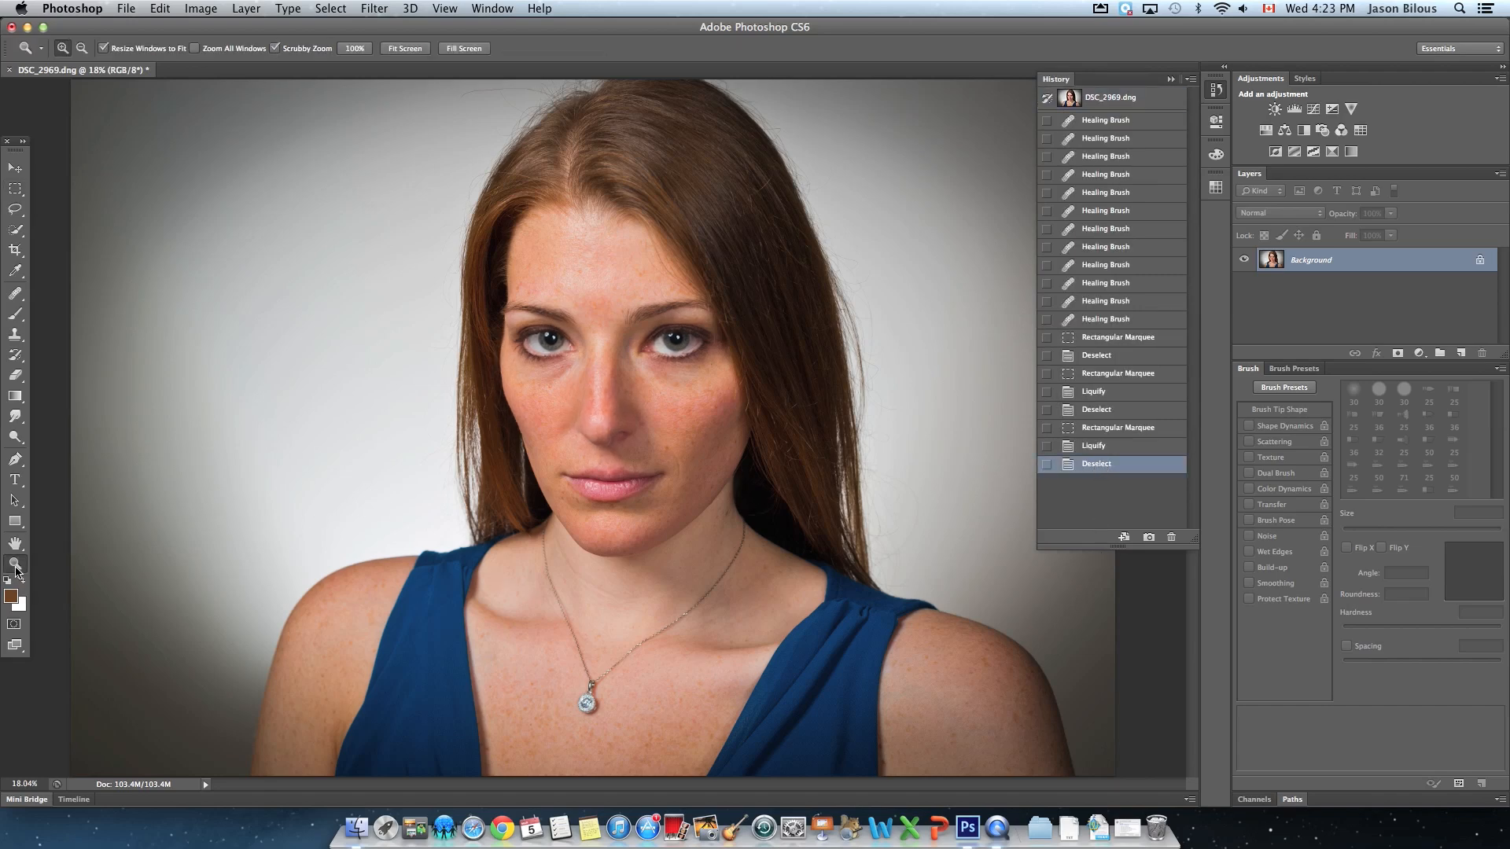
{"action": "left_click", "coordinate": [649, 361]}
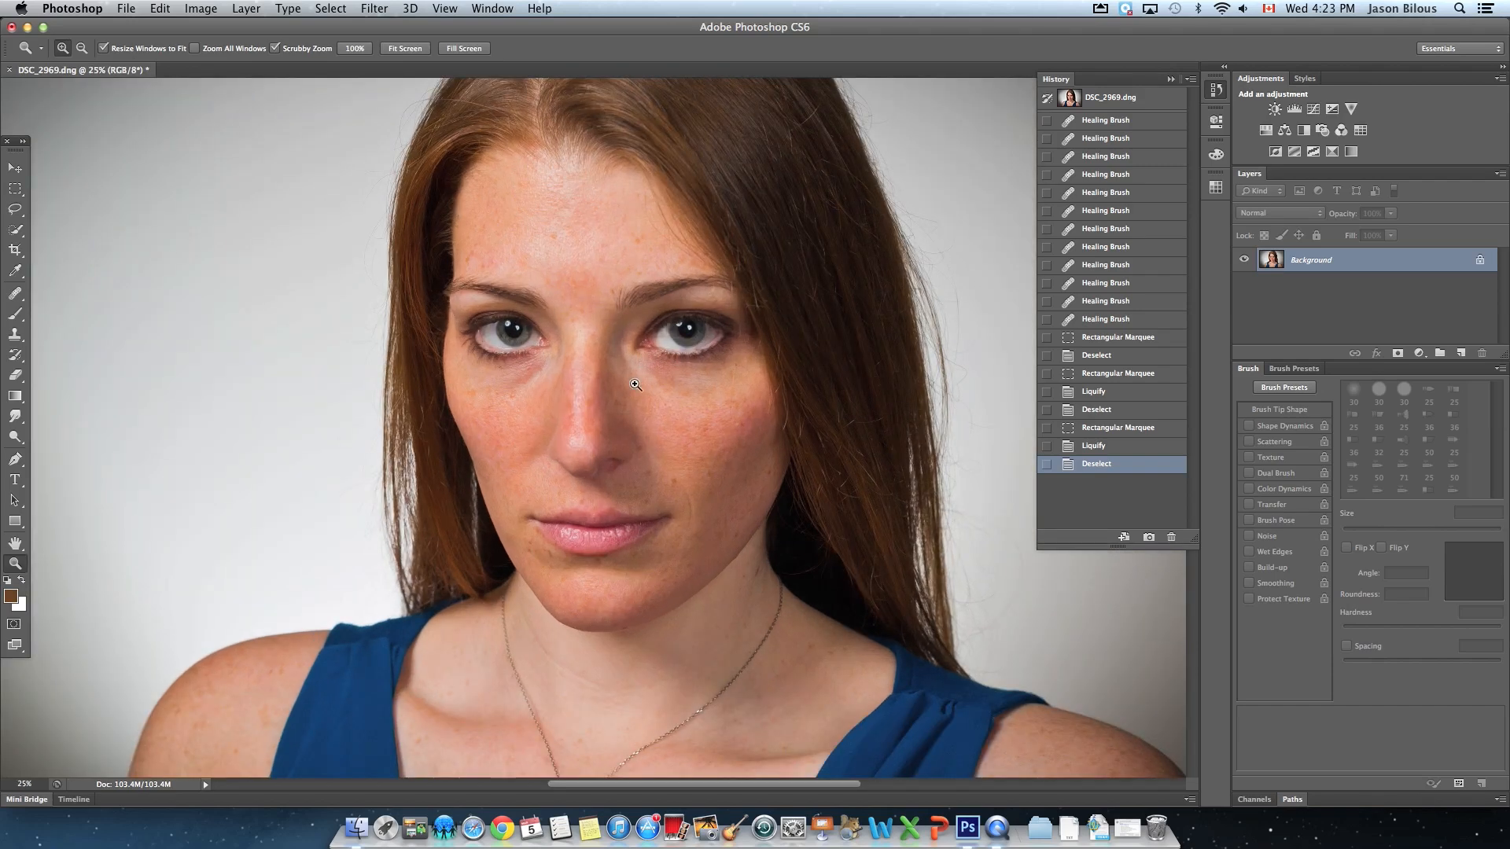
{"action": "left_click", "coordinate": [635, 384]}
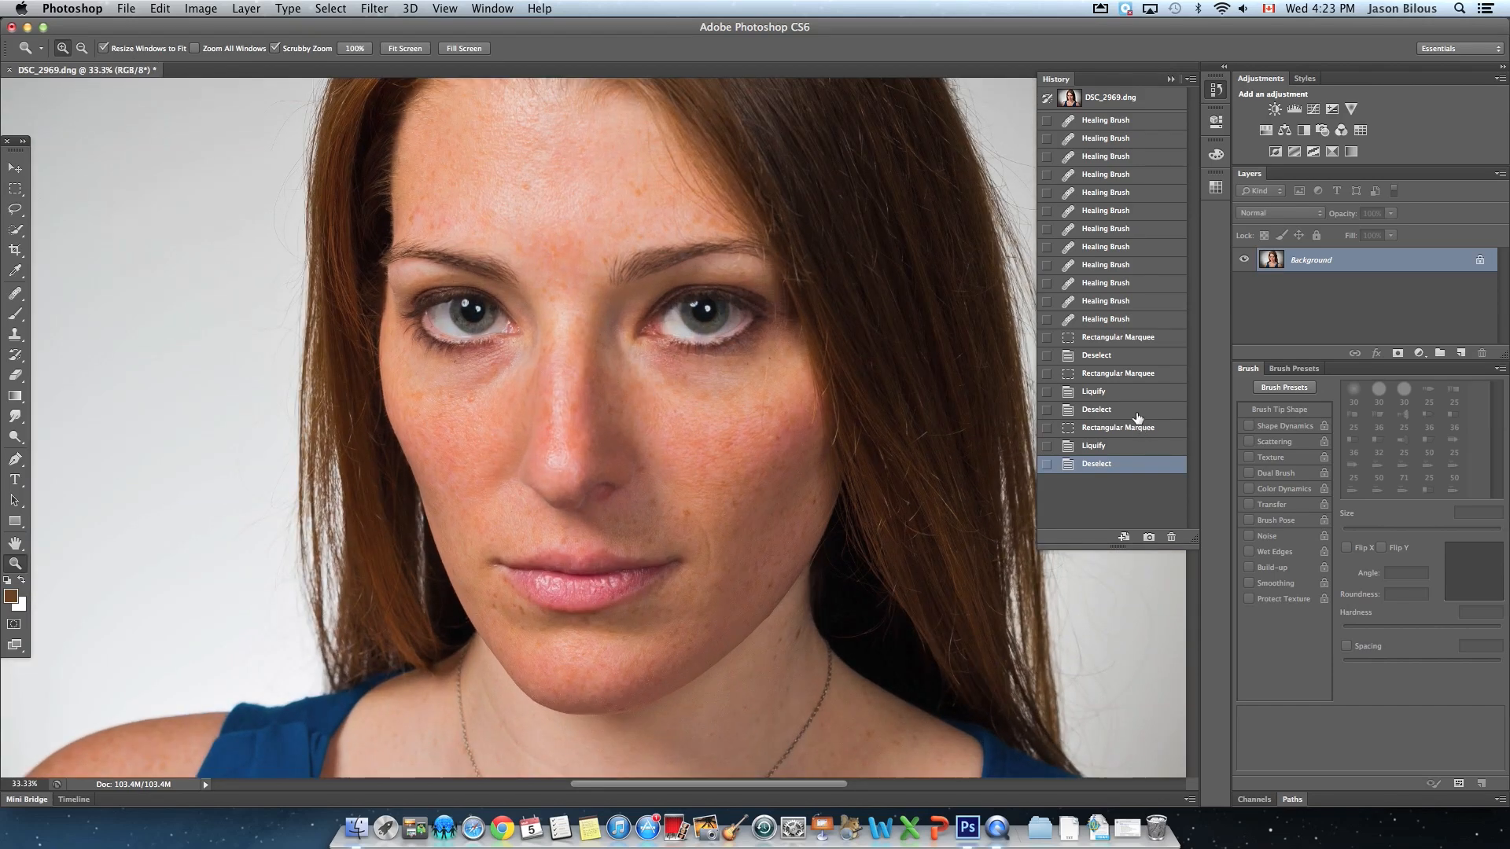
{"action": "key", "text": "alt"}
{"action": "left_click", "coordinate": [659, 461], "text": "alt"}
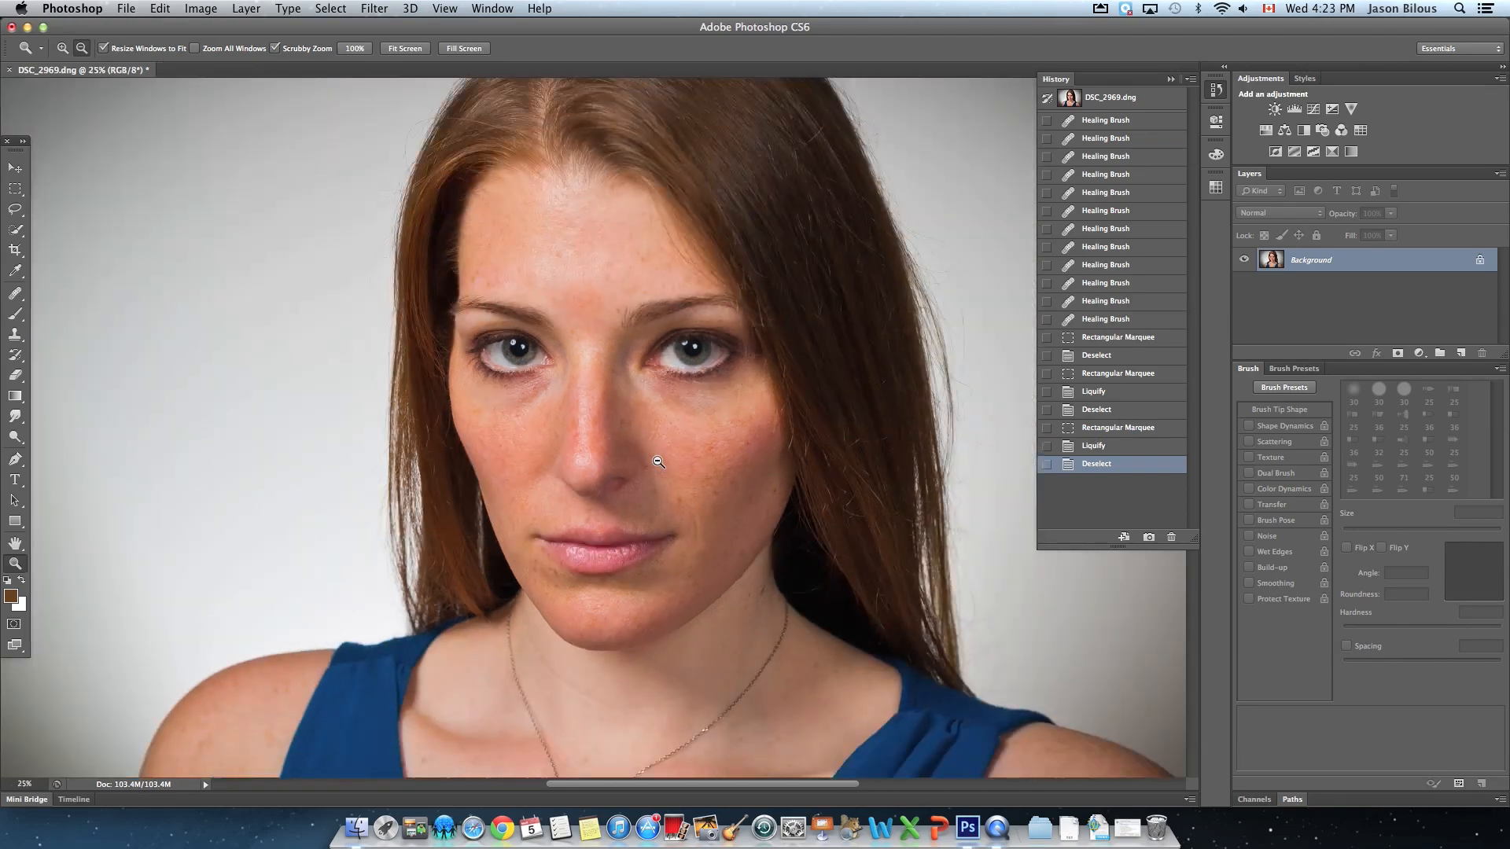
{"action": "left_click", "coordinate": [659, 462], "text": "alt"}
{"action": "left_click", "coordinate": [658, 464], "text": "alt"}
{"action": "left_click", "coordinate": [656, 466]}
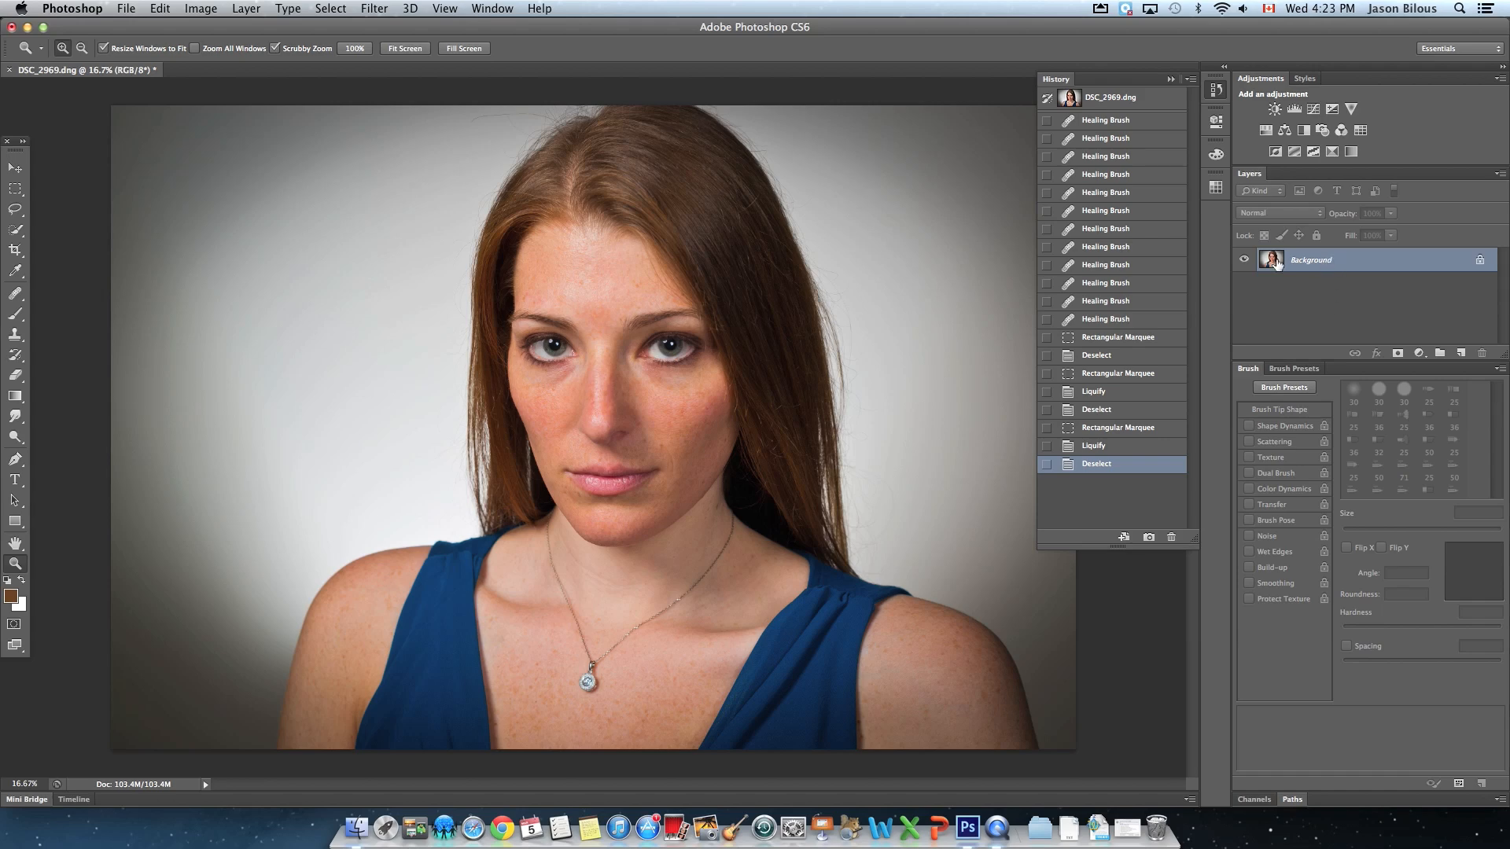
Convert the portrait to CMYK Color mode, accepting the U.S. Web Coated (SWOP) v2 profile
{"action": "left_click", "coordinate": [200, 9]}
{"action": "mouse_move", "coordinate": [209, 32]}
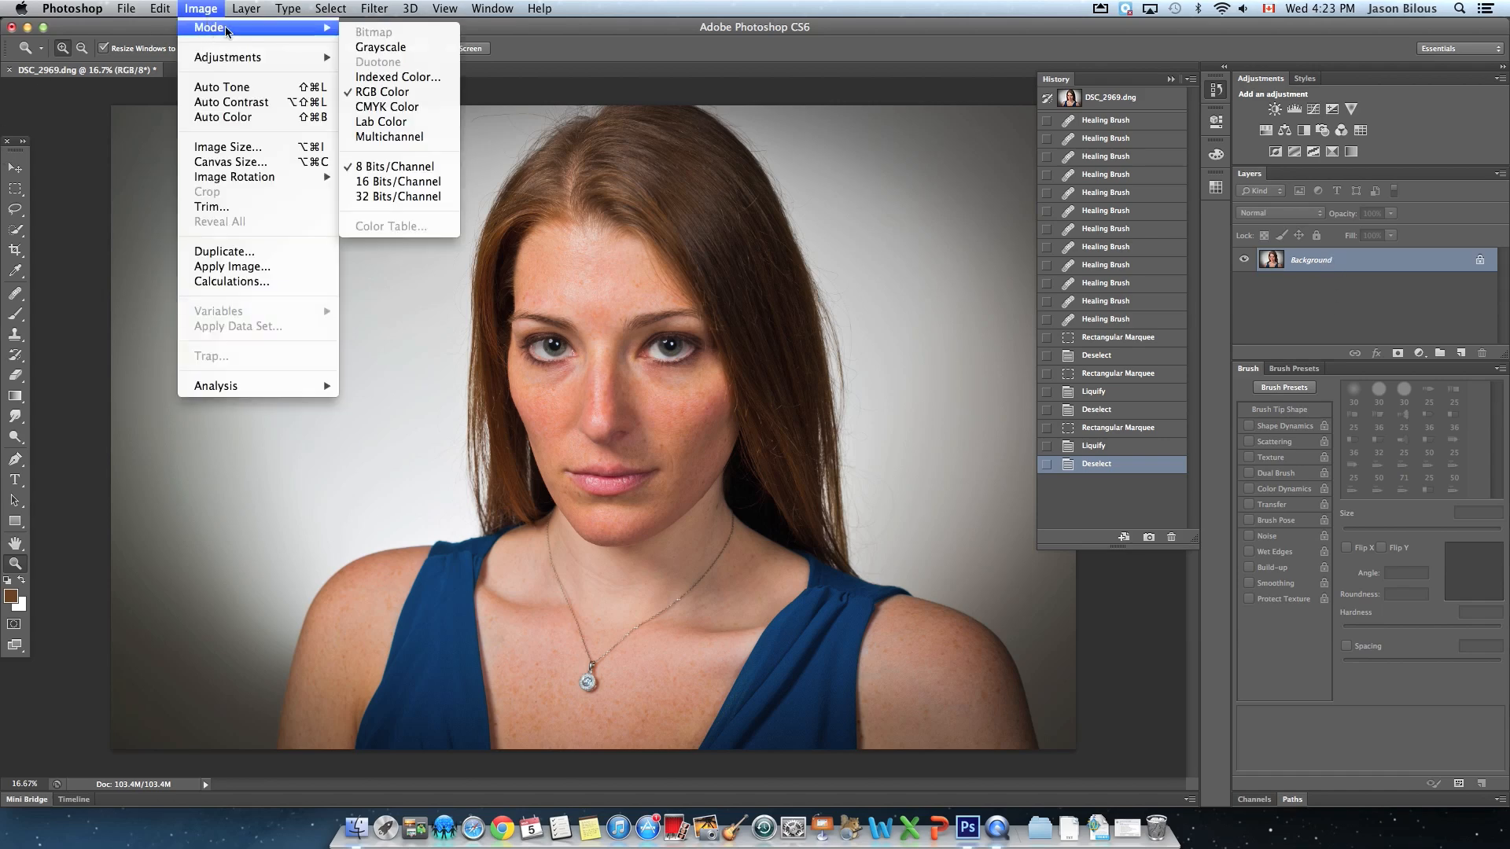
{"action": "left_click", "coordinate": [378, 108]}
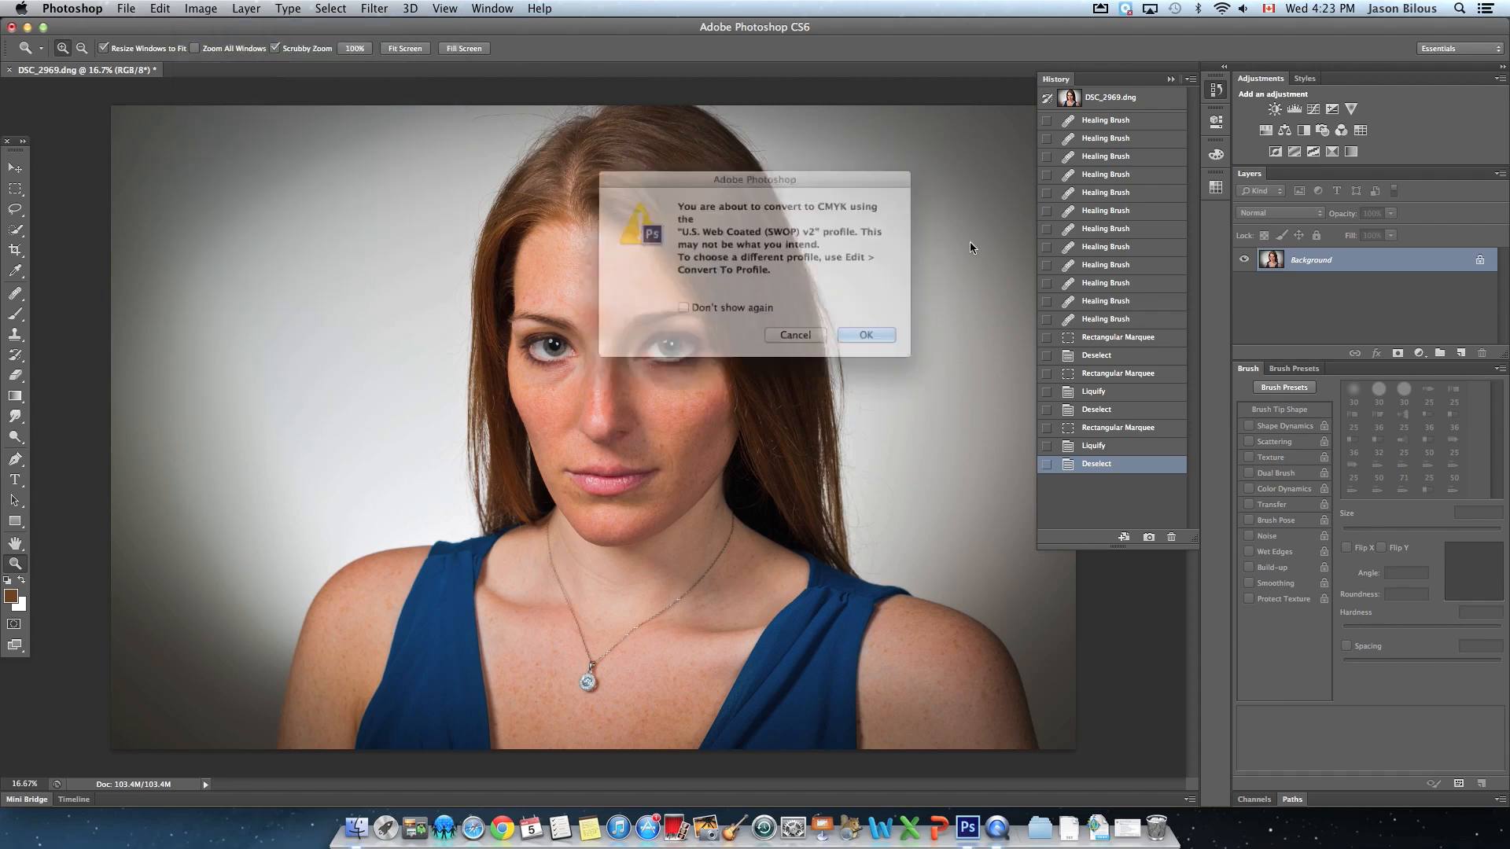
{"action": "left_click", "coordinate": [862, 341]}
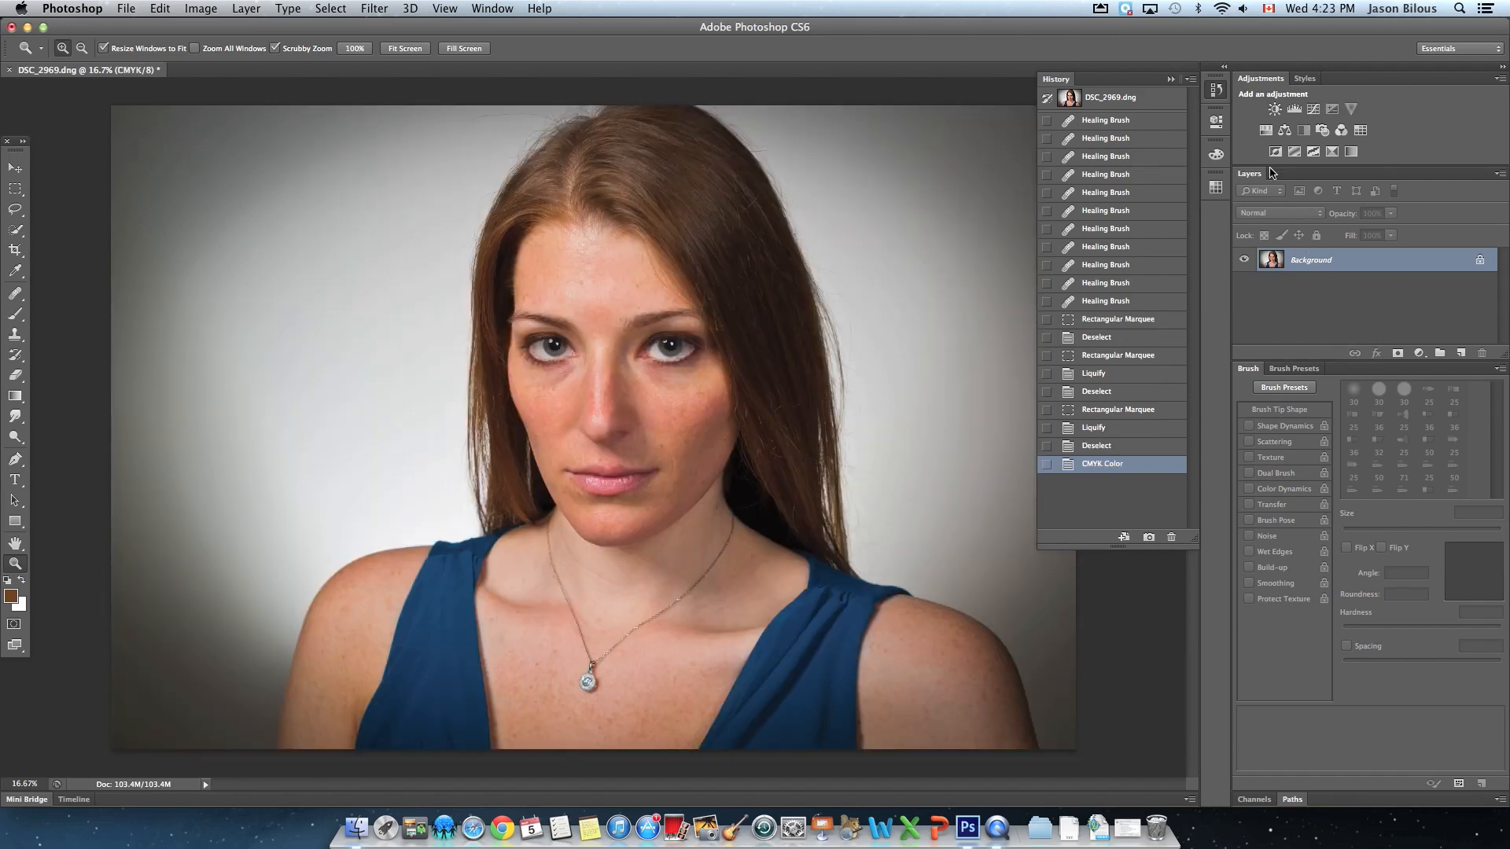
Show the image channels and group Channels and Paths together with Layers
{"action": "left_click", "coordinate": [493, 8]}
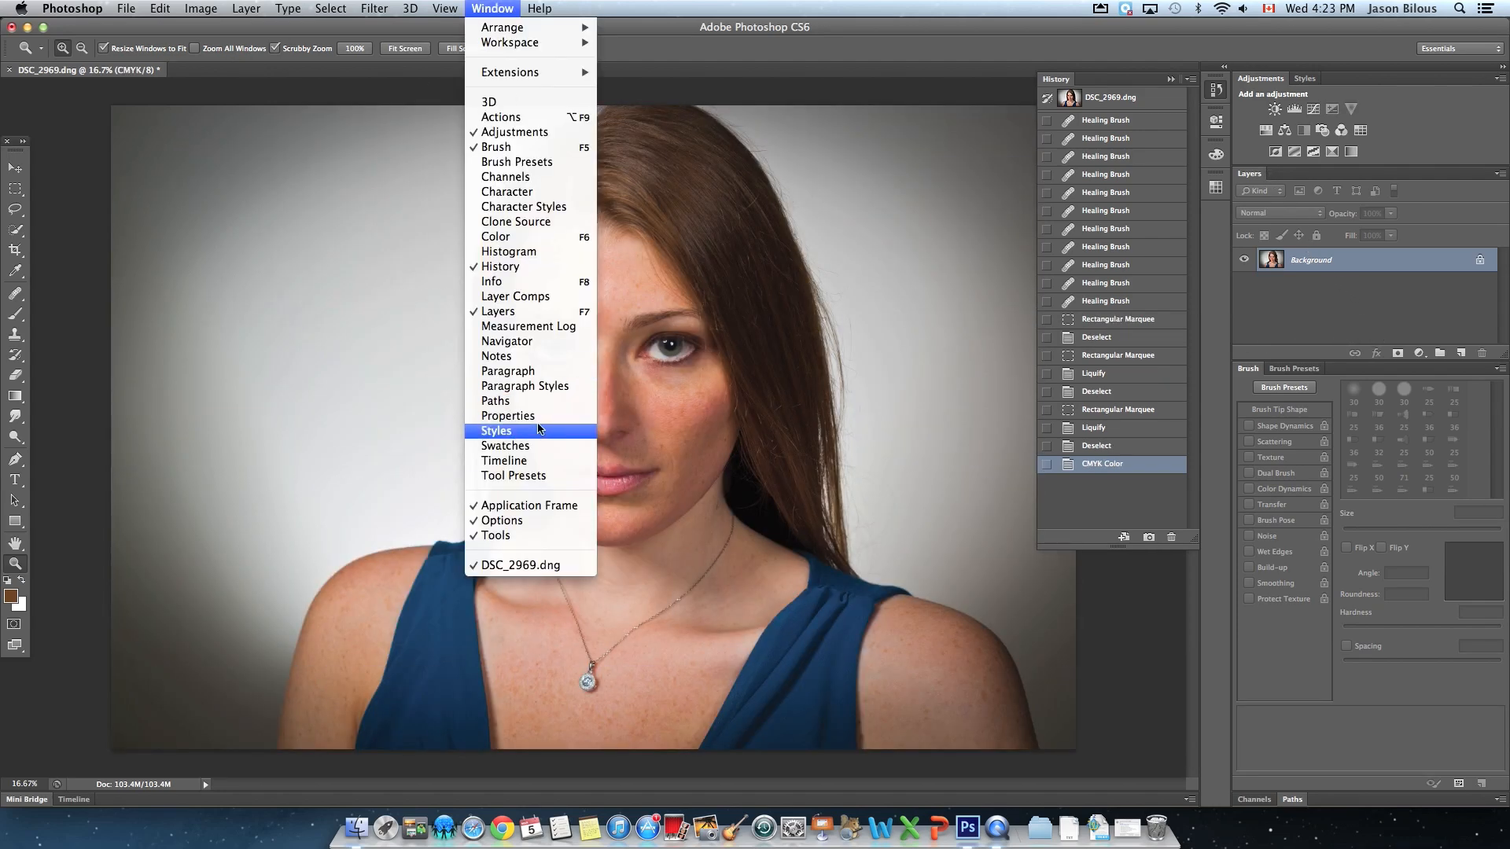
{"action": "left_click", "coordinate": [507, 177]}
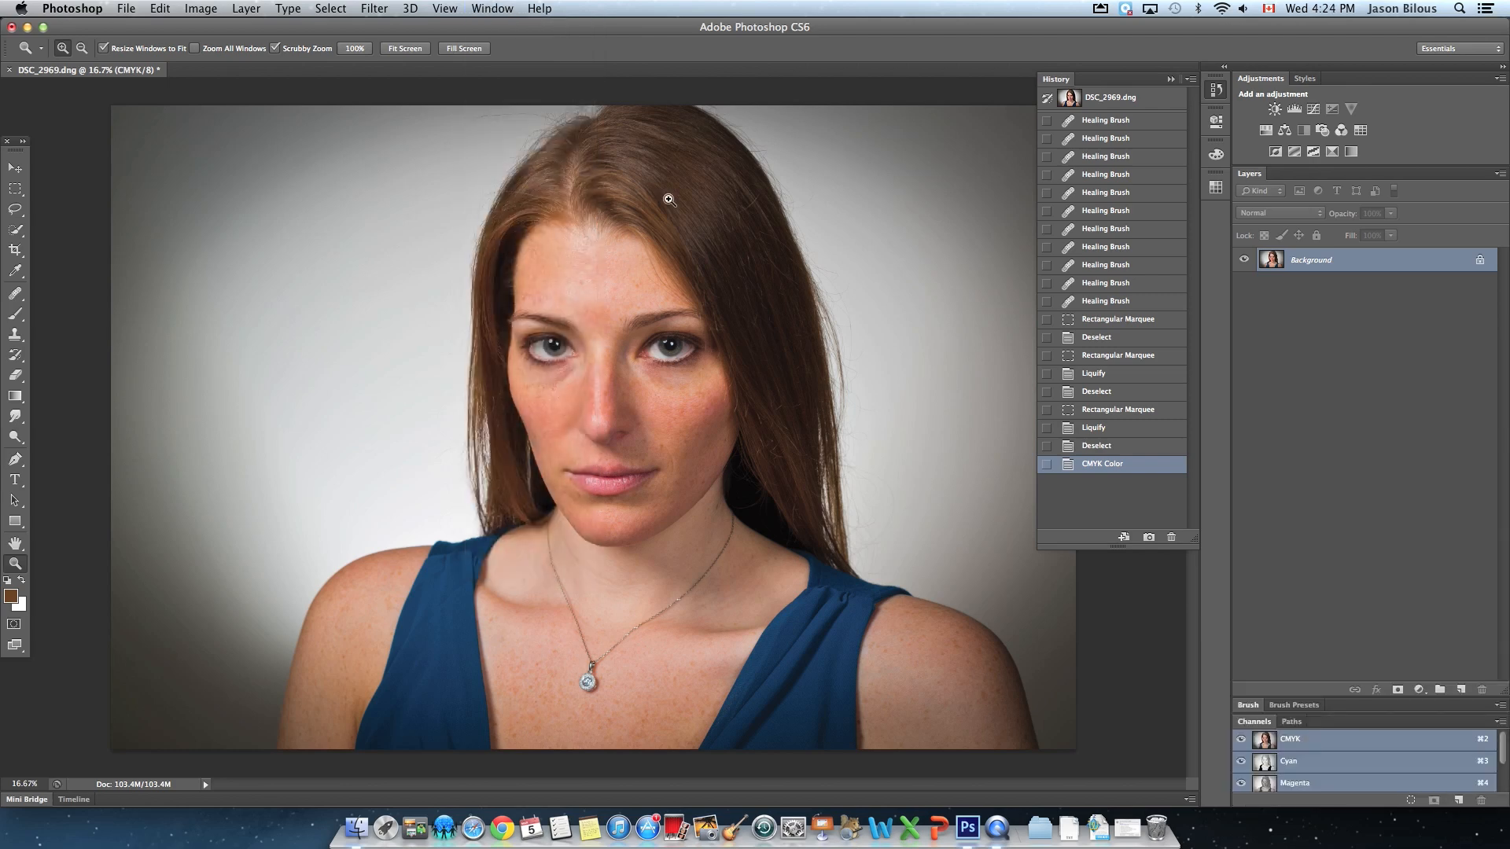
{"action": "left_click_drag", "start_coordinate": [1259, 722], "coordinate": [1290, 175]}
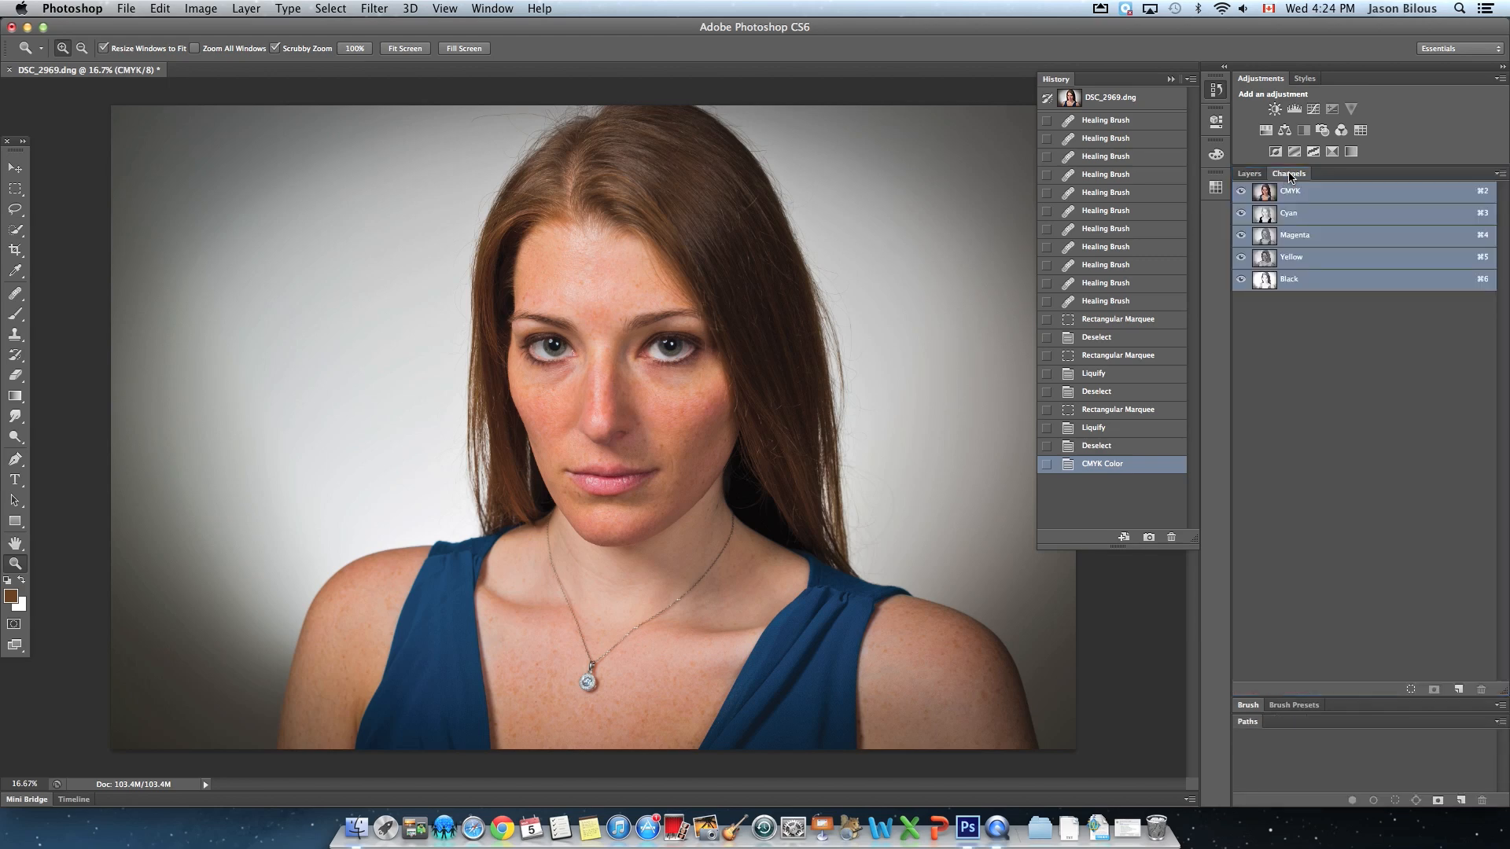
{"action": "left_click_drag", "start_coordinate": [1256, 731], "coordinate": [1337, 185]}
{"action": "left_click", "coordinate": [1251, 175]}
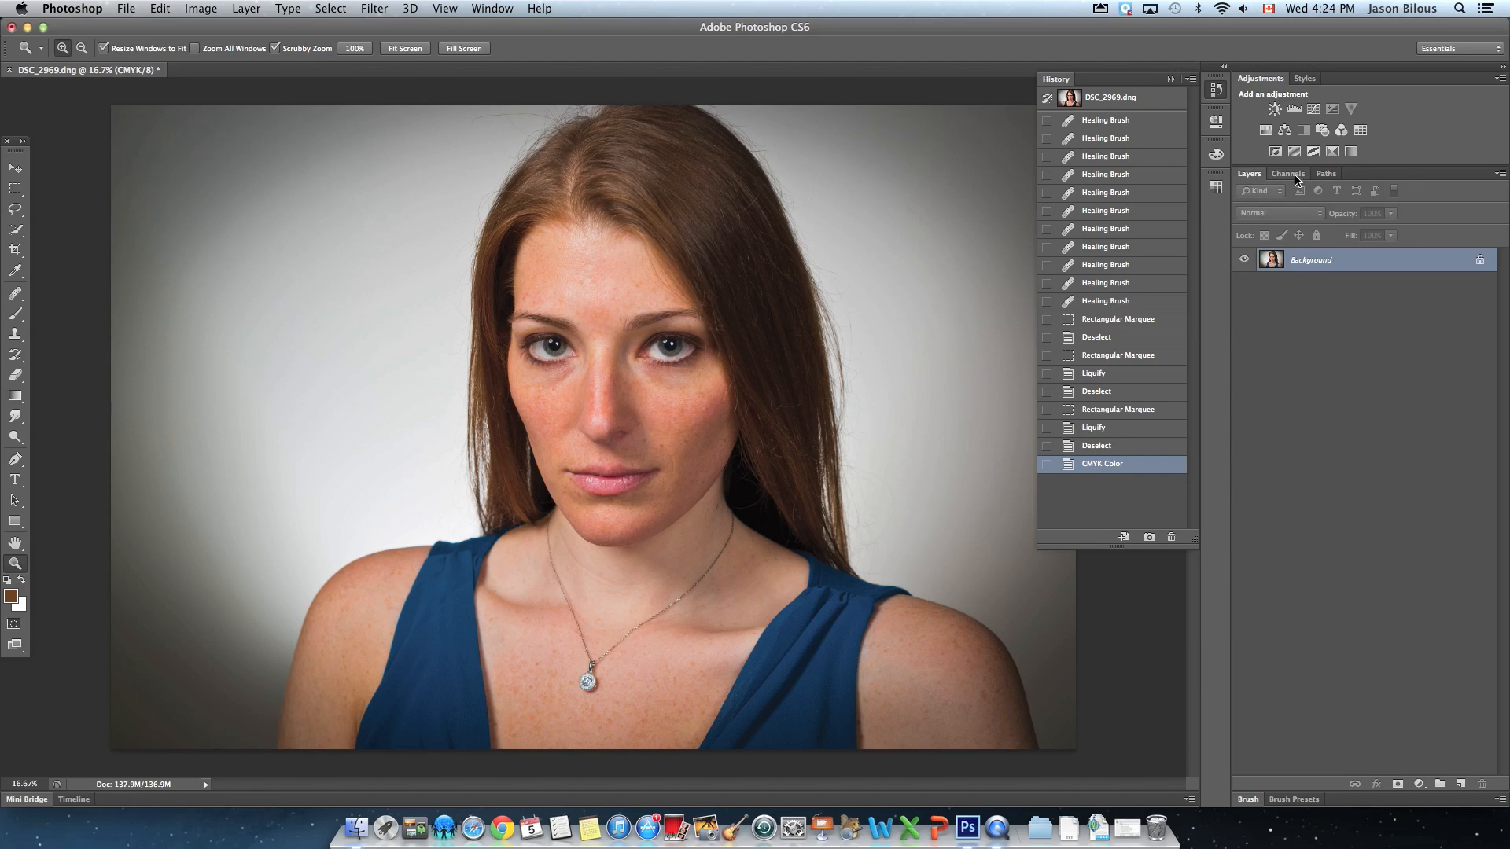
{"action": "left_click", "coordinate": [1294, 174]}
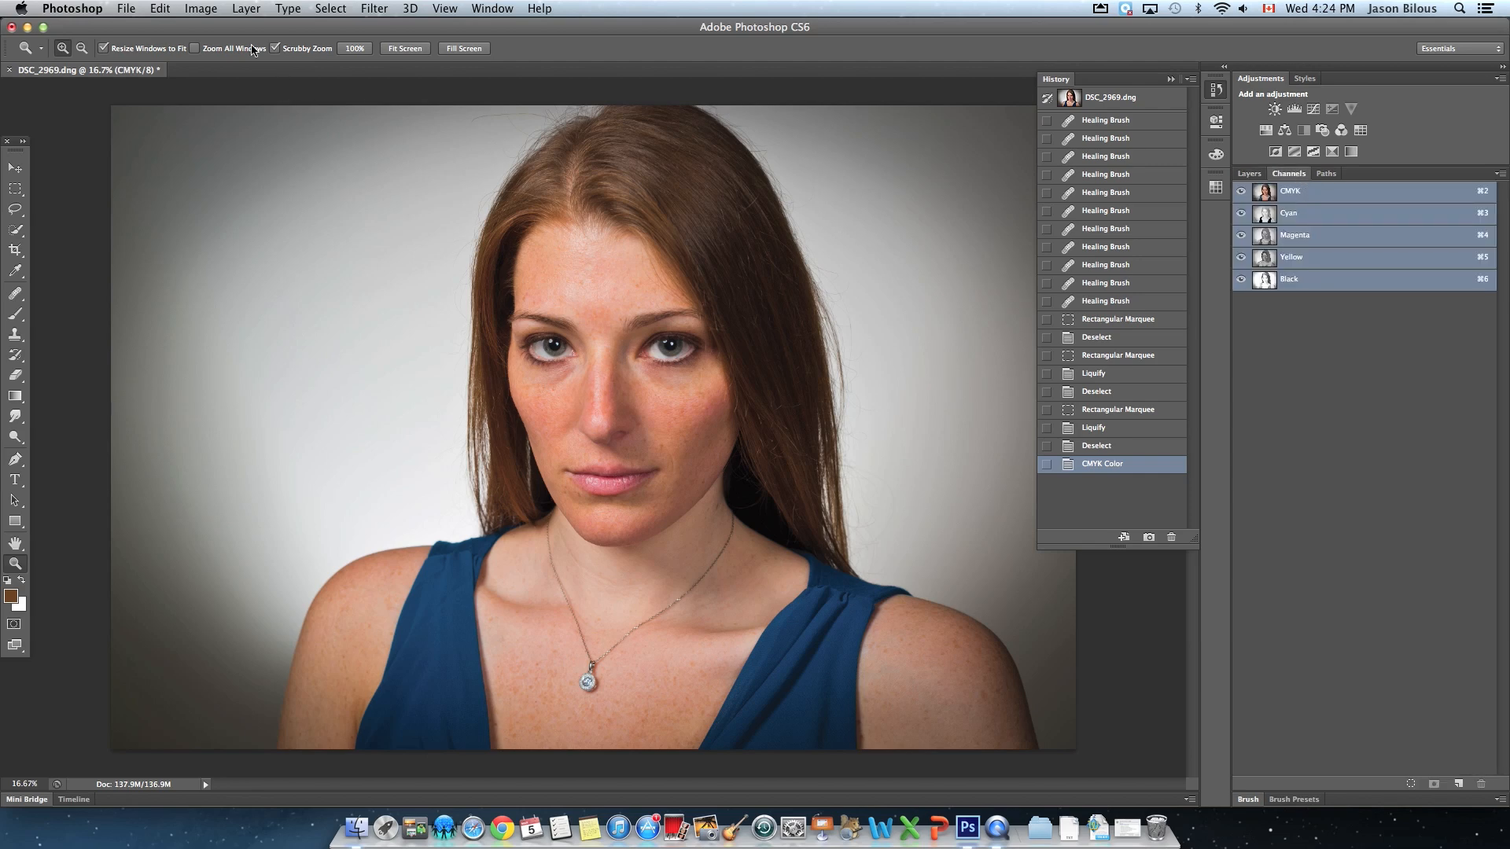
Examine the Cyan, Magenta, Yellow and Black channels individually to compare how each renders the skin
{"action": "left_click", "coordinate": [510, 8]}
{"action": "left_click", "coordinate": [510, 8]}
{"action": "left_click", "coordinate": [1290, 213]}
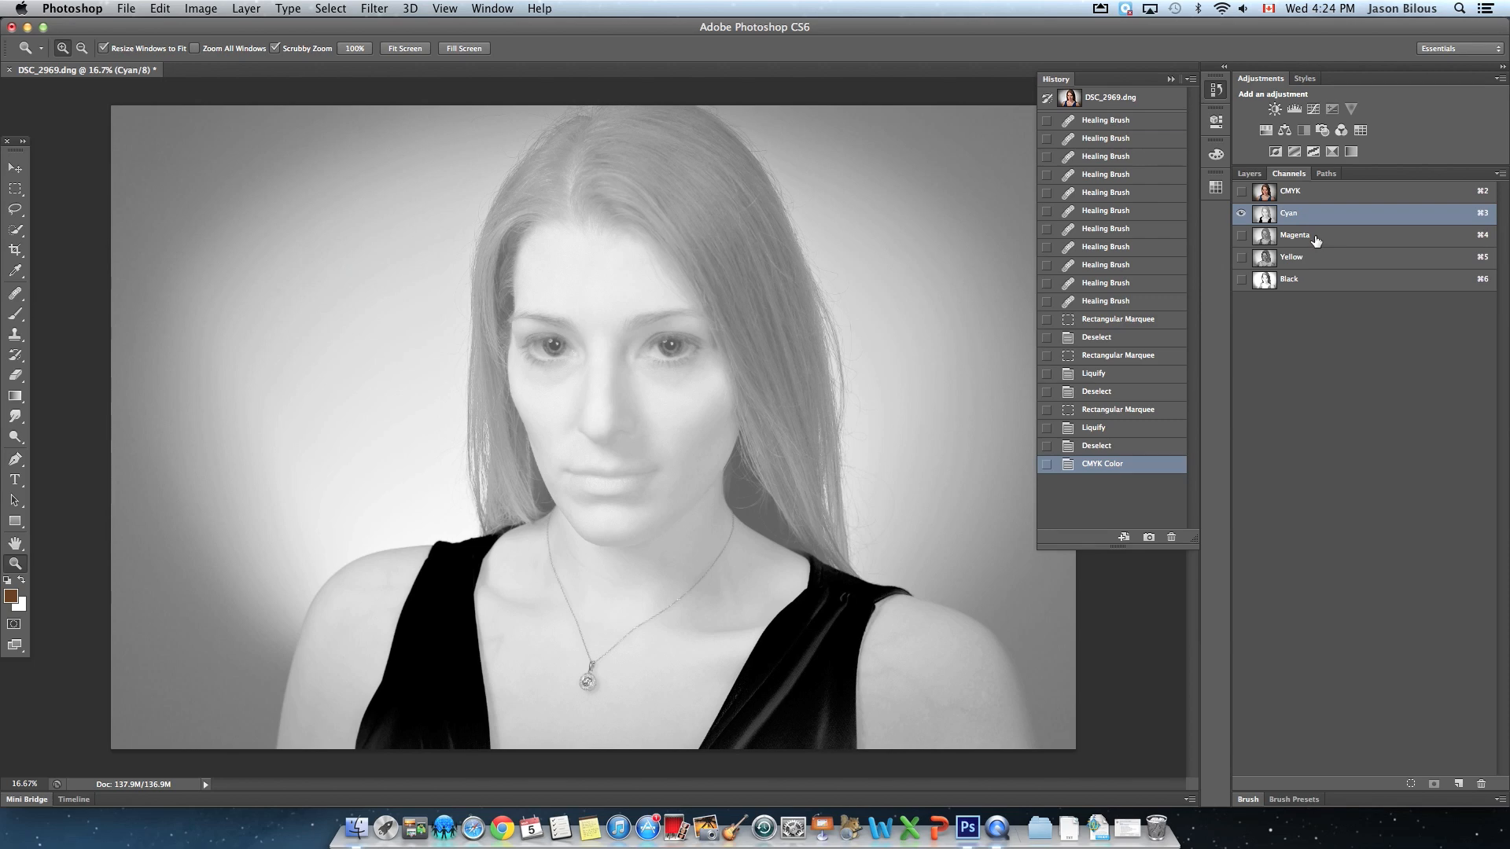
{"action": "left_click", "coordinate": [1315, 238]}
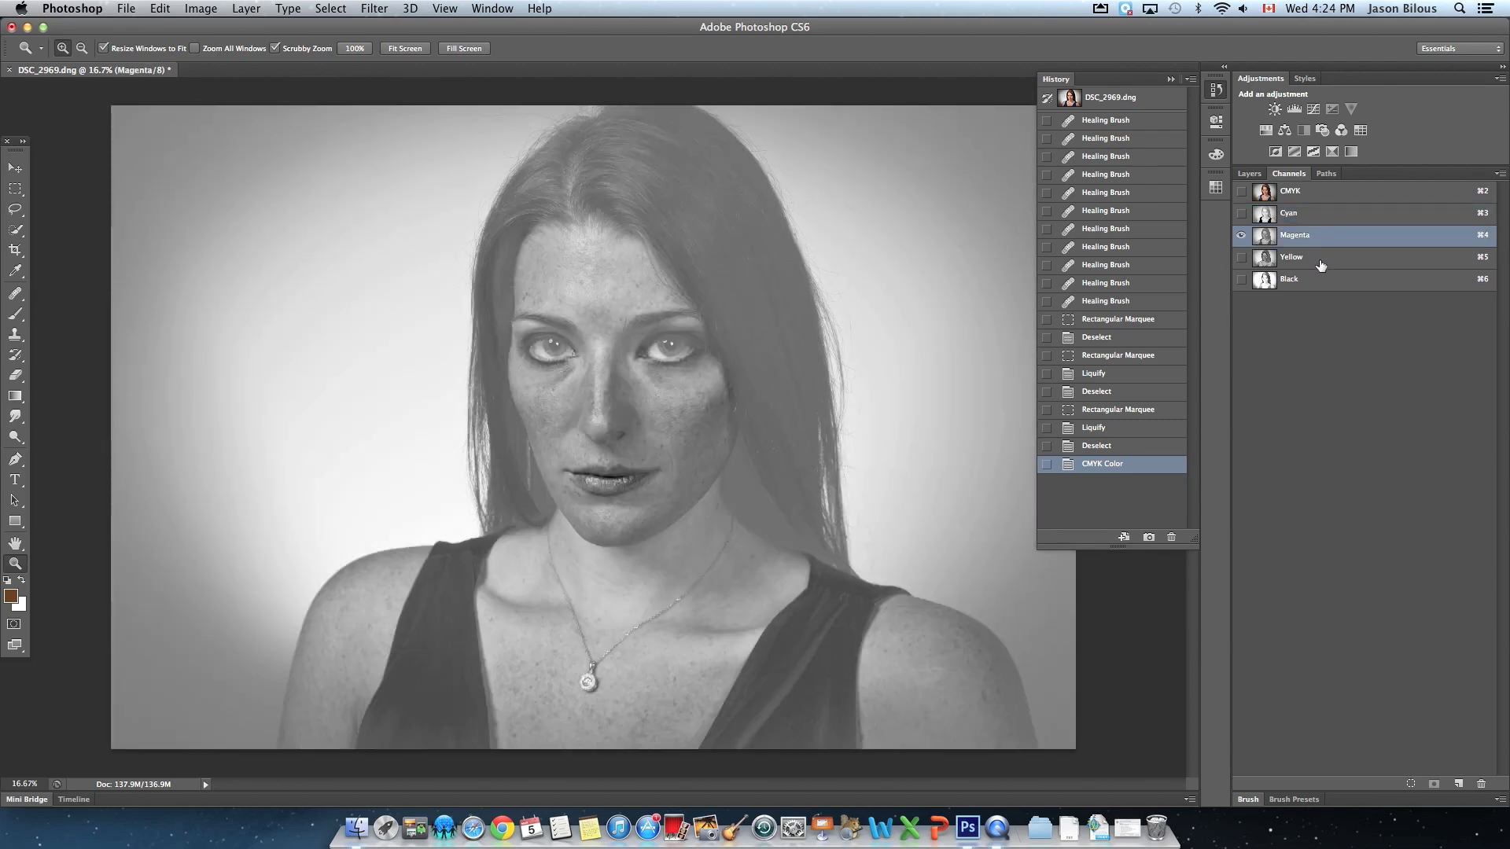
{"action": "left_click", "coordinate": [1321, 263]}
{"action": "left_click", "coordinate": [1311, 282]}
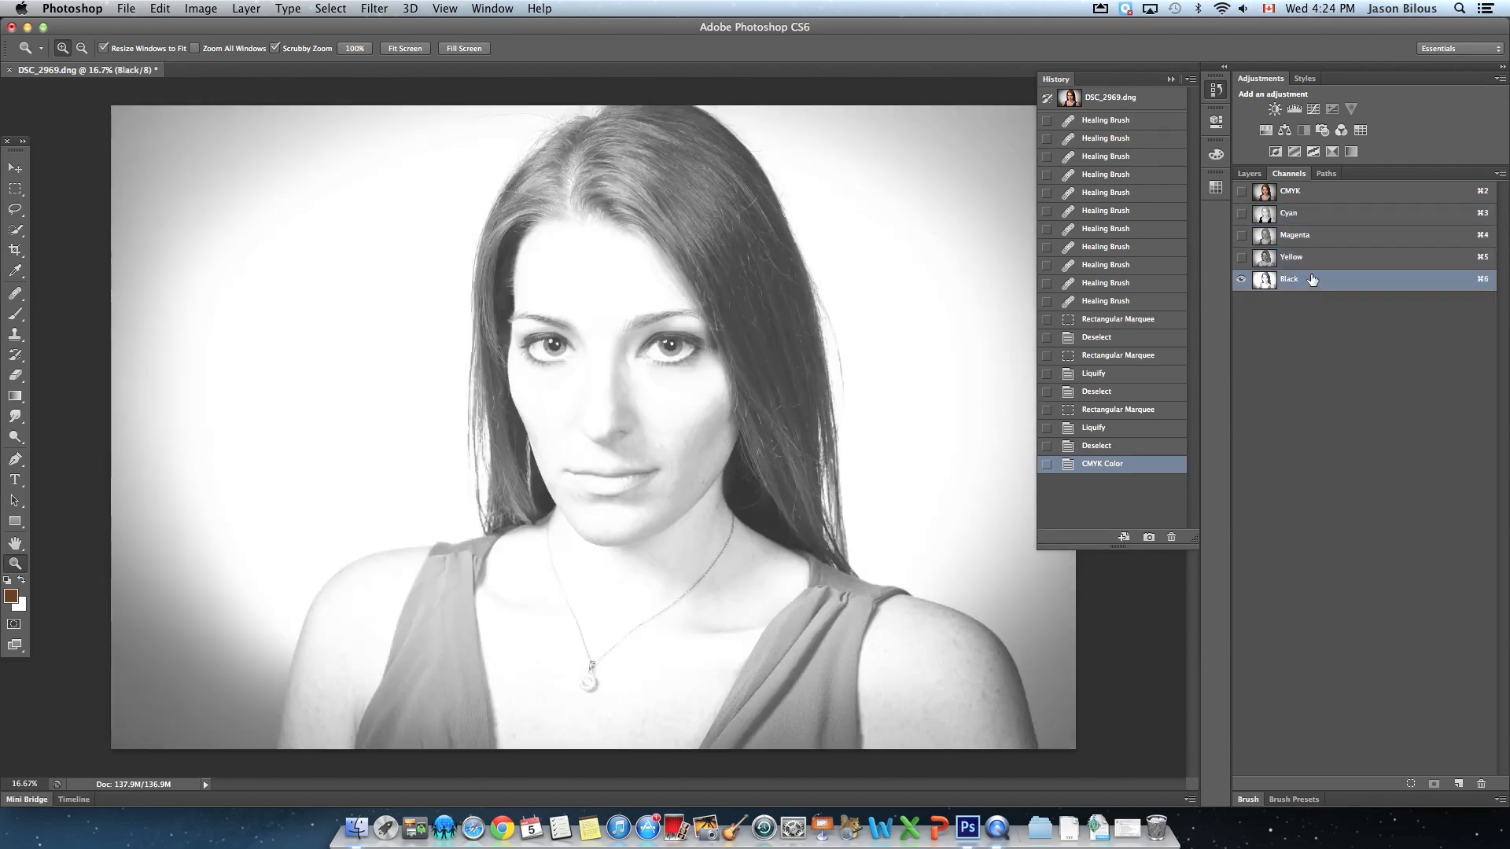
{"action": "left_click", "coordinate": [1307, 236]}
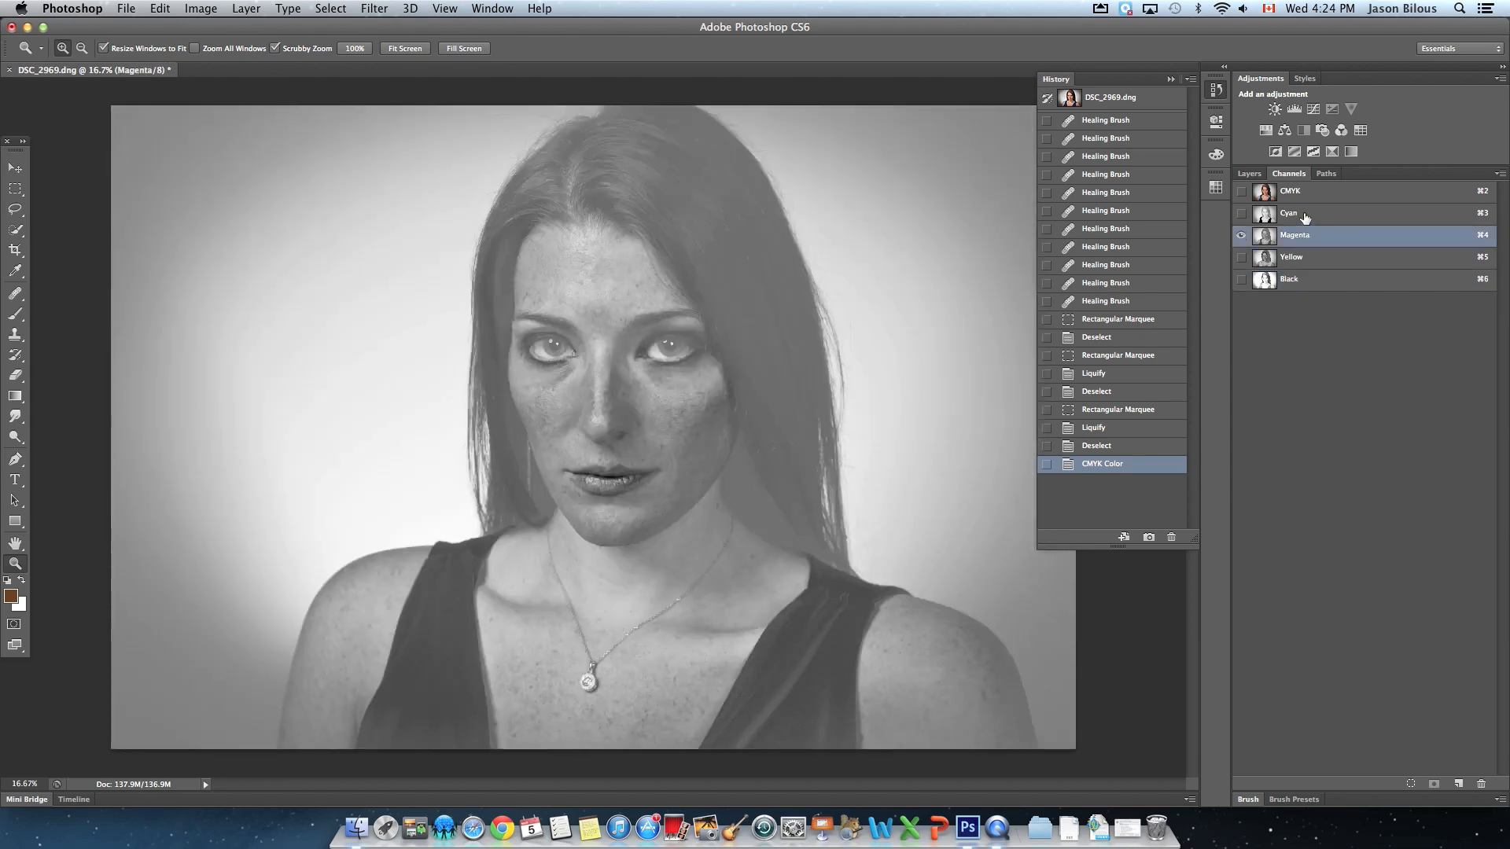
{"action": "left_click", "coordinate": [1306, 220]}
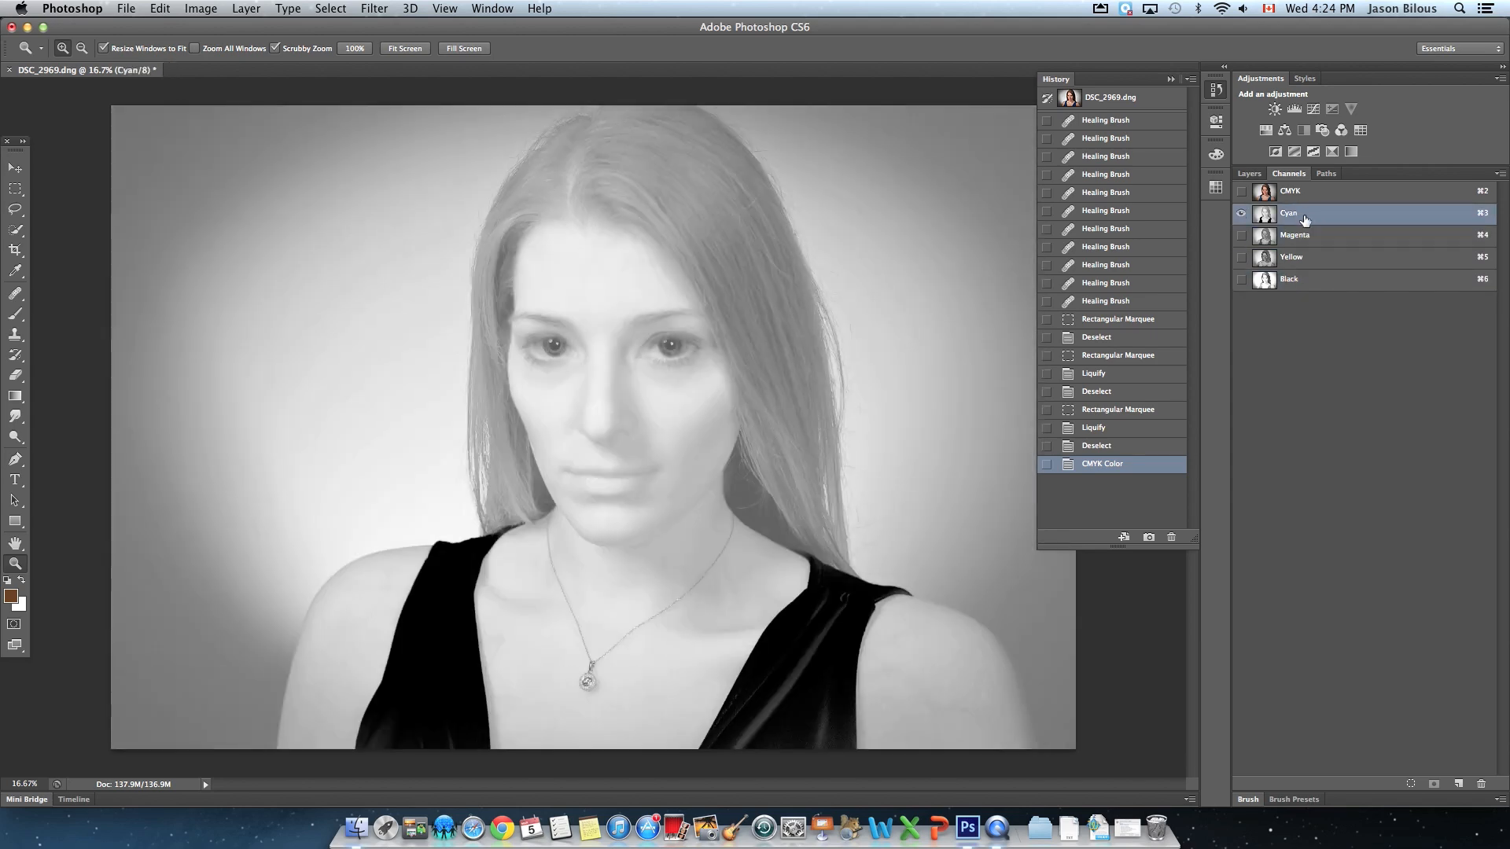
{"action": "left_click", "coordinate": [1303, 289]}
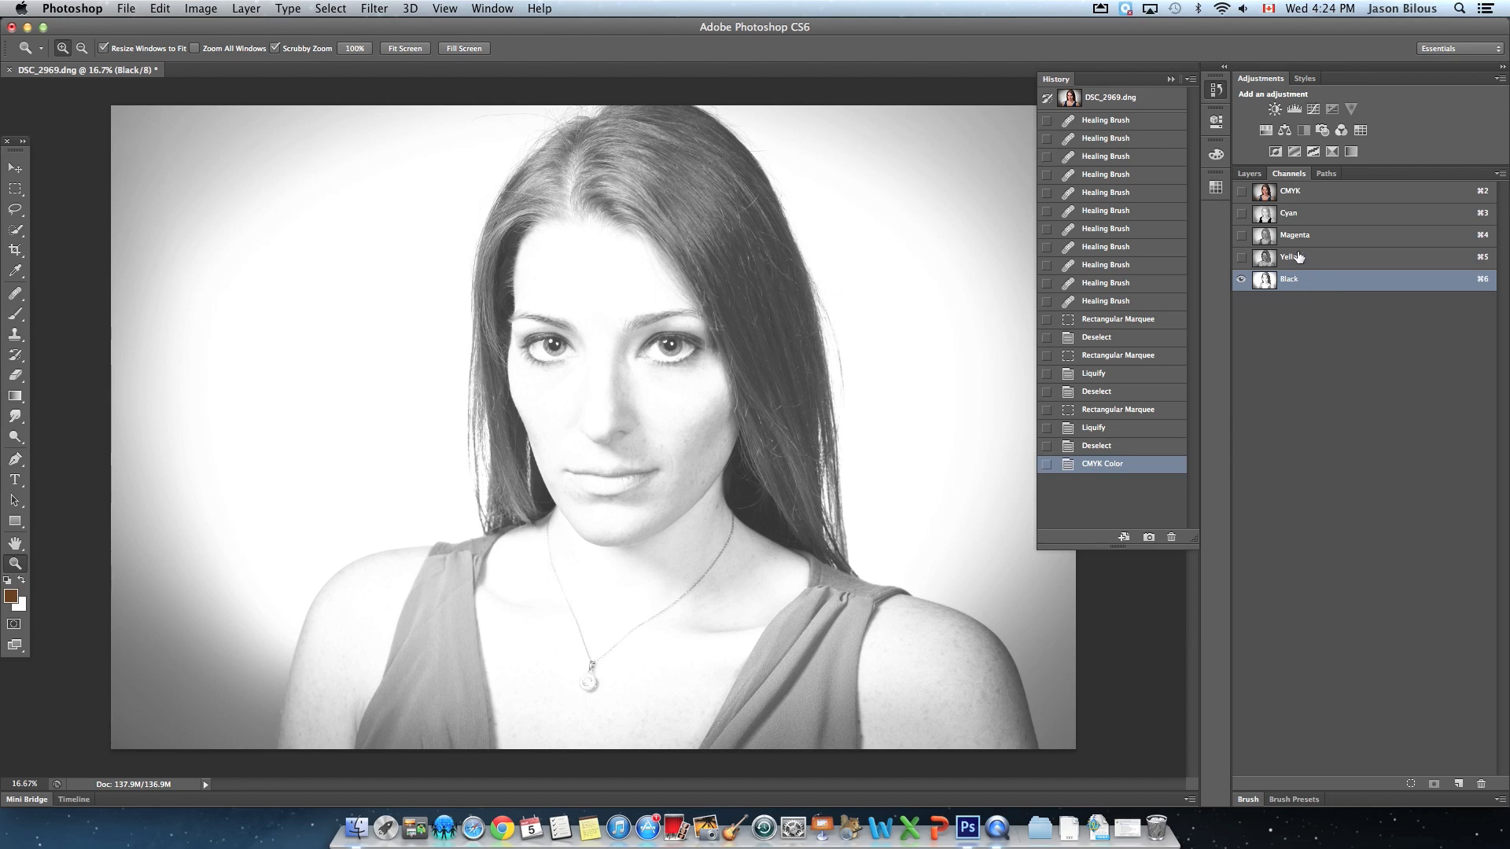
{"action": "left_click", "coordinate": [1297, 256]}
{"action": "left_click", "coordinate": [1301, 237]}
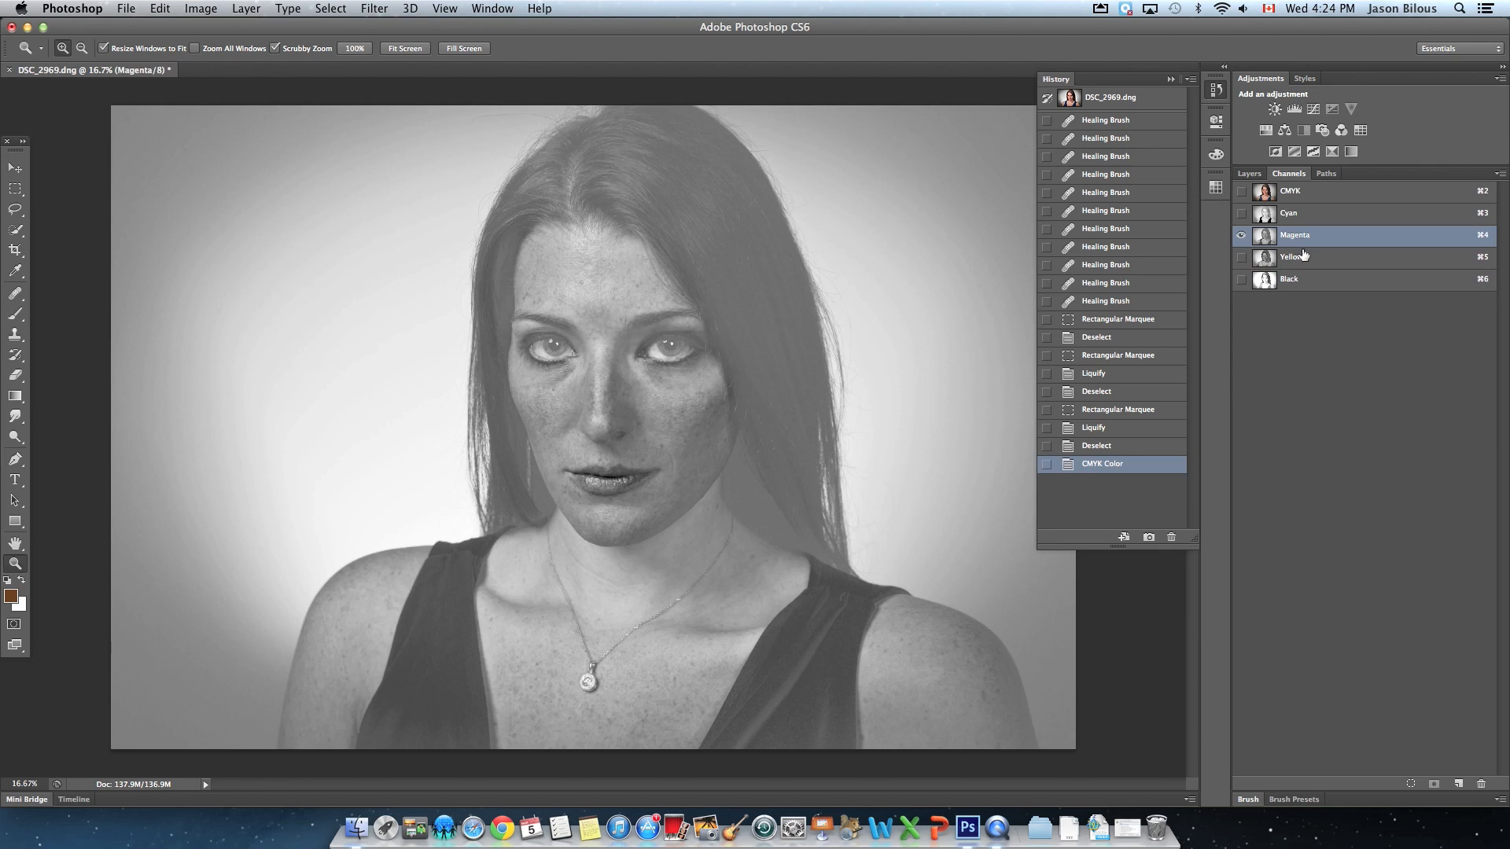
Isolate the Yellow channel, select the entire canvas and copy the channel's pixels
{"action": "left_click", "coordinate": [1305, 262]}
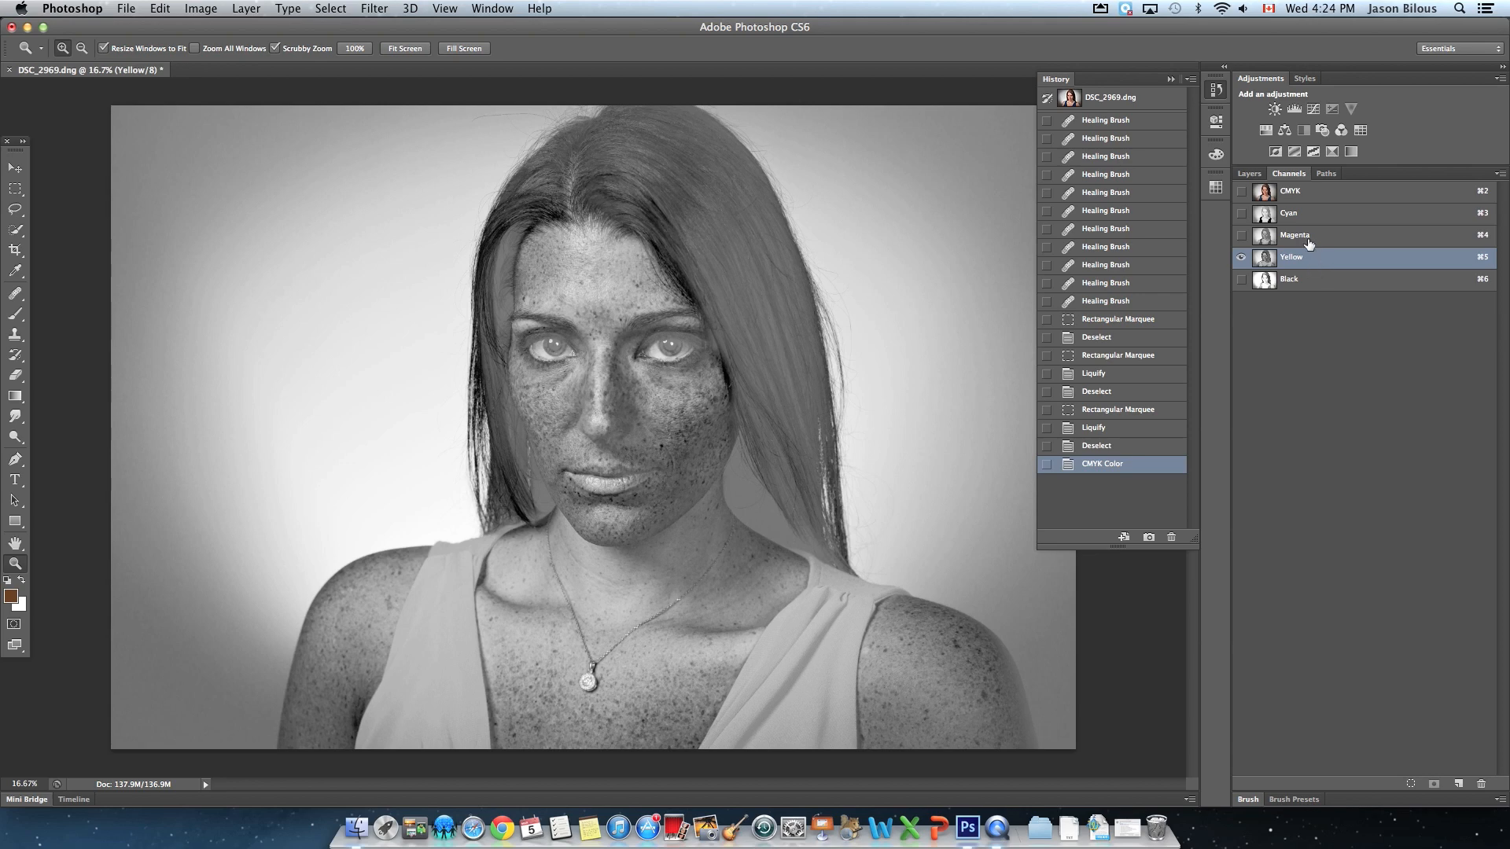
{"action": "key", "text": "super+a"}
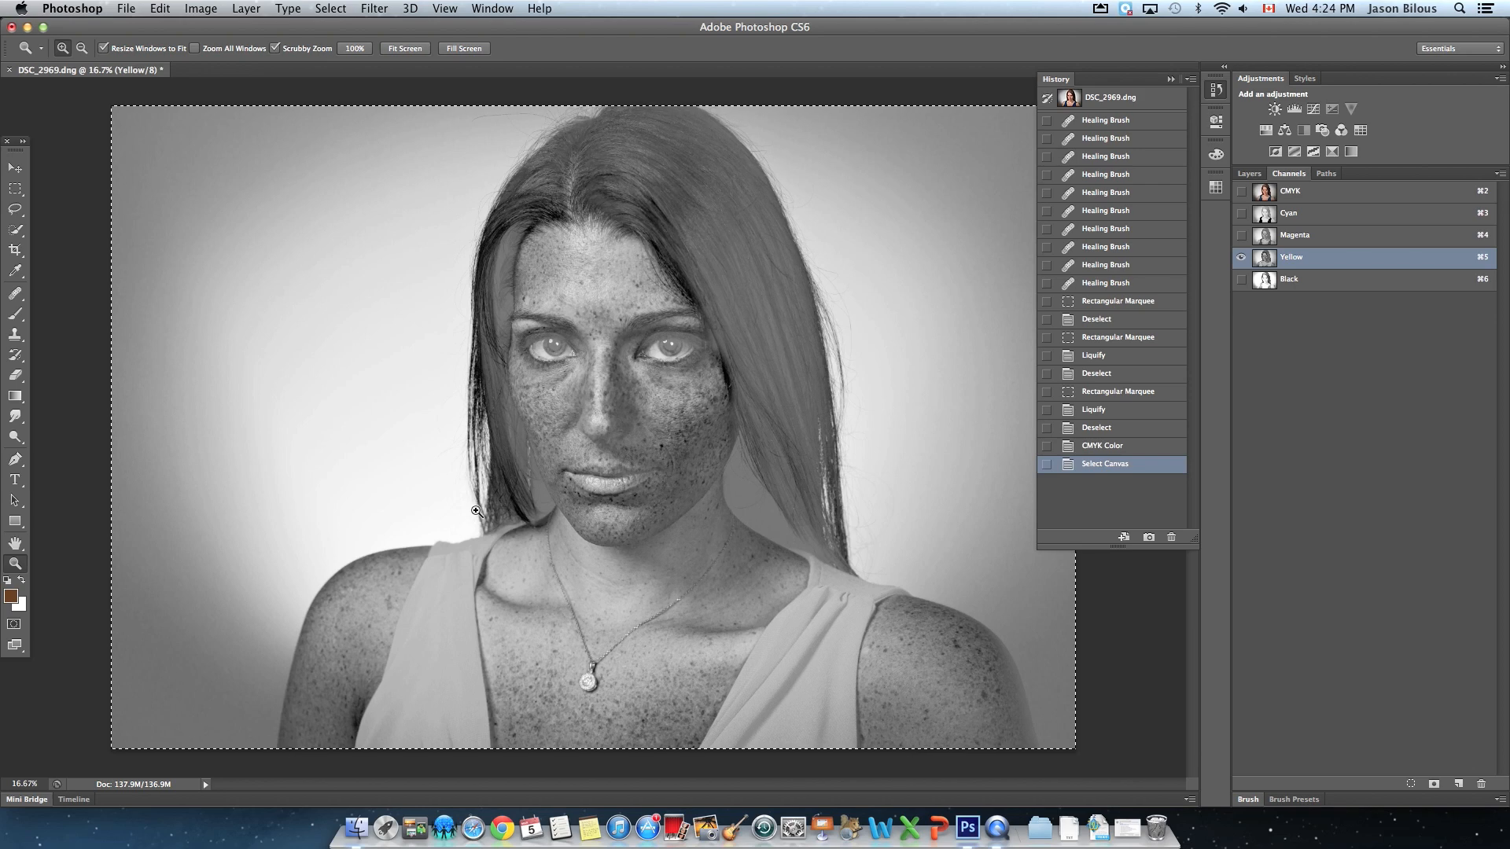
{"action": "key", "text": "super+c"}
{"action": "left_click", "coordinate": [161, 8]}
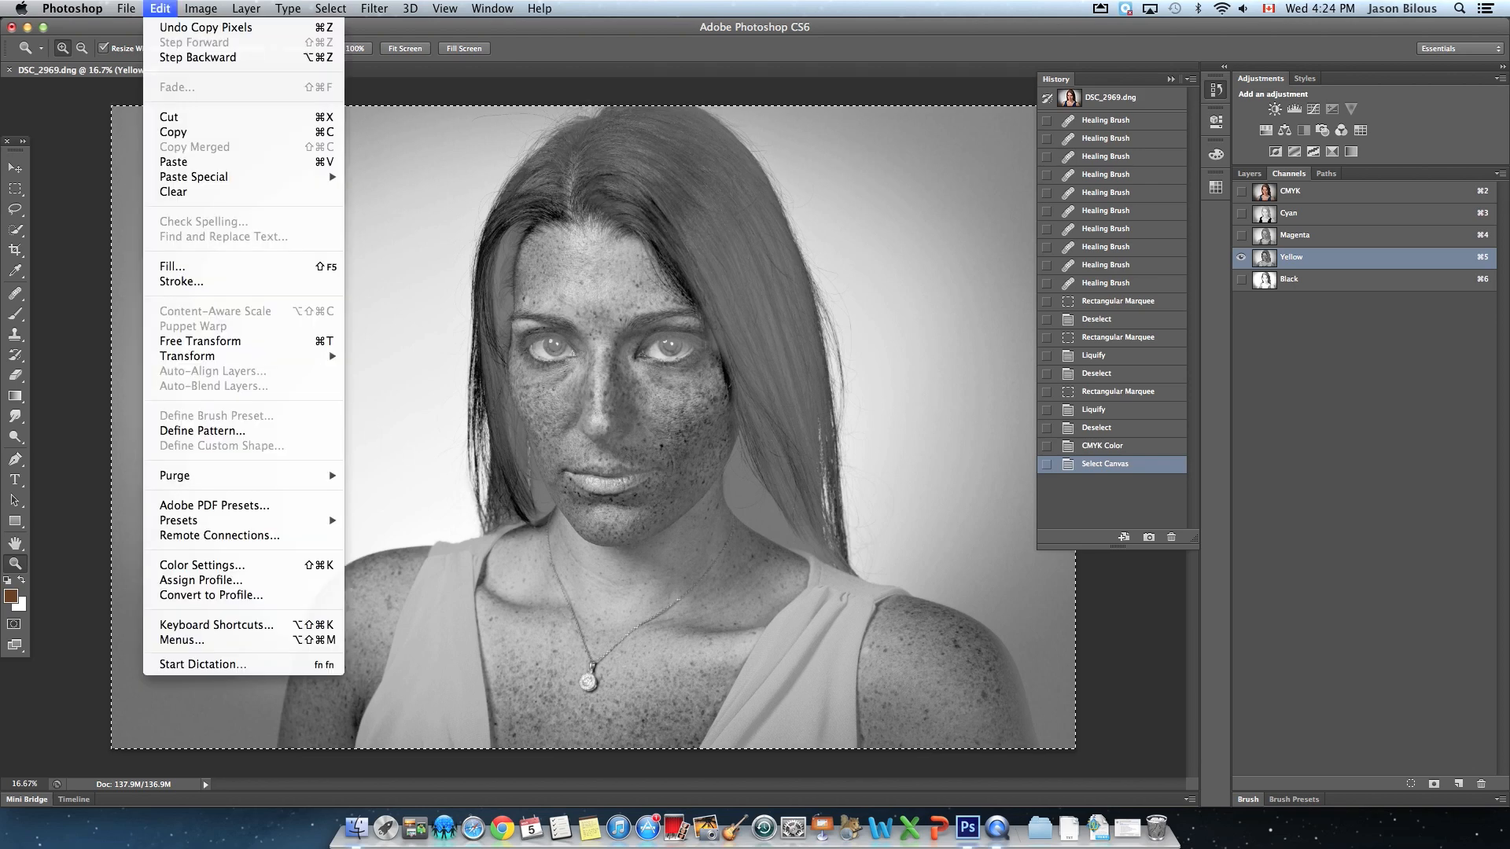
{"action": "left_click", "coordinate": [180, 140]}
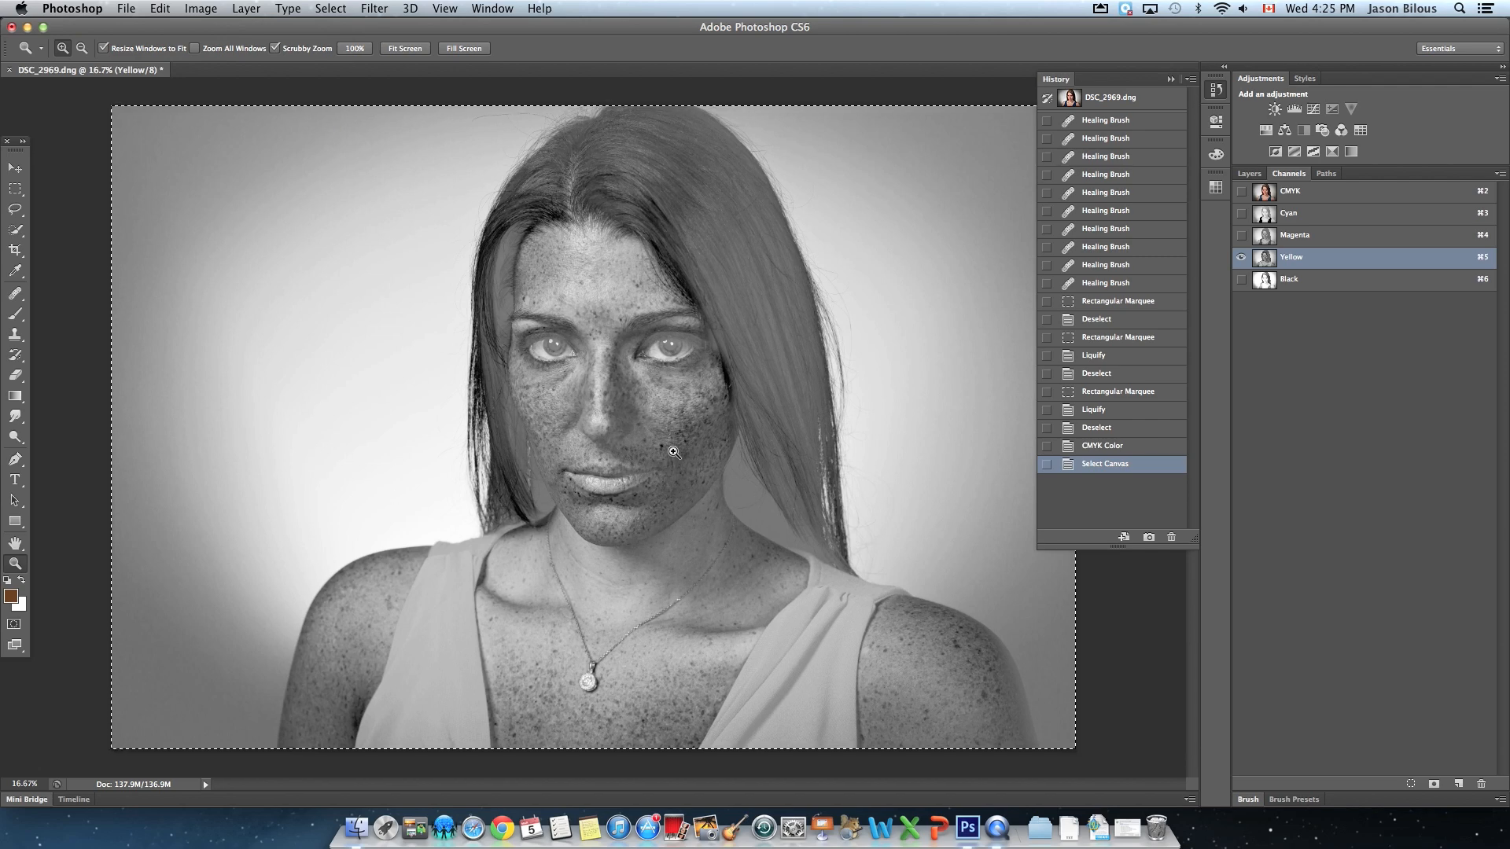
Reactivate the composite CMYK channel, return to the Background layer and convert the image to RGB Color mode
{"action": "left_click", "coordinate": [1331, 196]}
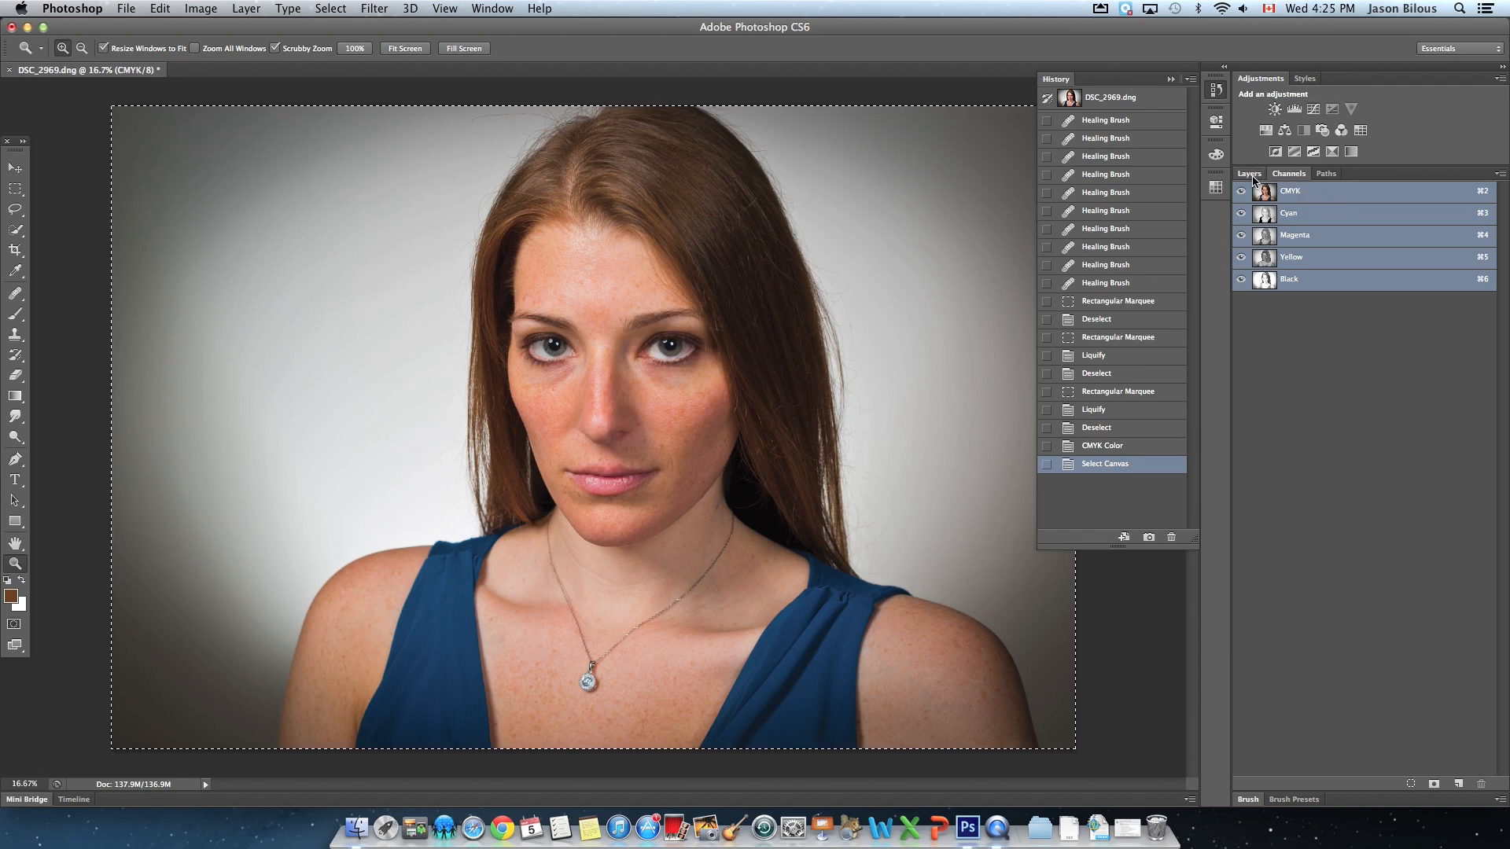
{"action": "left_click", "coordinate": [1250, 174]}
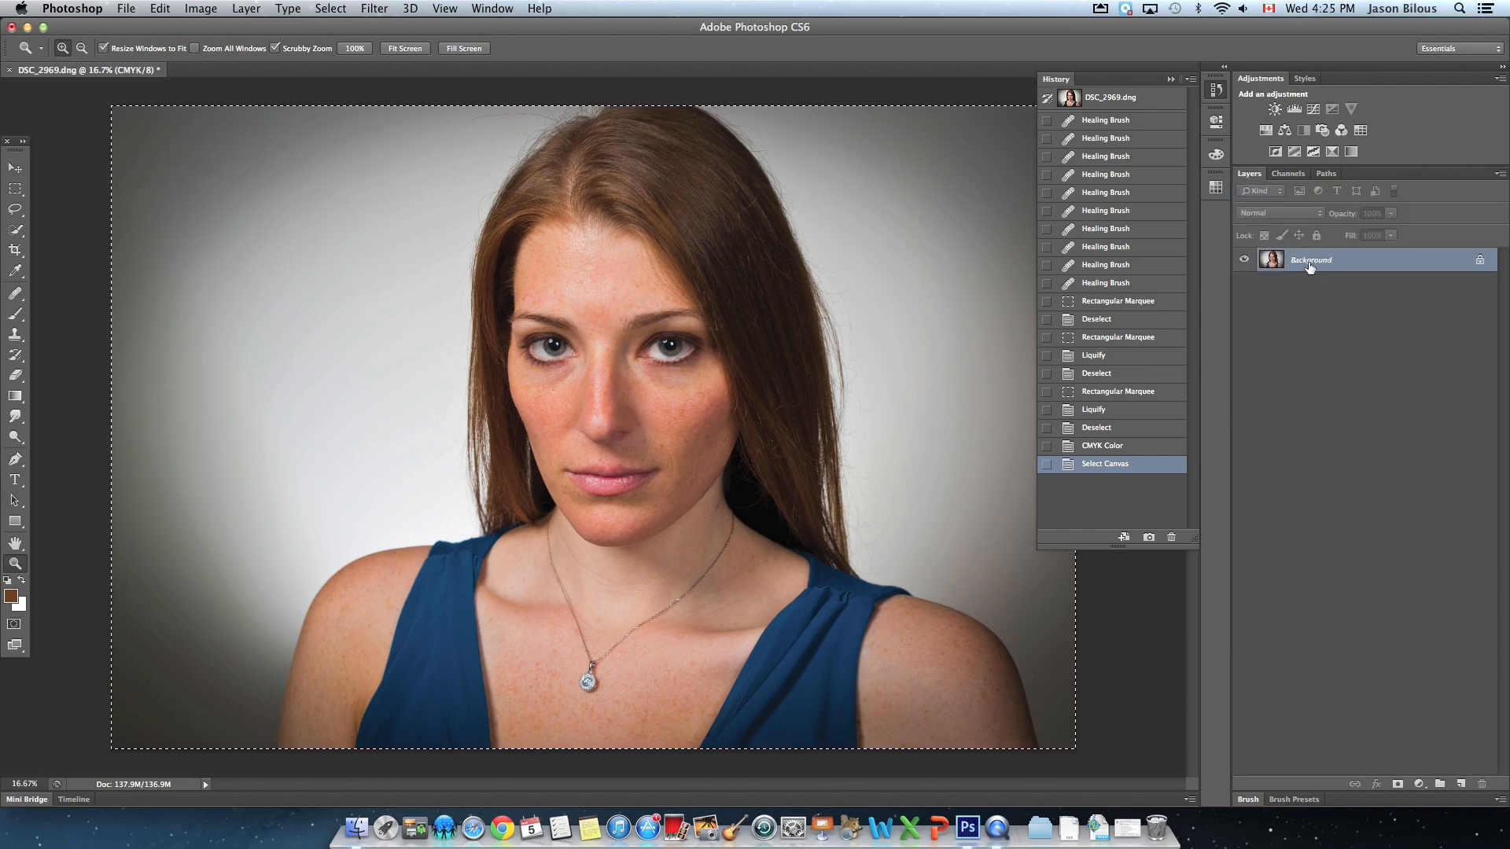
{"action": "left_click", "coordinate": [200, 9]}
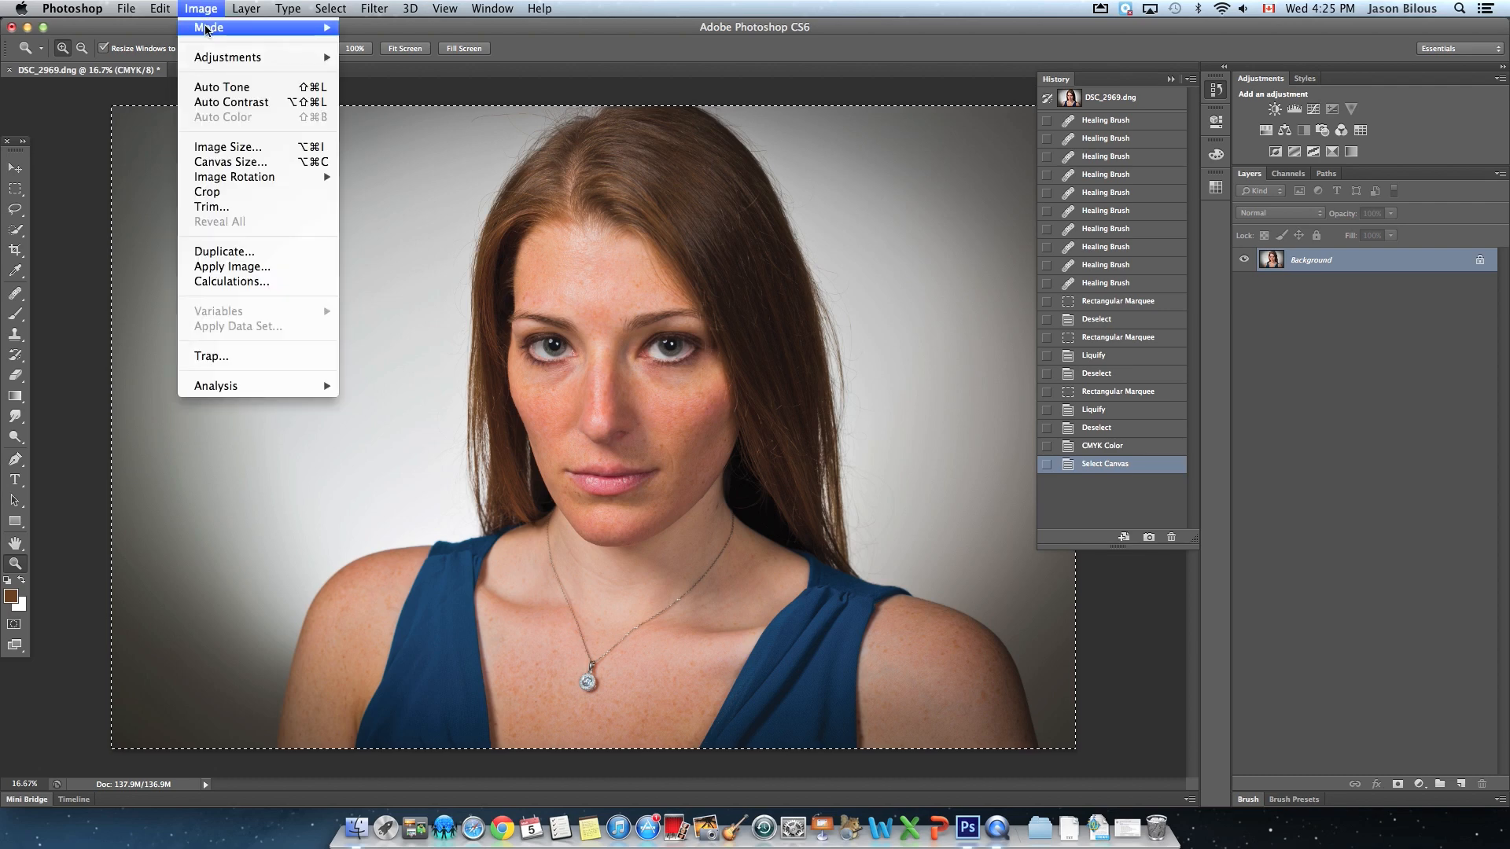
{"action": "mouse_move", "coordinate": [224, 34]}
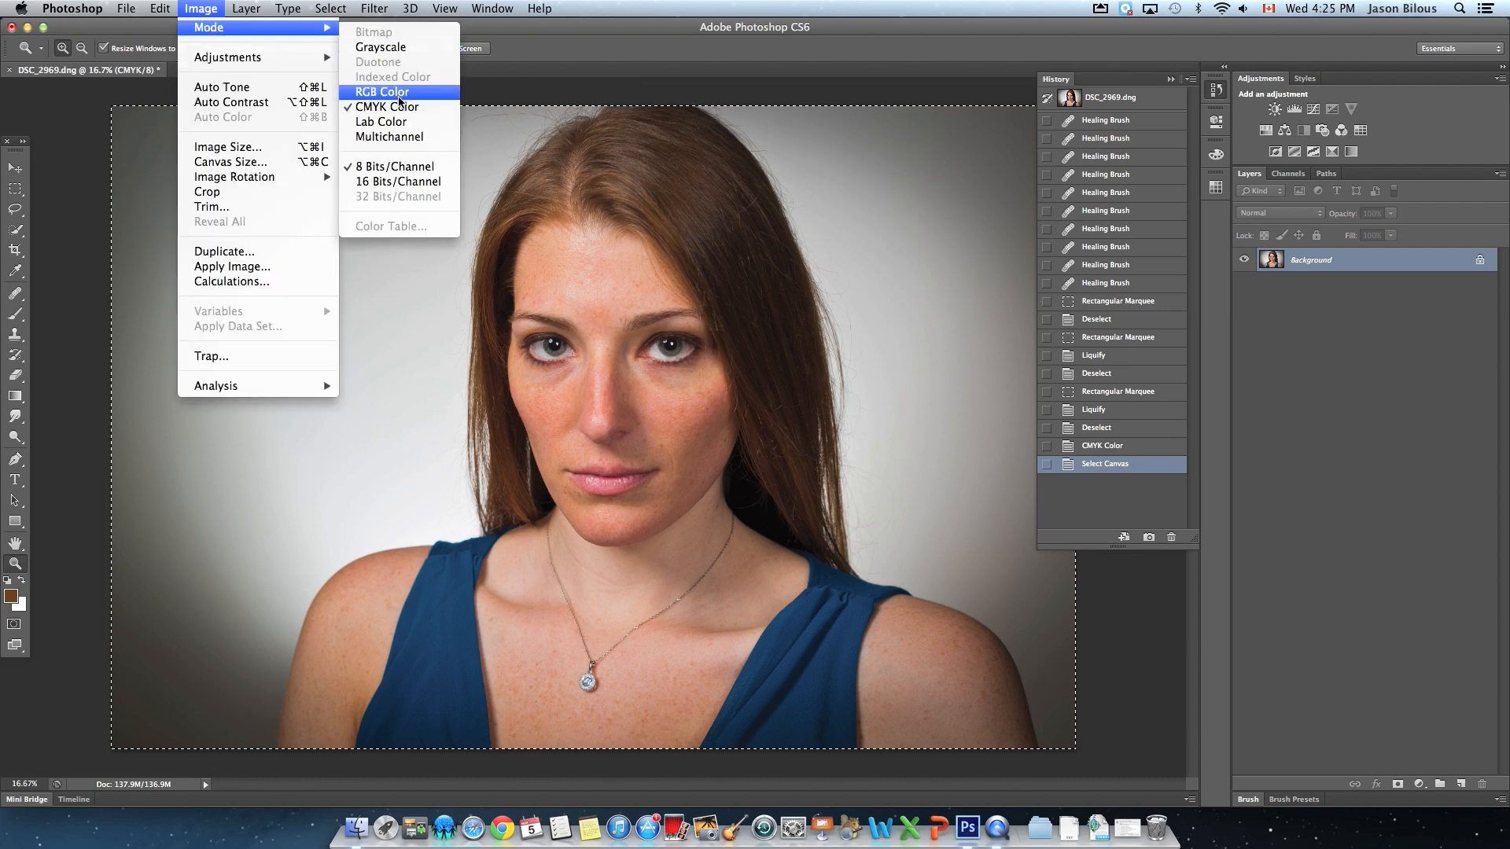
{"action": "left_click", "coordinate": [400, 93]}
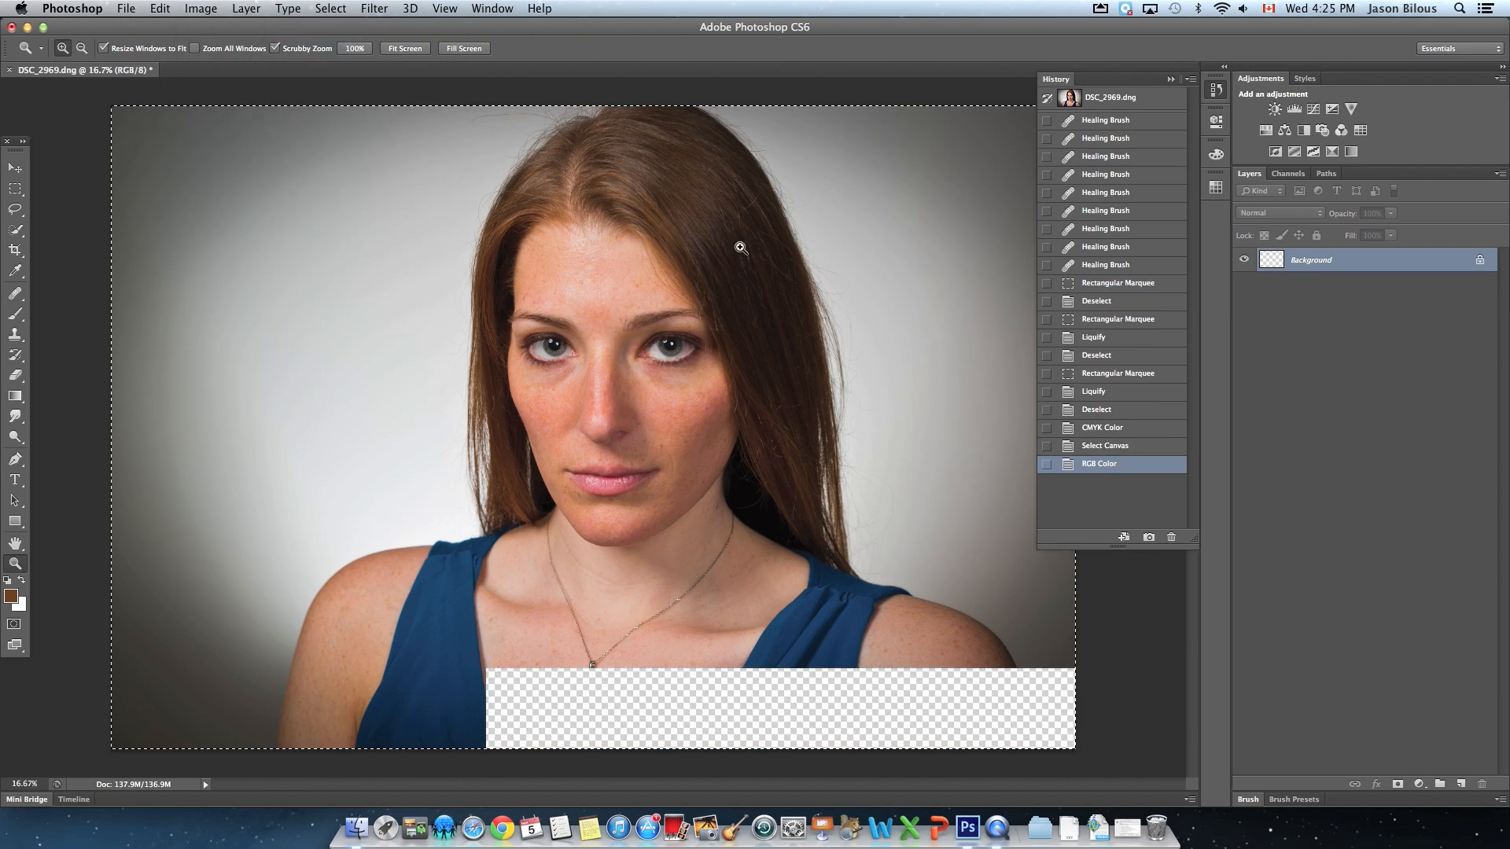
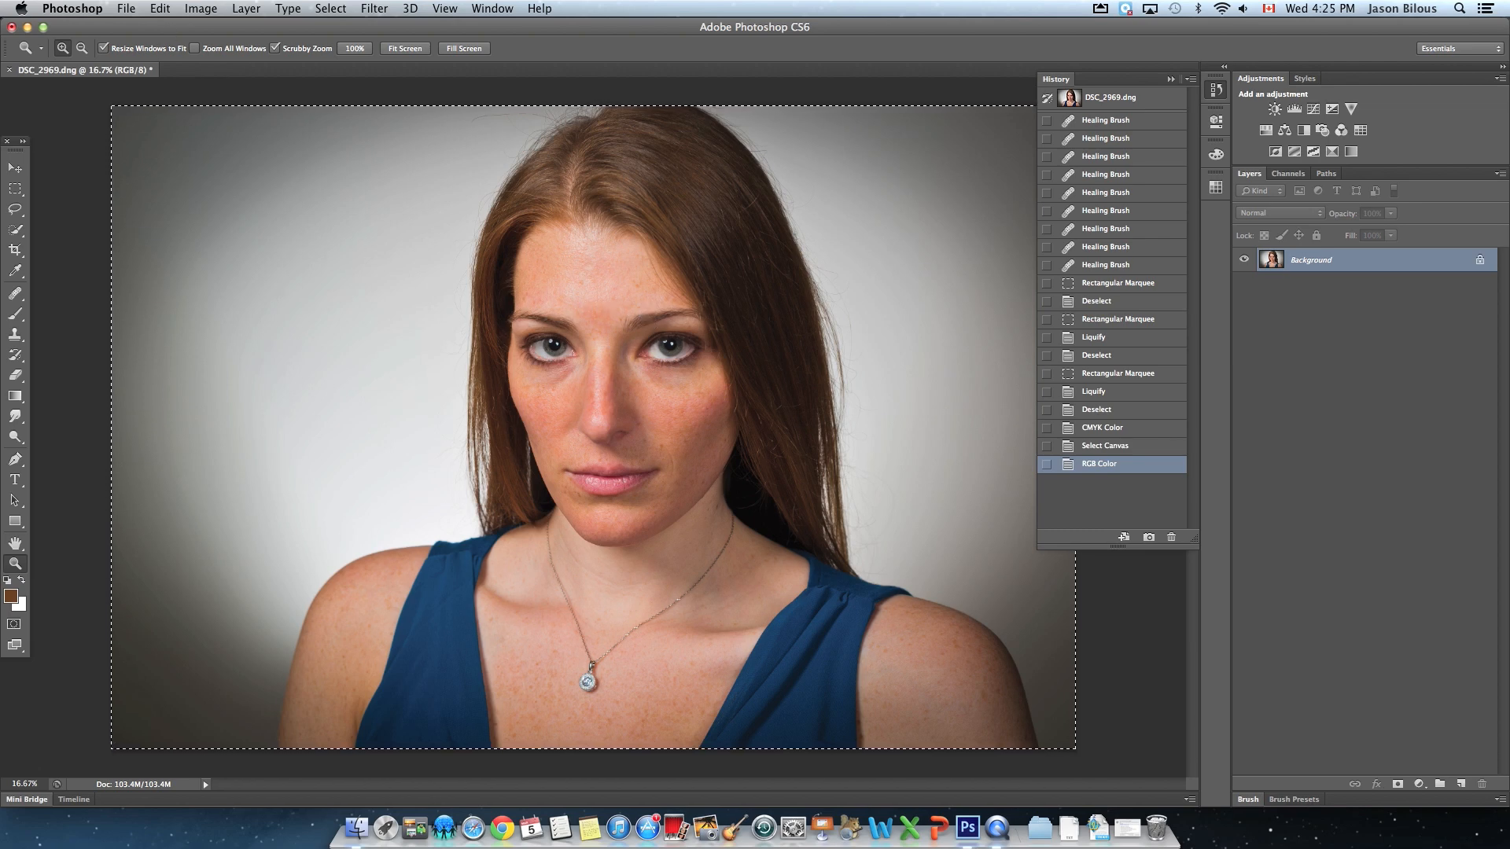
Paste the copied Yellow channel as a new layer above the Background and toggle its visibility to compare it with the portrait
{"action": "left_click", "coordinate": [159, 9]}
{"action": "left_click", "coordinate": [191, 162]}
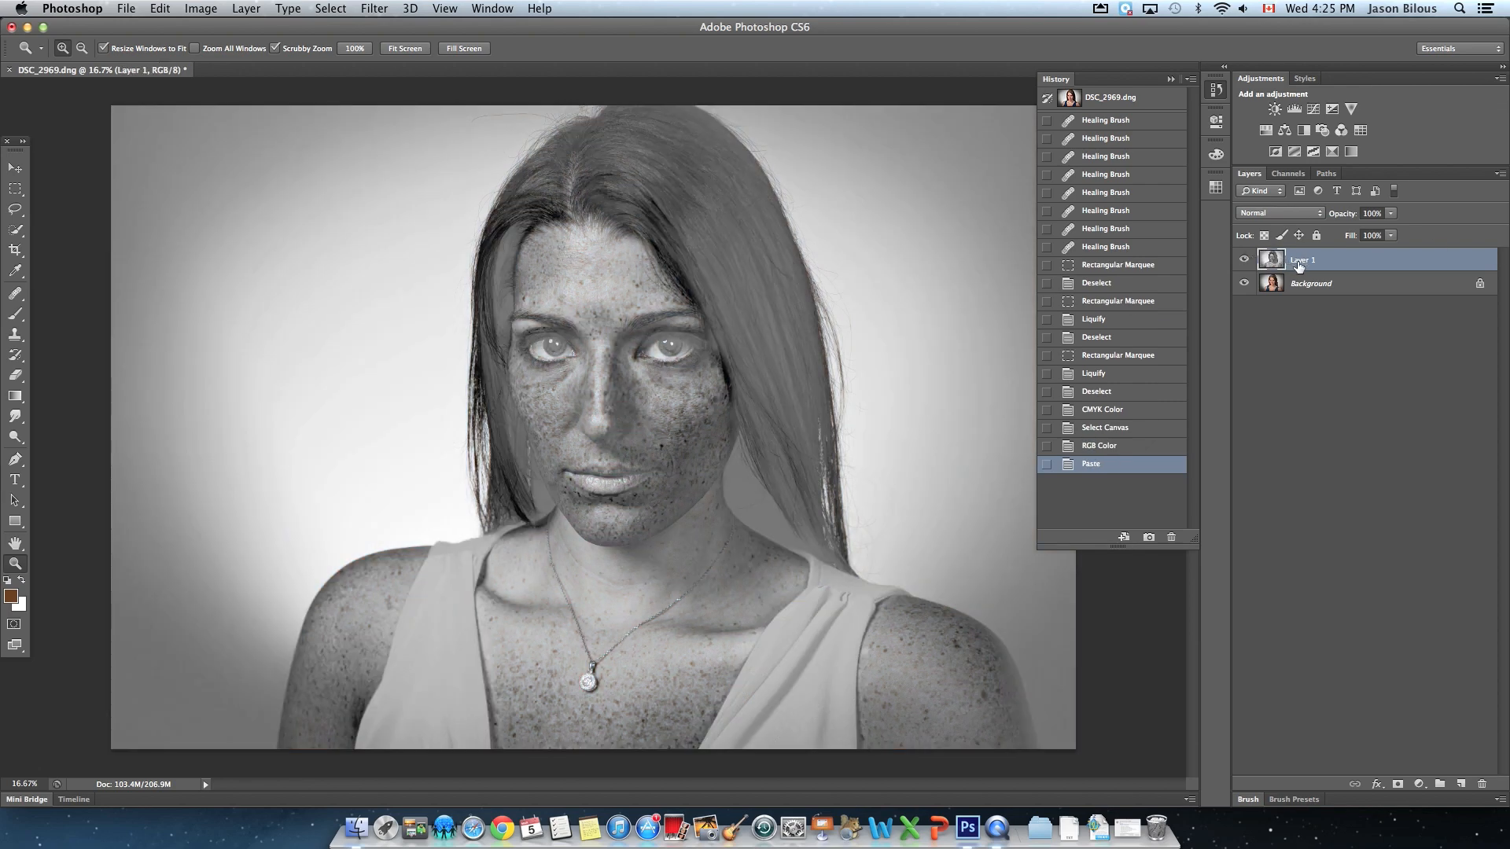
{"action": "left_click", "coordinate": [1243, 261]}
{"action": "left_click", "coordinate": [1243, 260]}
{"action": "left_click", "coordinate": [1243, 260]}
{"action": "left_click", "coordinate": [1244, 261]}
{"action": "left_click", "coordinate": [1243, 261]}
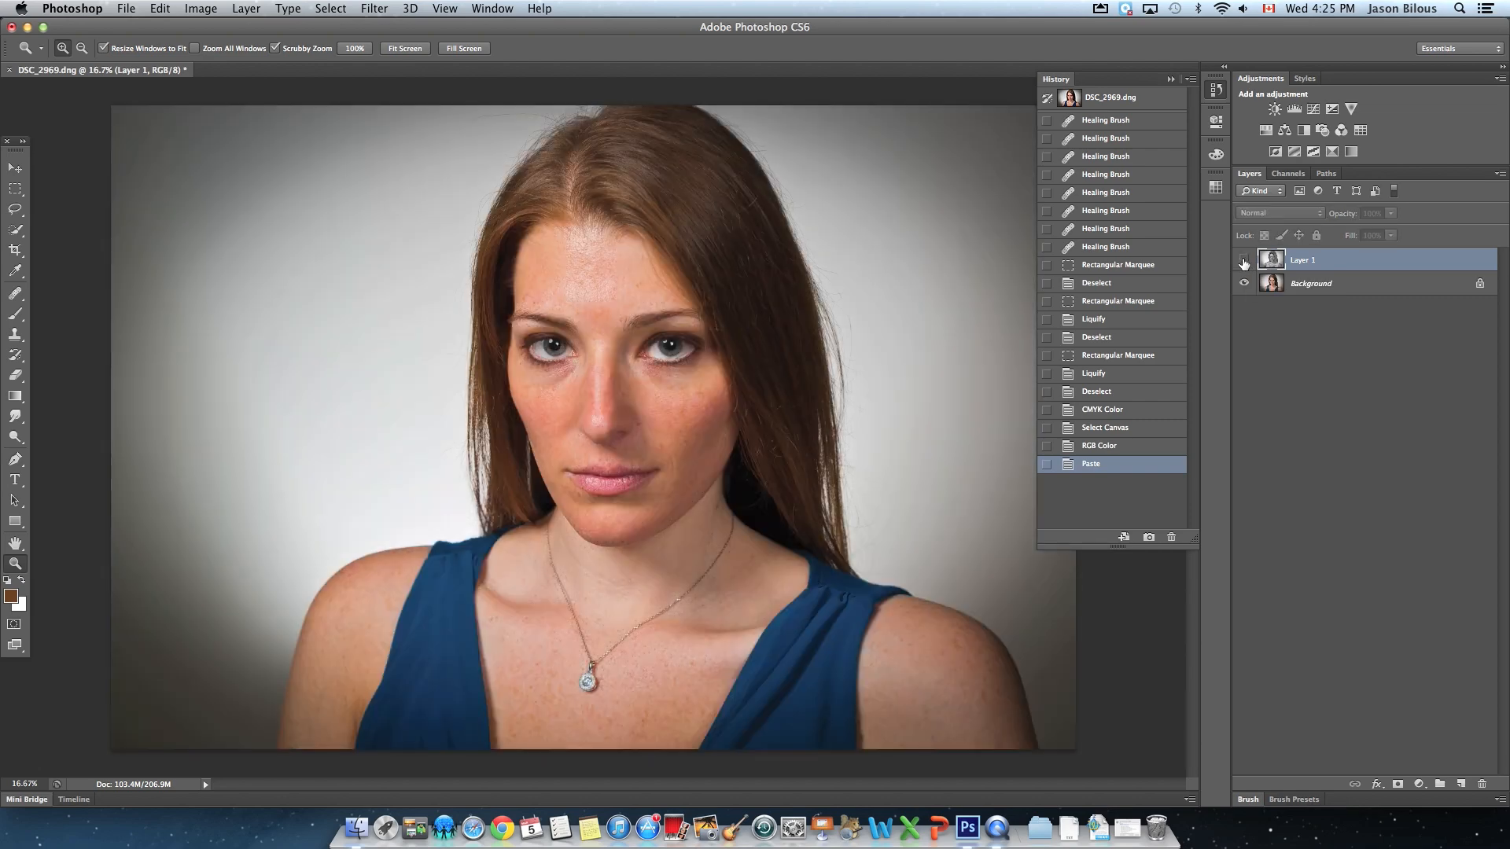
Toggle the pasted Yellow channel layer on and off repeatedly to compare the skin blemishes with the colour portrait
{"action": "left_click", "coordinate": [1243, 260]}
{"action": "left_click", "coordinate": [1243, 260]}
{"action": "left_click", "coordinate": [1243, 260]}
{"action": "left_click", "coordinate": [1243, 260]}
{"action": "left_click", "coordinate": [1243, 261]}
{"action": "left_click", "coordinate": [1243, 260]}
{"action": "left_click", "coordinate": [1243, 260]}
{"action": "left_click", "coordinate": [1243, 260]}
{"action": "left_click", "coordinate": [1243, 261]}
{"action": "left_click", "coordinate": [1244, 261]}
{"action": "left_click", "coordinate": [1243, 260]}
{"action": "left_click", "coordinate": [1243, 260]}
{"action": "left_click", "coordinate": [1243, 260]}
{"action": "left_click", "coordinate": [1244, 260]}
{"action": "left_click", "coordinate": [1244, 261]}
{"action": "left_click", "coordinate": [1243, 261]}
{"action": "left_click", "coordinate": [1243, 260]}
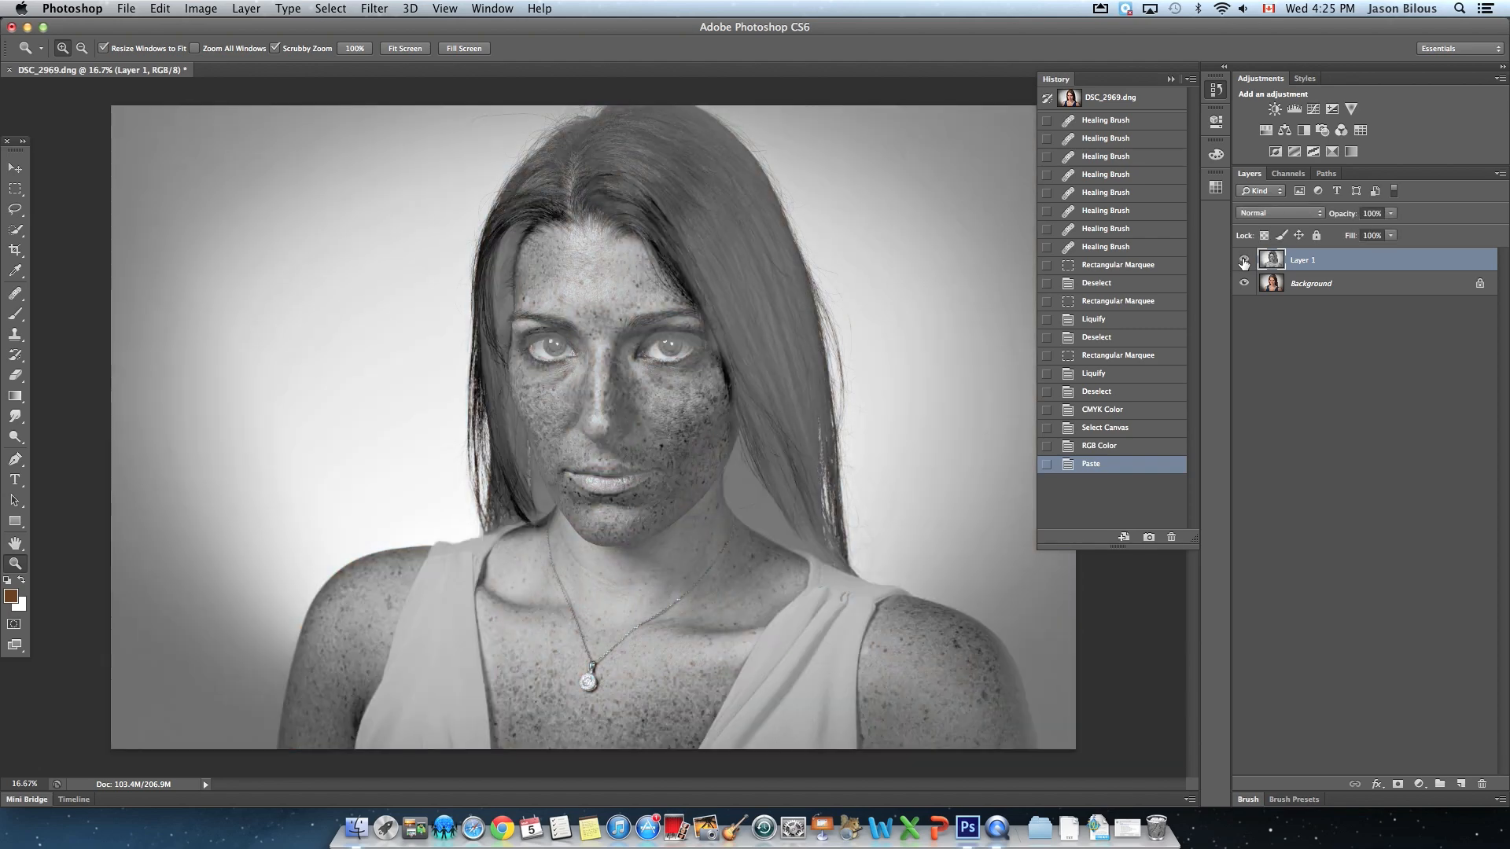
{"action": "left_click", "coordinate": [1243, 260]}
{"action": "left_click", "coordinate": [1243, 260]}
Invert the tones of the pasted Yellow channel layer above the Background
{"action": "left_click", "coordinate": [201, 9]}
{"action": "mouse_move", "coordinate": [287, 58]}
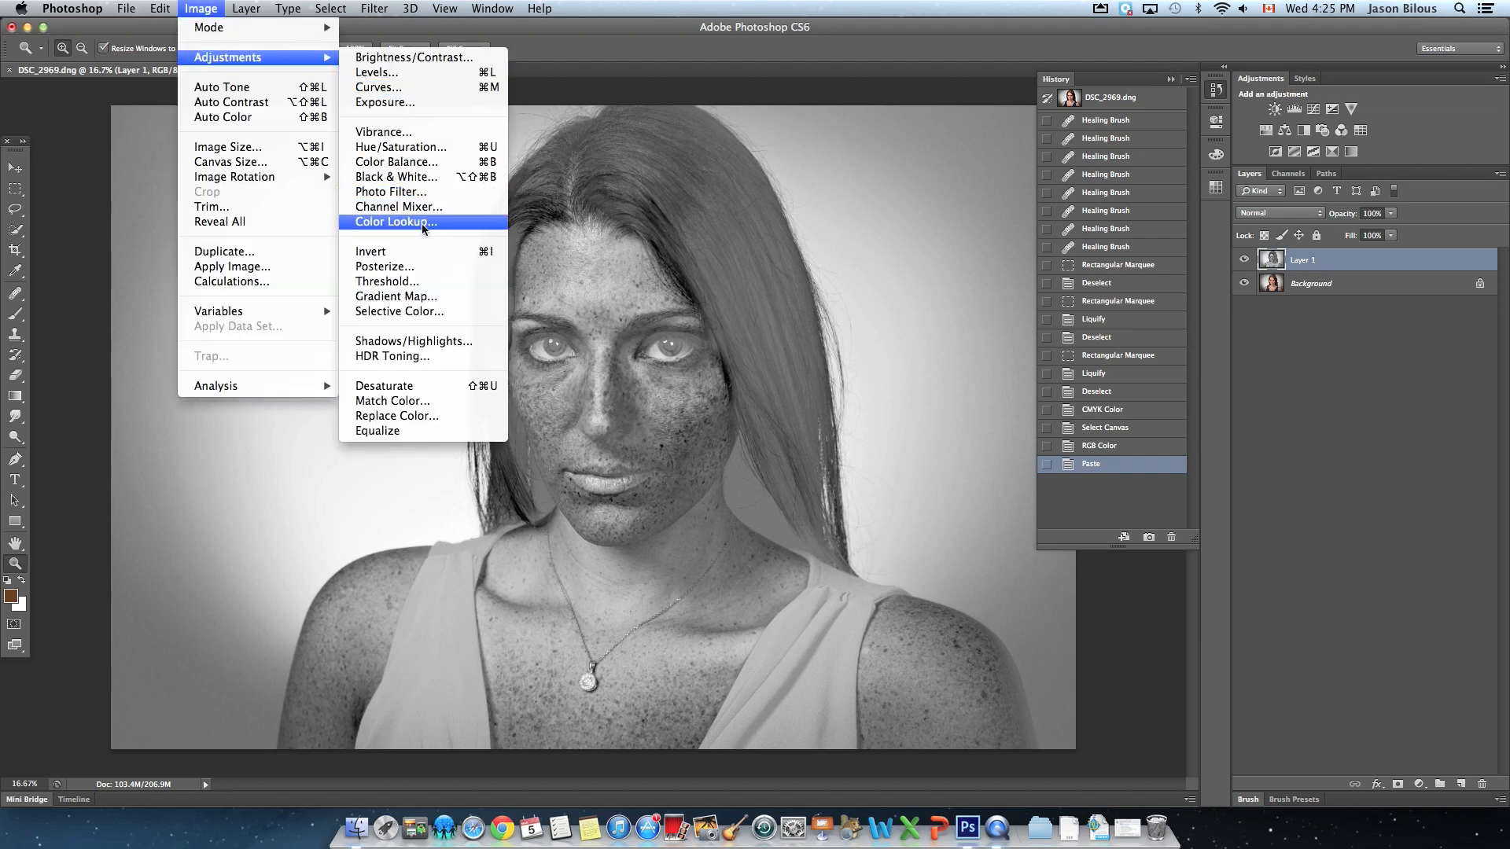
{"action": "left_click", "coordinate": [412, 254]}
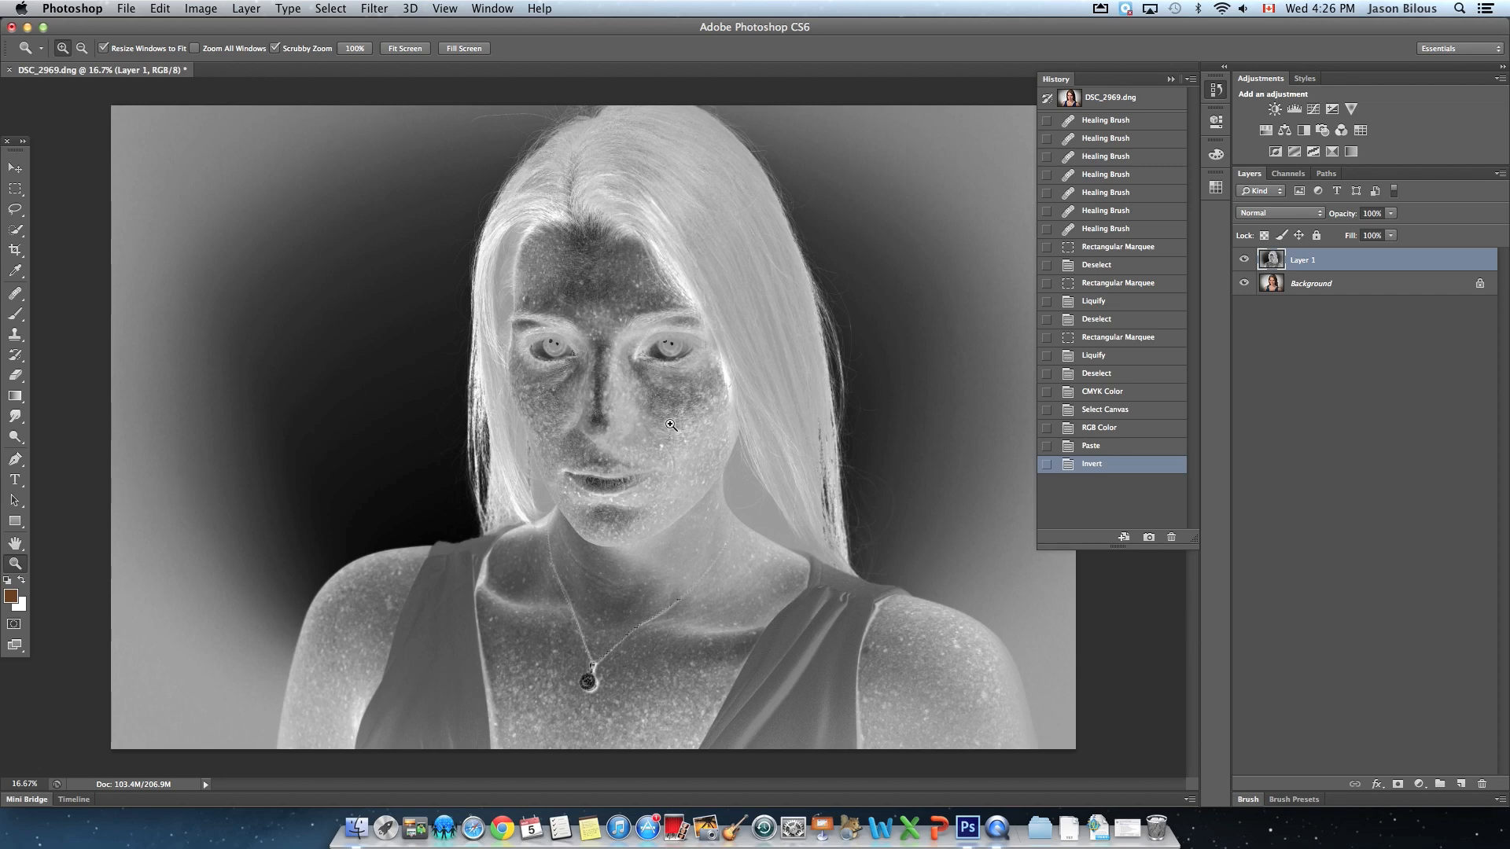
Examine the inverted layer close up around the cheeks, nose, forehead and eyes, and review the full portrait
{"action": "left_click", "coordinate": [640, 413]}
{"action": "left_click", "coordinate": [640, 413]}
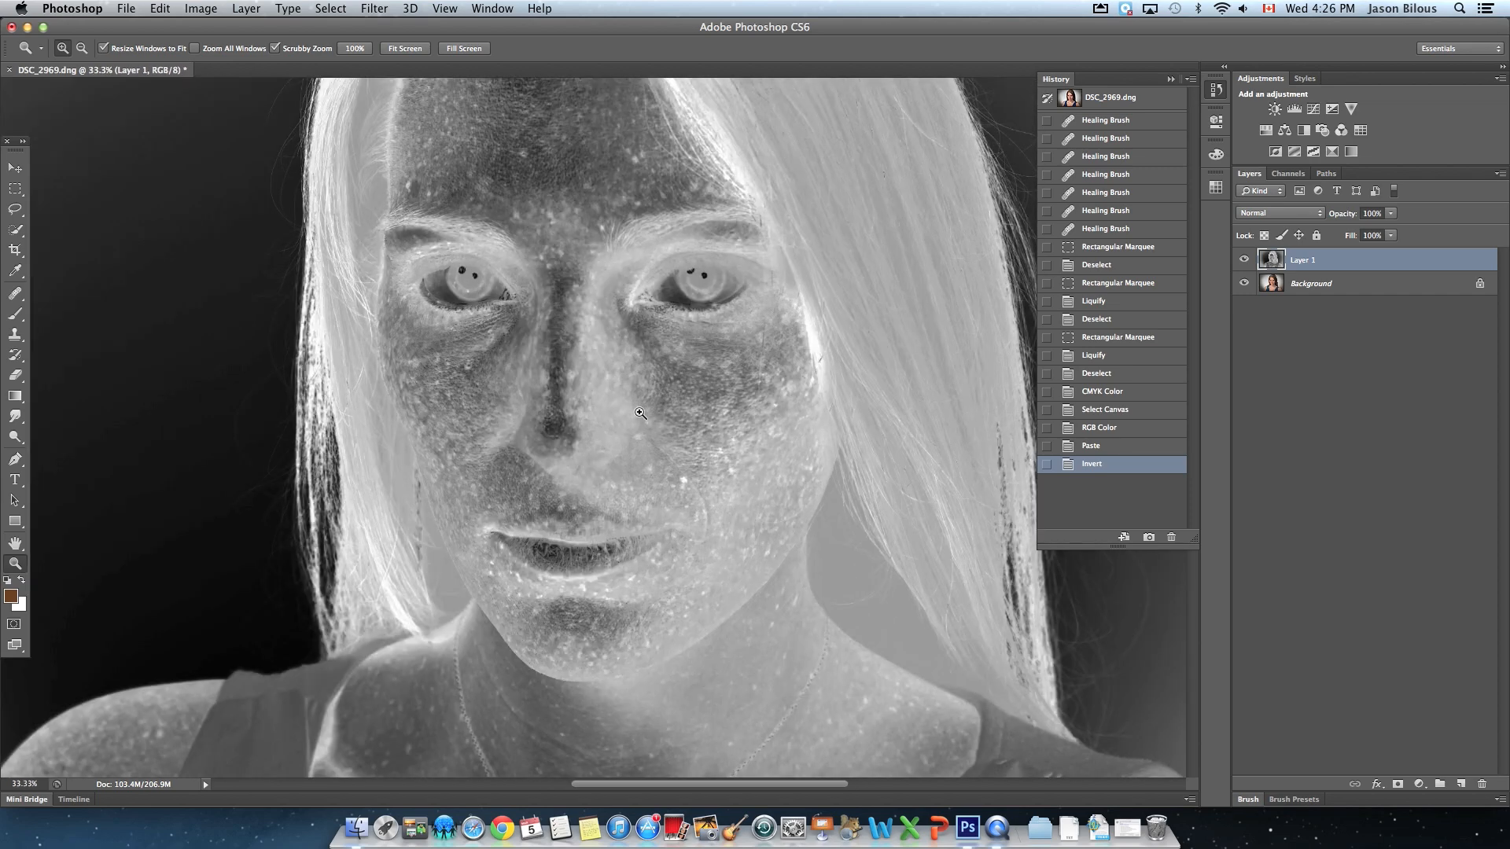
{"action": "left_click", "coordinate": [640, 413]}
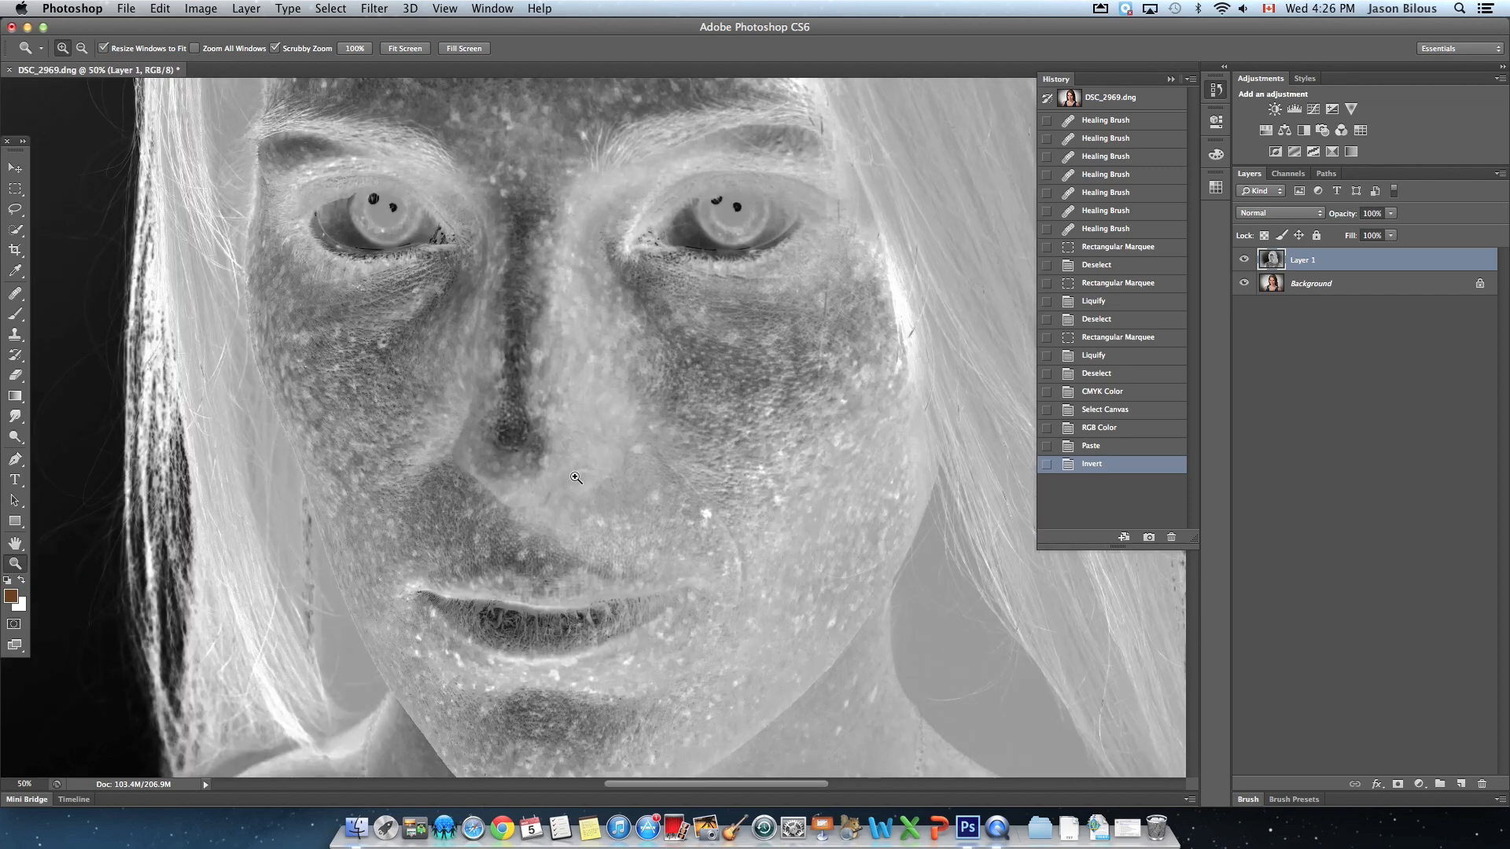
{"action": "left_click", "coordinate": [606, 445], "text": "alt"}
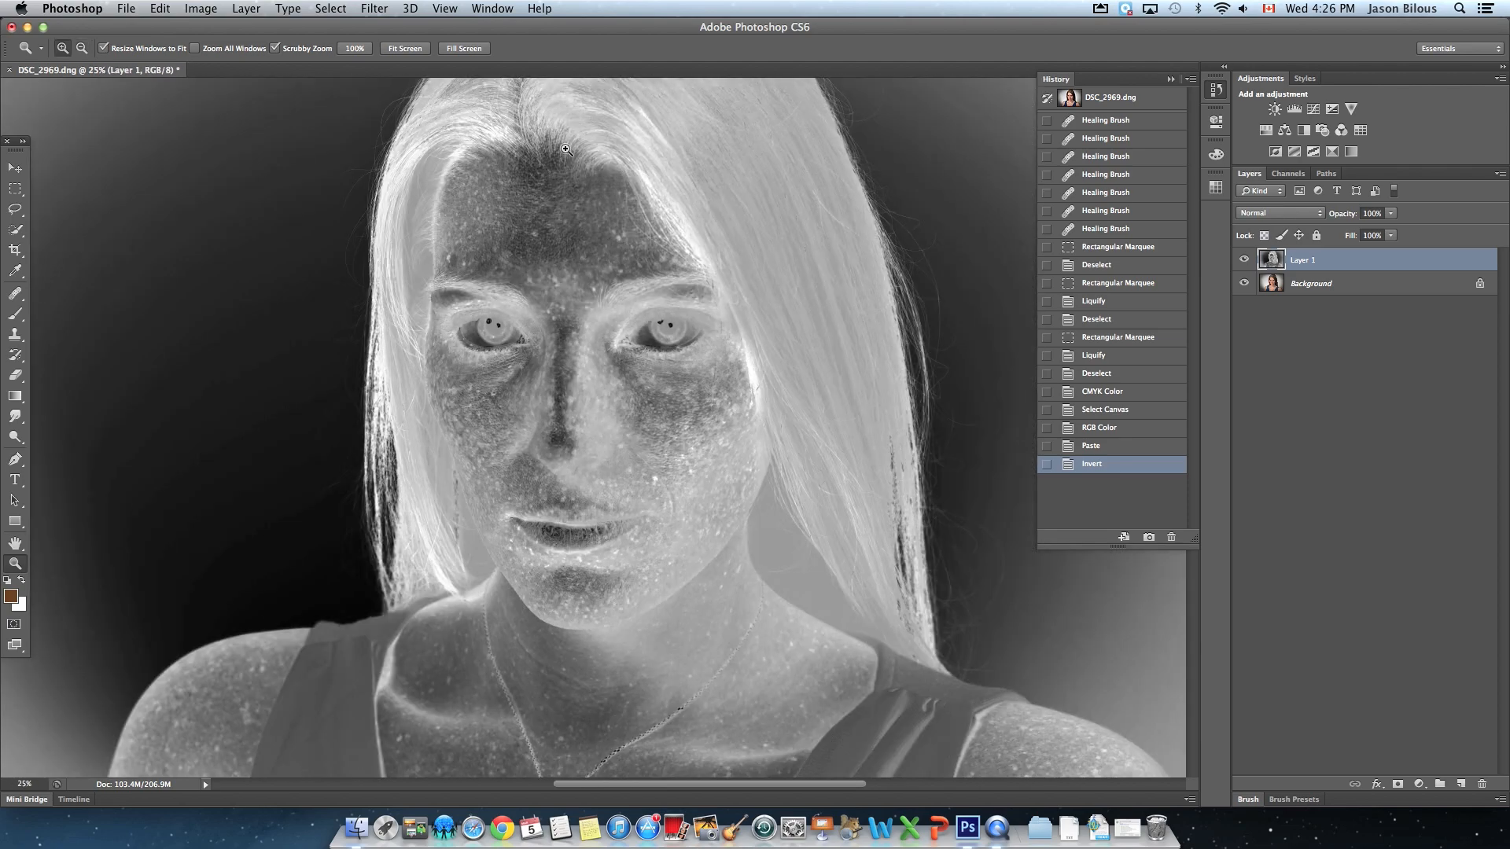
{"action": "left_click", "coordinate": [582, 248]}
{"action": "left_click", "coordinate": [637, 236]}
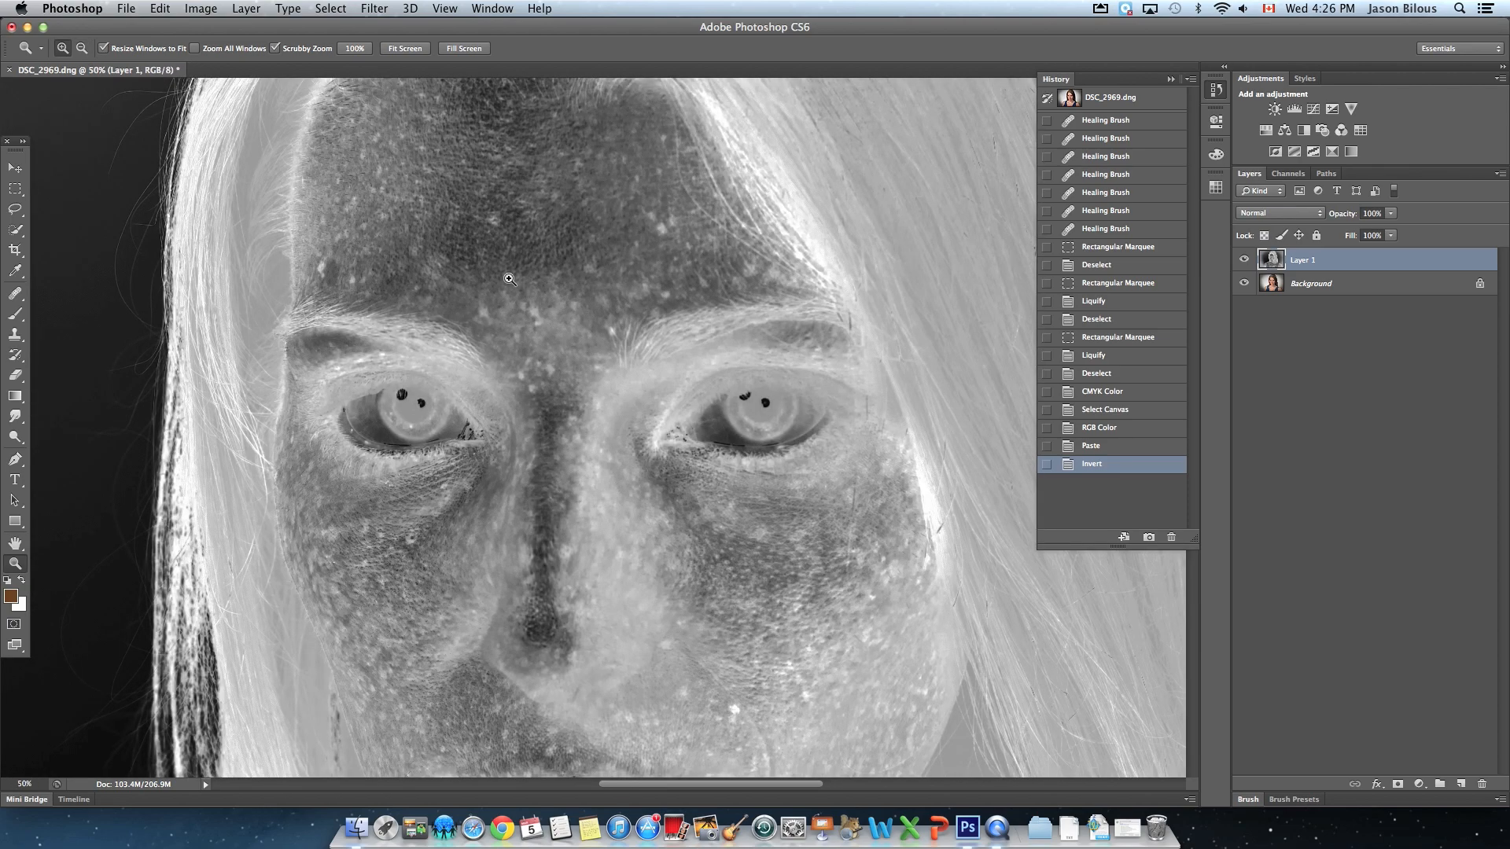
{"action": "left_click", "coordinate": [571, 424], "text": "alt"}
{"action": "left_click", "coordinate": [572, 423], "text": "alt"}
{"action": "left_click", "coordinate": [572, 424], "text": "alt"}
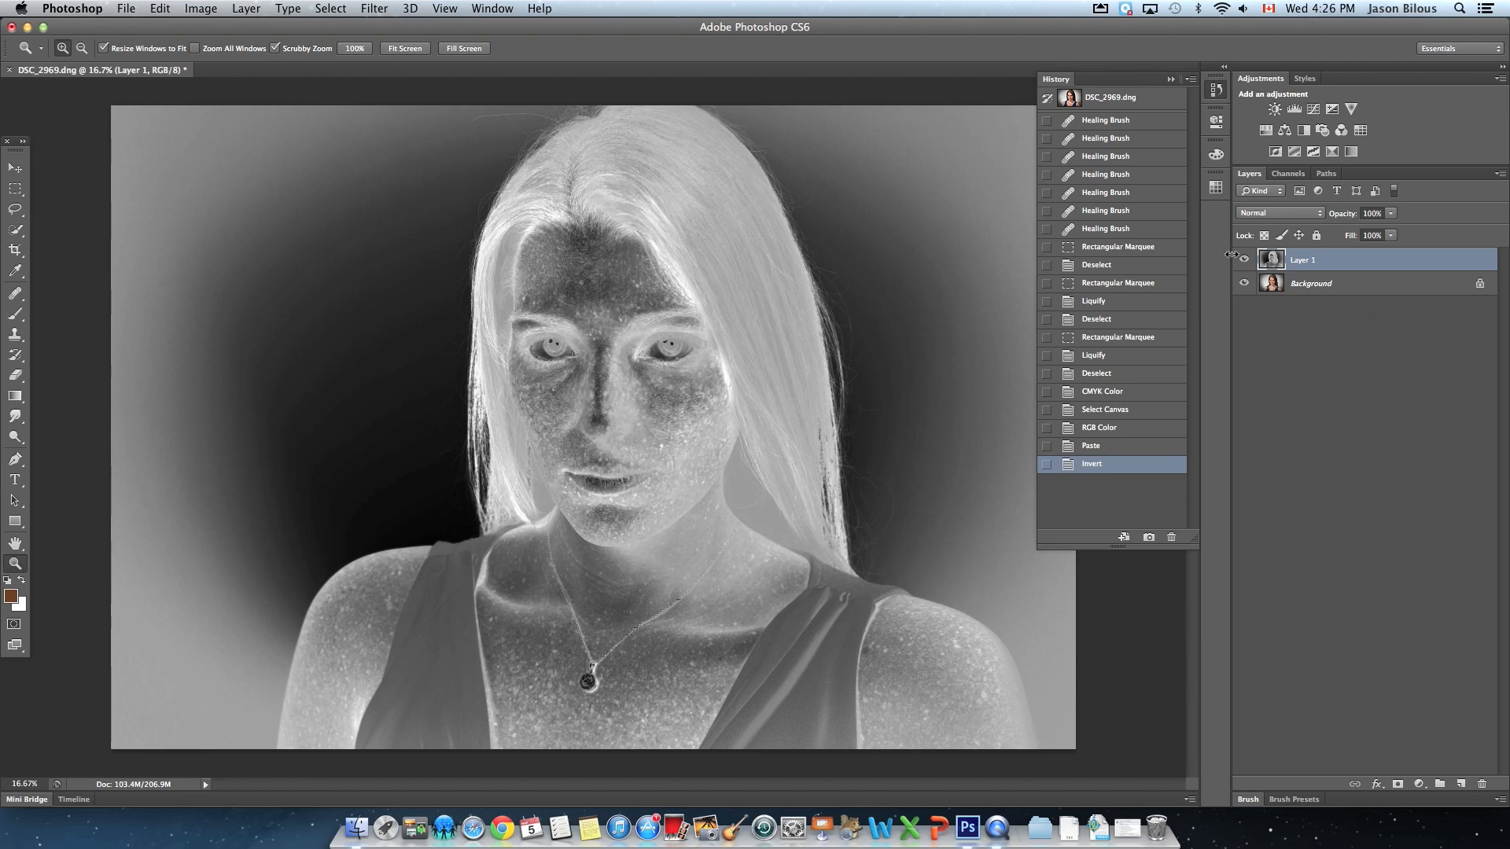
Lower Layer 1's opacity to 30% and set its blend mode to Vivid Light
{"action": "left_click", "coordinate": [1280, 218]}
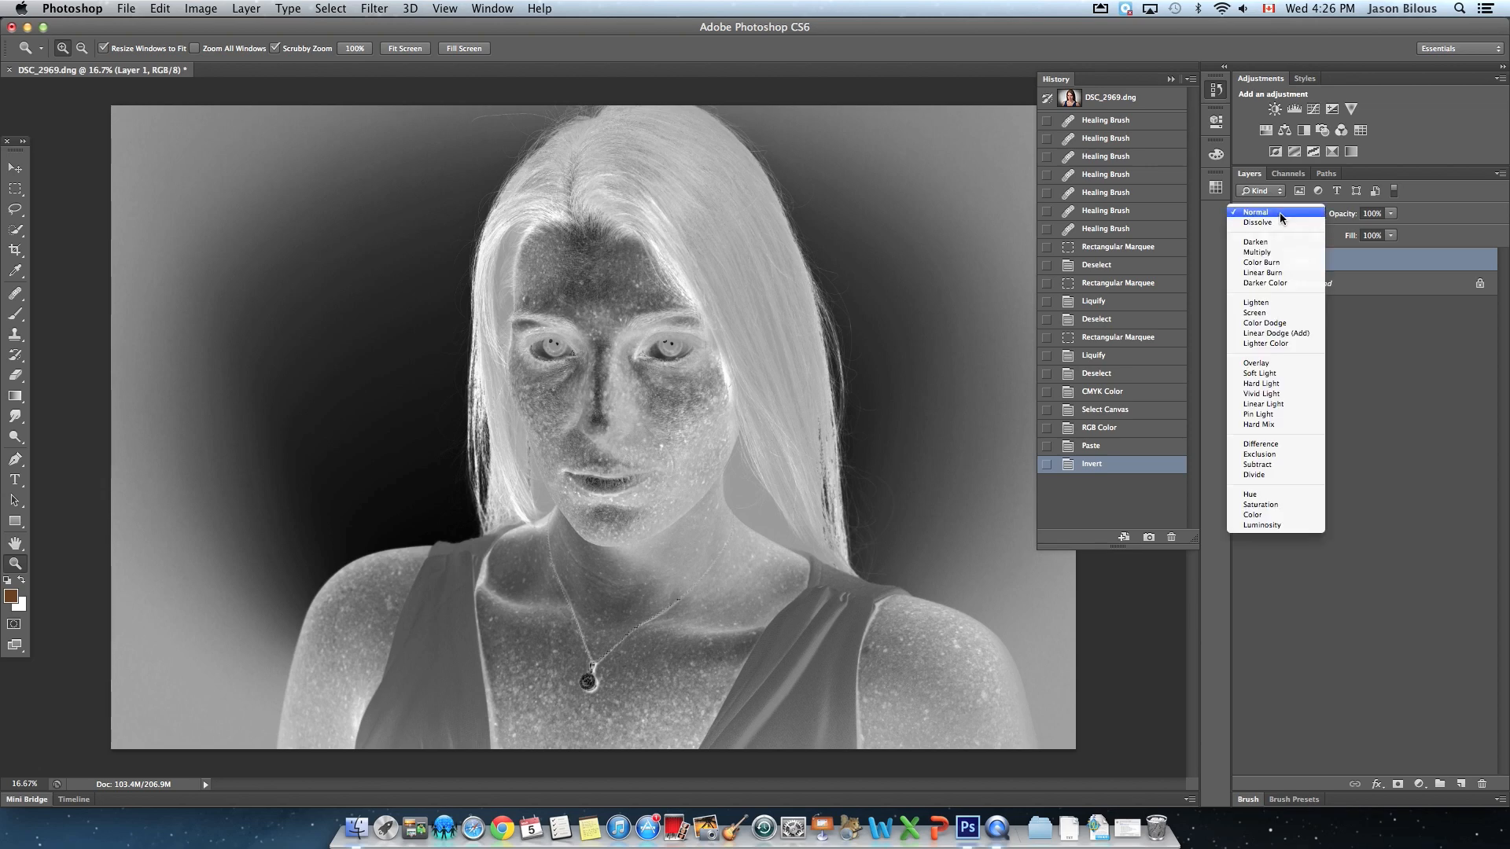
{"action": "left_click", "coordinate": [1382, 331]}
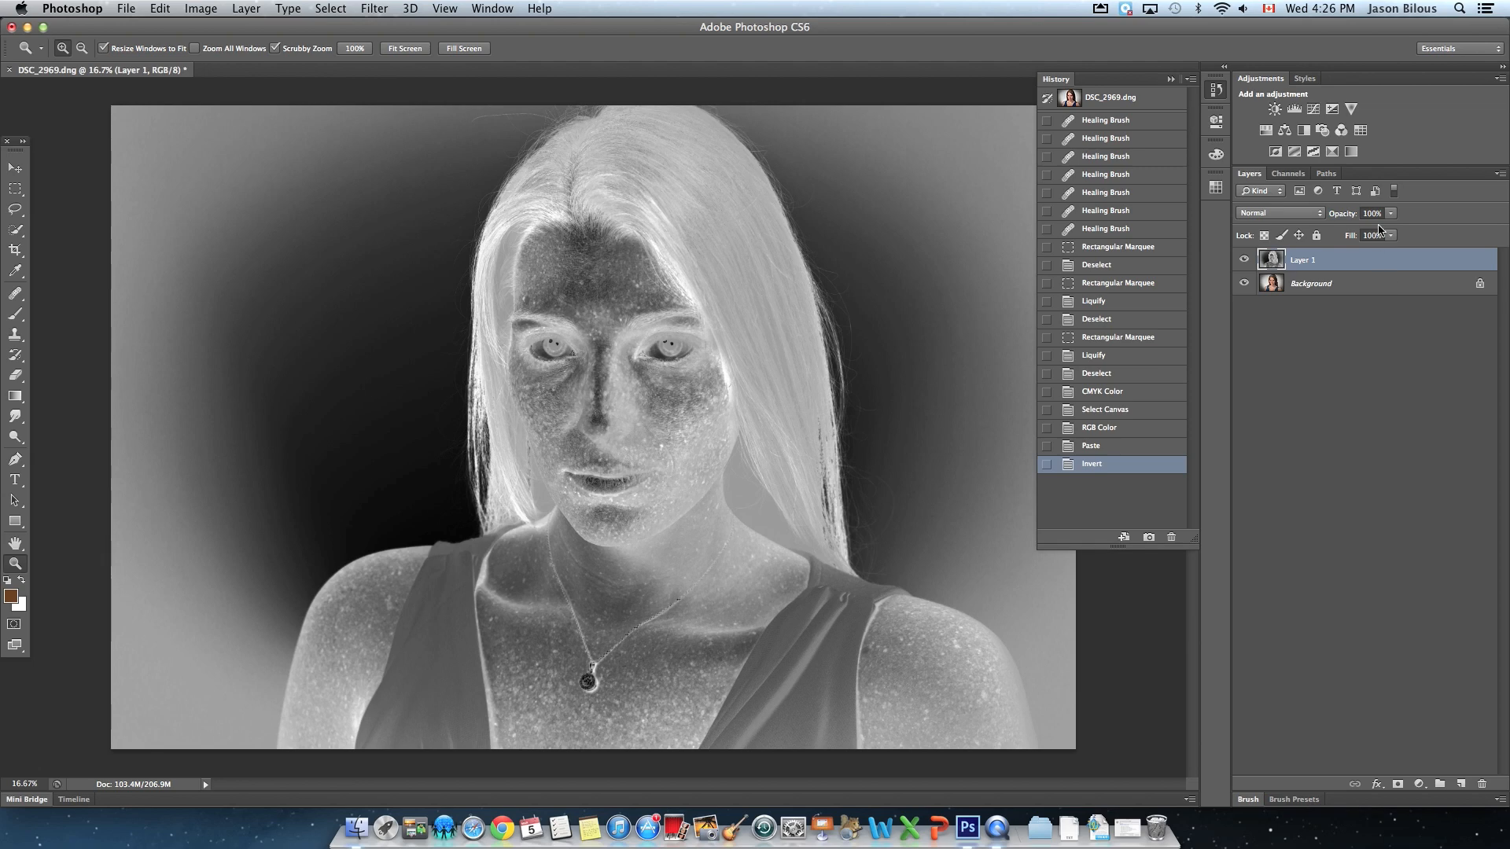
{"action": "left_click_drag", "start_coordinate": [1391, 218], "coordinate": [1340, 233]}
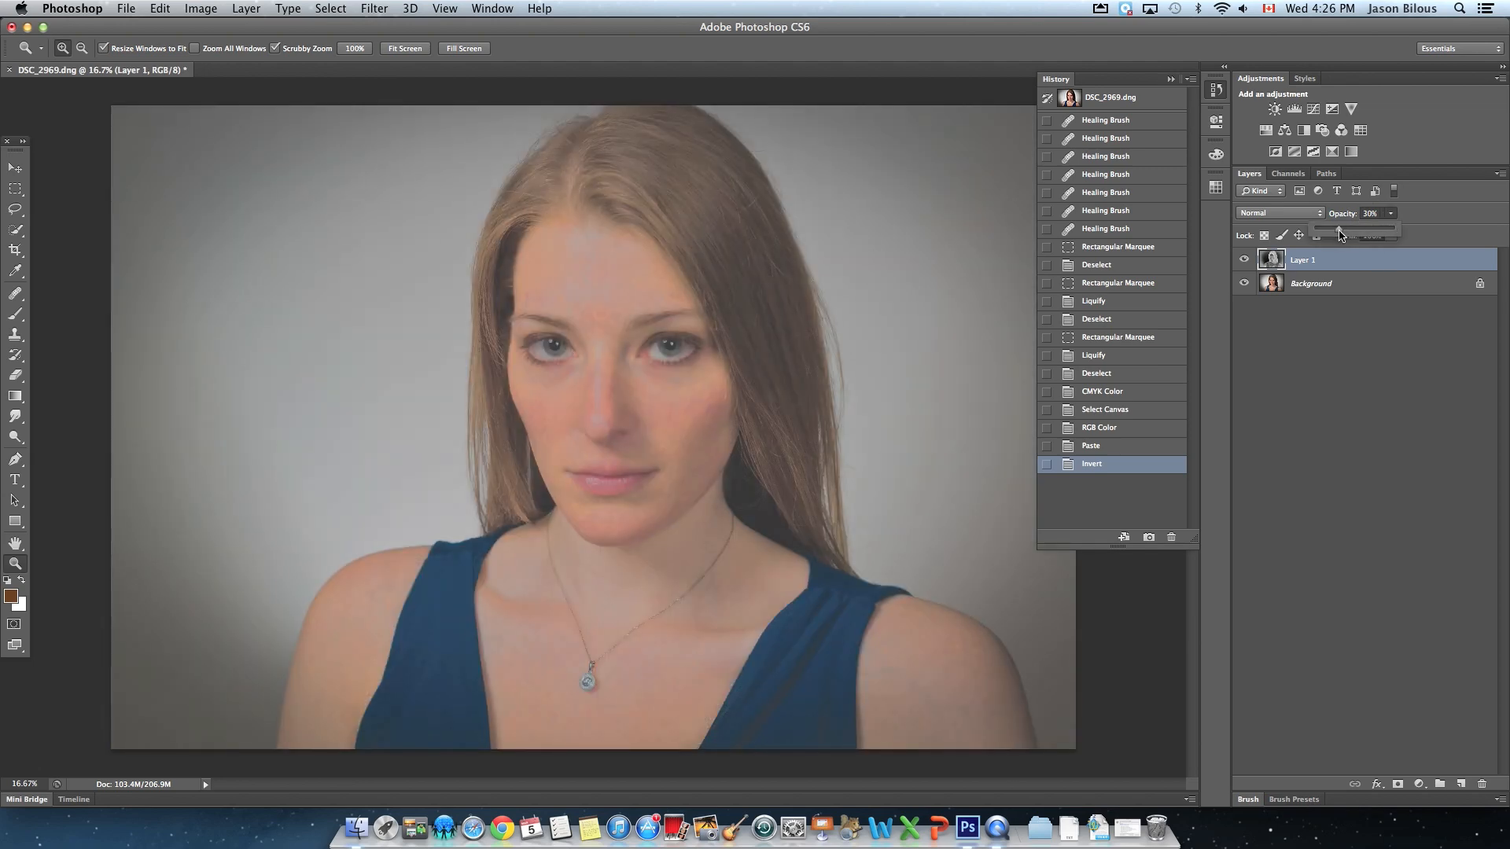
{"action": "left_click_drag", "start_coordinate": [1339, 234], "coordinate": [1339, 233]}
{"action": "left_click", "coordinate": [1277, 213]}
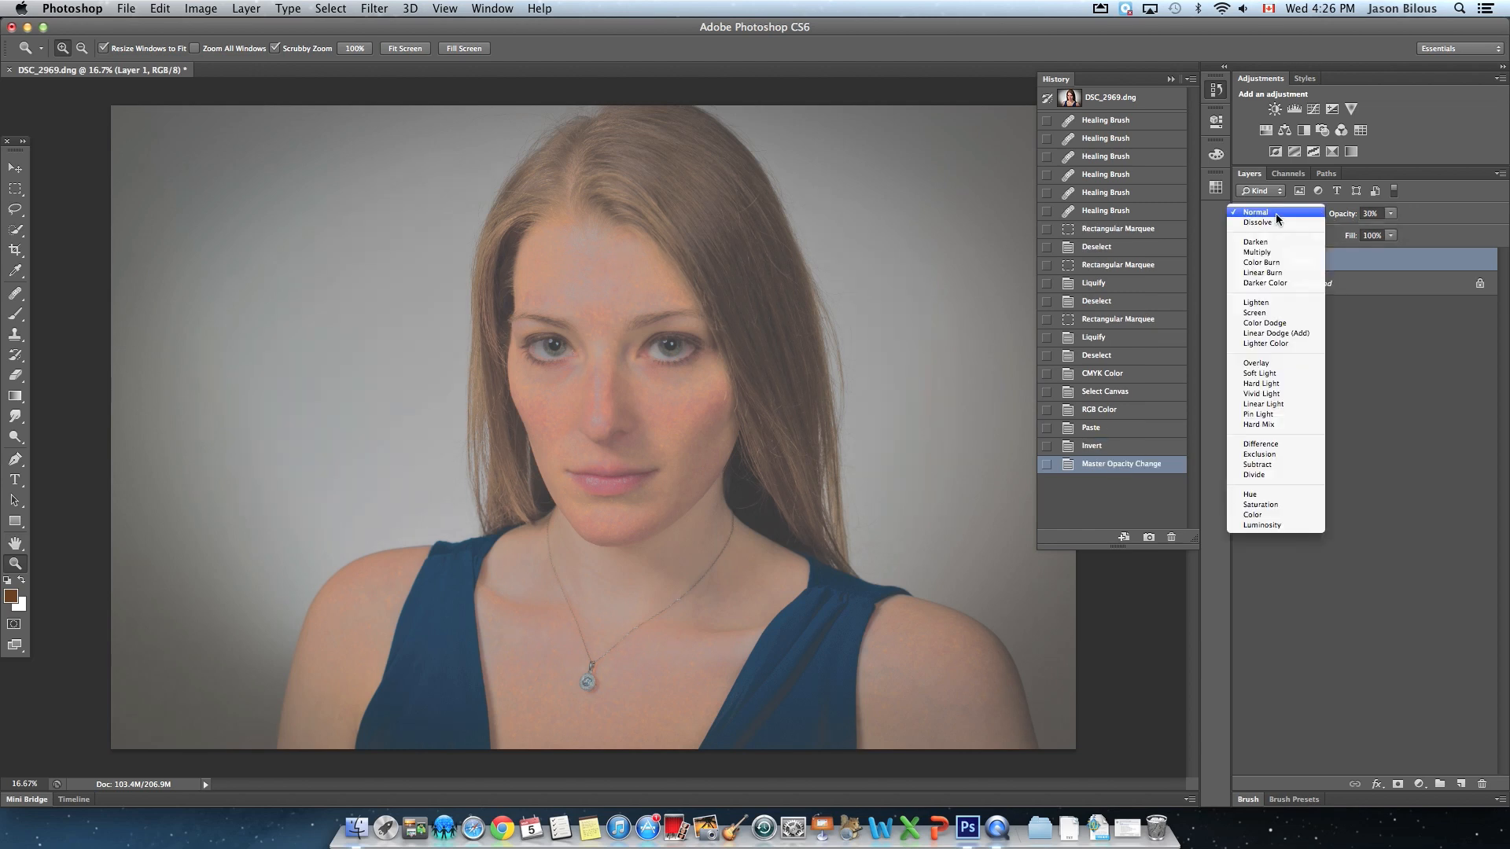
{"action": "left_click", "coordinate": [1276, 394]}
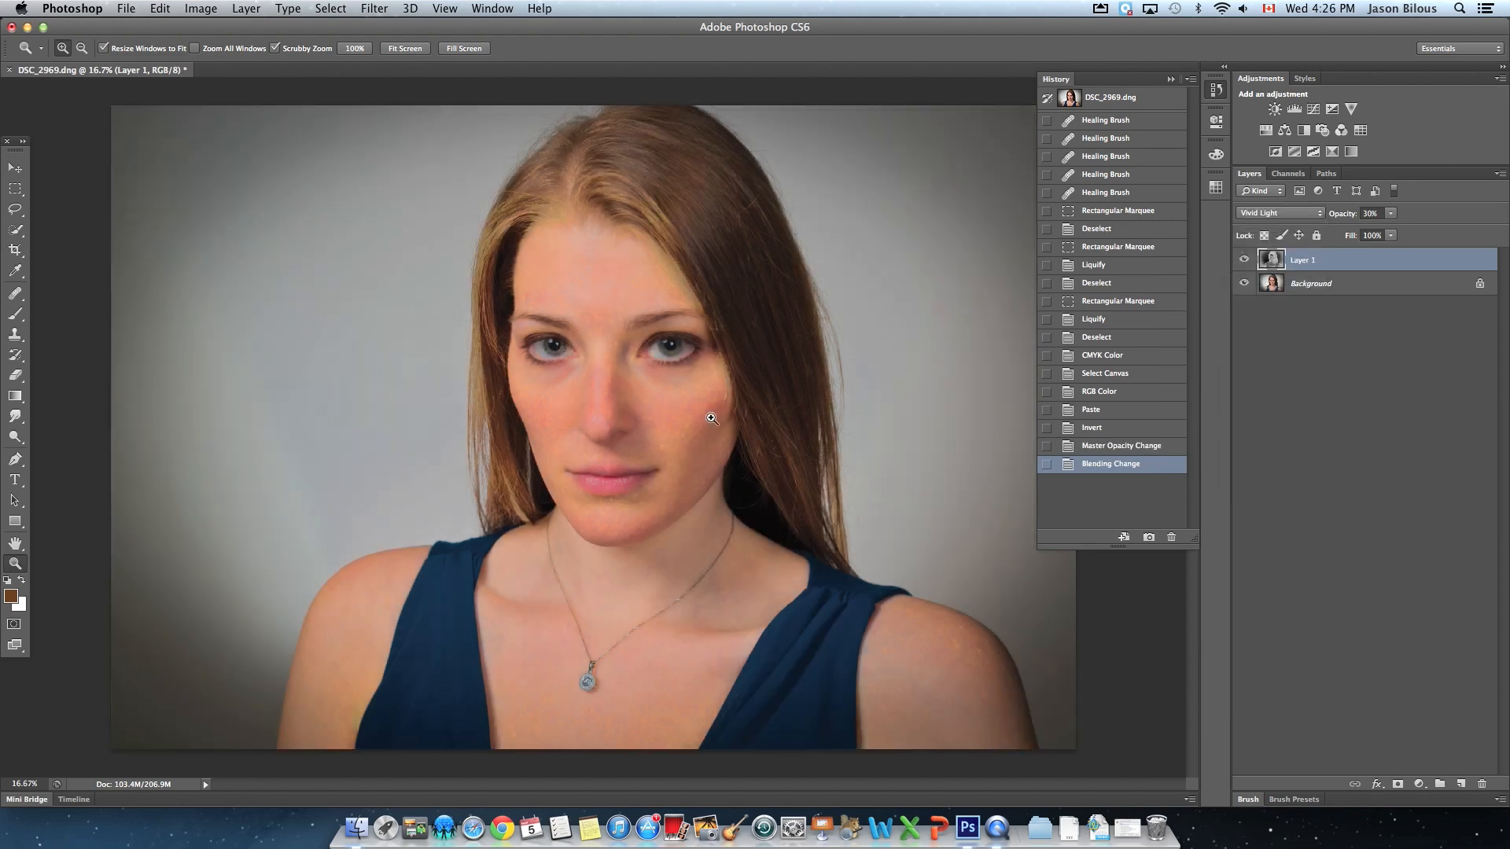
Check the blended skin close up and reduce Layer 1's opacity to 18%
{"action": "left_click", "coordinate": [594, 412]}
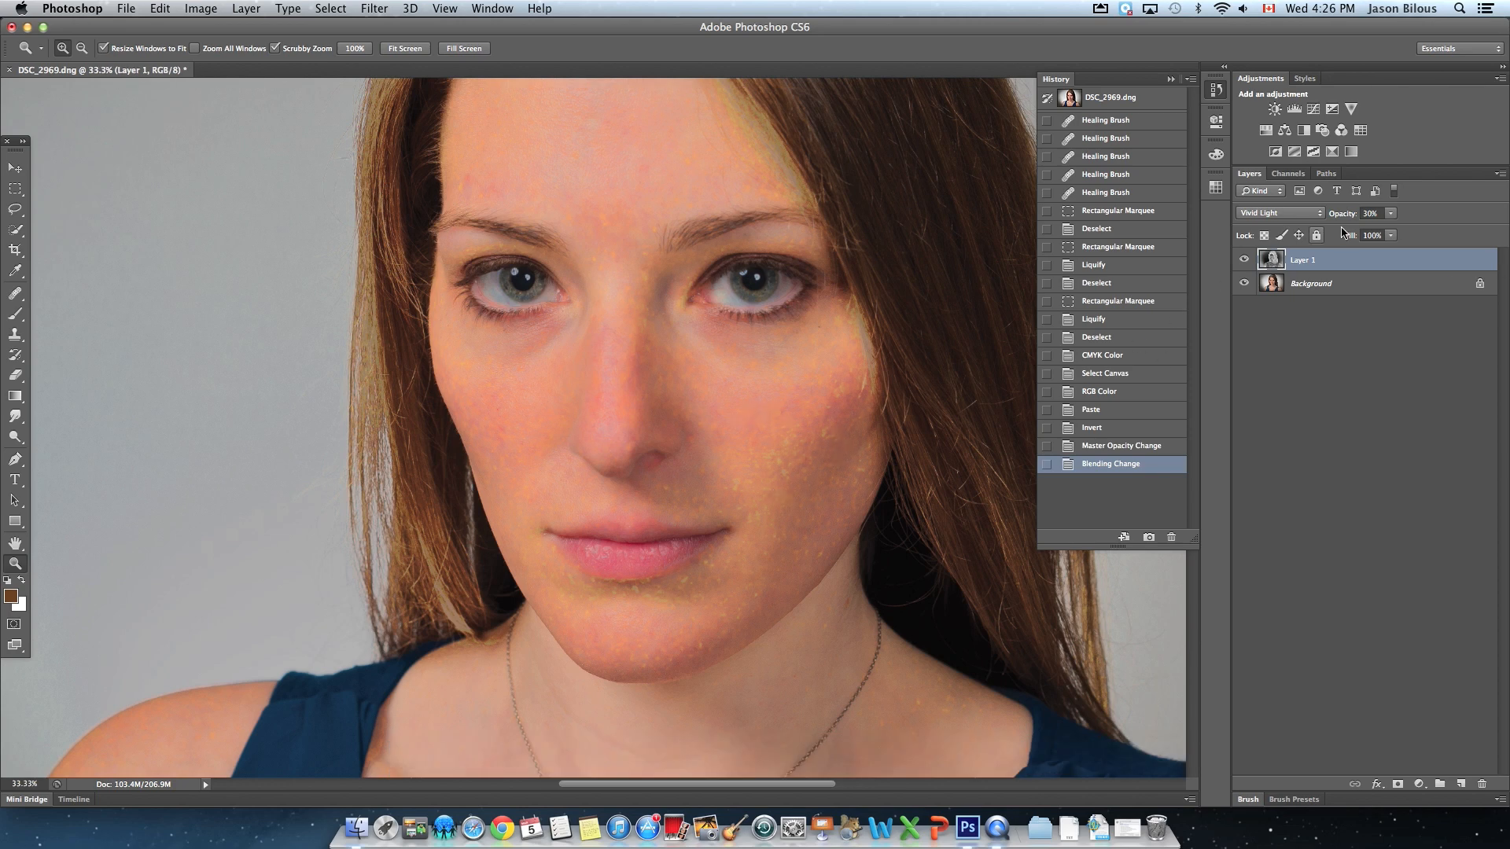
{"action": "left_click", "coordinate": [1390, 217]}
{"action": "left_click_drag", "start_coordinate": [1389, 232], "coordinate": [1384, 233]}
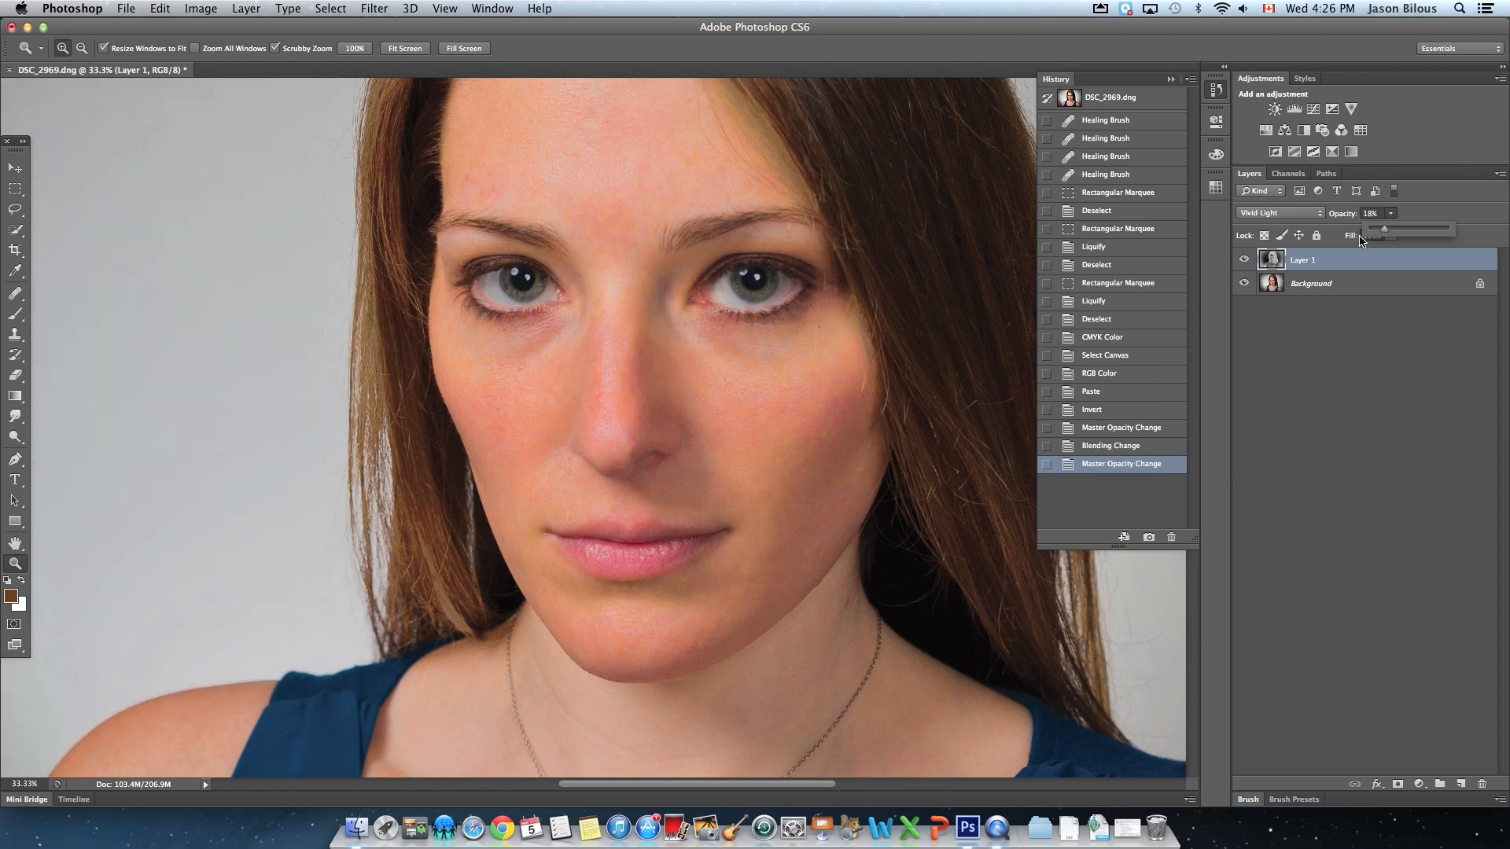
Try Hard Light blending on Layer 1 at 50% opacity, inspect the face and chest, and reduce the opacity to 17%
{"action": "left_click", "coordinate": [1283, 213]}
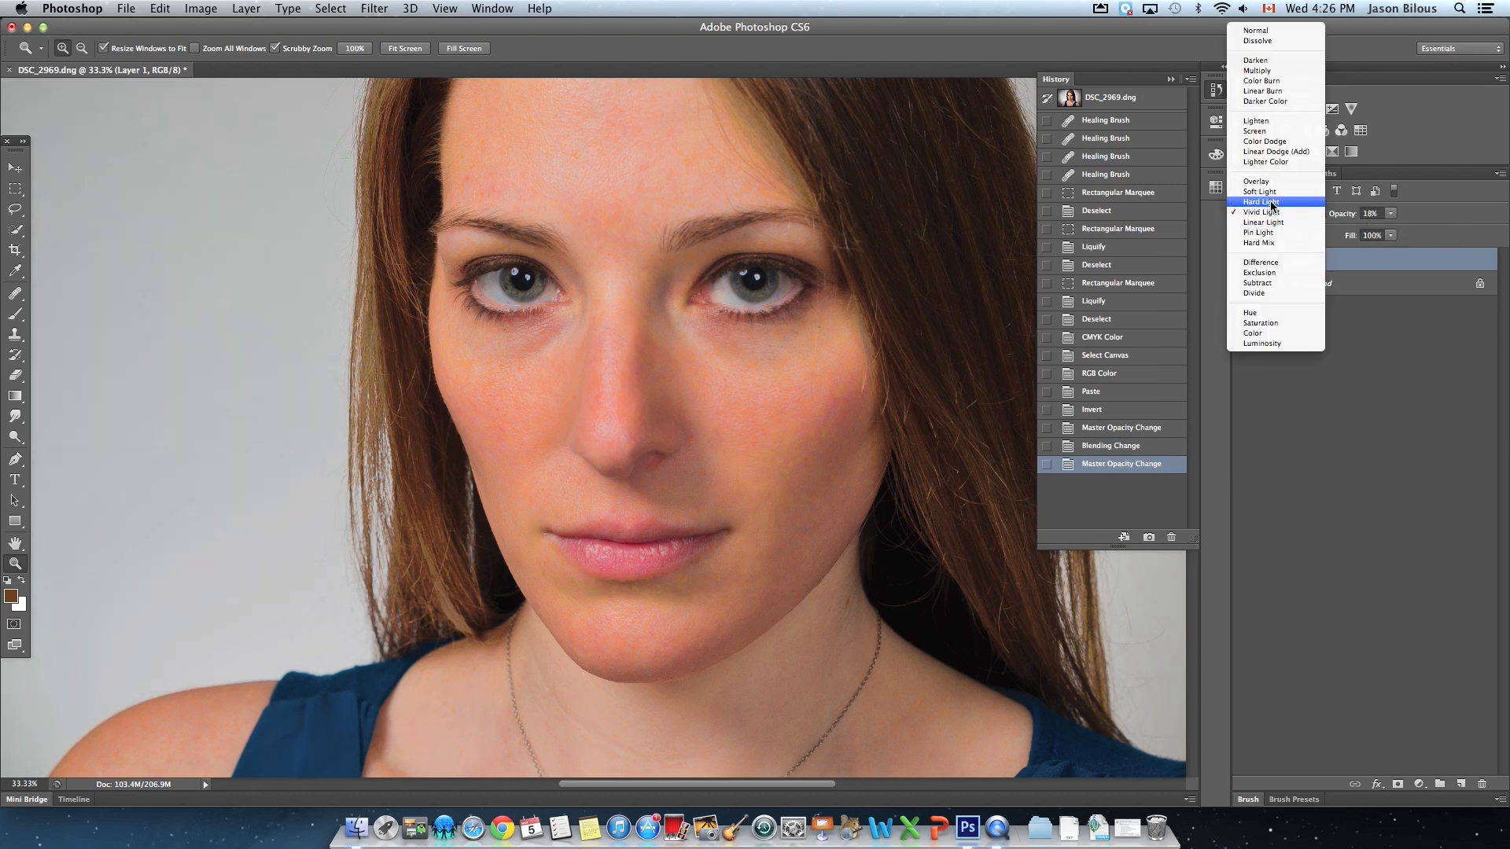
{"action": "left_click", "coordinate": [1271, 201]}
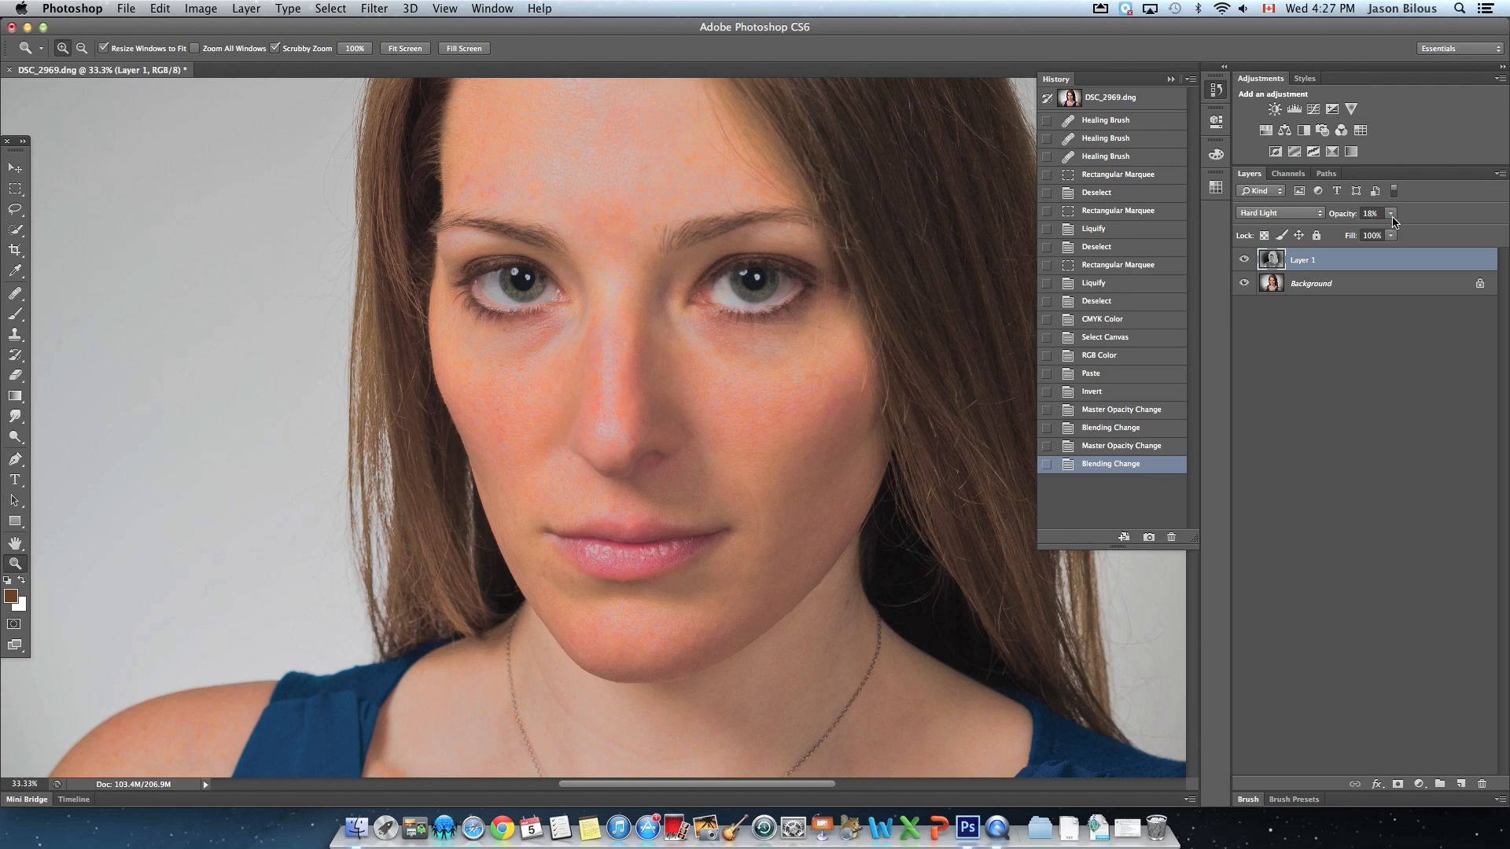
{"action": "left_click", "coordinate": [1391, 213]}
{"action": "left_click_drag", "start_coordinate": [1392, 229], "coordinate": [1400, 235]}
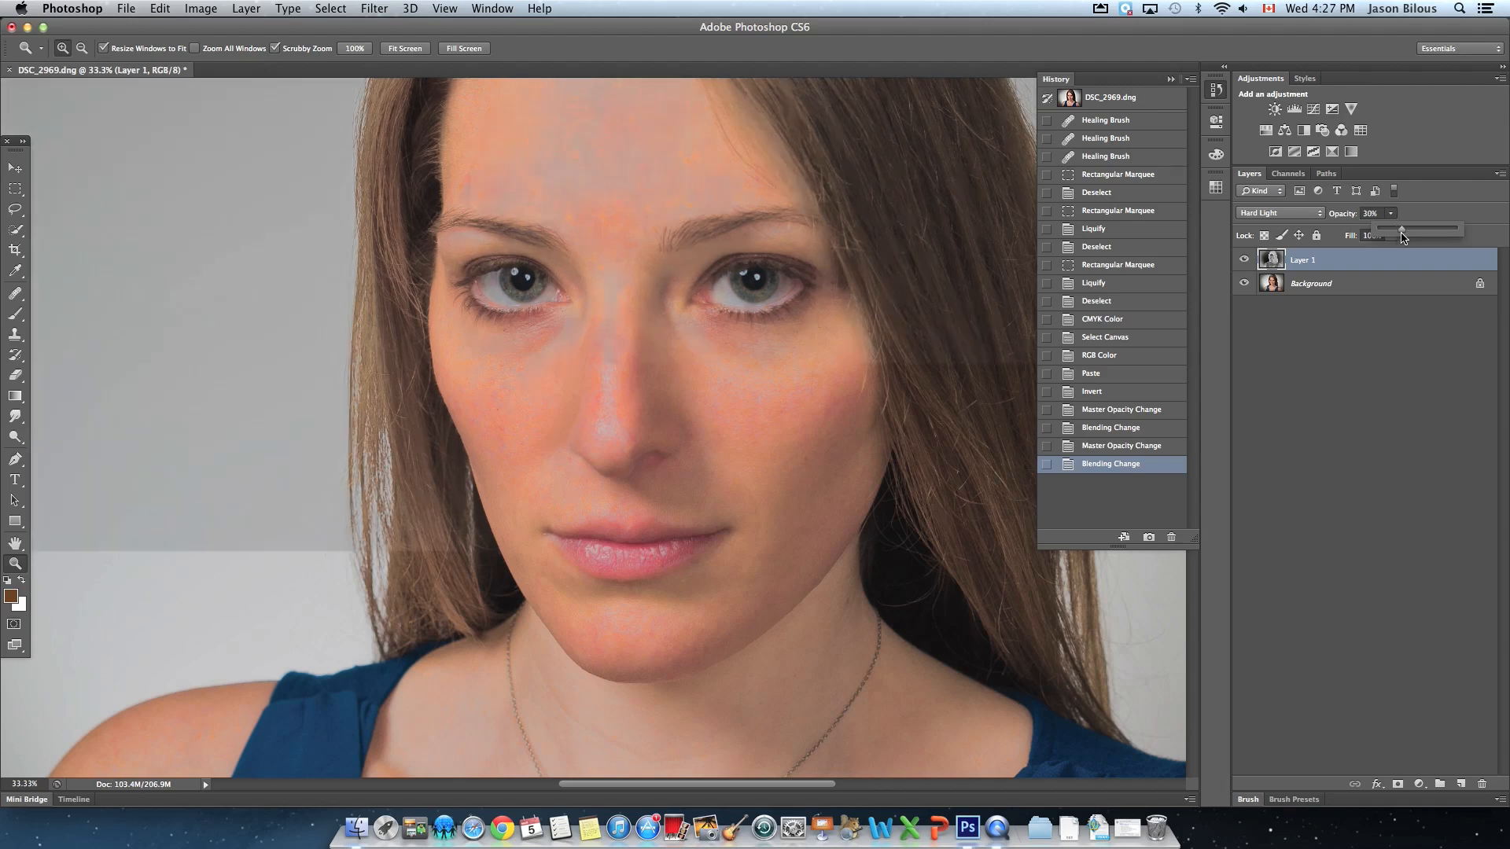
{"action": "left_click_drag", "start_coordinate": [1406, 238], "coordinate": [1417, 238]}
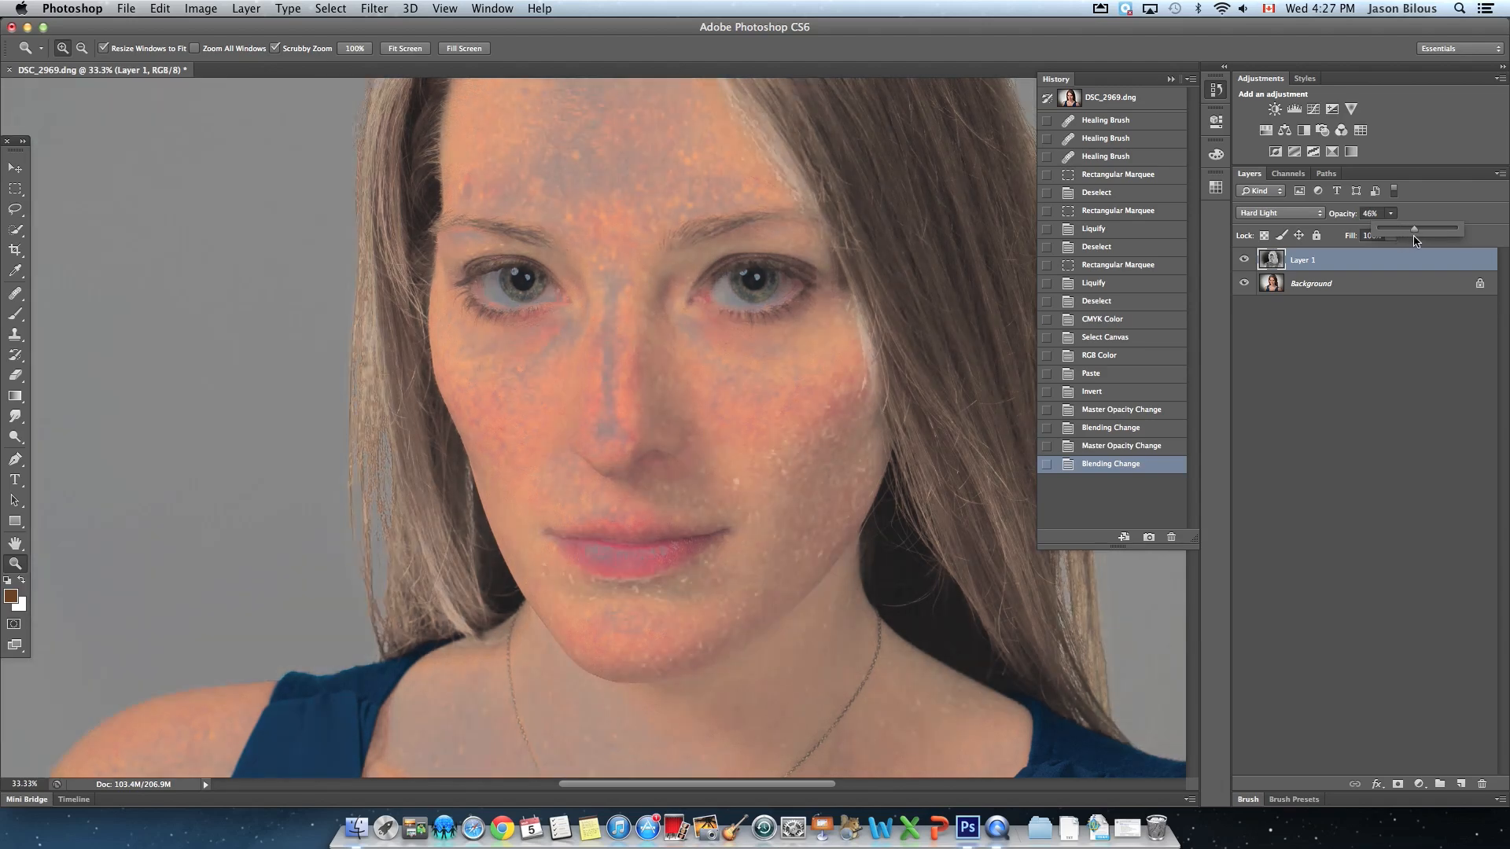
{"action": "left_click_drag", "start_coordinate": [1417, 236], "coordinate": [1417, 237]}
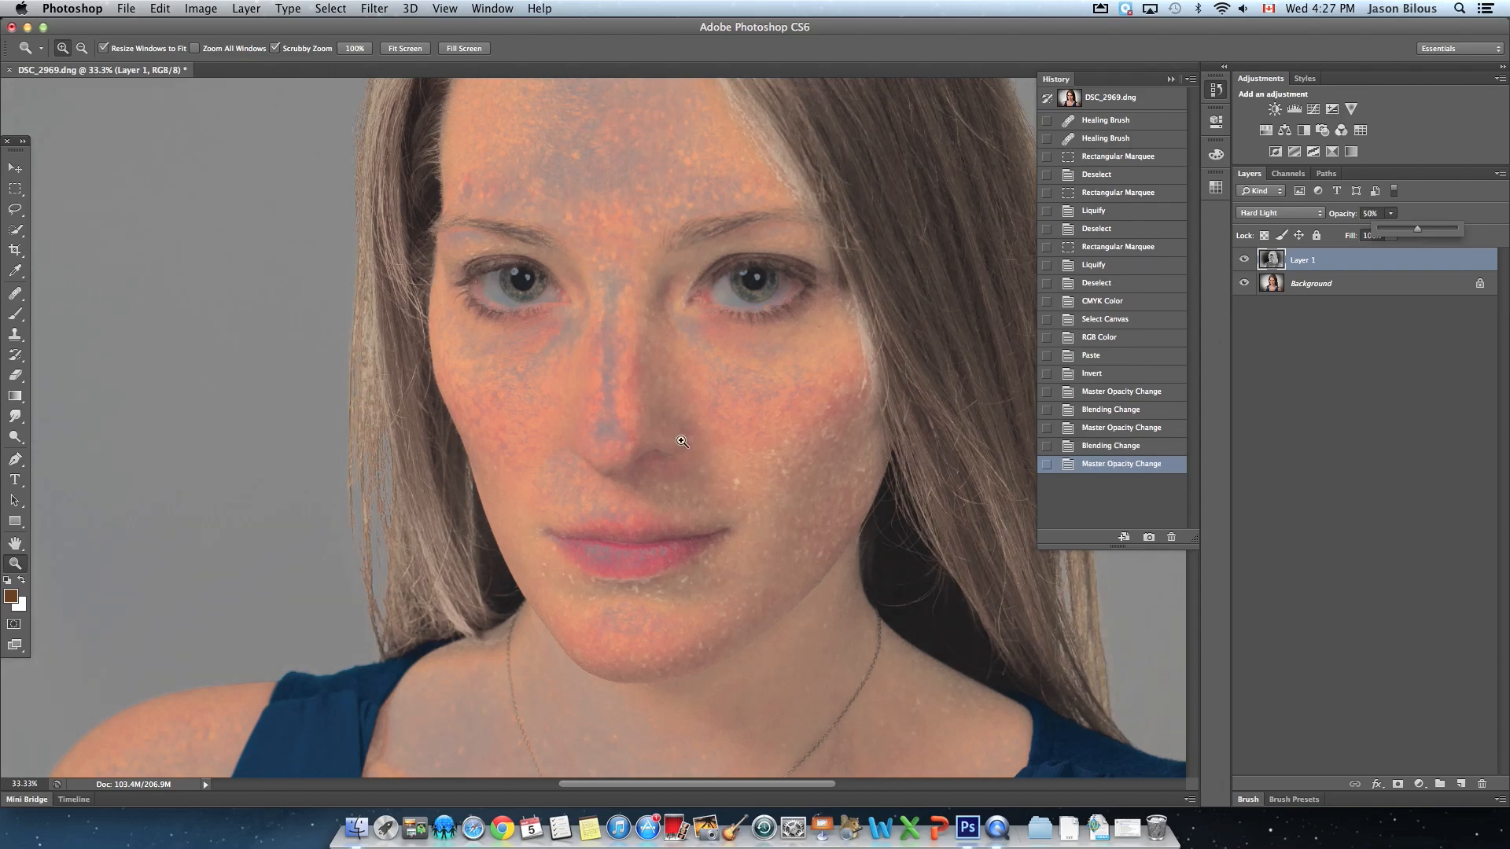
{"action": "scroll", "coordinate": [680, 439], "scroll_direction": "down", "scroll_amount": 5}
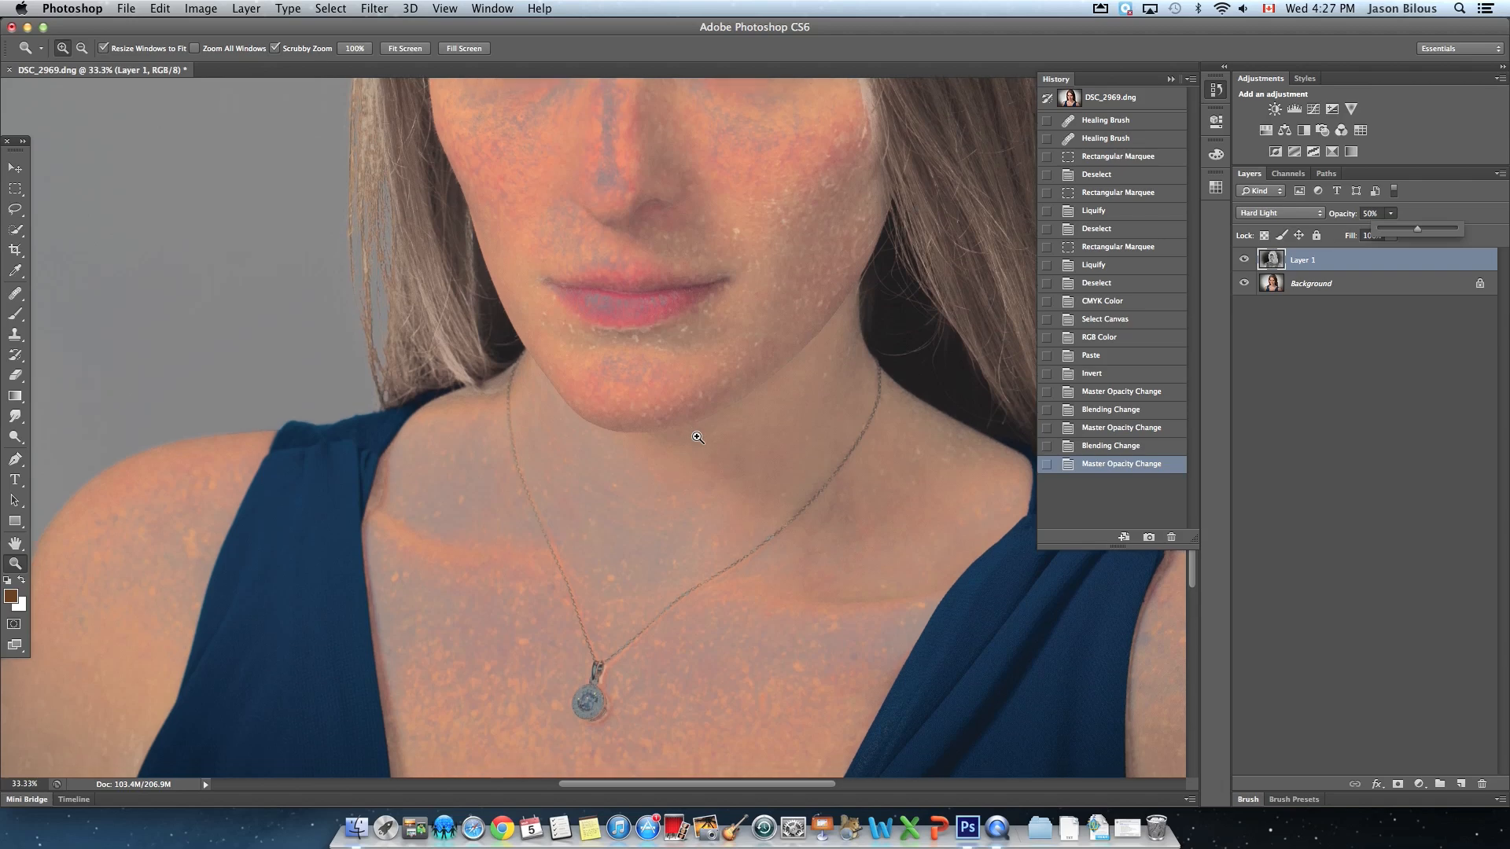
{"action": "scroll", "coordinate": [698, 438], "scroll_direction": "up", "scroll_amount": 6}
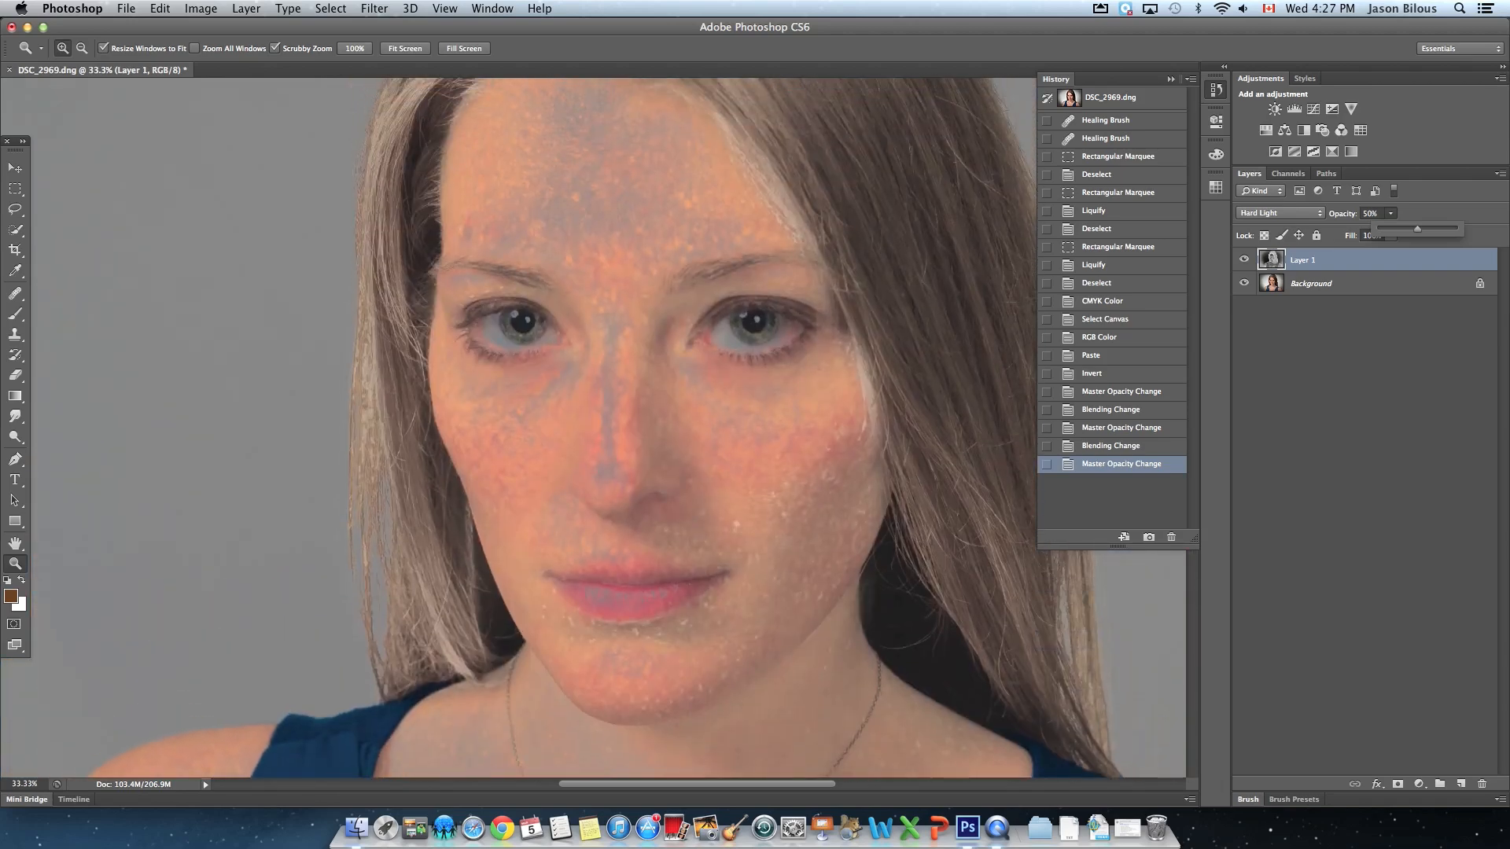
{"action": "left_click_drag", "start_coordinate": [1405, 235], "coordinate": [1390, 239]}
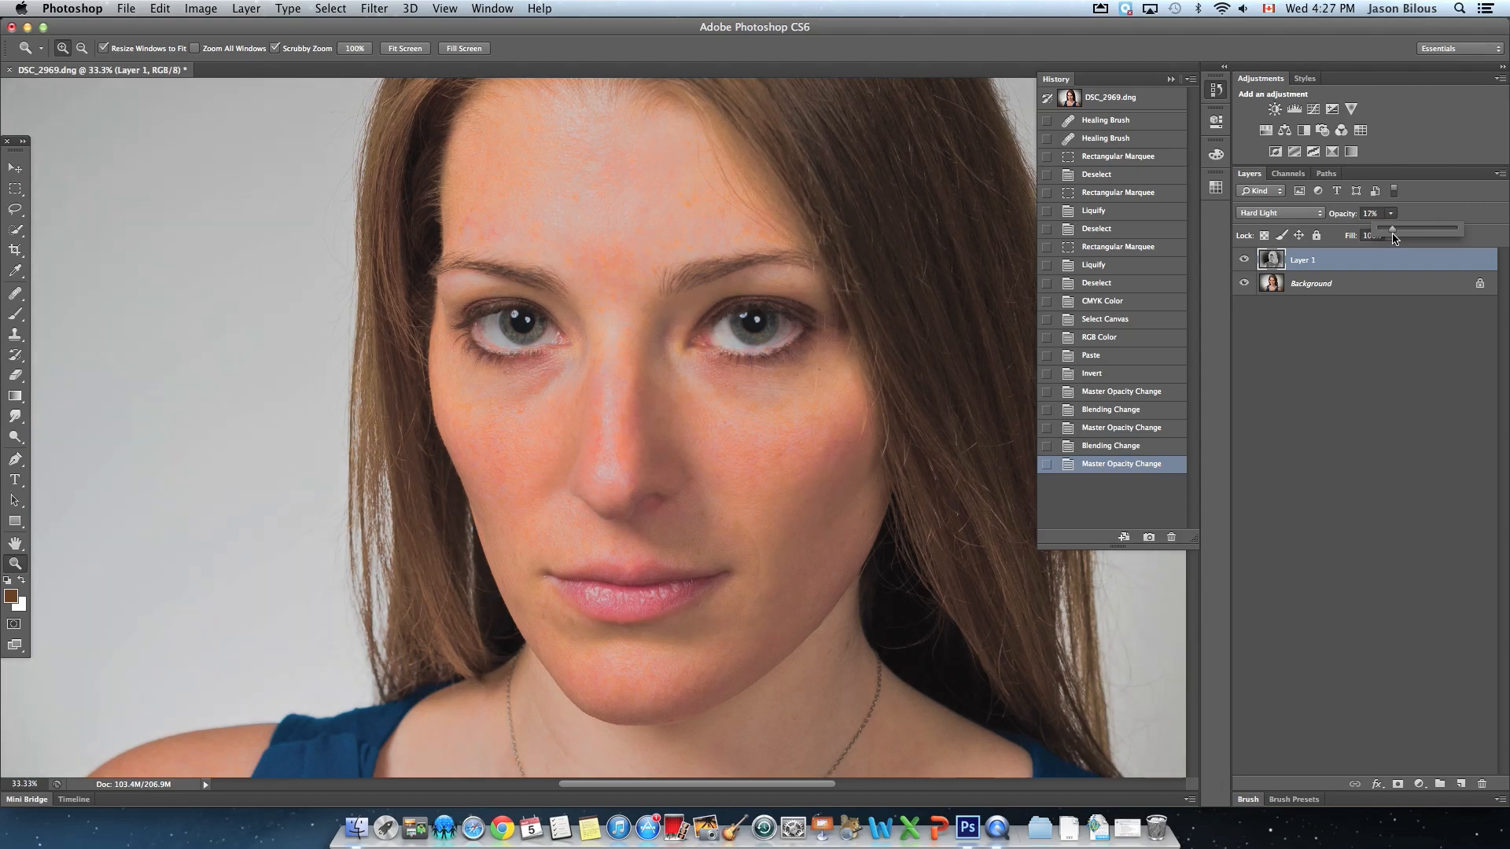
Try the Soft Light, Linear Light, Pin Light and Color Dodge blend modes on Layer 1
{"action": "left_click", "coordinate": [1263, 214]}
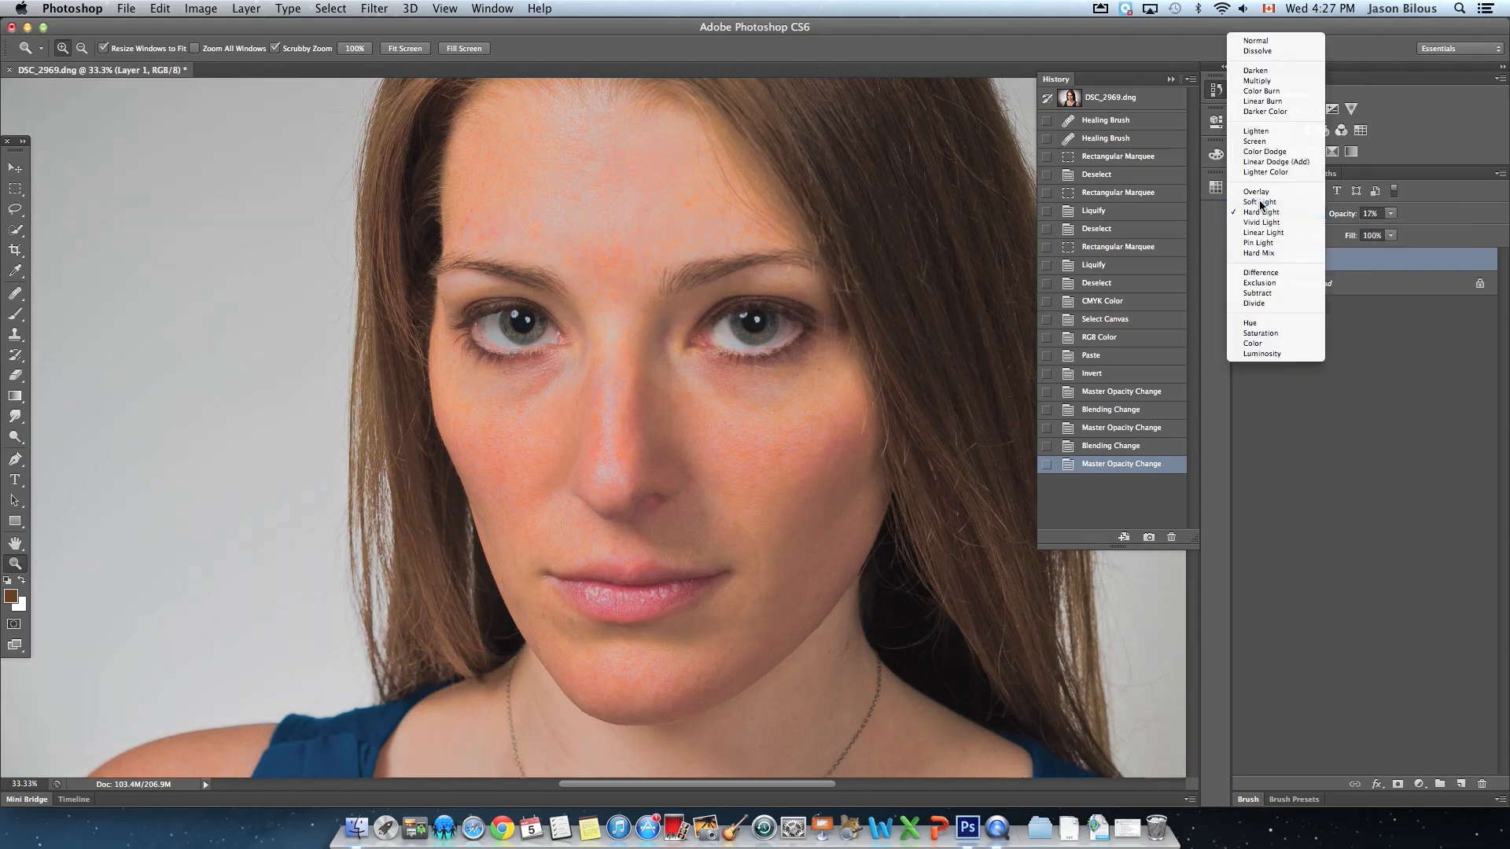
{"action": "left_click", "coordinate": [1260, 203]}
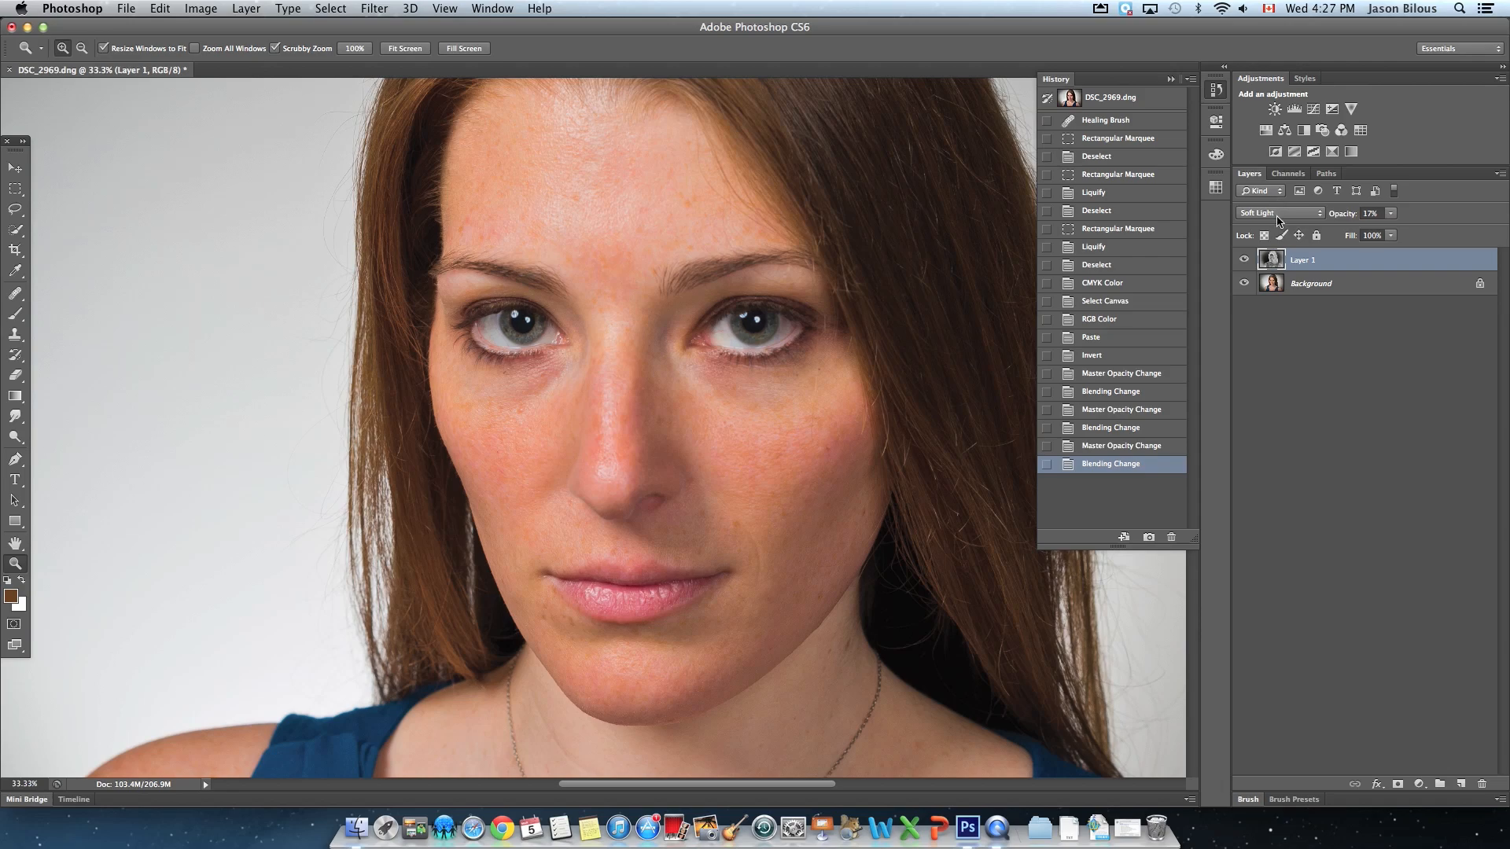
{"action": "left_click", "coordinate": [1279, 215]}
{"action": "left_click", "coordinate": [1277, 245]}
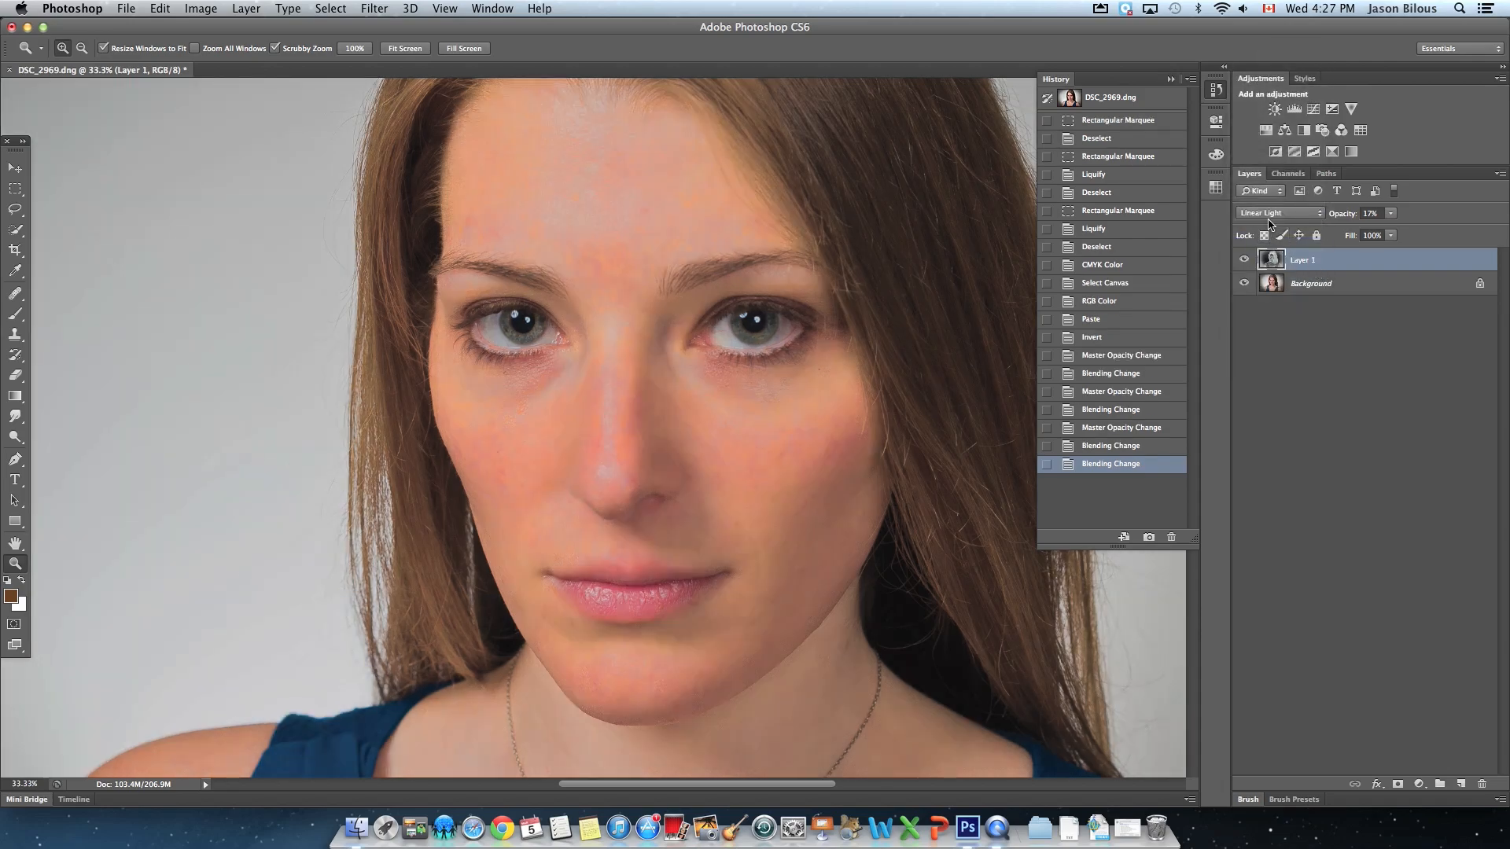
{"action": "left_click", "coordinate": [1276, 218]}
{"action": "left_click", "coordinate": [1271, 222]}
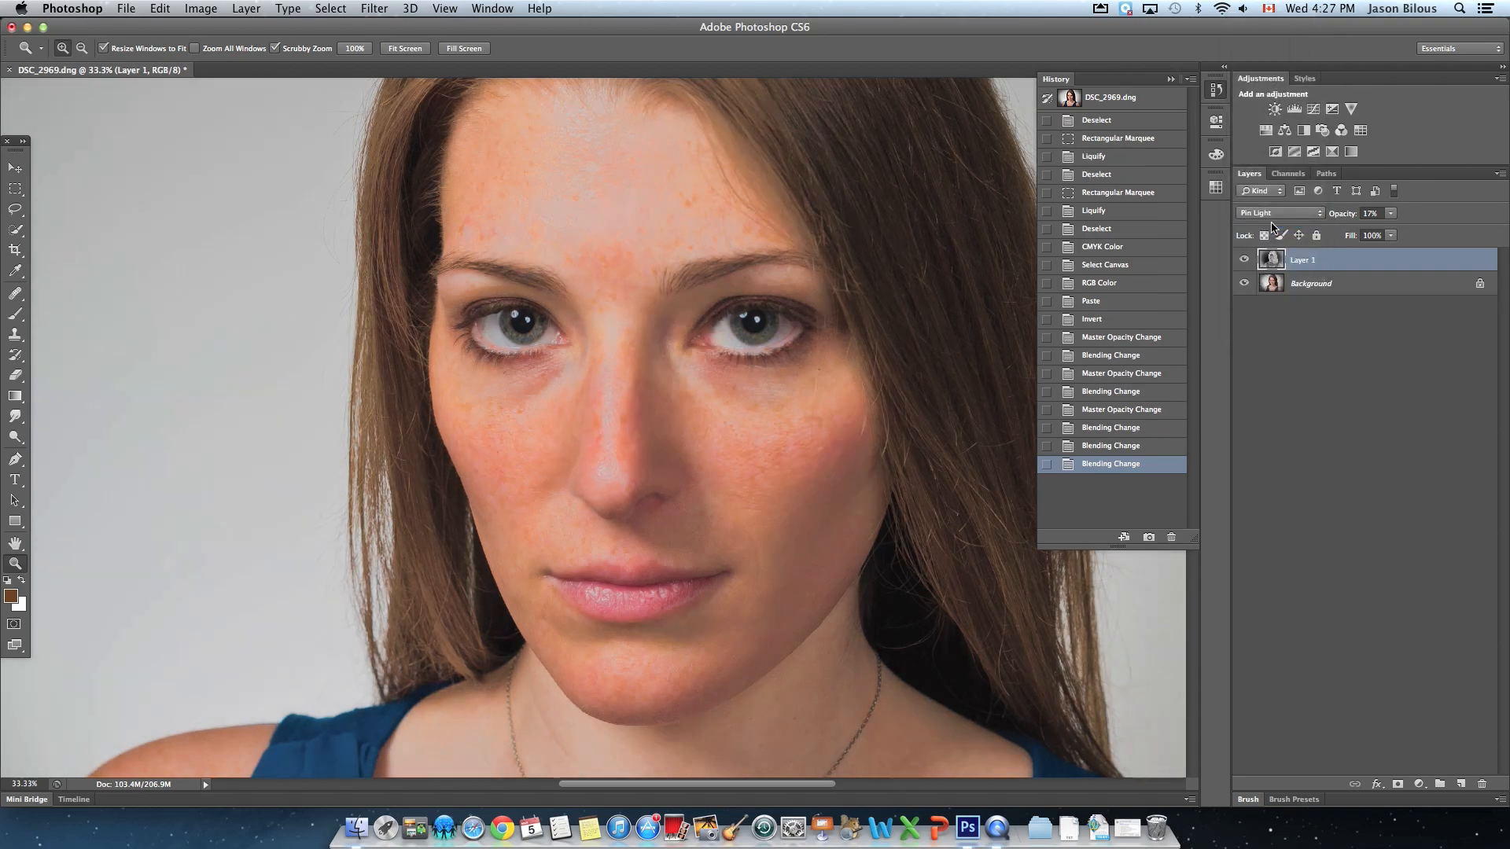
{"action": "left_click", "coordinate": [1270, 218]}
{"action": "left_click", "coordinate": [1266, 224]}
{"action": "left_click", "coordinate": [1266, 212]}
{"action": "left_click", "coordinate": [1269, 111]}
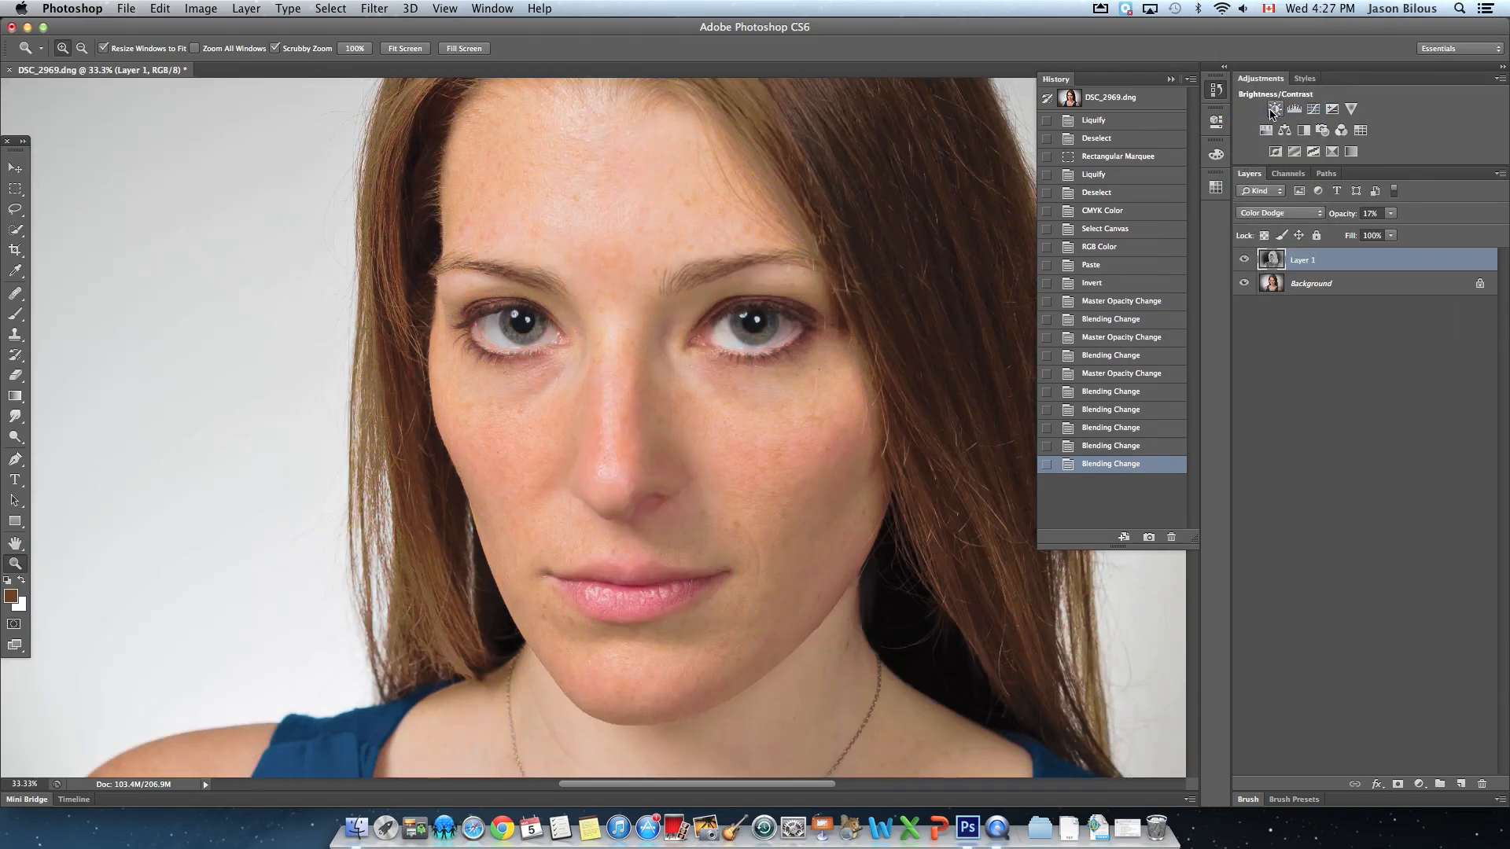
Compare the portrait with and without Layer 1, raise its opacity to 24% and try Linear Dodge (Add) blending
{"action": "left_click", "coordinate": [1244, 261]}
{"action": "left_click", "coordinate": [1244, 260]}
{"action": "left_click", "coordinate": [1391, 214]}
{"action": "mouse_move", "coordinate": [1403, 236]}
{"action": "left_mouse_down"}
{"action": "mouse_move", "coordinate": [1414, 236]}
{"action": "mouse_move", "coordinate": [1400, 236]}
{"action": "left_mouse_up"}
{"action": "left_click", "coordinate": [1281, 212]}
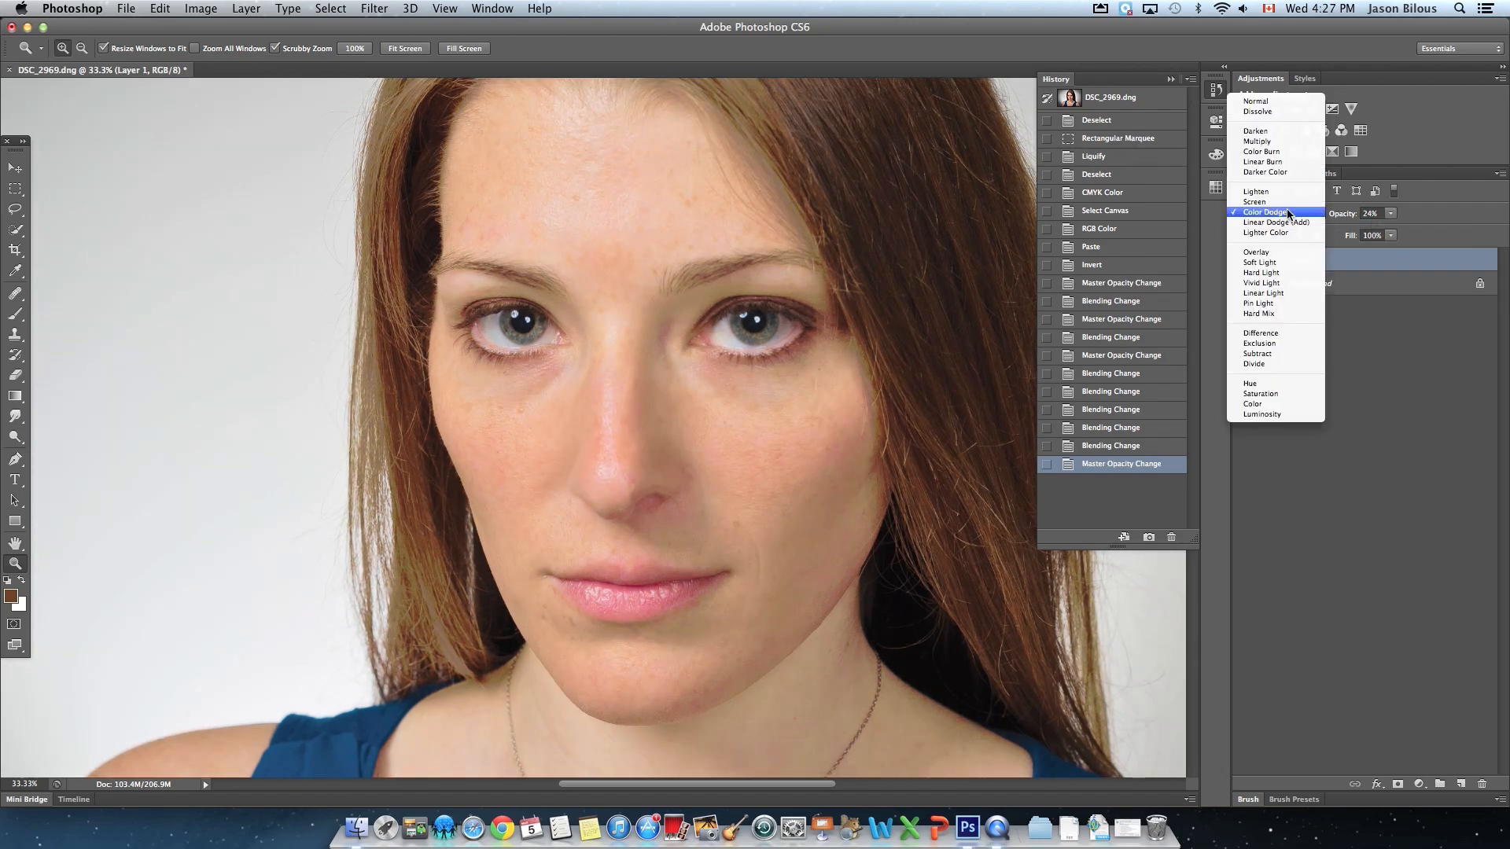
{"action": "left_click", "coordinate": [1287, 229]}
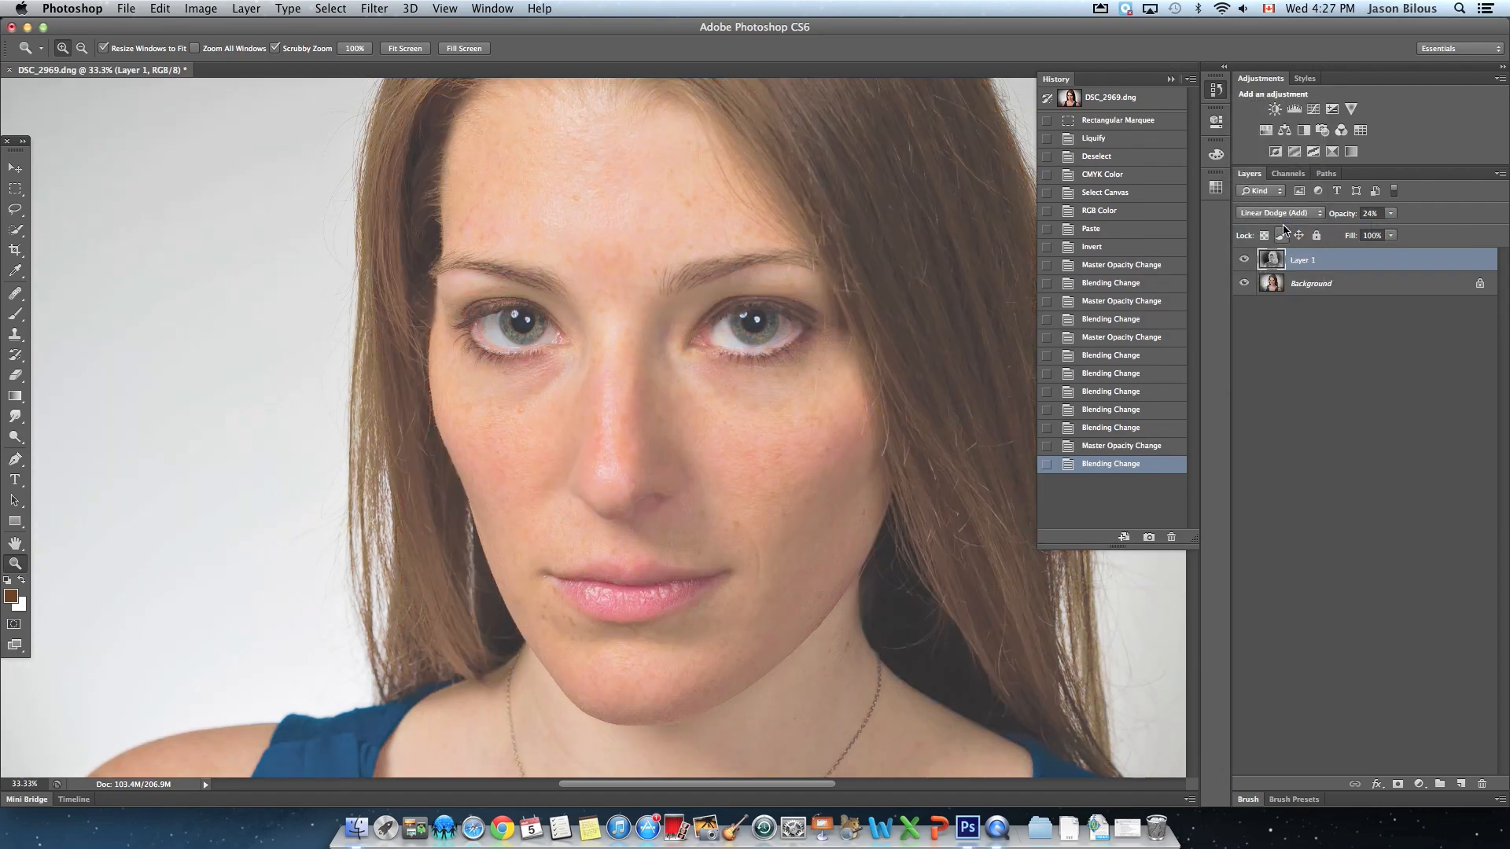
Set Layer 1's blend mode to Vivid Light and its opacity to 11%
{"action": "left_click", "coordinate": [1281, 213]}
{"action": "left_click", "coordinate": [1290, 283]}
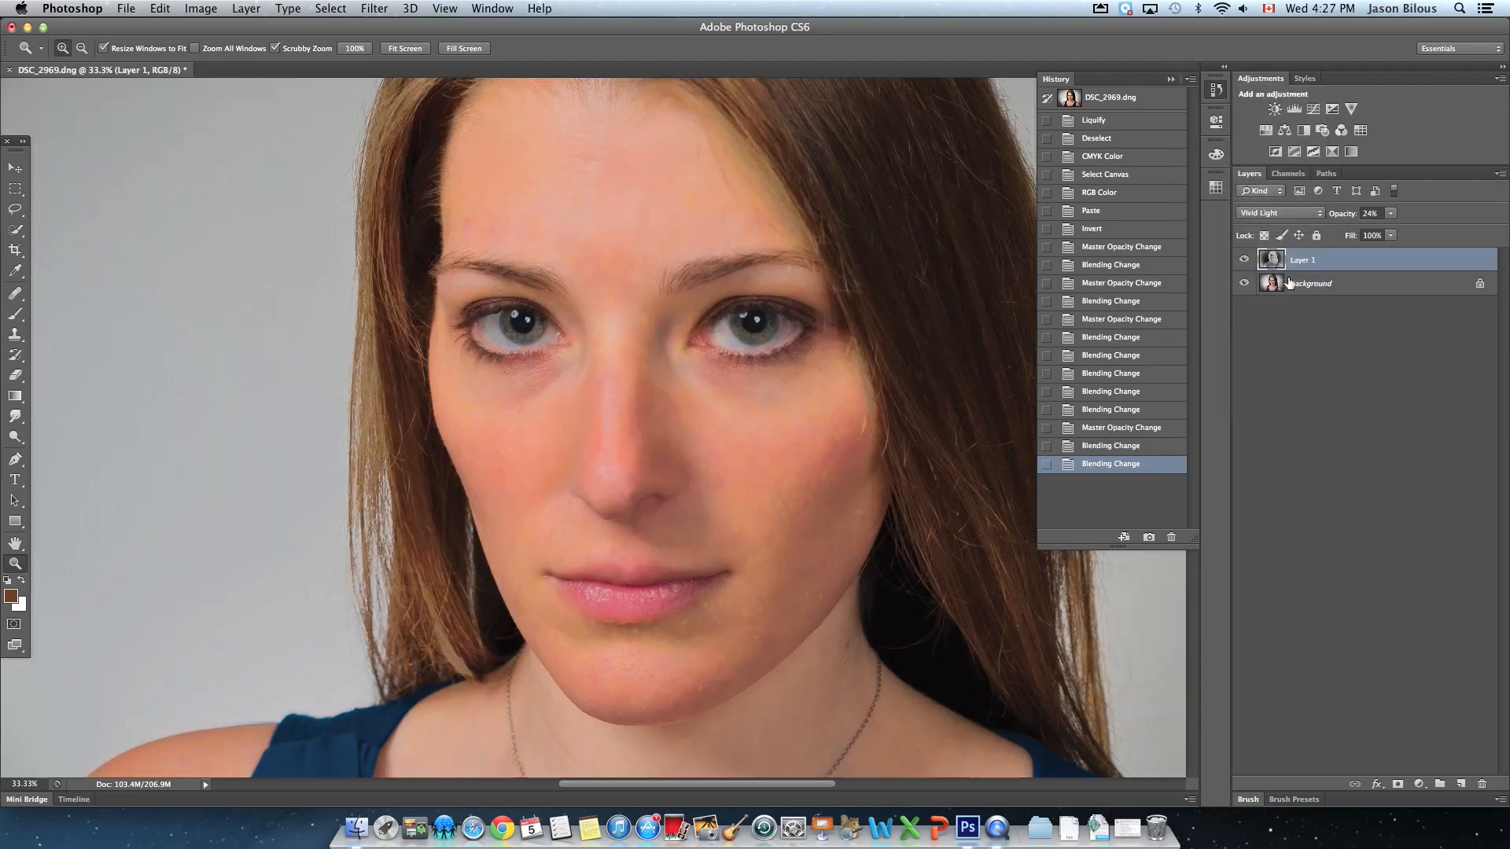
{"action": "left_click", "coordinate": [1391, 216]}
{"action": "left_click_drag", "start_coordinate": [1384, 234], "coordinate": [1375, 237]}
{"action": "left_click", "coordinate": [1254, 269]}
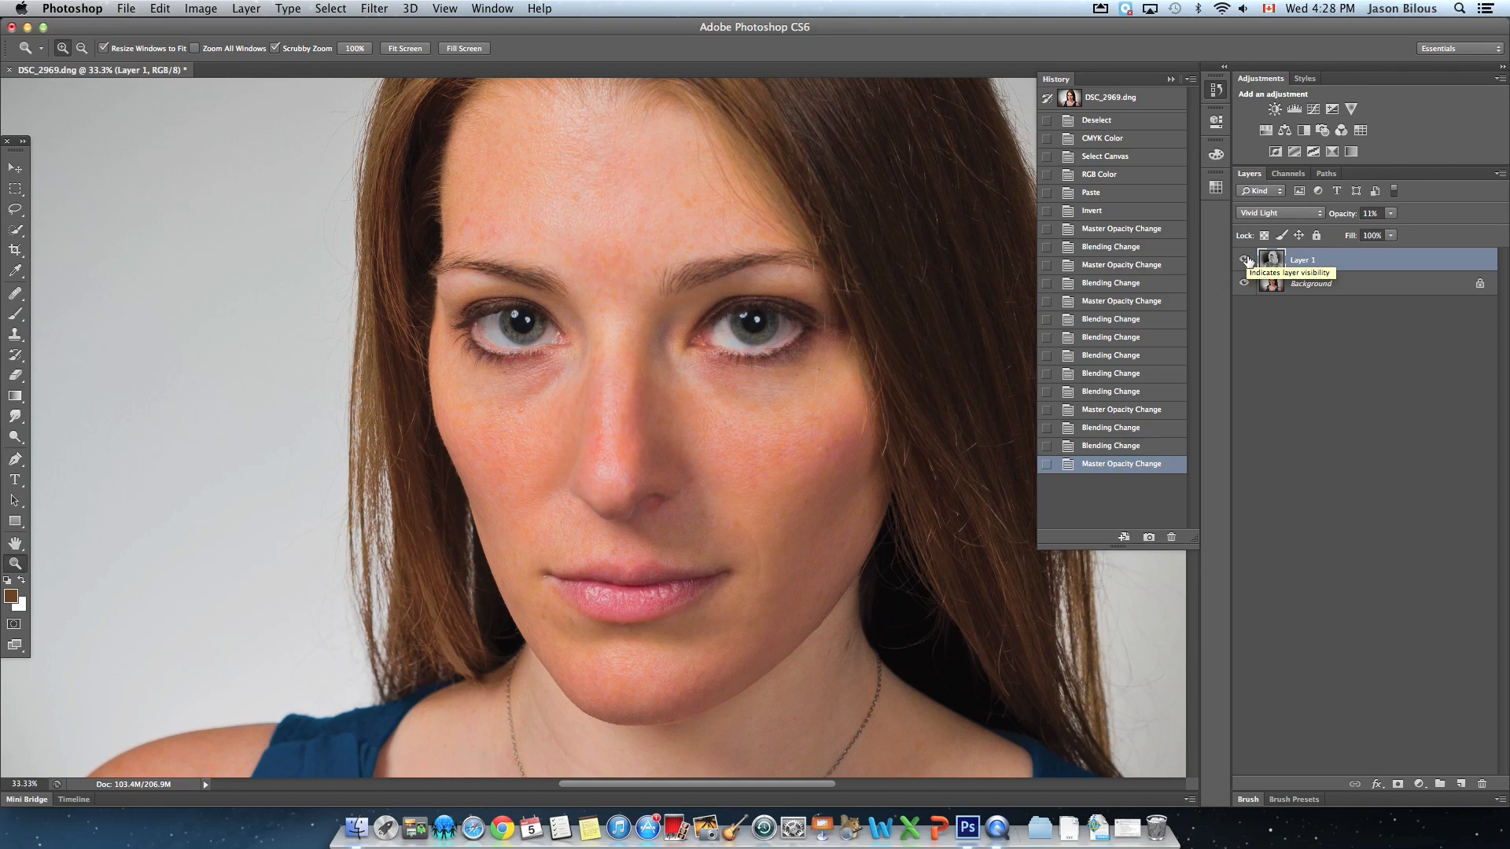
Toggle Layer 1's visibility to compare the skin before and after, and review the result on the full portrait
{"action": "left_click", "coordinate": [1245, 260]}
{"action": "left_click", "coordinate": [1245, 260]}
{"action": "left_click", "coordinate": [1245, 260]}
{"action": "left_click", "coordinate": [1245, 261]}
{"action": "left_click", "coordinate": [1245, 260]}
{"action": "left_click", "coordinate": [1245, 261]}
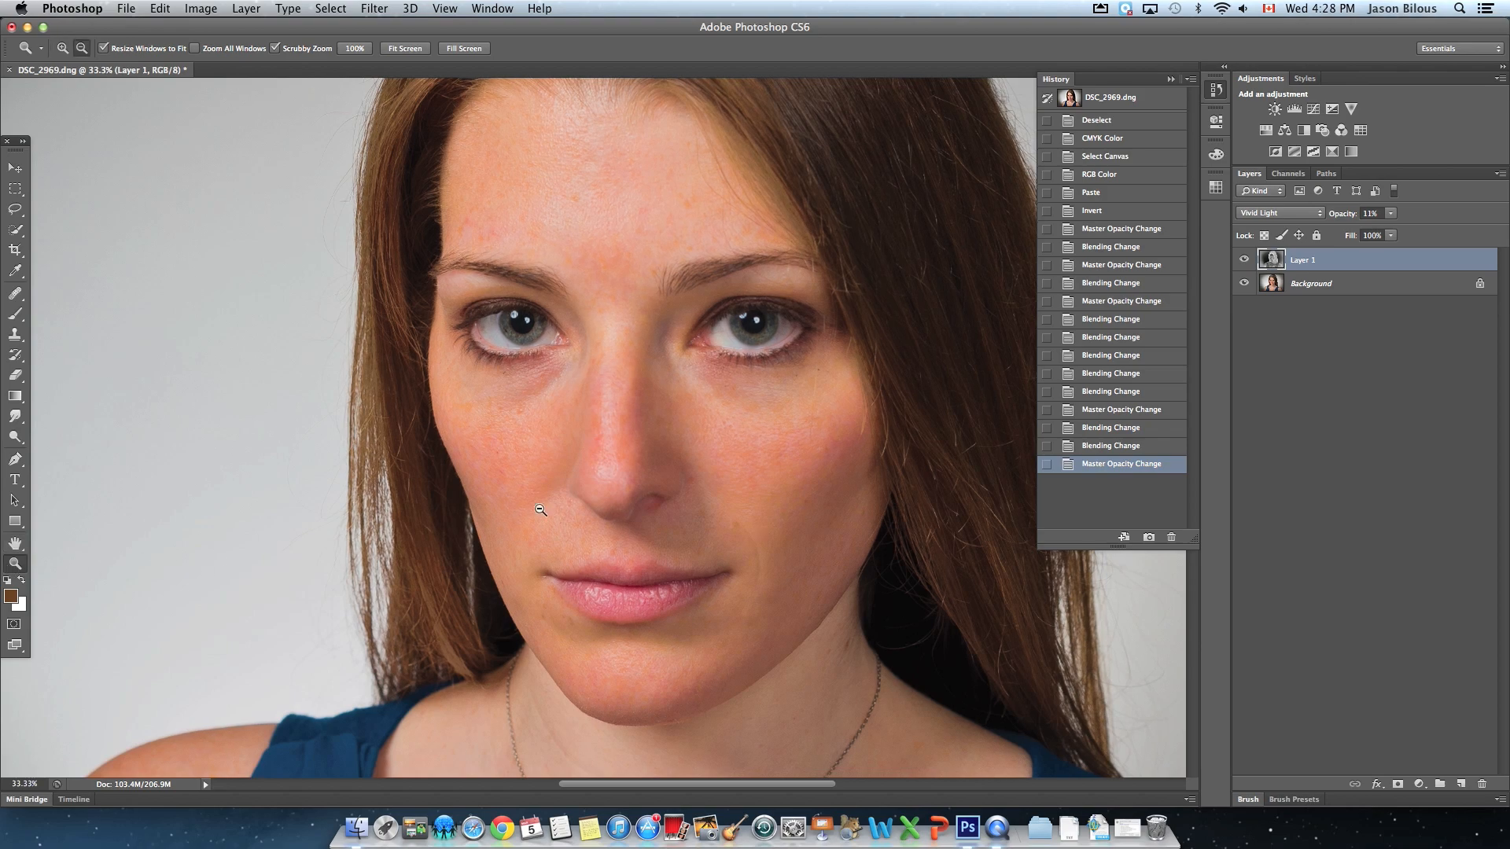
{"action": "left_click", "coordinate": [669, 478], "text": "alt"}
{"action": "left_click", "coordinate": [669, 479], "text": "alt"}
{"action": "left_click", "coordinate": [669, 478], "text": "alt"}
{"action": "left_click", "coordinate": [646, 515]}
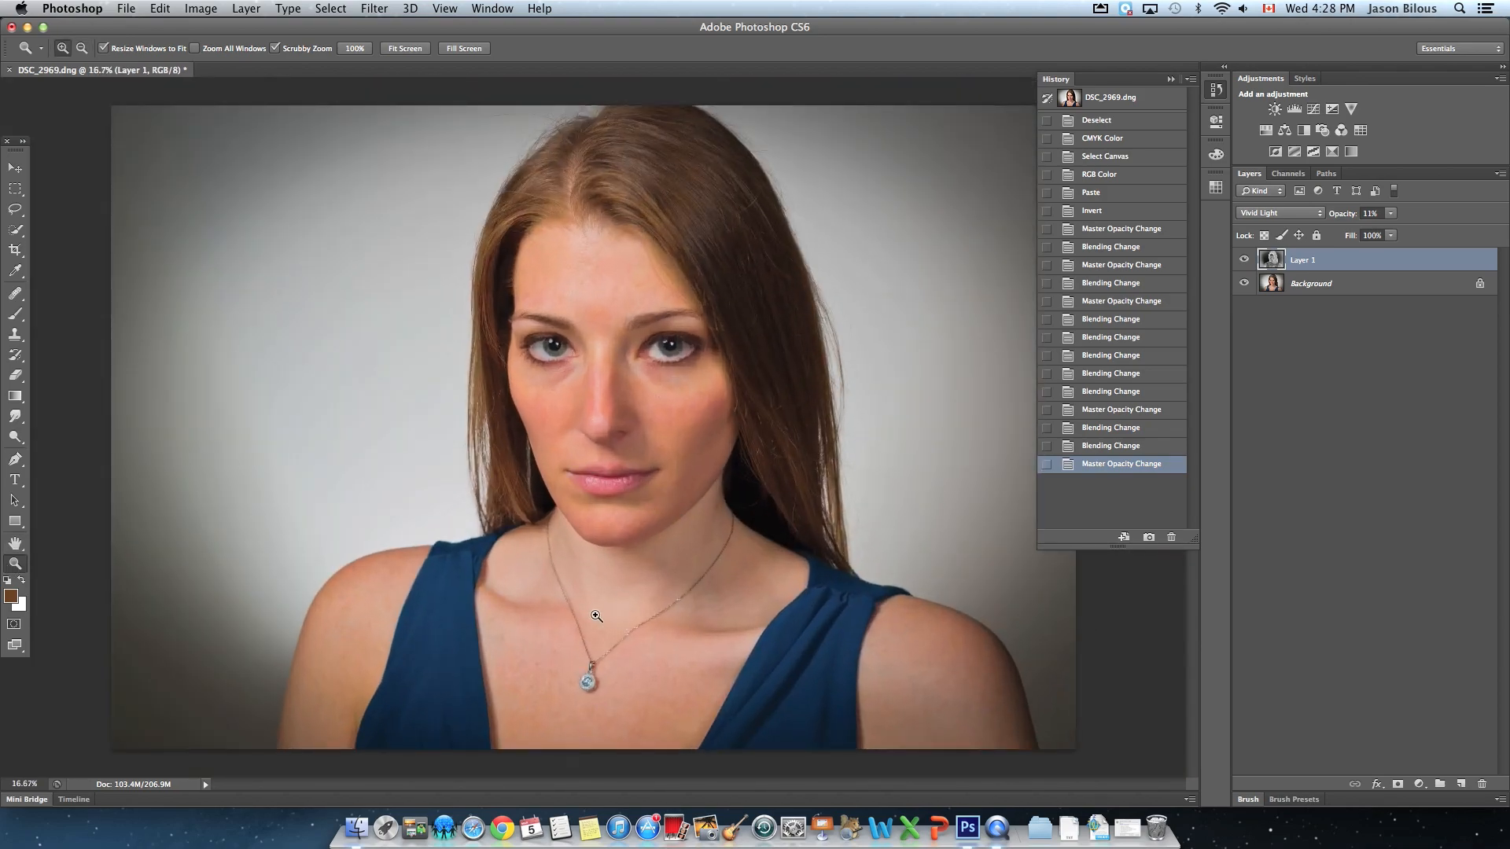
{"action": "left_click", "coordinate": [618, 383]}
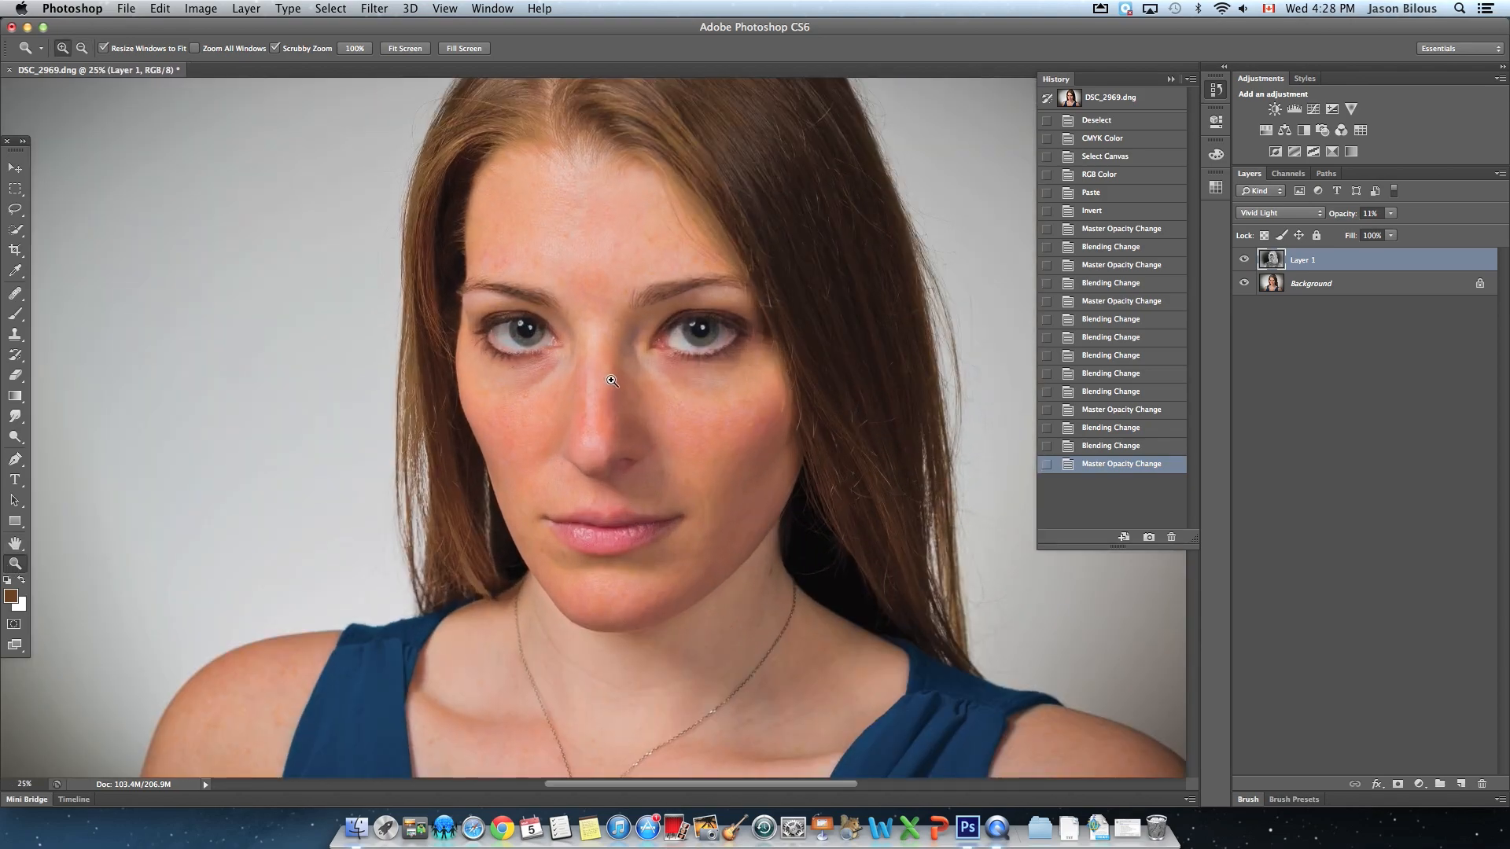
Set Layer 1's opacity to 15% and toggle its visibility repeatedly to compare the facial skin before and after
{"action": "left_click", "coordinate": [1391, 214]}
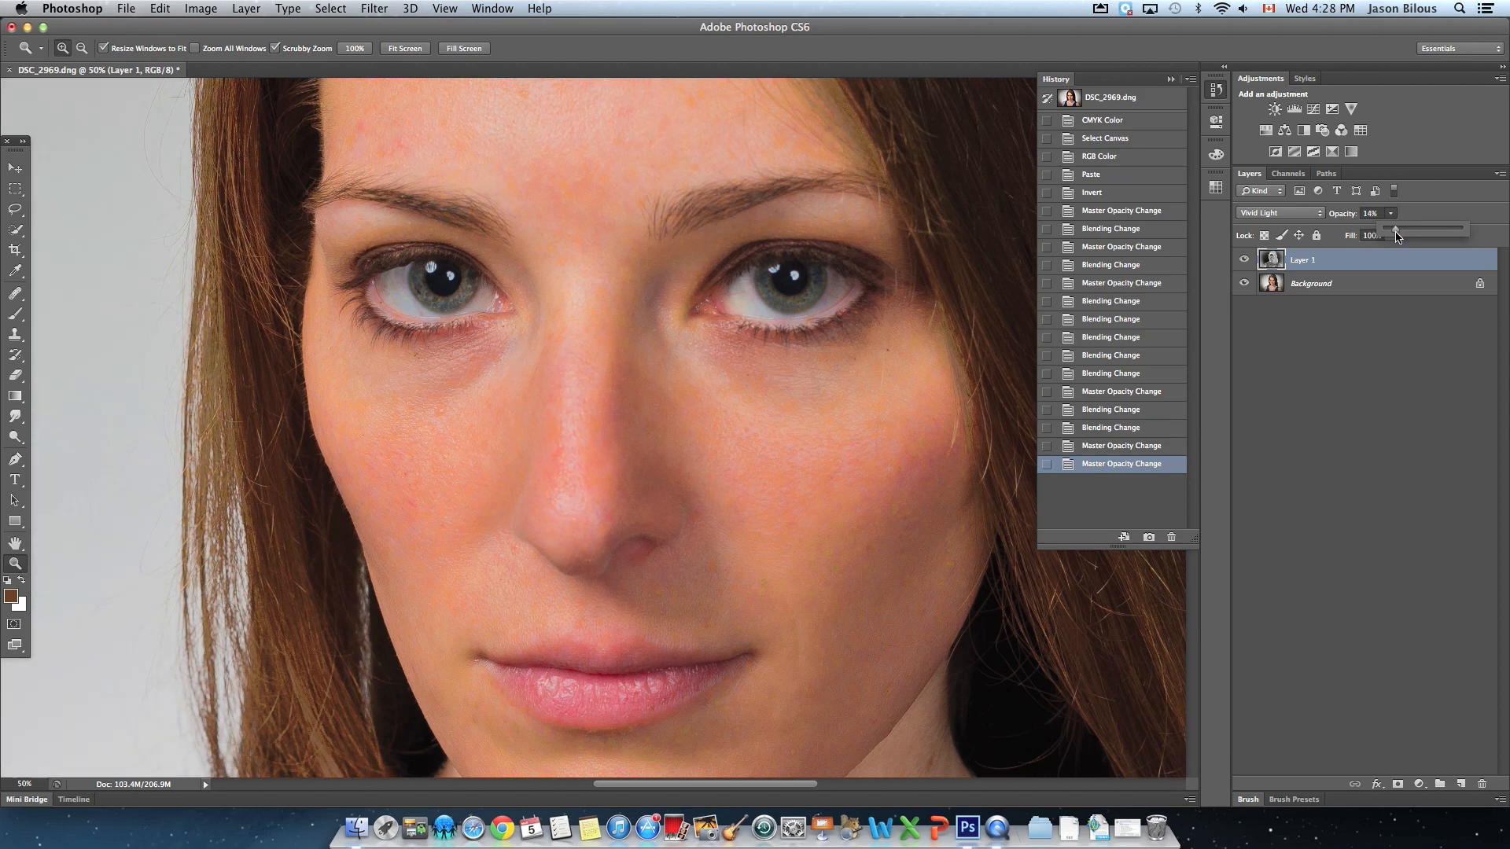
{"action": "left_click", "coordinate": [1244, 259]}
{"action": "left_click", "coordinate": [1244, 260]}
{"action": "left_click", "coordinate": [1244, 259]}
{"action": "left_click", "coordinate": [1245, 259]}
{"action": "left_click", "coordinate": [1245, 259]}
{"action": "left_click", "coordinate": [1245, 259]}
{"action": "left_click", "coordinate": [1244, 259]}
{"action": "left_click", "coordinate": [1245, 261]}
{"action": "left_click", "coordinate": [1245, 261]}
{"action": "left_click", "coordinate": [1245, 260]}
{"action": "left_click", "coordinate": [1245, 260]}
{"action": "left_click", "coordinate": [1245, 260]}
{"action": "left_click", "coordinate": [1249, 261]}
{"action": "left_click", "coordinate": [1248, 260]}
{"action": "left_click", "coordinate": [1249, 260]}
{"action": "left_click", "coordinate": [1249, 260]}
{"action": "left_click", "coordinate": [1254, 260]}
{"action": "left_click", "coordinate": [1255, 260]}
{"action": "left_click", "coordinate": [1254, 260]}
{"action": "left_click", "coordinate": [1254, 260]}
{"action": "left_click", "coordinate": [1255, 261]}
{"action": "left_click", "coordinate": [1255, 261]}
{"action": "left_click", "coordinate": [1244, 259]}
{"action": "left_click", "coordinate": [1244, 259]}
{"action": "left_click", "coordinate": [1244, 259]}
{"action": "left_click", "coordinate": [1244, 259]}
{"action": "left_click", "coordinate": [1254, 261]}
Compare the whole portrait with Layer 1 shown and hidden
{"action": "key", "text": "super+0"}
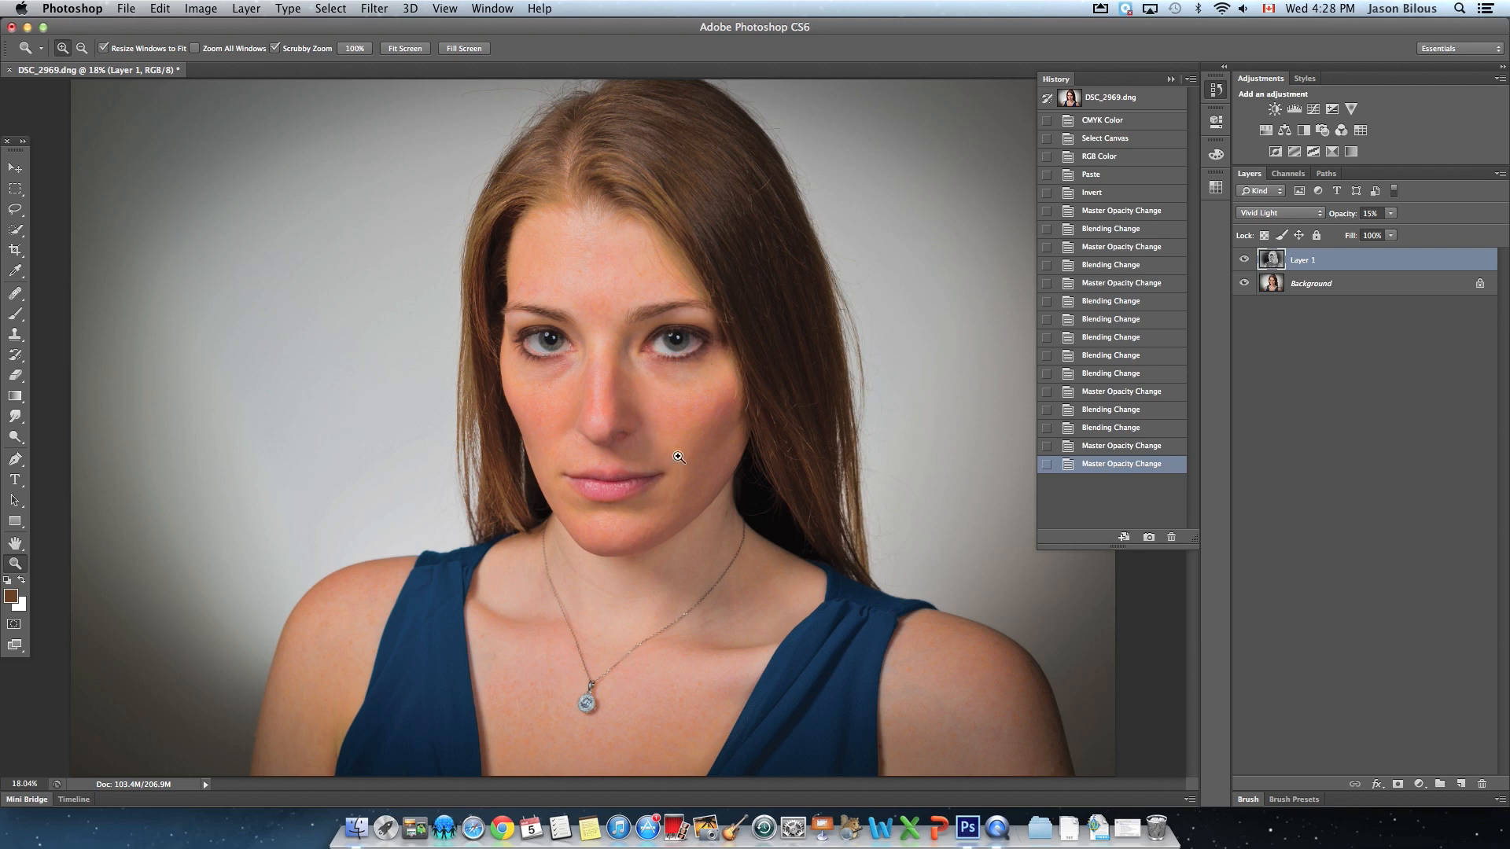
{"action": "left_click", "coordinate": [1244, 259]}
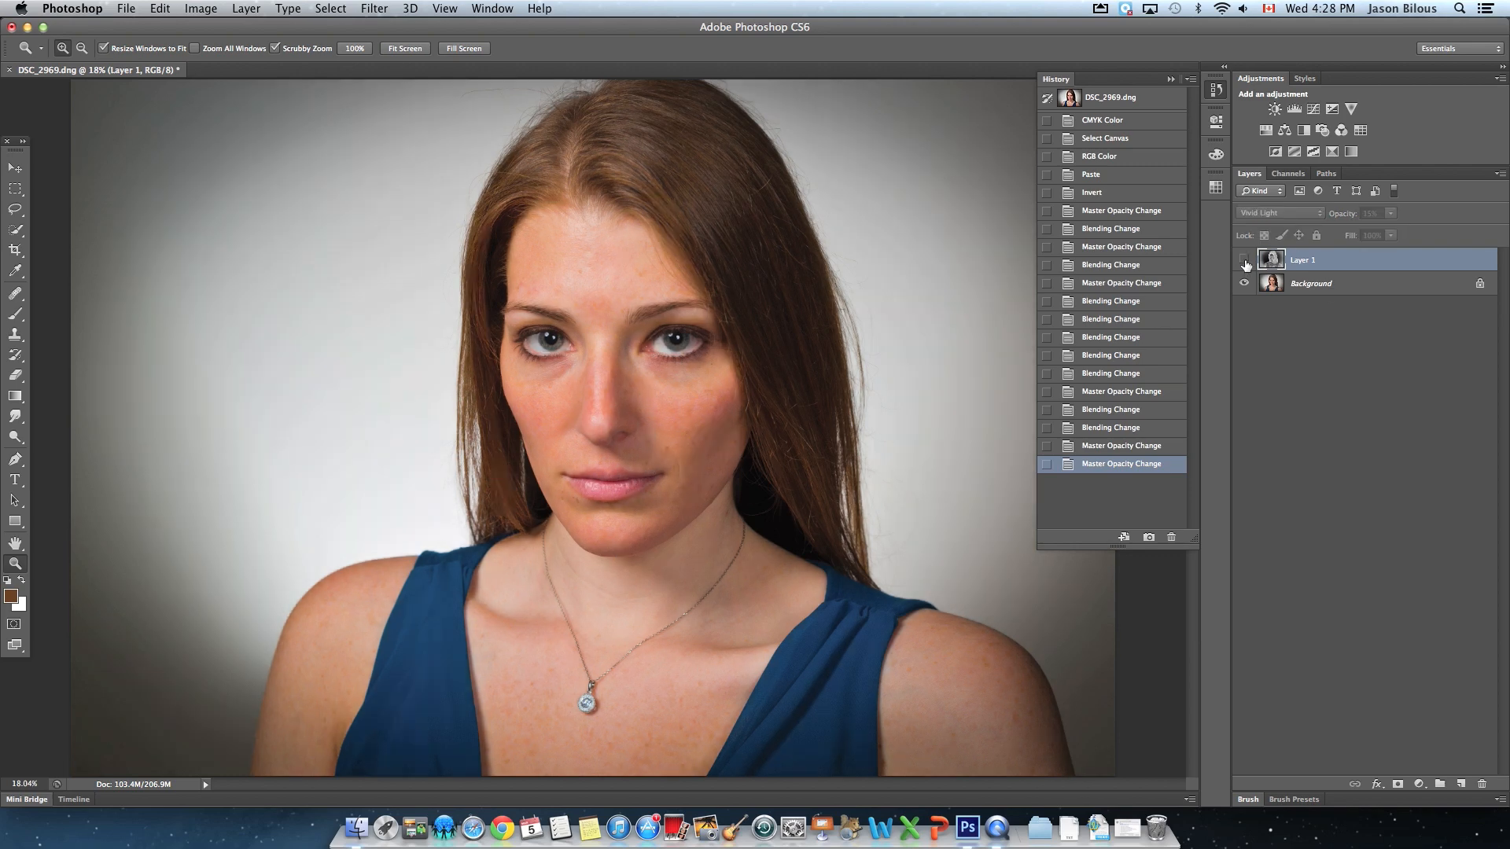
{"action": "left_click", "coordinate": [1244, 260]}
{"action": "left_click", "coordinate": [1244, 261]}
{"action": "left_click", "coordinate": [1244, 260]}
{"action": "left_click", "coordinate": [1245, 261]}
{"action": "left_click", "coordinate": [1244, 261]}
{"action": "left_click", "coordinate": [1244, 260]}
{"action": "left_click", "coordinate": [1244, 261]}
{"action": "left_click", "coordinate": [1244, 260]}
{"action": "left_click", "coordinate": [1244, 260]}
{"action": "left_click", "coordinate": [1244, 260]}
{"action": "left_click", "coordinate": [1244, 260]}
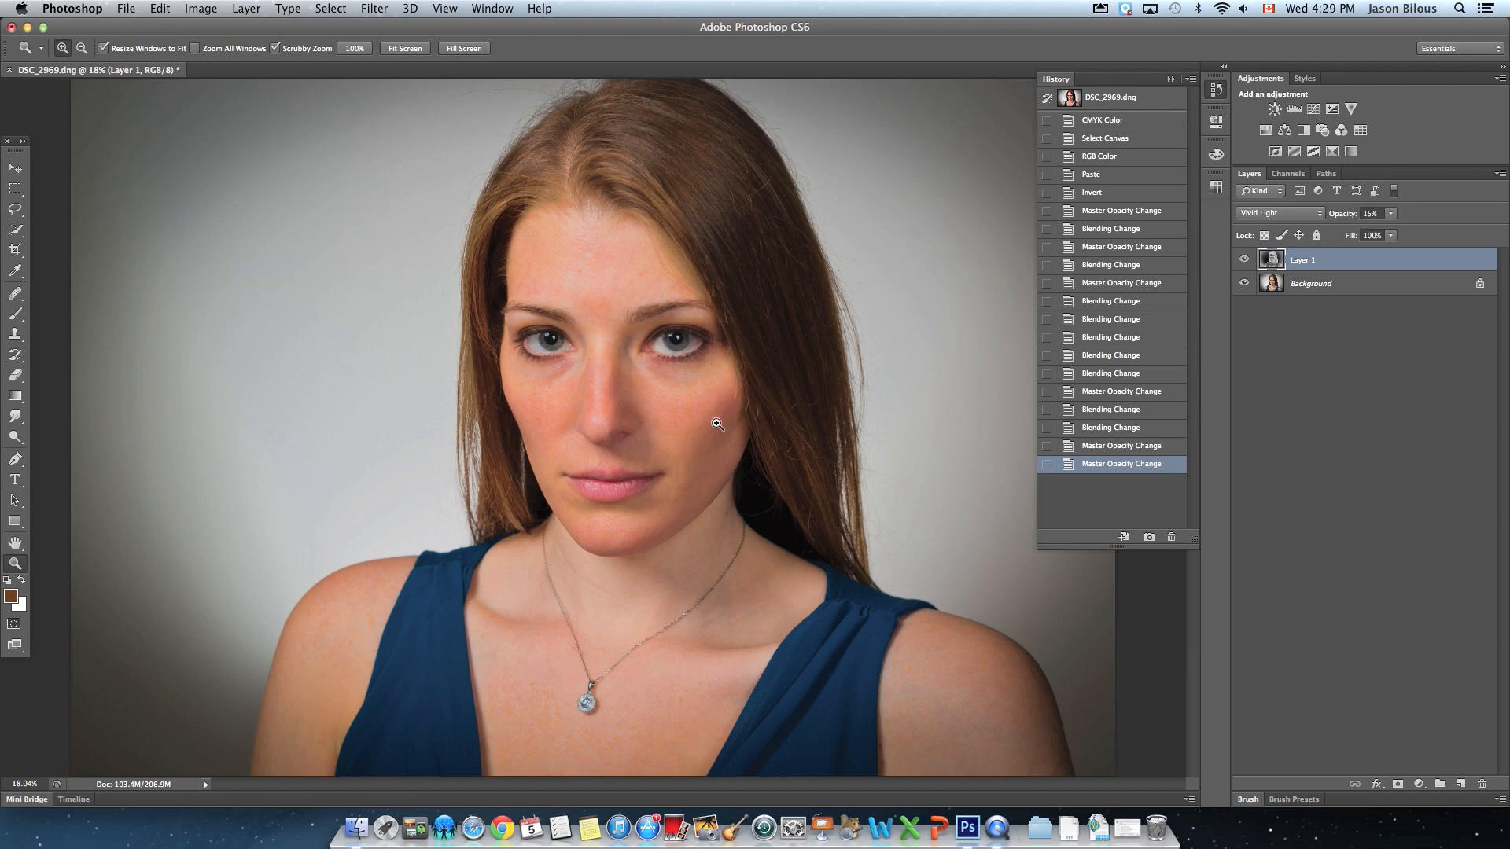
{"action": "left_click", "coordinate": [1244, 260]}
{"action": "left_click", "coordinate": [1244, 260]}
{"action": "left_click", "coordinate": [1244, 261]}
{"action": "left_click", "coordinate": [1244, 260]}
{"action": "left_click", "coordinate": [1244, 261]}
{"action": "left_click", "coordinate": [1245, 261]}
{"action": "left_click", "coordinate": [1244, 260]}
{"action": "left_click", "coordinate": [1245, 260]}
{"action": "left_click", "coordinate": [1244, 260]}
{"action": "left_click", "coordinate": [1244, 261]}
Examine the blended skin on the shoulder beside the blue top up close, and review the face and full portrait
{"action": "left_click", "coordinate": [1020, 677]}
{"action": "left_click", "coordinate": [1020, 676]}
{"action": "left_click", "coordinate": [934, 657]}
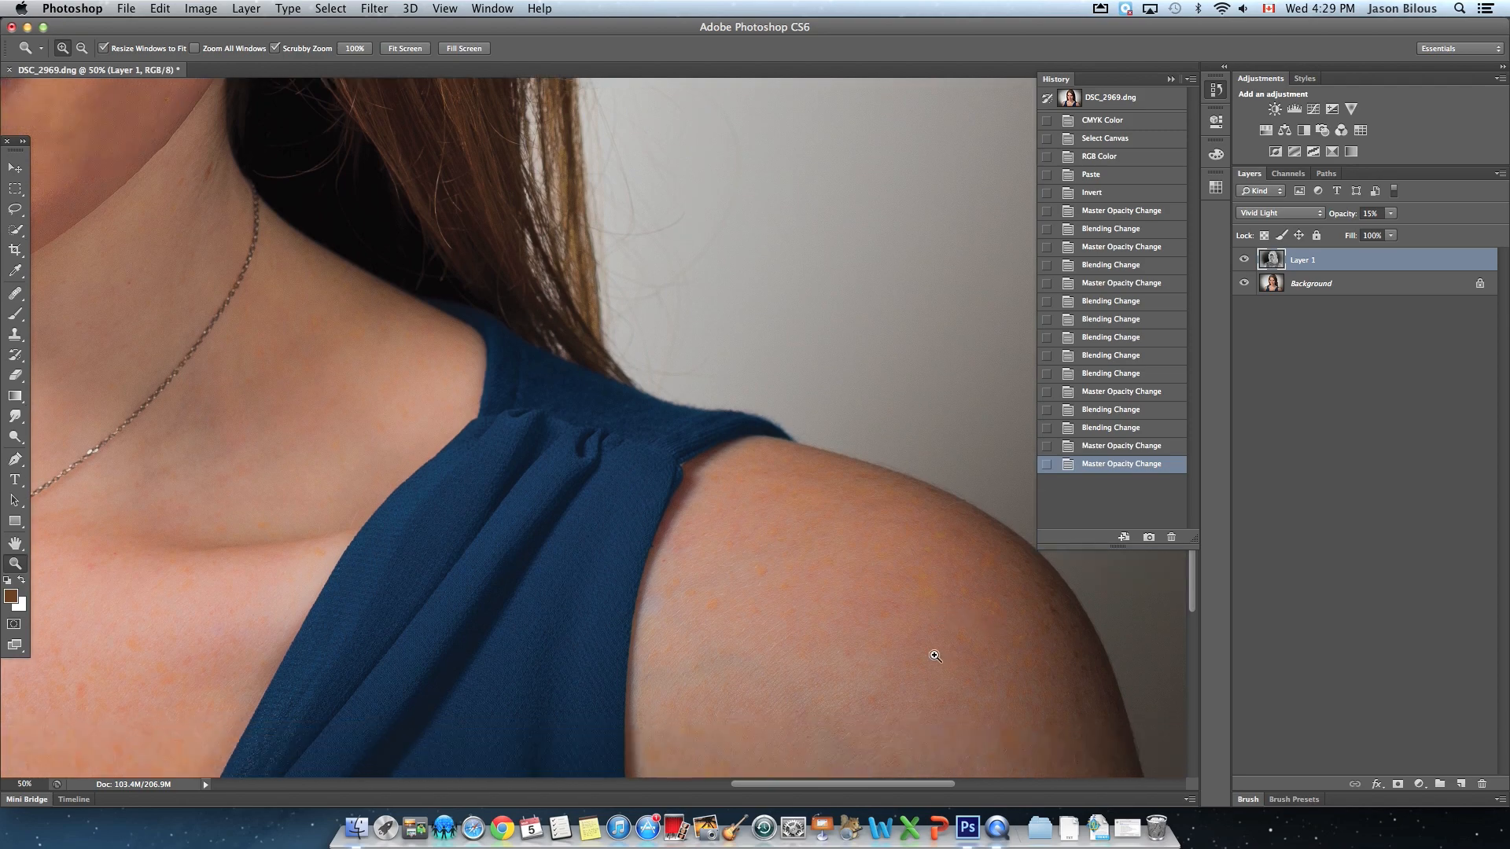
{"action": "left_click", "coordinate": [879, 657]}
{"action": "left_click", "coordinate": [878, 661]}
{"action": "left_click", "coordinate": [865, 659]}
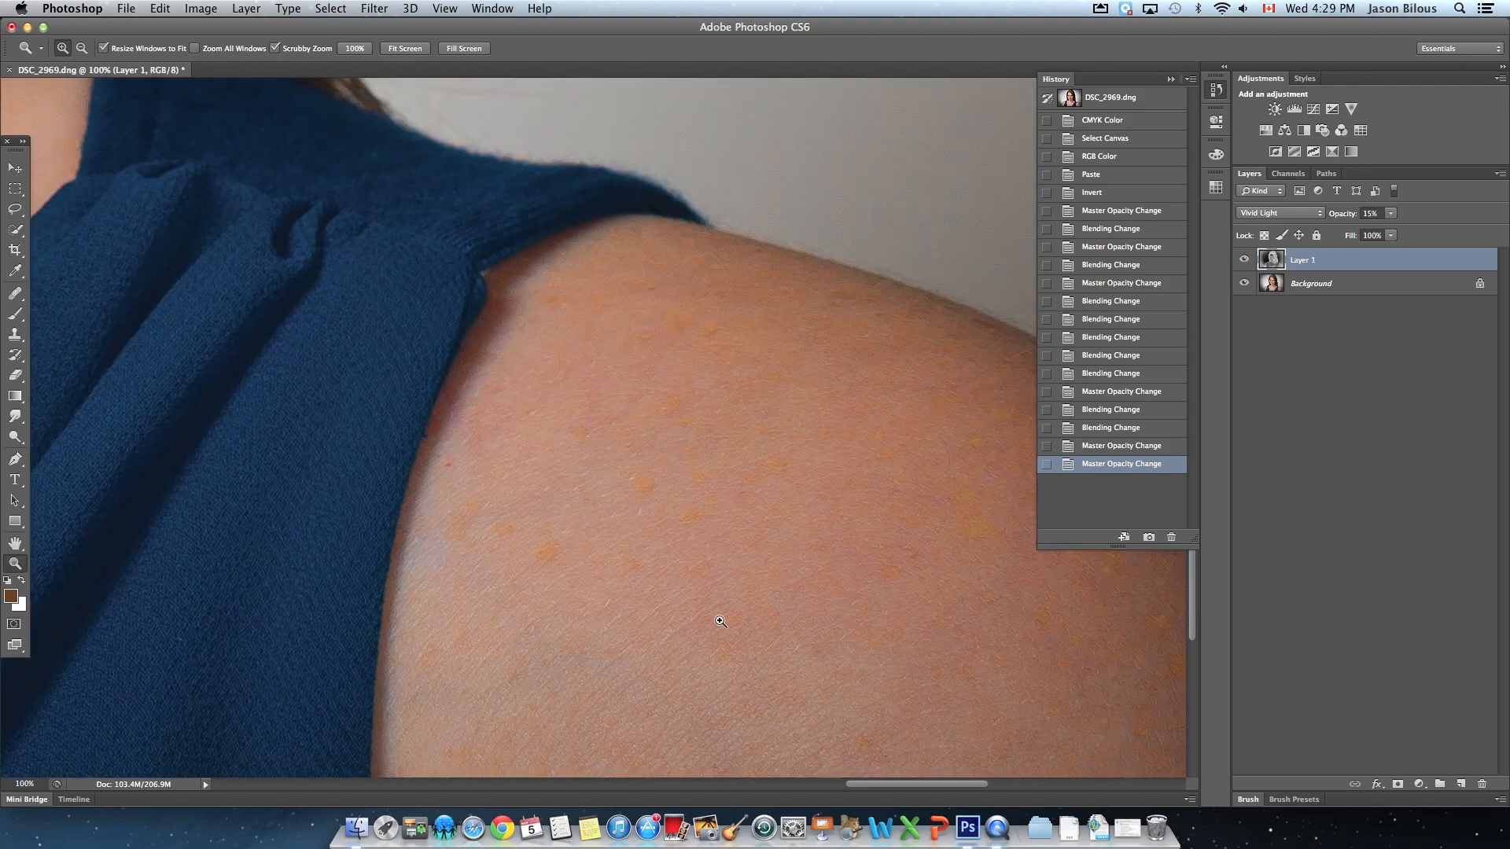
{"action": "left_click", "coordinate": [736, 601]}
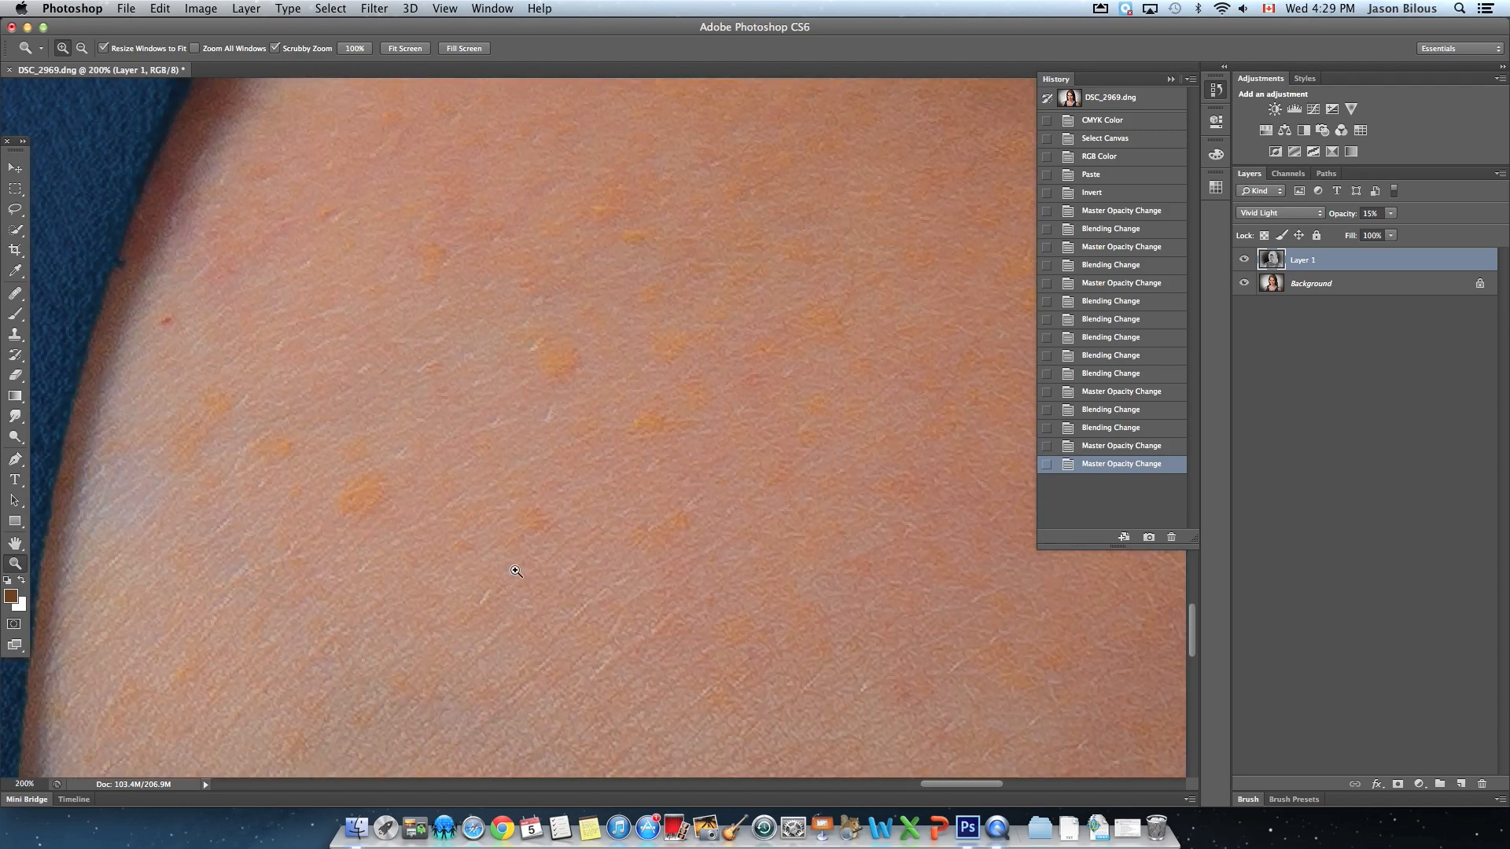
{"action": "left_click", "coordinate": [599, 593], "text": "alt"}
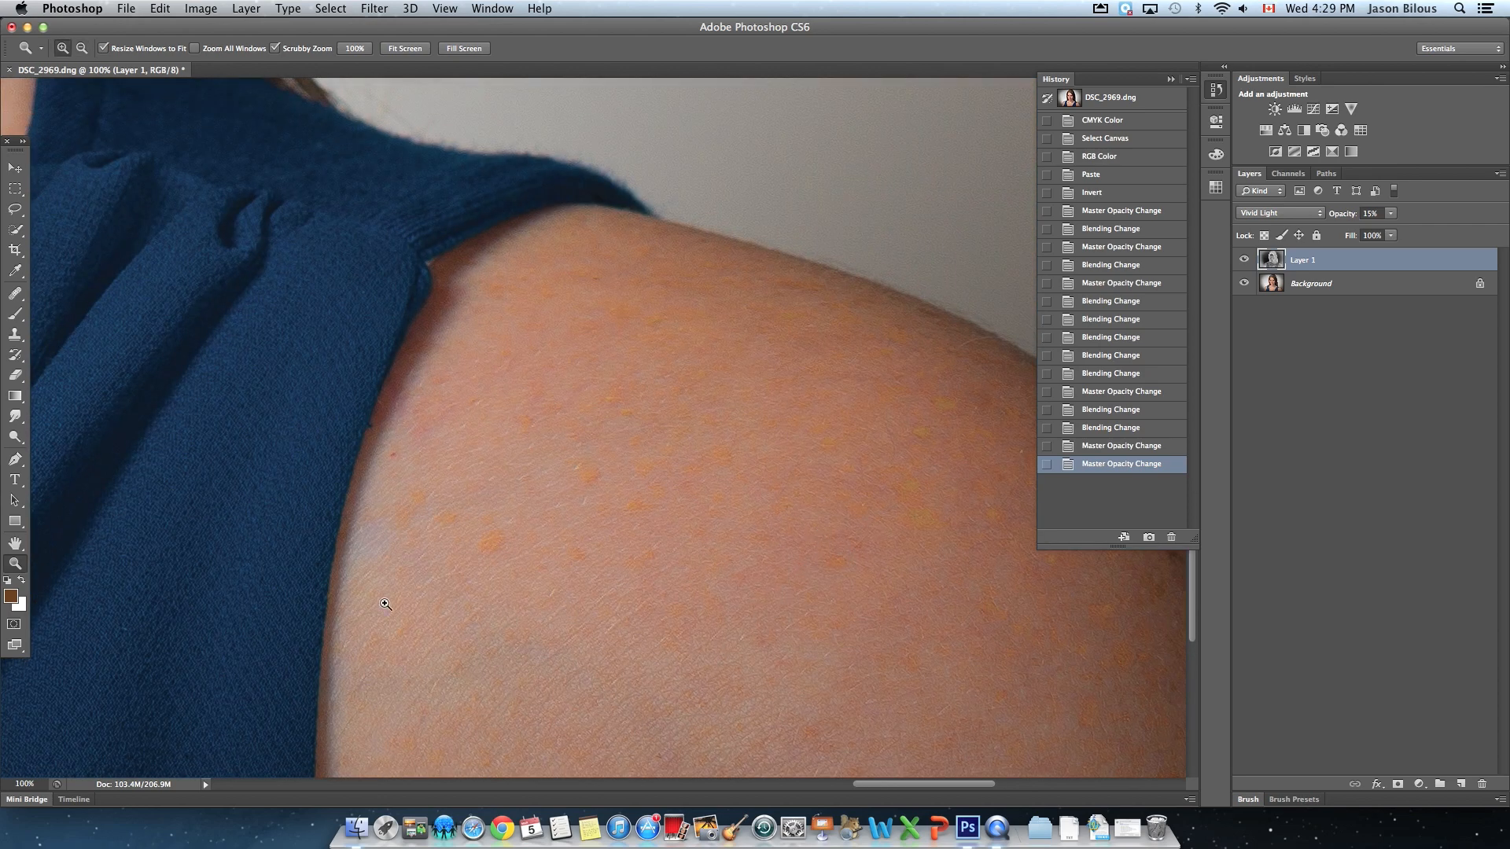
{"action": "left_click", "coordinate": [534, 539], "text": "alt"}
{"action": "left_click", "coordinate": [534, 539], "text": "alt"}
{"action": "left_click", "coordinate": [534, 538], "text": "alt"}
{"action": "left_click", "coordinate": [660, 579]}
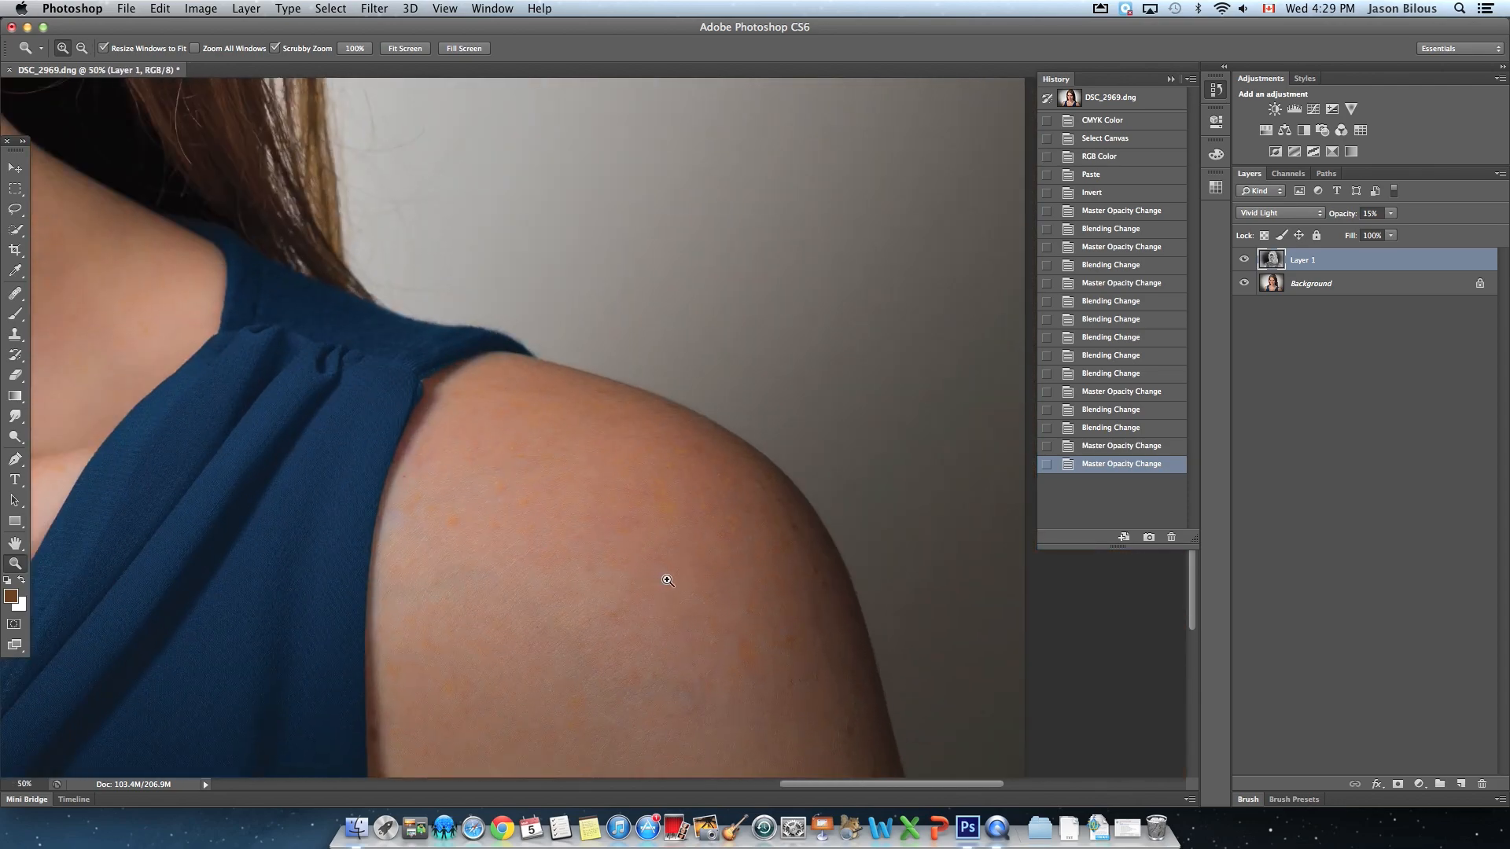
{"action": "left_click", "coordinate": [660, 580]}
{"action": "left_click", "coordinate": [695, 562]}
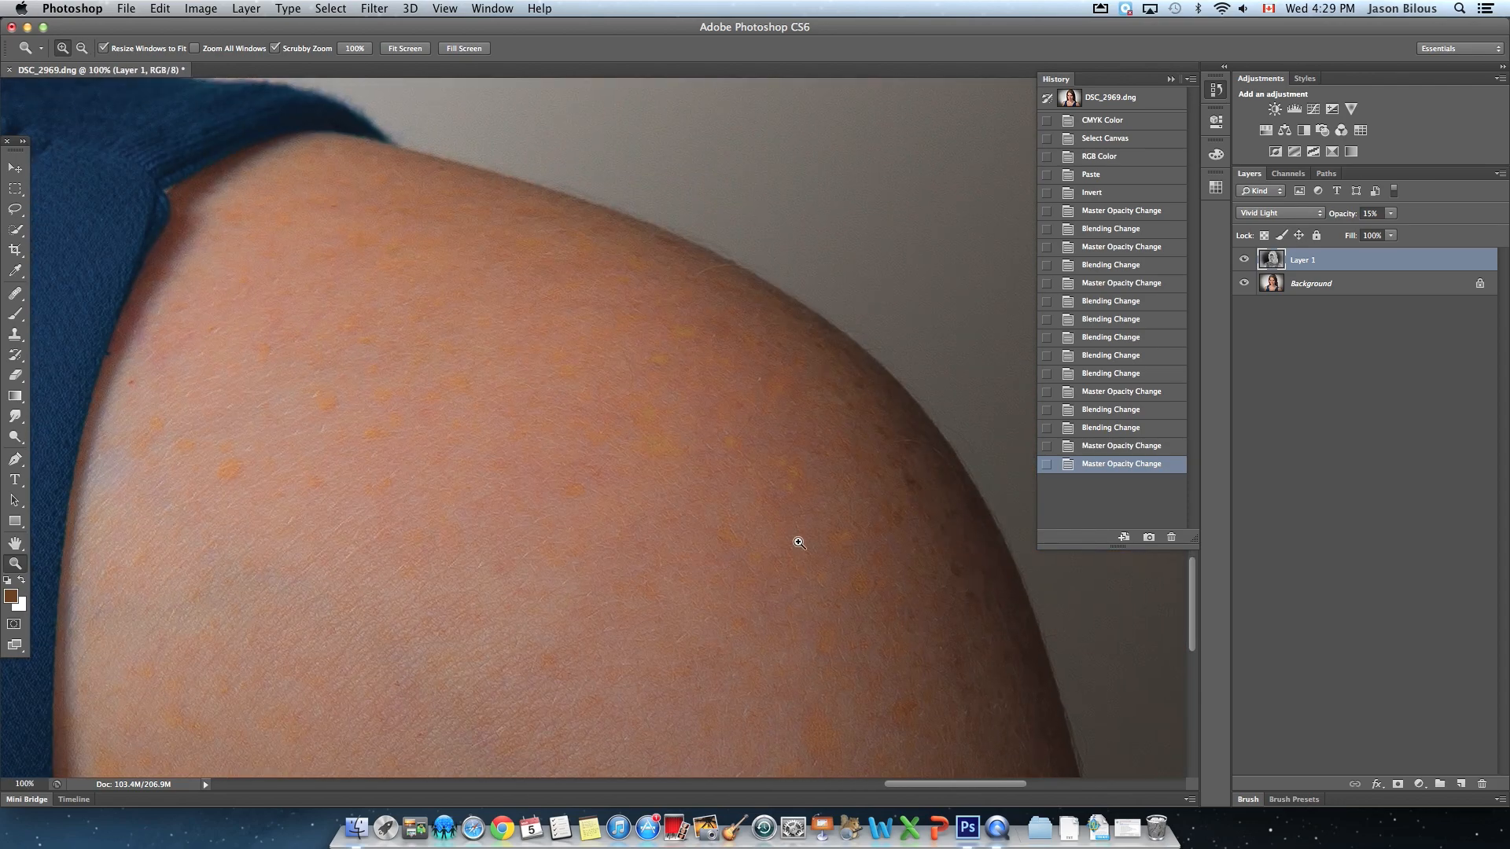
{"action": "left_click", "coordinate": [503, 472], "text": "alt"}
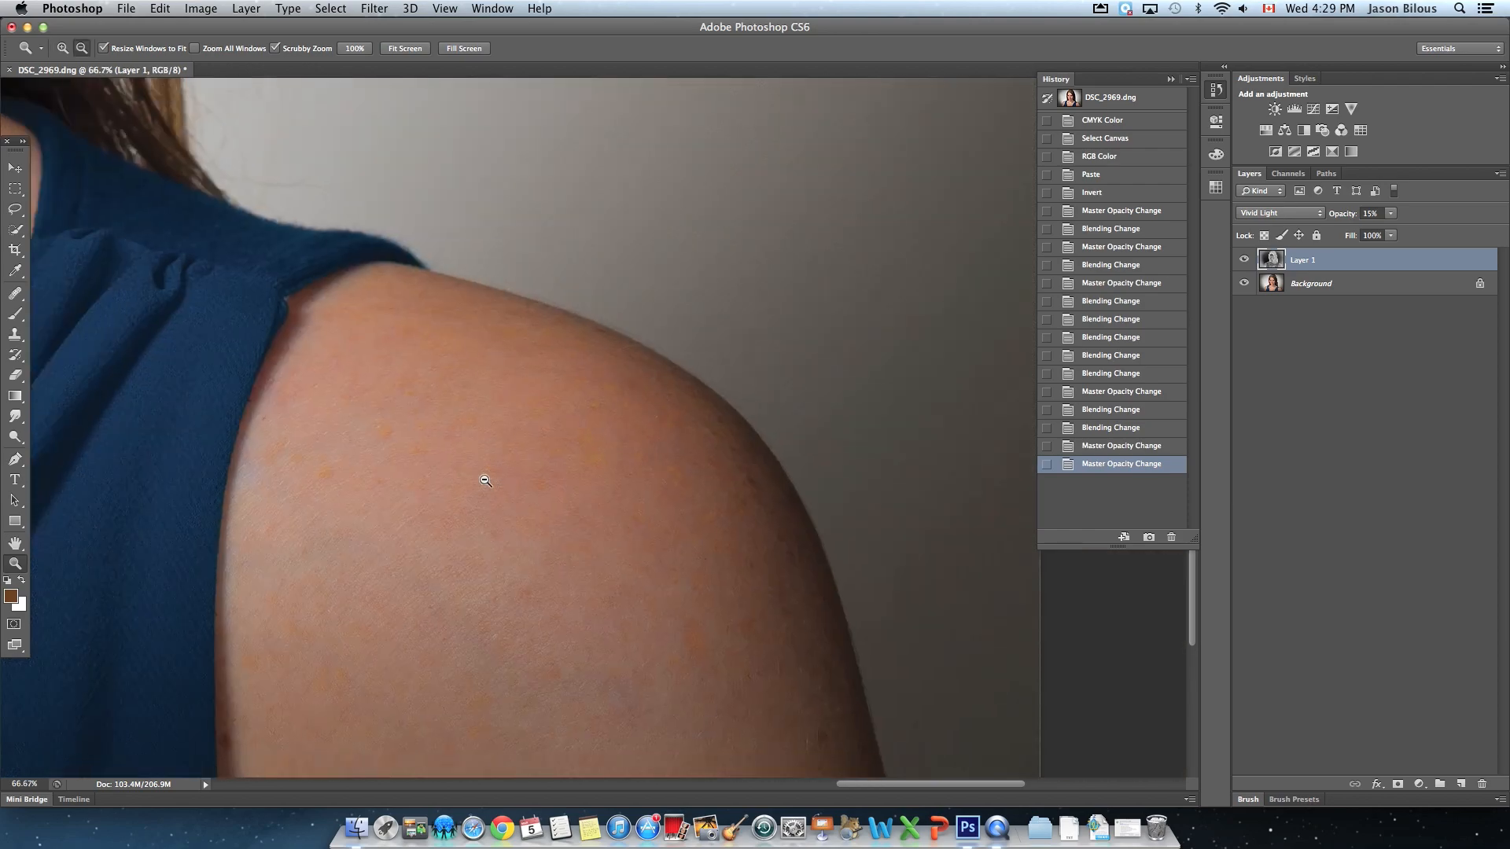
{"action": "left_click", "coordinate": [473, 485], "text": "alt"}
{"action": "left_click", "coordinate": [375, 497], "text": "alt"}
{"action": "left_click", "coordinate": [375, 496], "text": "alt"}
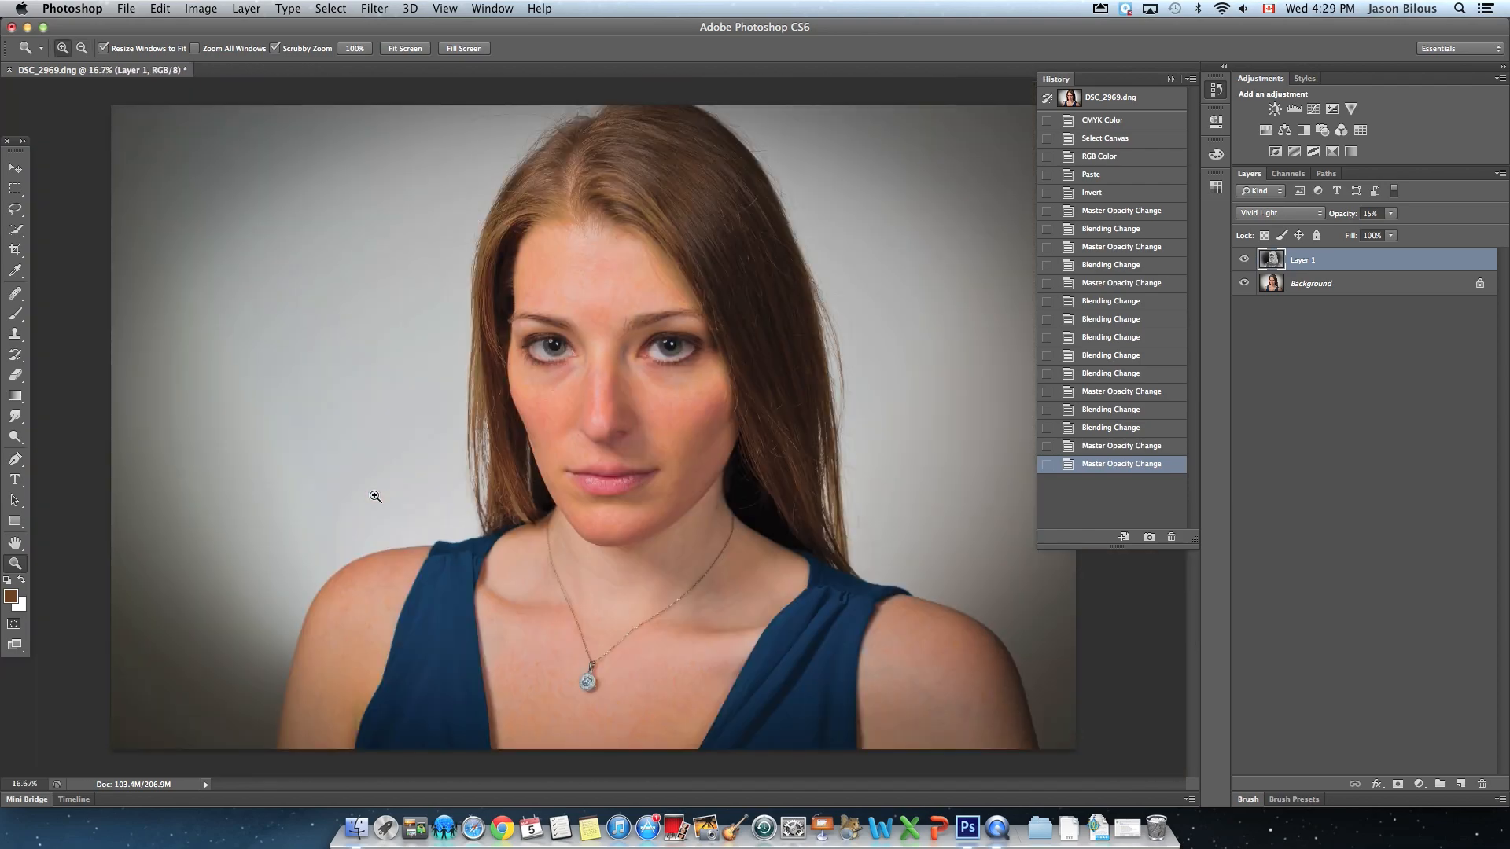
{"action": "left_click", "coordinate": [591, 492]}
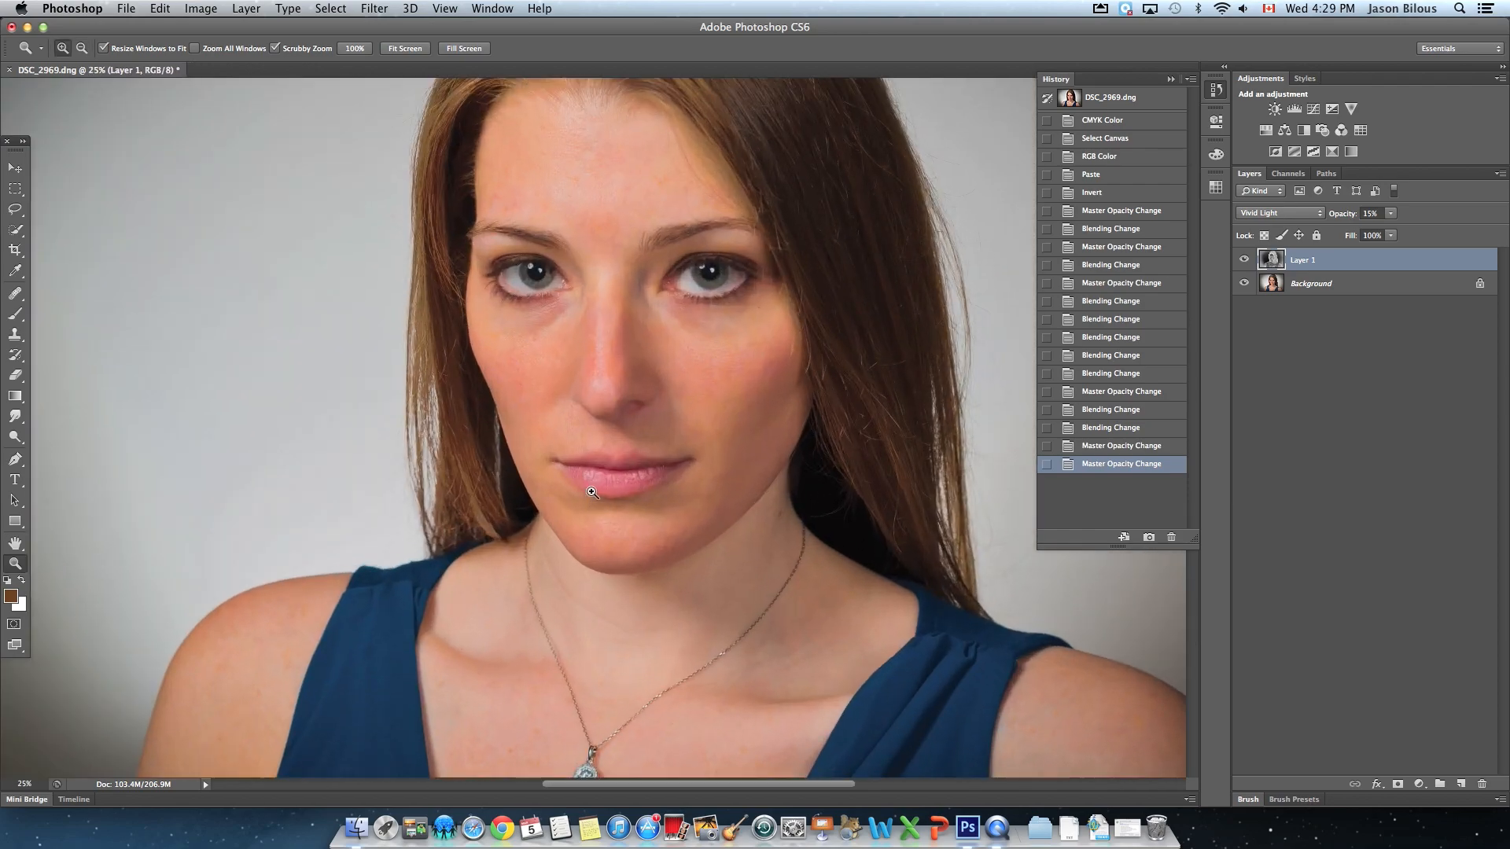
{"action": "left_click", "coordinate": [614, 485], "text": "alt"}
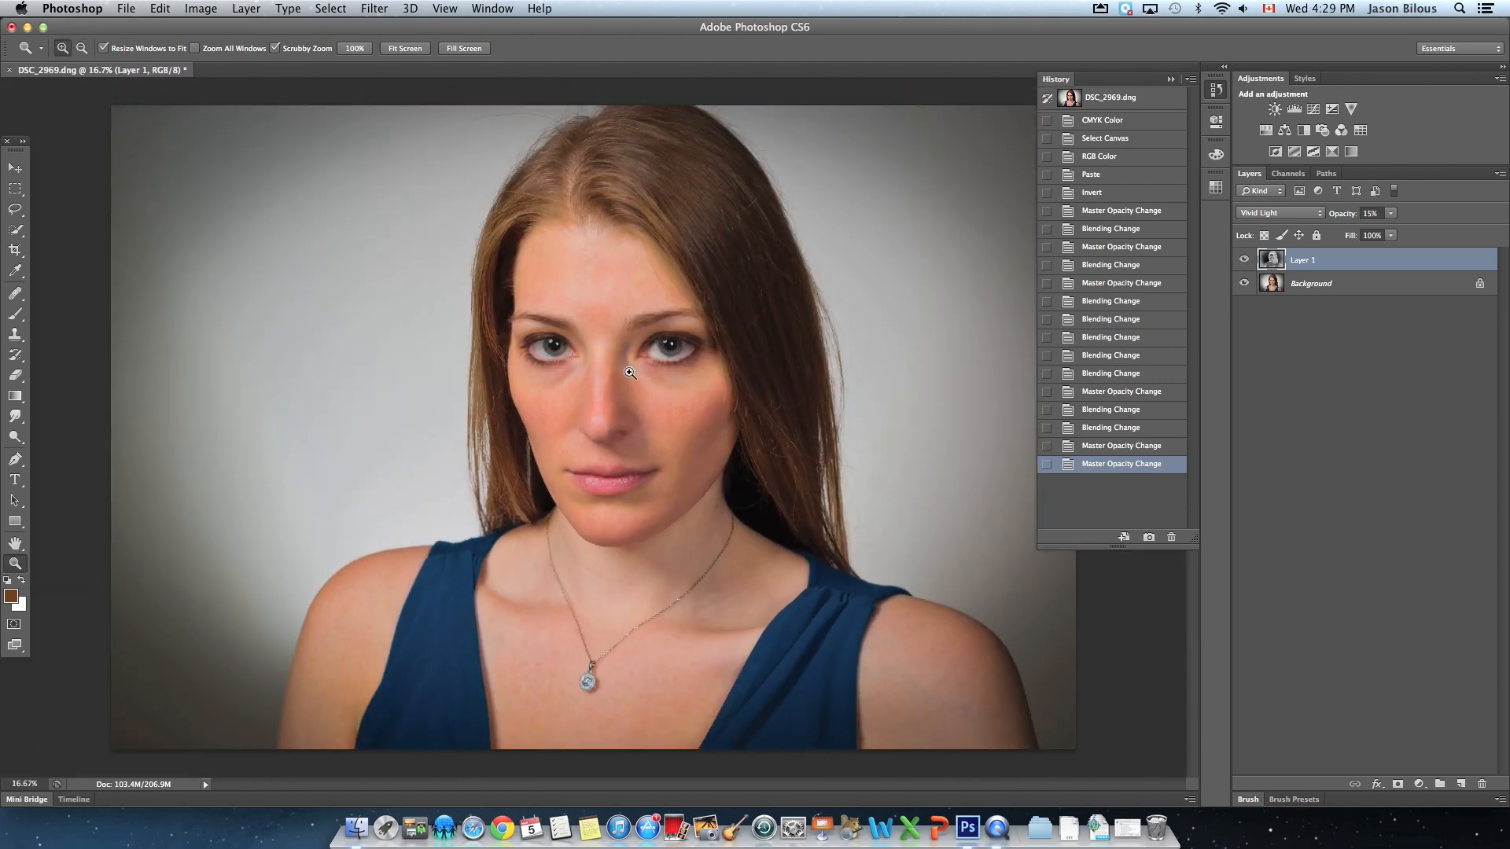
Erase Layer 1 over the grey background to the right of the woman with a soft 700 px Eraser
{"action": "left_click", "coordinate": [12, 377]}
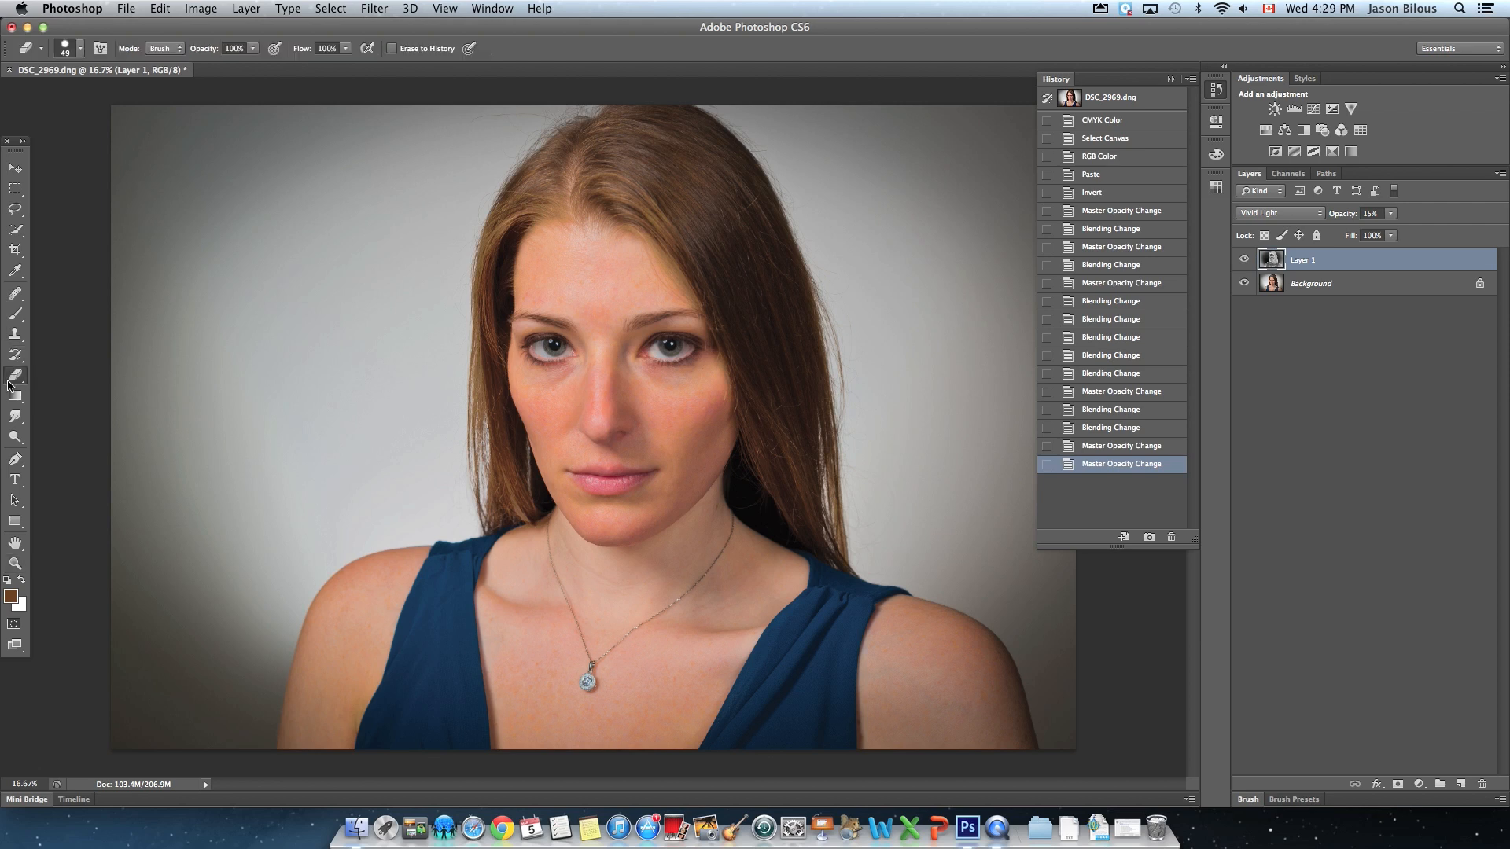
{"action": "left_click", "coordinate": [67, 50]}
{"action": "left_click_drag", "start_coordinate": [67, 135], "coordinate": [22, 135]}
{"action": "left_click", "coordinate": [63, 54]}
{"action": "key", "text": "bracketright"}
{"action": "key", "text": "bracketright"}
{"action": "key", "text": "bracketright"}
{"action": "key", "text": "bracketright"}
{"action": "key", "text": "bracketright"}
{"action": "key", "text": "bracketright"}
{"action": "key", "text": "bracketright"}
{"action": "key", "text": "bracketright"}
{"action": "key", "text": "bracketright"}
{"action": "key", "text": "bracketright"}
{"action": "key", "text": "bracketright"}
{"action": "key", "text": "bracketright"}
{"action": "key", "text": "bracketleft"}
{"action": "key", "text": "bracketleft"}
{"action": "key", "text": "bracketleft"}
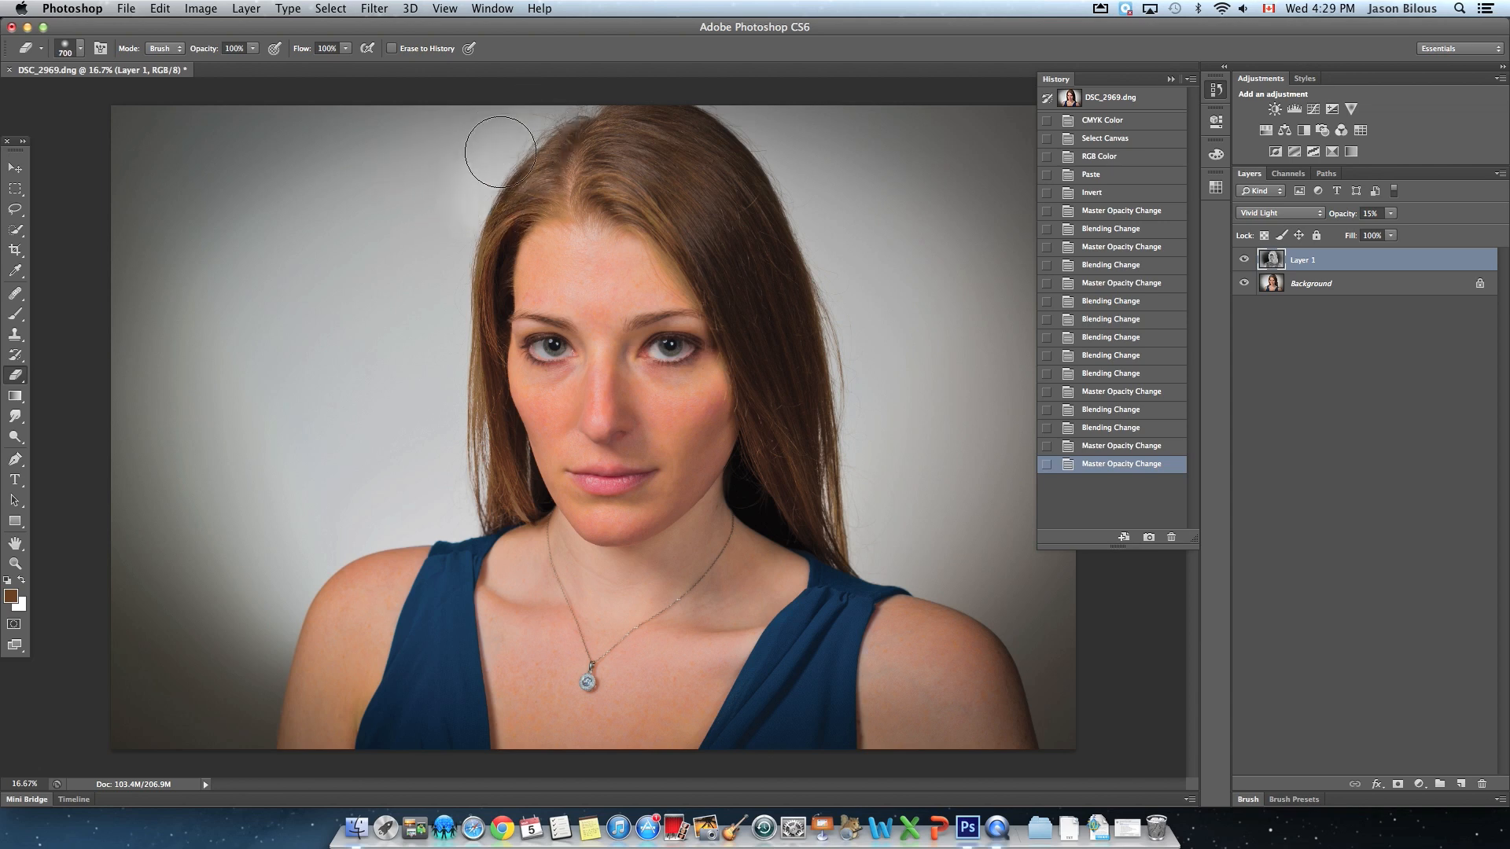
{"action": "mouse_move", "coordinate": [473, 263]}
{"action": "left_mouse_down"}
{"action": "mouse_move", "coordinate": [459, 361]}
{"action": "mouse_move", "coordinate": [500, 497]}
{"action": "mouse_move", "coordinate": [443, 489]}
{"action": "mouse_move", "coordinate": [299, 543]}
{"action": "mouse_move", "coordinate": [219, 740]}
{"action": "mouse_move", "coordinate": [96, 721]}
{"action": "mouse_move", "coordinate": [198, 665]}
{"action": "mouse_move", "coordinate": [113, 604]}
{"action": "mouse_move", "coordinate": [256, 551]}
{"action": "mouse_move", "coordinate": [178, 506]}
{"action": "mouse_move", "coordinate": [73, 479]}
{"action": "mouse_move", "coordinate": [213, 445]}
{"action": "mouse_move", "coordinate": [419, 438]}
{"action": "mouse_move", "coordinate": [337, 484]}
{"action": "mouse_move", "coordinate": [399, 395]}
{"action": "mouse_move", "coordinate": [235, 395]}
{"action": "mouse_move", "coordinate": [439, 360]}
{"action": "mouse_move", "coordinate": [102, 367]}
{"action": "mouse_move", "coordinate": [313, 300]}
{"action": "mouse_move", "coordinate": [153, 292]}
{"action": "mouse_move", "coordinate": [258, 252]}
{"action": "mouse_move", "coordinate": [156, 250]}
{"action": "mouse_move", "coordinate": [219, 209]}
{"action": "mouse_move", "coordinate": [432, 174]}
{"action": "mouse_move", "coordinate": [117, 151]}
{"action": "mouse_move", "coordinate": [192, 118]}
{"action": "mouse_move", "coordinate": [483, 100]}
{"action": "mouse_move", "coordinate": [189, 127]}
{"action": "mouse_move", "coordinate": [123, 174]}
{"action": "mouse_move", "coordinate": [130, 266]}
{"action": "mouse_move", "coordinate": [405, 178]}
{"action": "mouse_move", "coordinate": [420, 199]}
{"action": "mouse_move", "coordinate": [546, 147]}
{"action": "mouse_move", "coordinate": [630, 154]}
{"action": "mouse_move", "coordinate": [748, 298]}
{"action": "mouse_move", "coordinate": [818, 509]}
{"action": "mouse_move", "coordinate": [803, 343]}
{"action": "mouse_move", "coordinate": [828, 317]}
{"action": "mouse_move", "coordinate": [635, 85]}
{"action": "mouse_move", "coordinate": [786, 134]}
{"action": "mouse_move", "coordinate": [1119, 137]}
{"action": "left_mouse_up"}
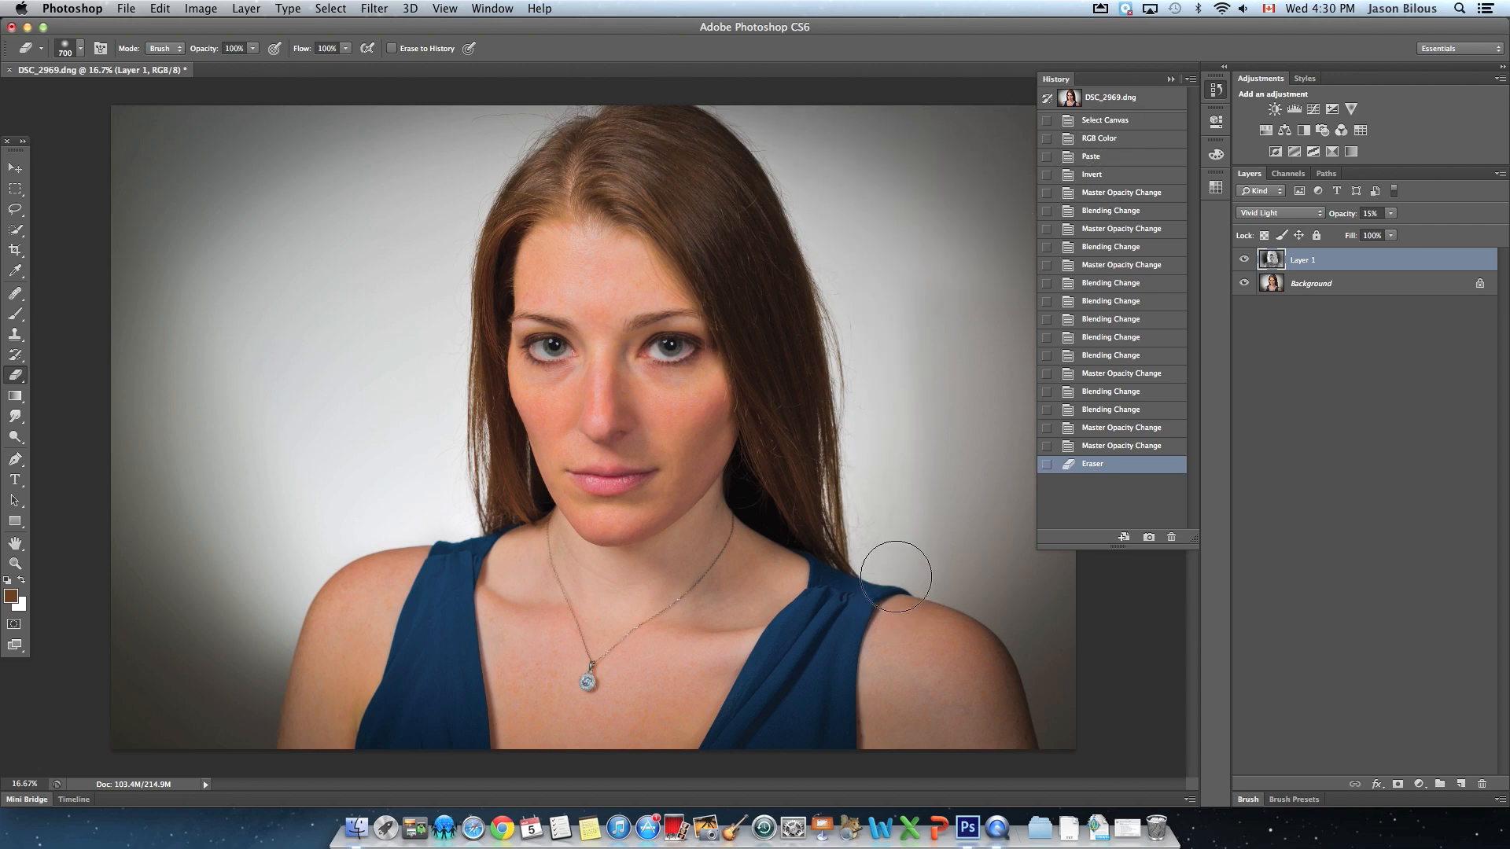
{"action": "left_click_drag", "start_coordinate": [891, 556], "coordinate": [883, 523]}
{"action": "key", "text": "super+z"}
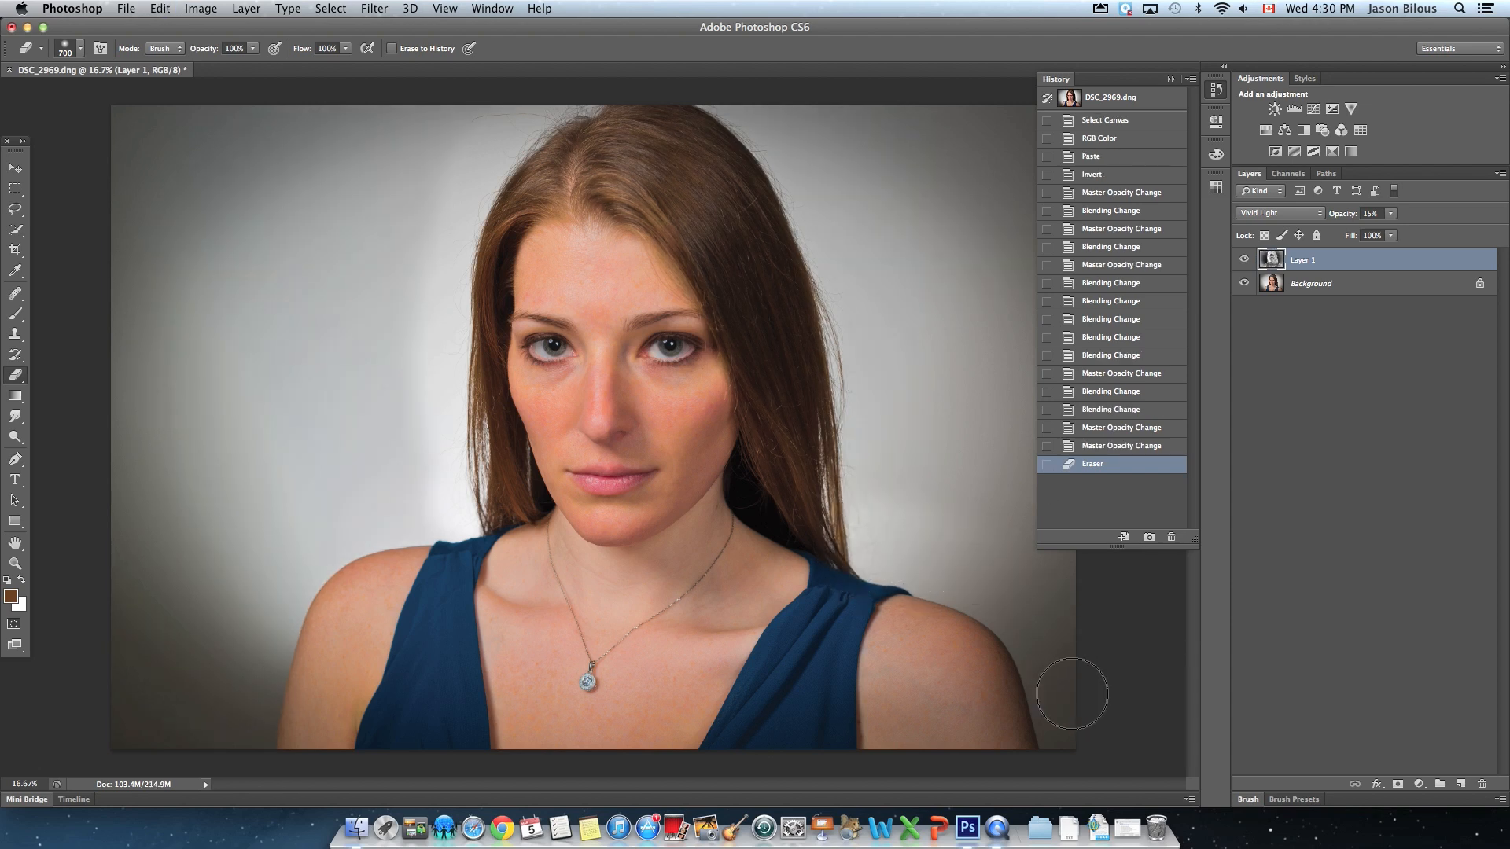
{"action": "left_click_drag", "start_coordinate": [882, 475], "coordinate": [909, 485]}
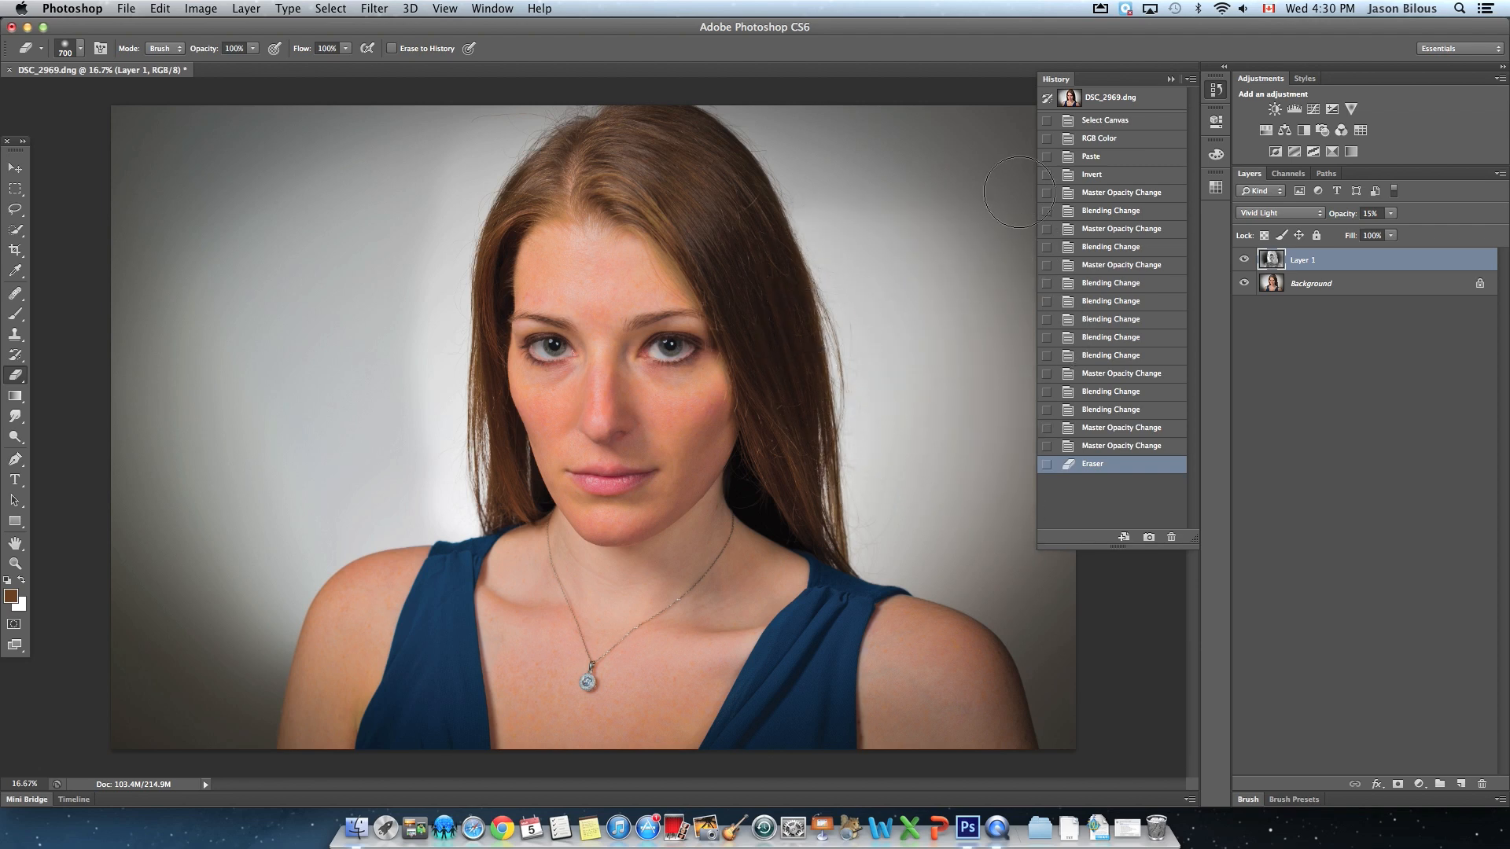
Erase Layer 1 over the hair and the remaining grey background to the left of the woman
{"action": "mouse_move", "coordinate": [641, 120]}
{"action": "left_mouse_down"}
{"action": "mouse_move", "coordinate": [714, 148]}
{"action": "mouse_move", "coordinate": [817, 321]}
{"action": "mouse_move", "coordinate": [857, 523]}
{"action": "left_mouse_up"}
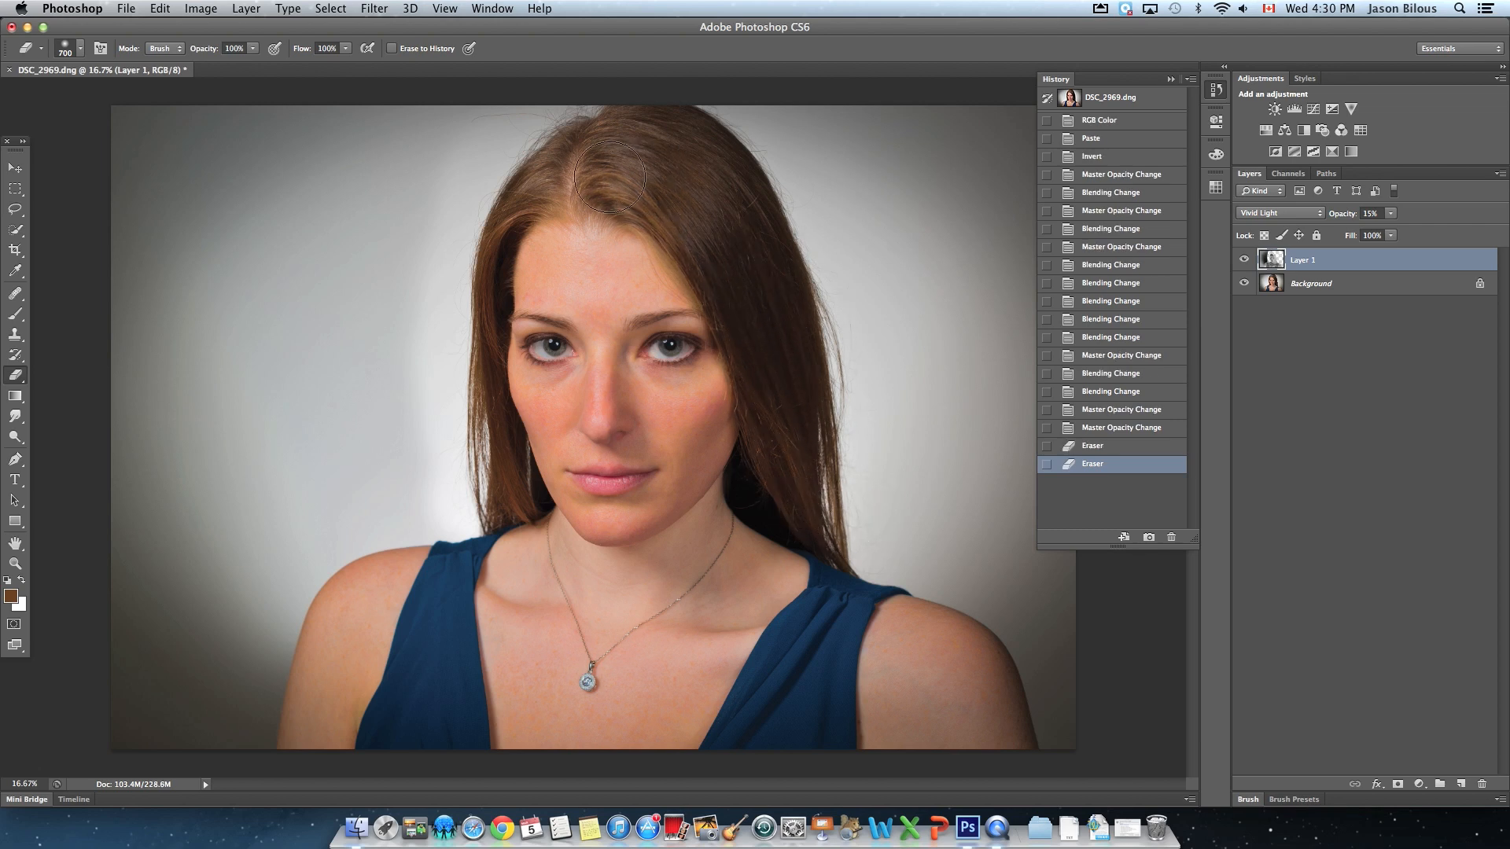
{"action": "mouse_move", "coordinate": [562, 114]}
{"action": "left_mouse_down"}
{"action": "mouse_move", "coordinate": [518, 146]}
{"action": "mouse_move", "coordinate": [473, 244]}
{"action": "mouse_move", "coordinate": [466, 377]}
{"action": "mouse_move", "coordinate": [496, 490]}
{"action": "mouse_move", "coordinate": [395, 493]}
{"action": "left_mouse_up"}
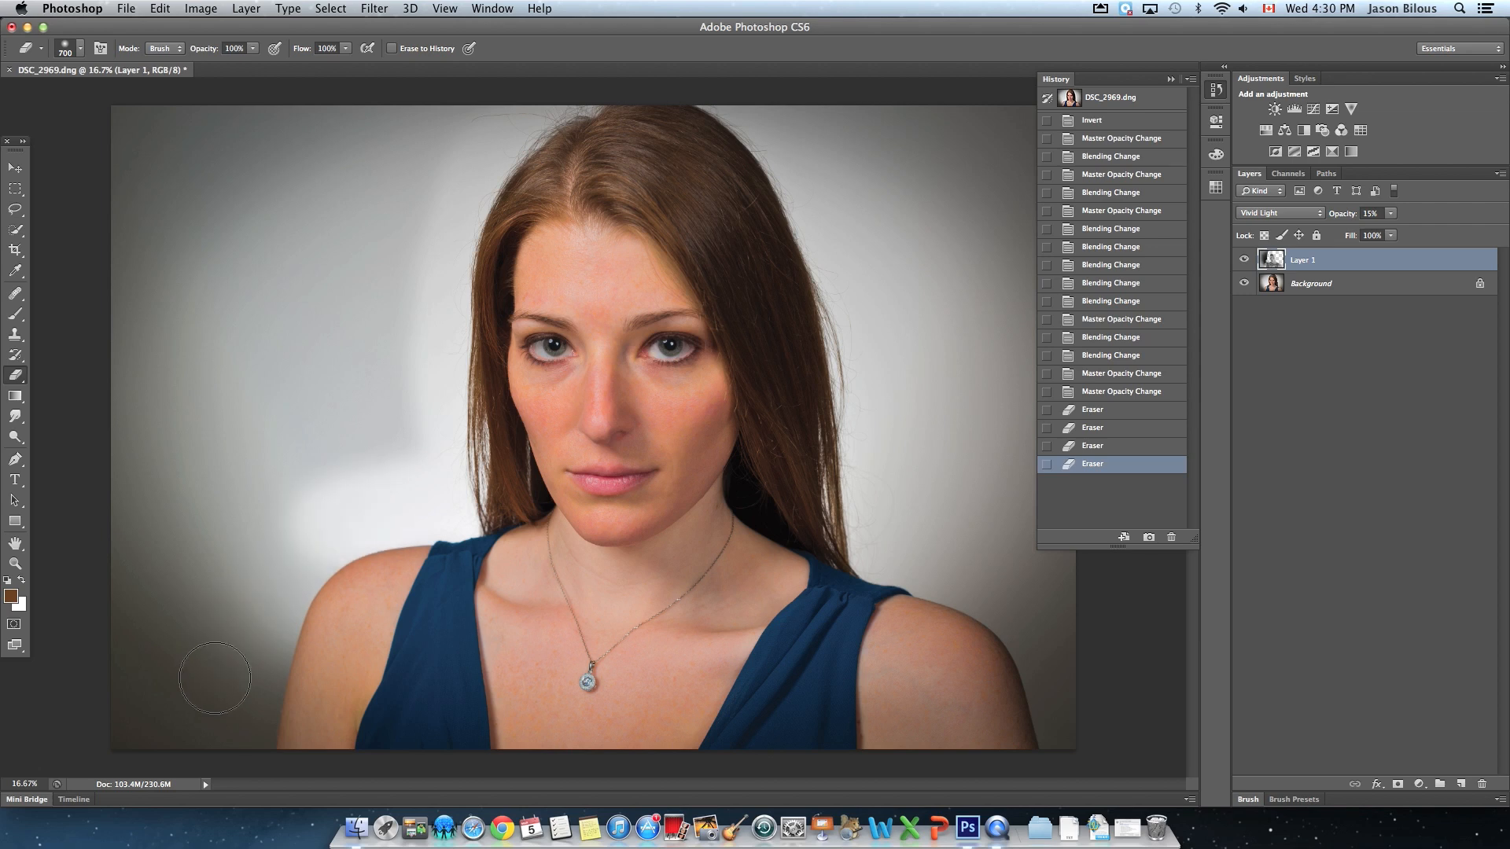
{"action": "mouse_move", "coordinate": [229, 506]}
{"action": "left_mouse_down"}
{"action": "mouse_move", "coordinate": [324, 481]}
{"action": "mouse_move", "coordinate": [160, 471]}
{"action": "mouse_move", "coordinate": [360, 443]}
{"action": "mouse_move", "coordinate": [390, 460]}
{"action": "mouse_move", "coordinate": [402, 317]}
{"action": "mouse_move", "coordinate": [367, 345]}
{"action": "mouse_move", "coordinate": [332, 199]}
{"action": "mouse_move", "coordinate": [289, 460]}
{"action": "mouse_move", "coordinate": [255, 281]}
{"action": "mouse_move", "coordinate": [305, 338]}
{"action": "mouse_move", "coordinate": [240, 135]}
{"action": "mouse_move", "coordinate": [187, 370]}
{"action": "mouse_move", "coordinate": [84, 420]}
{"action": "mouse_move", "coordinate": [137, 101]}
{"action": "mouse_move", "coordinate": [147, 164]}
{"action": "mouse_move", "coordinate": [360, 142]}
{"action": "mouse_move", "coordinate": [408, 184]}
{"action": "mouse_move", "coordinate": [465, 107]}
{"action": "mouse_move", "coordinate": [191, 129]}
{"action": "mouse_move", "coordinate": [238, 163]}
{"action": "left_mouse_up"}
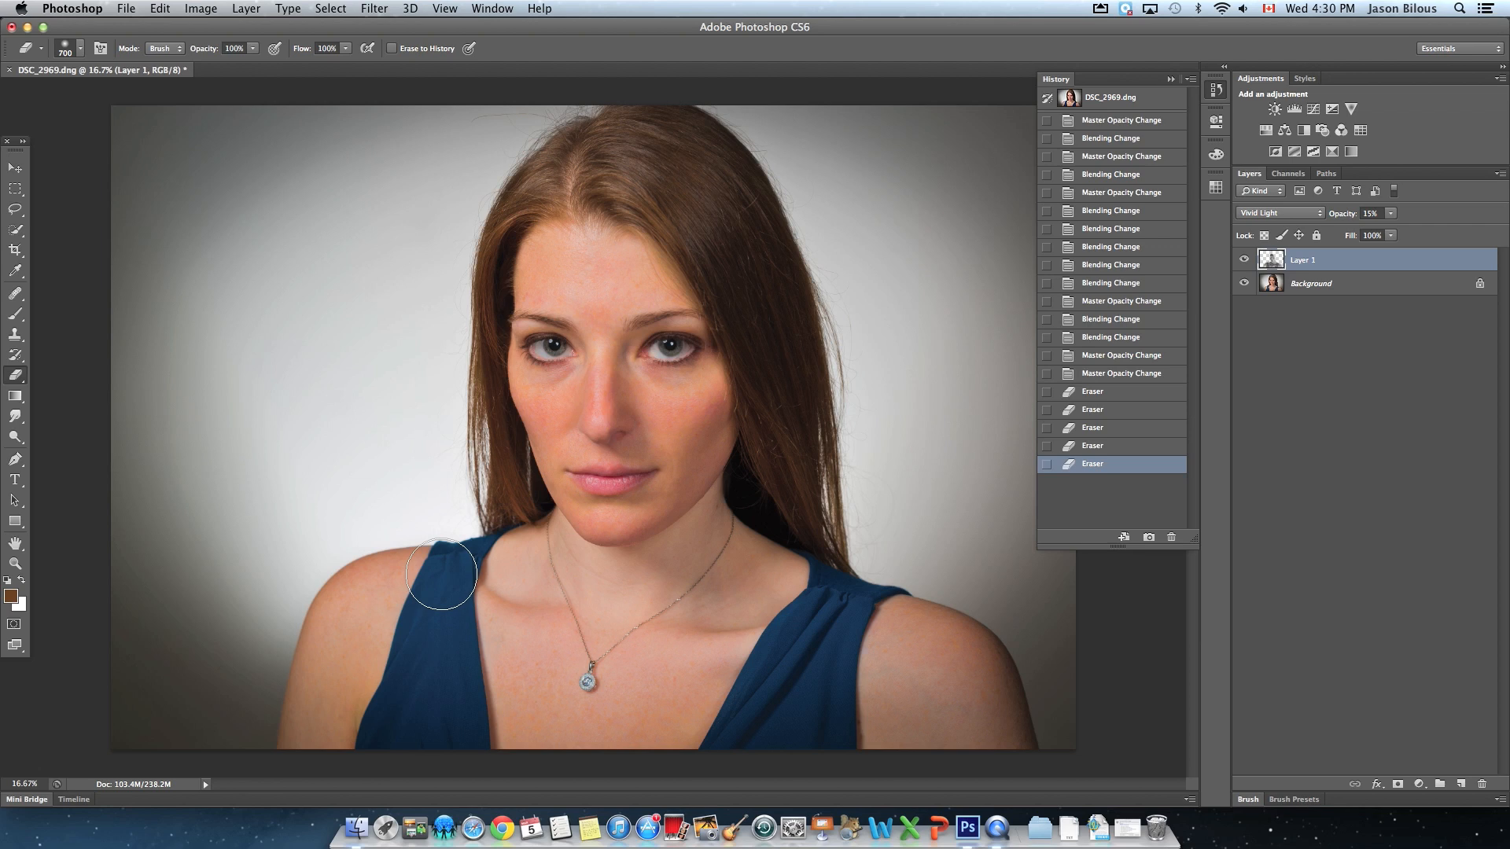
Erase Layer 1 over both sides of the blue top with a 600 px Eraser
{"action": "key", "text": "bracketleft"}
{"action": "mouse_move", "coordinate": [414, 696]}
{"action": "left_mouse_down"}
{"action": "mouse_move", "coordinate": [389, 741]}
{"action": "mouse_move", "coordinate": [438, 736]}
{"action": "mouse_move", "coordinate": [435, 664]}
{"action": "mouse_move", "coordinate": [460, 735]}
{"action": "left_mouse_up"}
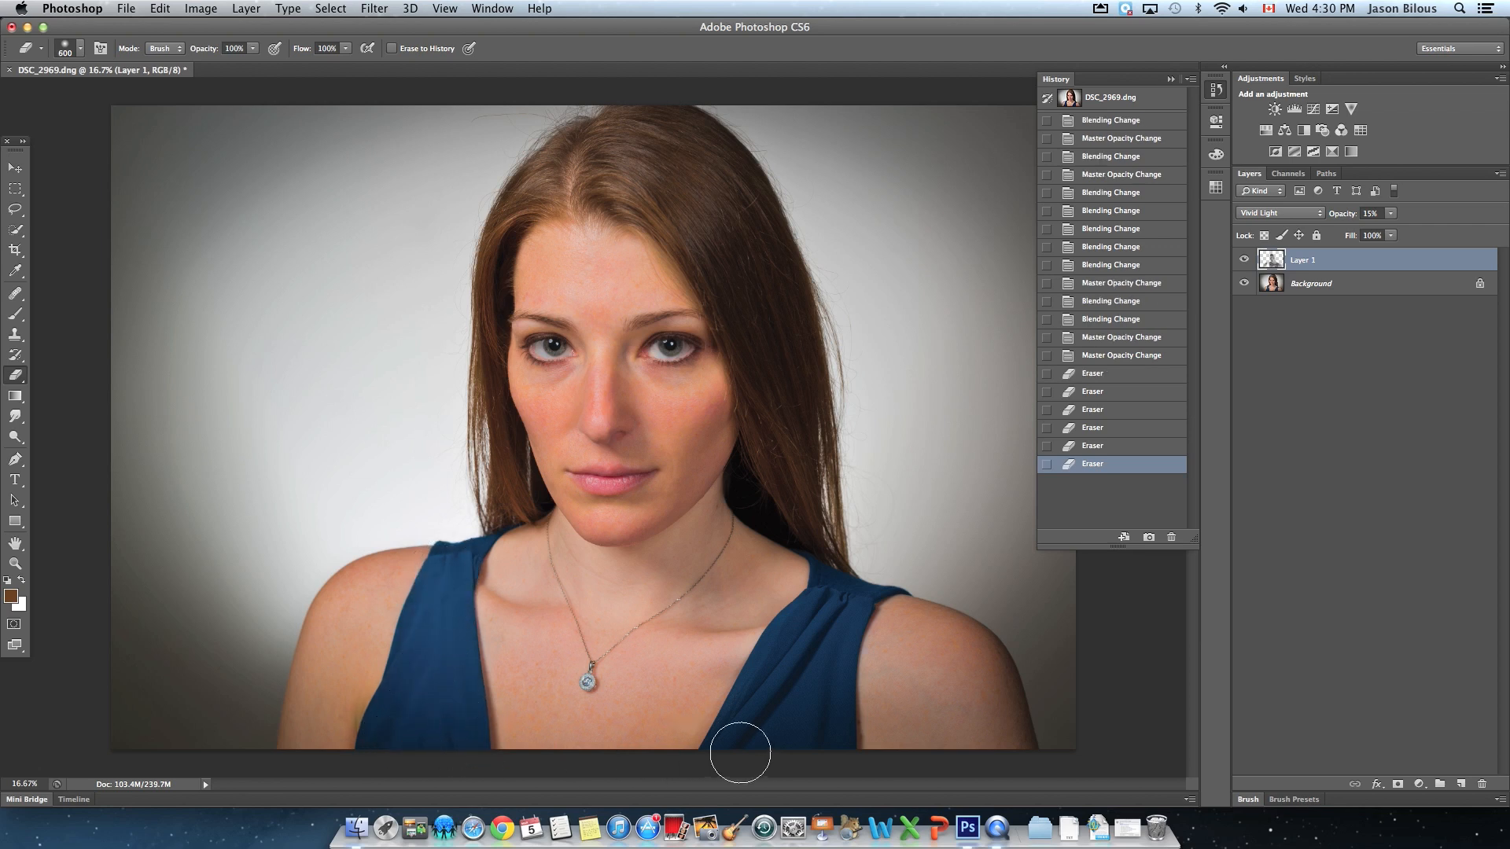
{"action": "mouse_move", "coordinate": [854, 576]}
{"action": "left_mouse_down"}
{"action": "mouse_move", "coordinate": [823, 653]}
{"action": "mouse_move", "coordinate": [802, 734]}
{"action": "left_mouse_up"}
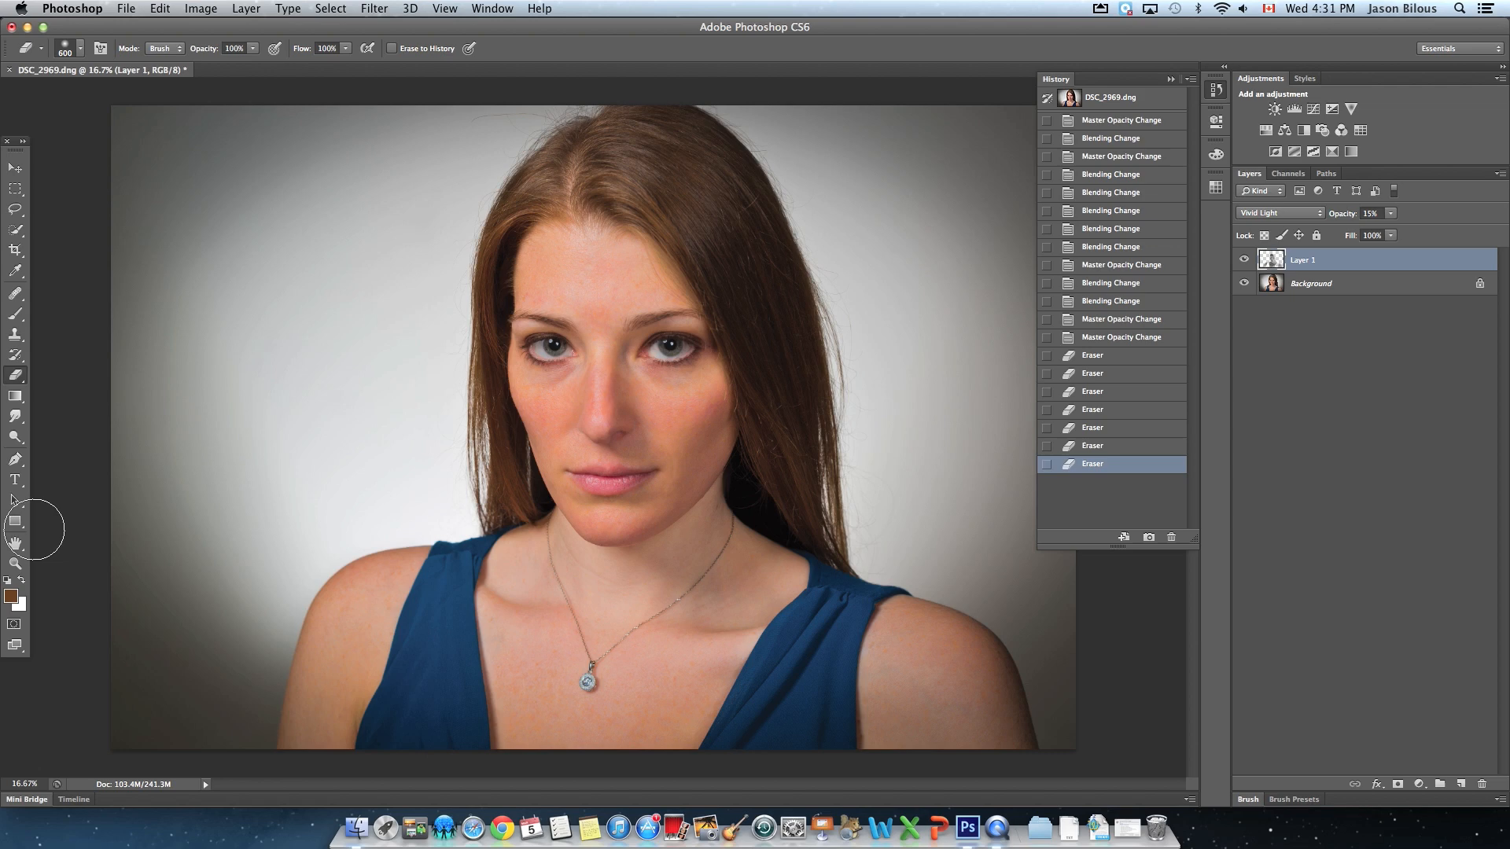
Recheck Layer 1's opacity at 15% and compare the face up close with the layer shown and hidden
{"action": "left_click", "coordinate": [15, 563]}
{"action": "left_click", "coordinate": [644, 340]}
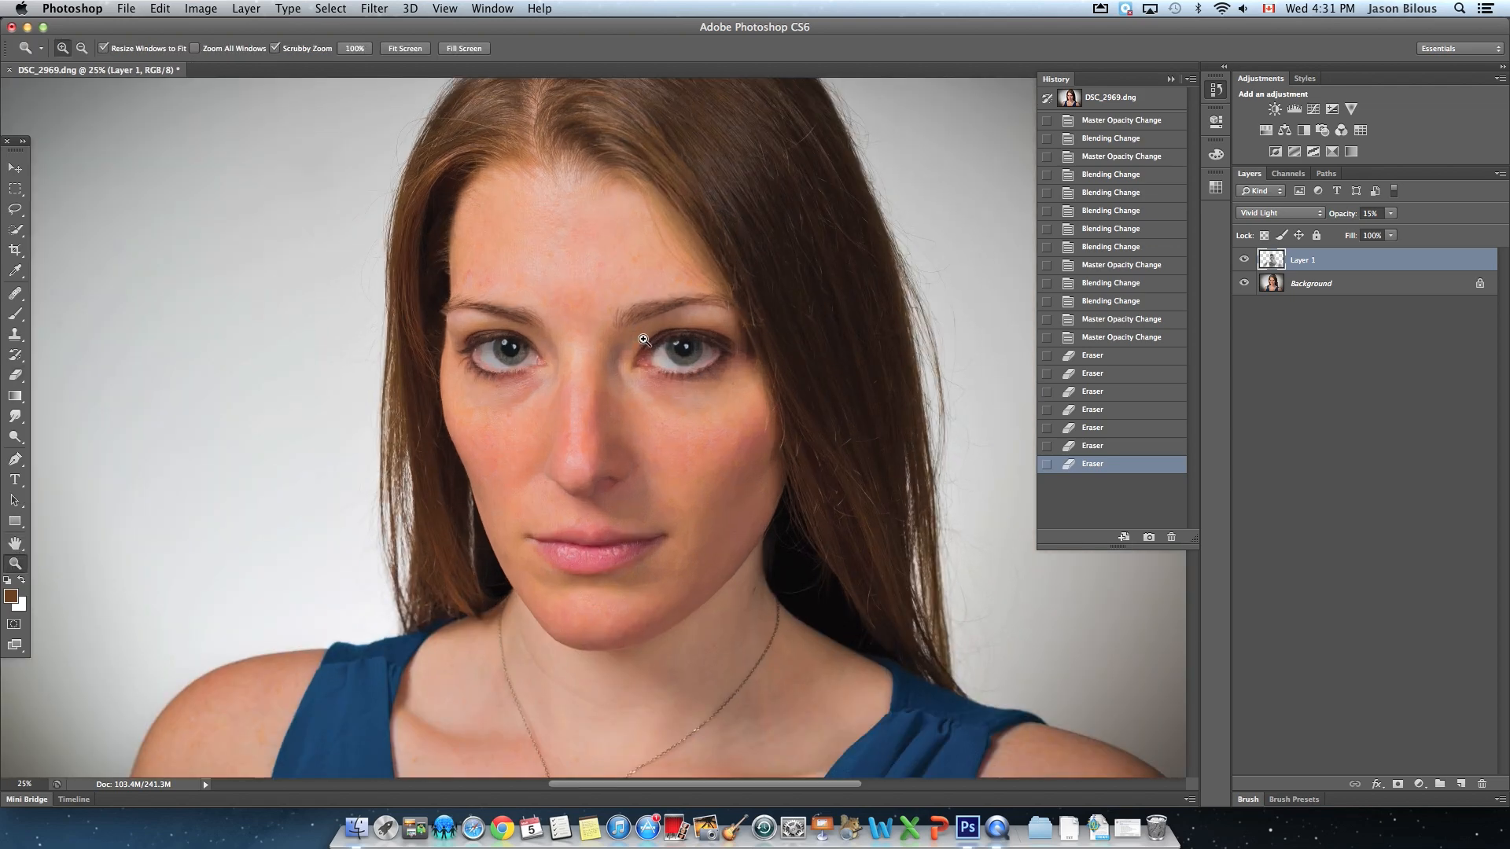
{"action": "left_click", "coordinate": [643, 340]}
{"action": "left_click", "coordinate": [642, 340]}
{"action": "left_click", "coordinate": [622, 344]}
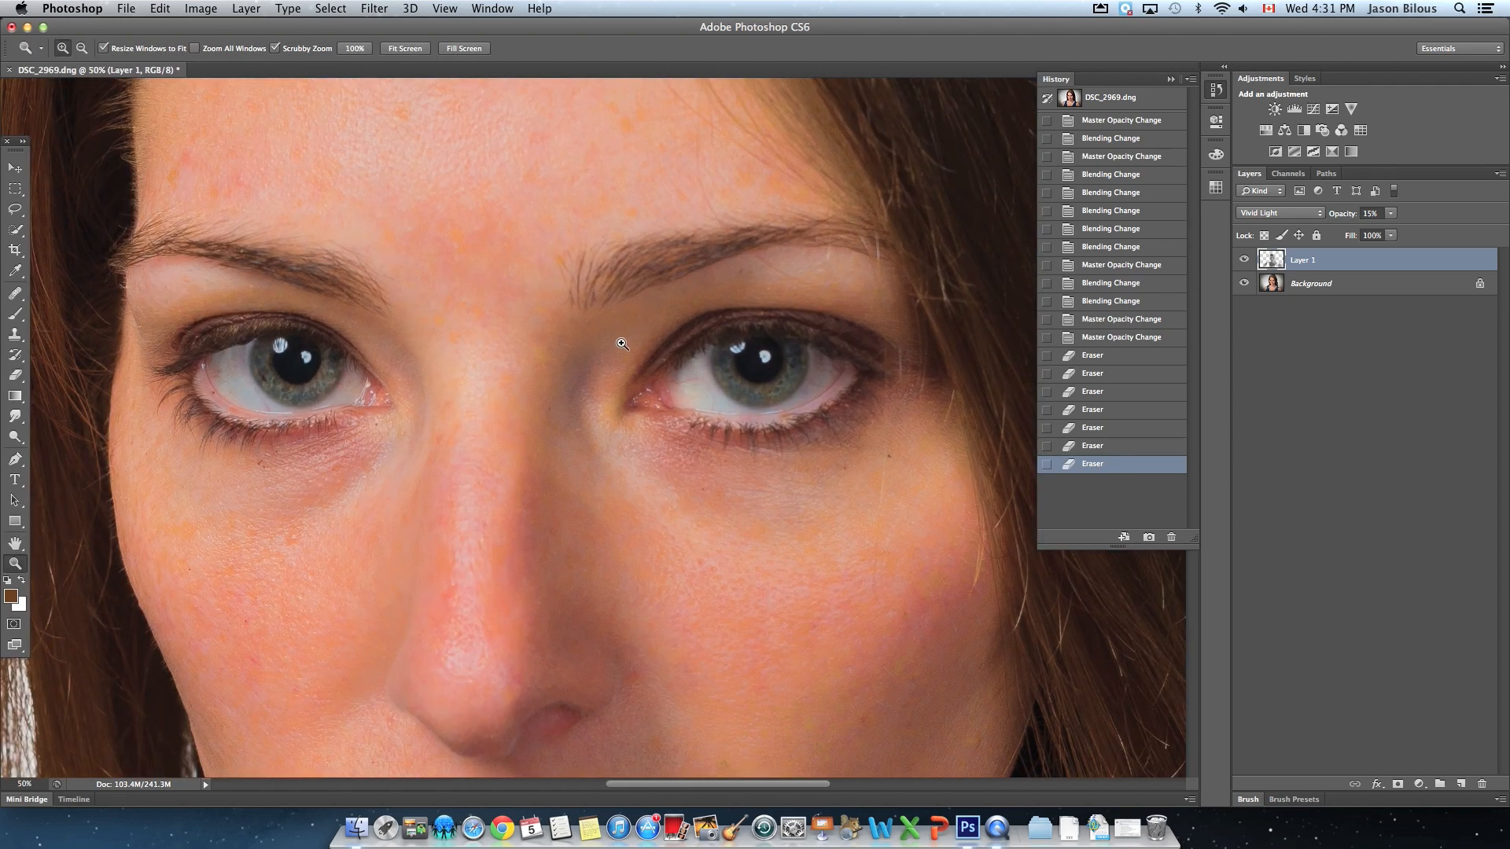
{"action": "left_click", "coordinate": [602, 338], "text": "alt"}
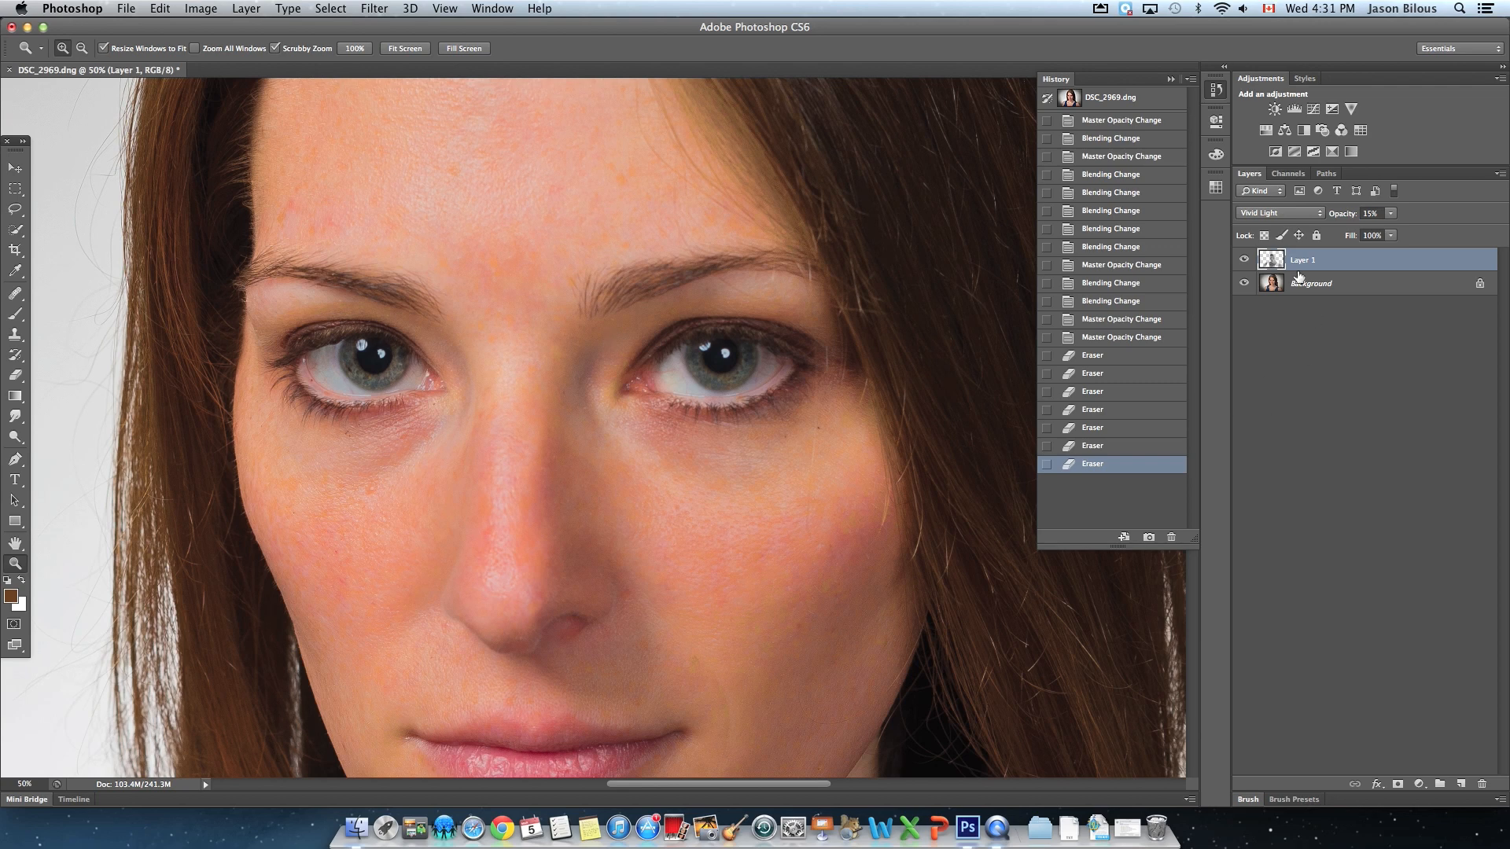
{"action": "left_click", "coordinate": [1391, 214]}
{"action": "left_click_drag", "start_coordinate": [1390, 233], "coordinate": [1392, 236]}
{"action": "left_click", "coordinate": [1247, 262]}
{"action": "left_click", "coordinate": [1246, 263]}
{"action": "left_click", "coordinate": [1247, 262]}
{"action": "left_click", "coordinate": [1247, 262]}
{"action": "left_click", "coordinate": [1245, 261]}
{"action": "left_click", "coordinate": [1245, 260]}
{"action": "left_click", "coordinate": [1246, 261]}
{"action": "left_click", "coordinate": [1247, 260]}
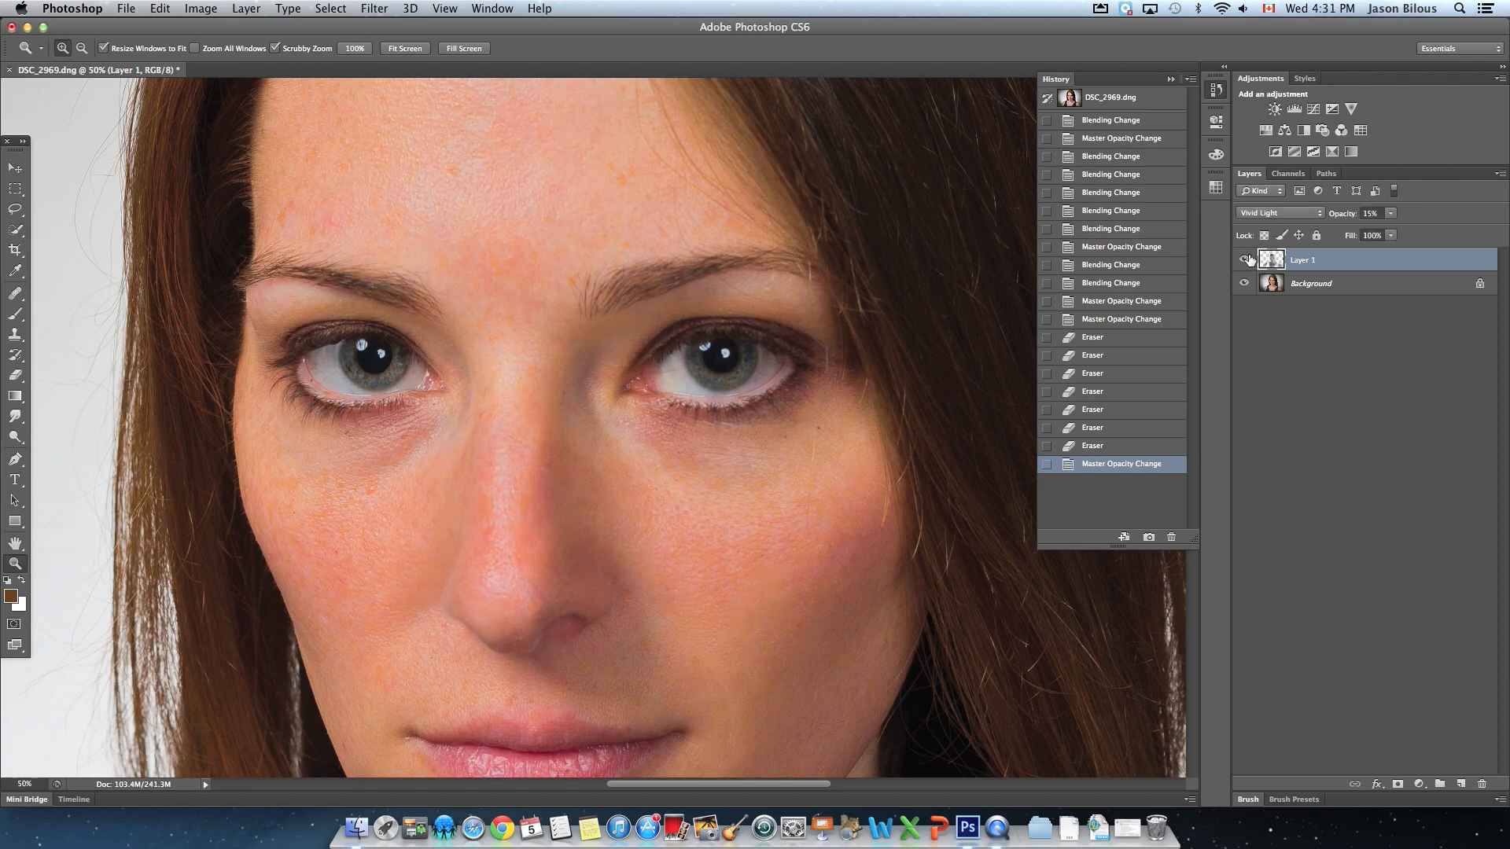
Erase Layer 1 over both eyes with a 175 px Eraser and check the whole portrait
{"action": "left_click", "coordinate": [15, 375]}
{"action": "key", "text": "bracketleft"}
{"action": "key", "text": "bracketleft"}
{"action": "key", "text": "bracketleft"}
{"action": "key", "text": "bracketleft"}
{"action": "key", "text": "bracketleft"}
{"action": "key", "text": "bracketleft"}
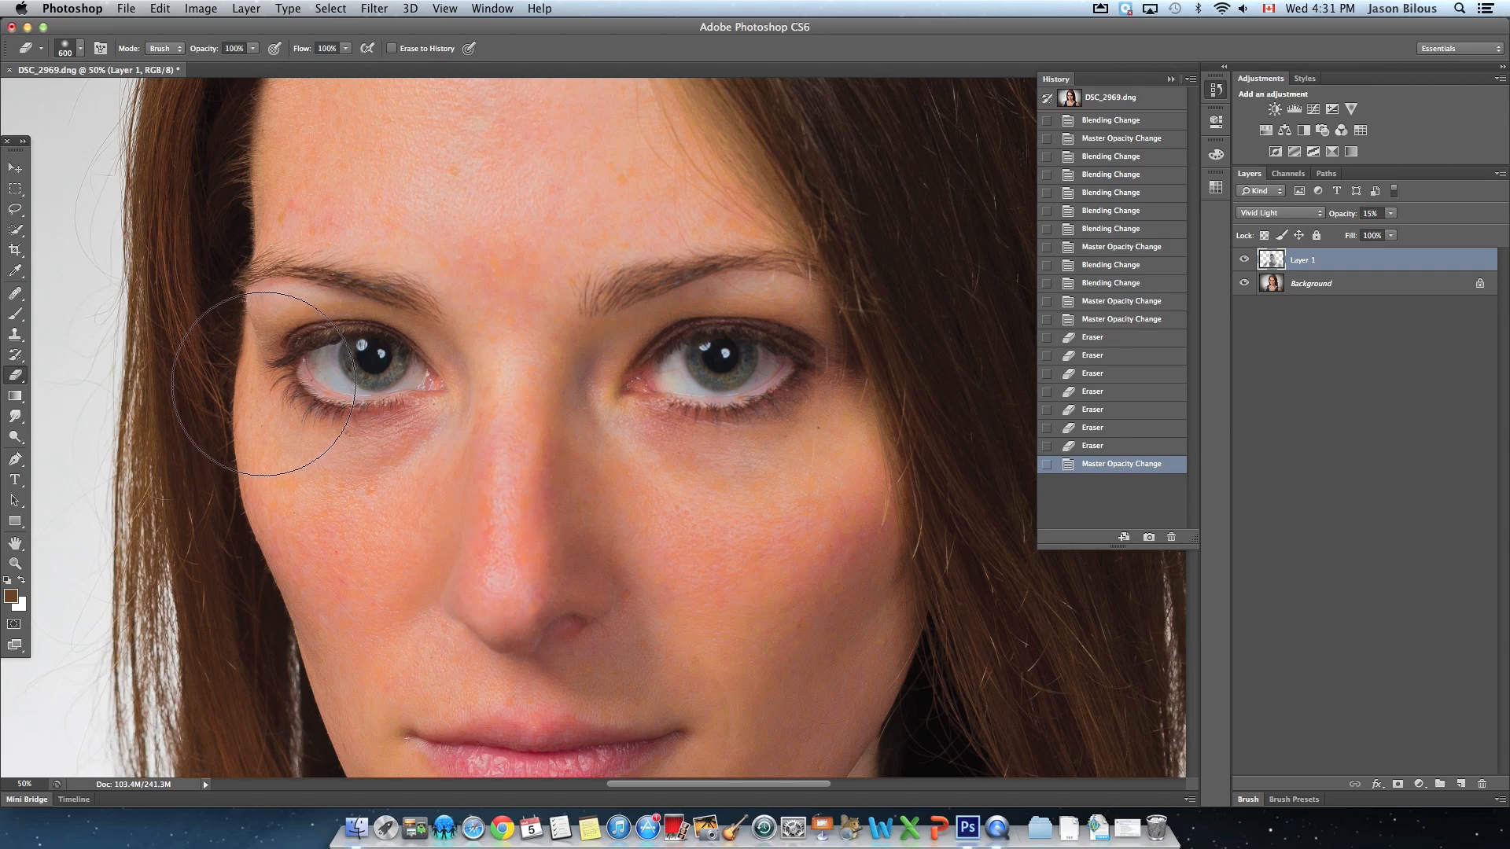
{"action": "left_click_drag", "start_coordinate": [322, 368], "coordinate": [413, 371]}
{"action": "left_click_drag", "start_coordinate": [686, 371], "coordinate": [779, 368]}
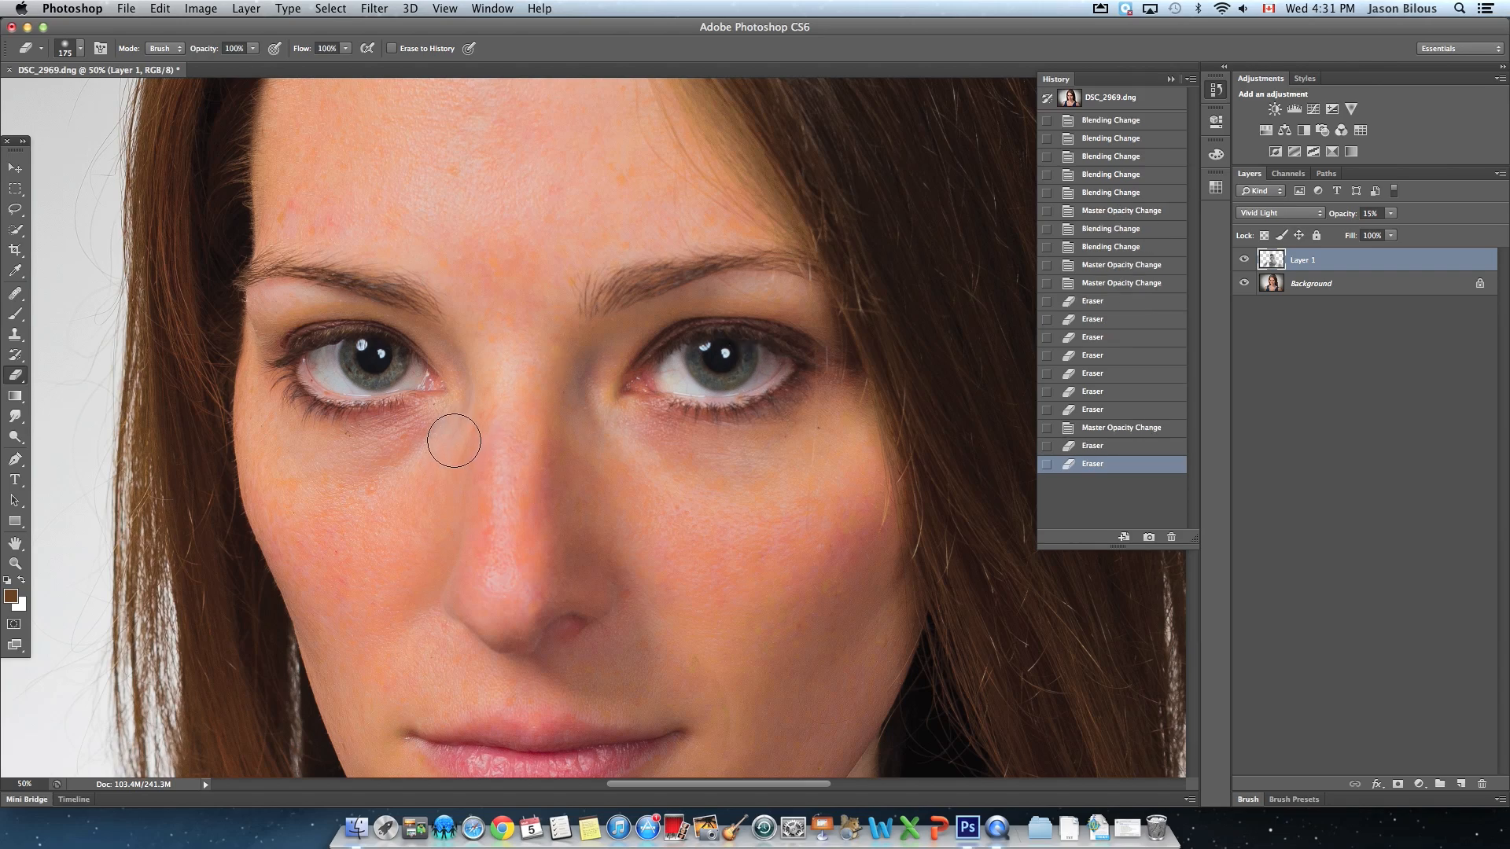
{"action": "key", "text": "super+0"}
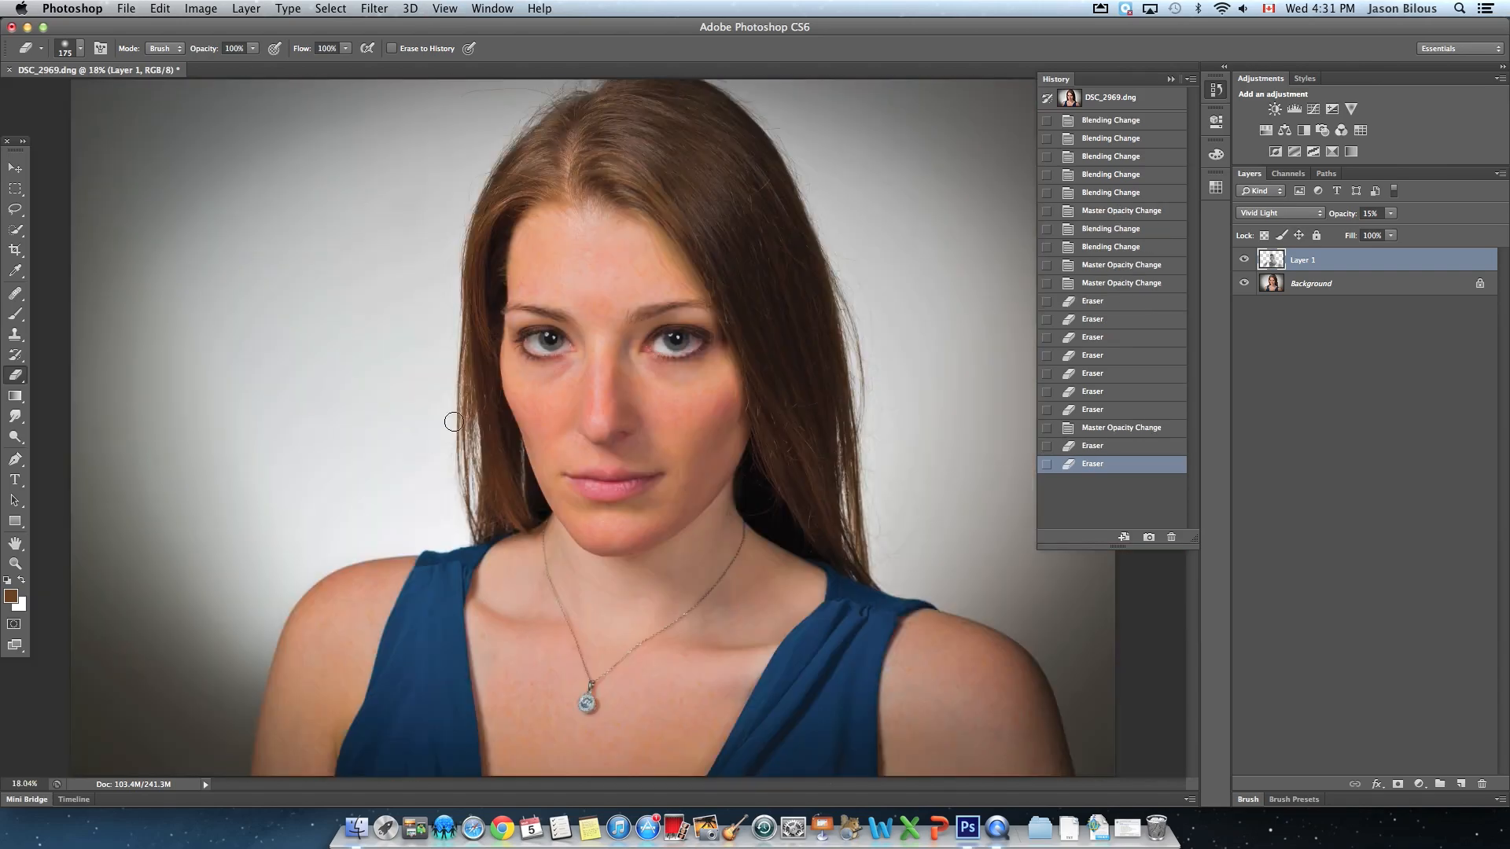
On the Background layer, lighten the irises of both eyes with a 65 px Dodge tool set to Midtones at 50% exposure
{"action": "left_click", "coordinate": [1274, 289]}
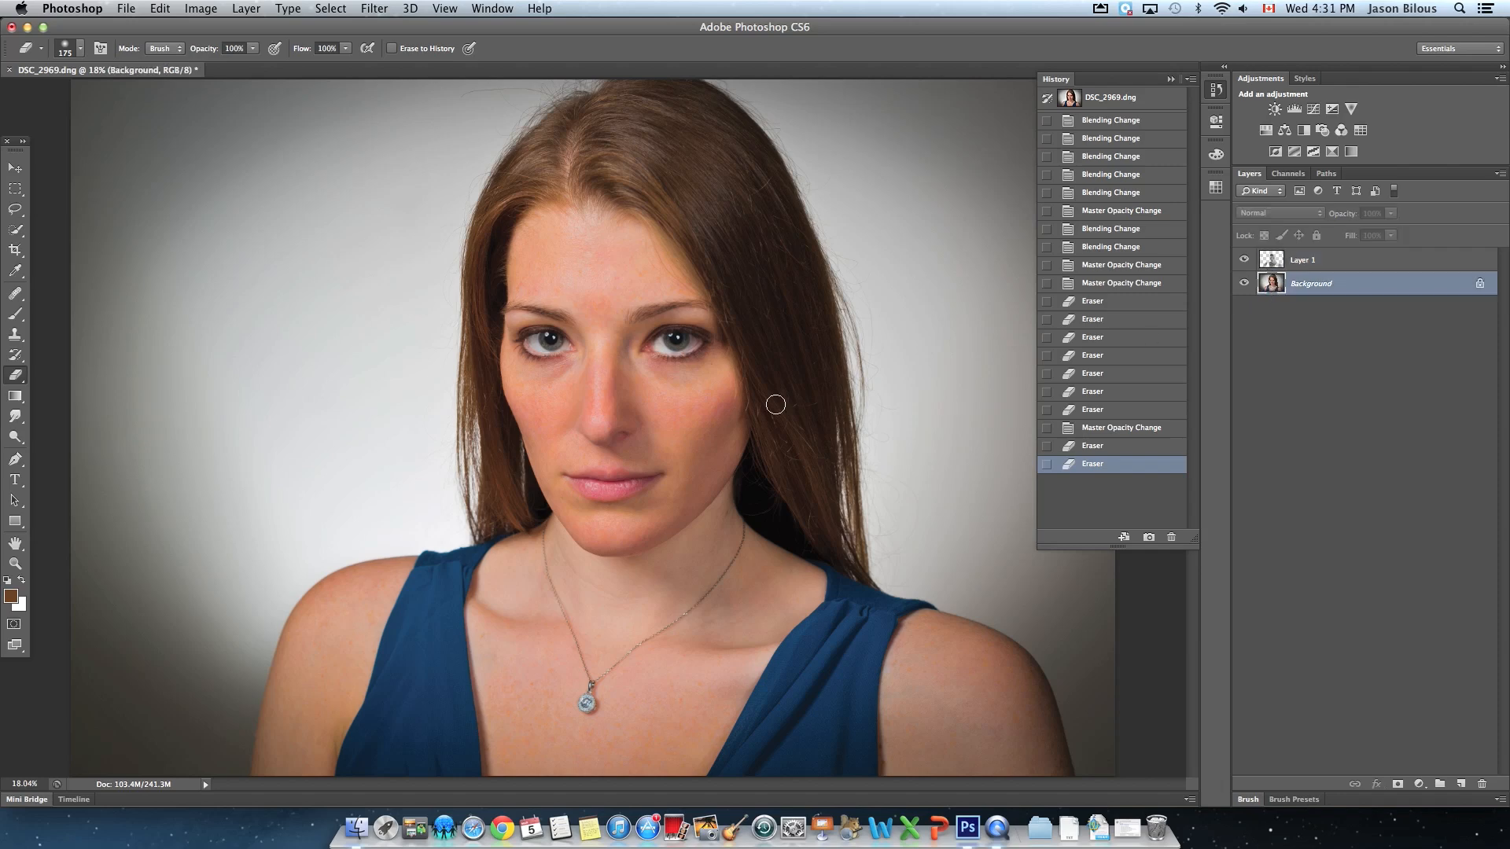
{"action": "left_click", "coordinate": [15, 564]}
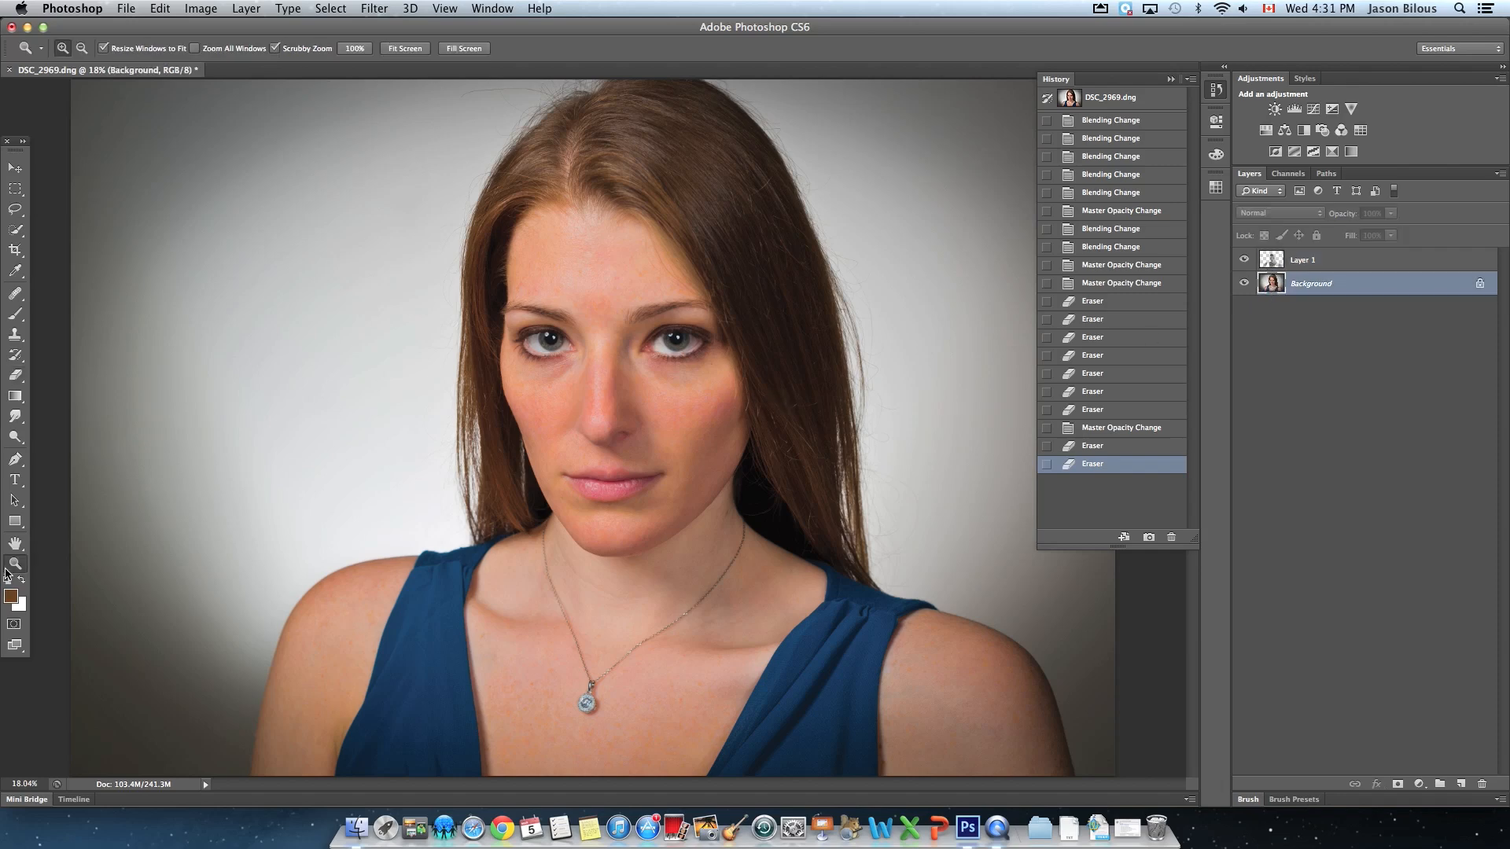
{"action": "left_click", "coordinate": [636, 383]}
{"action": "left_click", "coordinate": [636, 382]}
{"action": "left_click", "coordinate": [637, 385]}
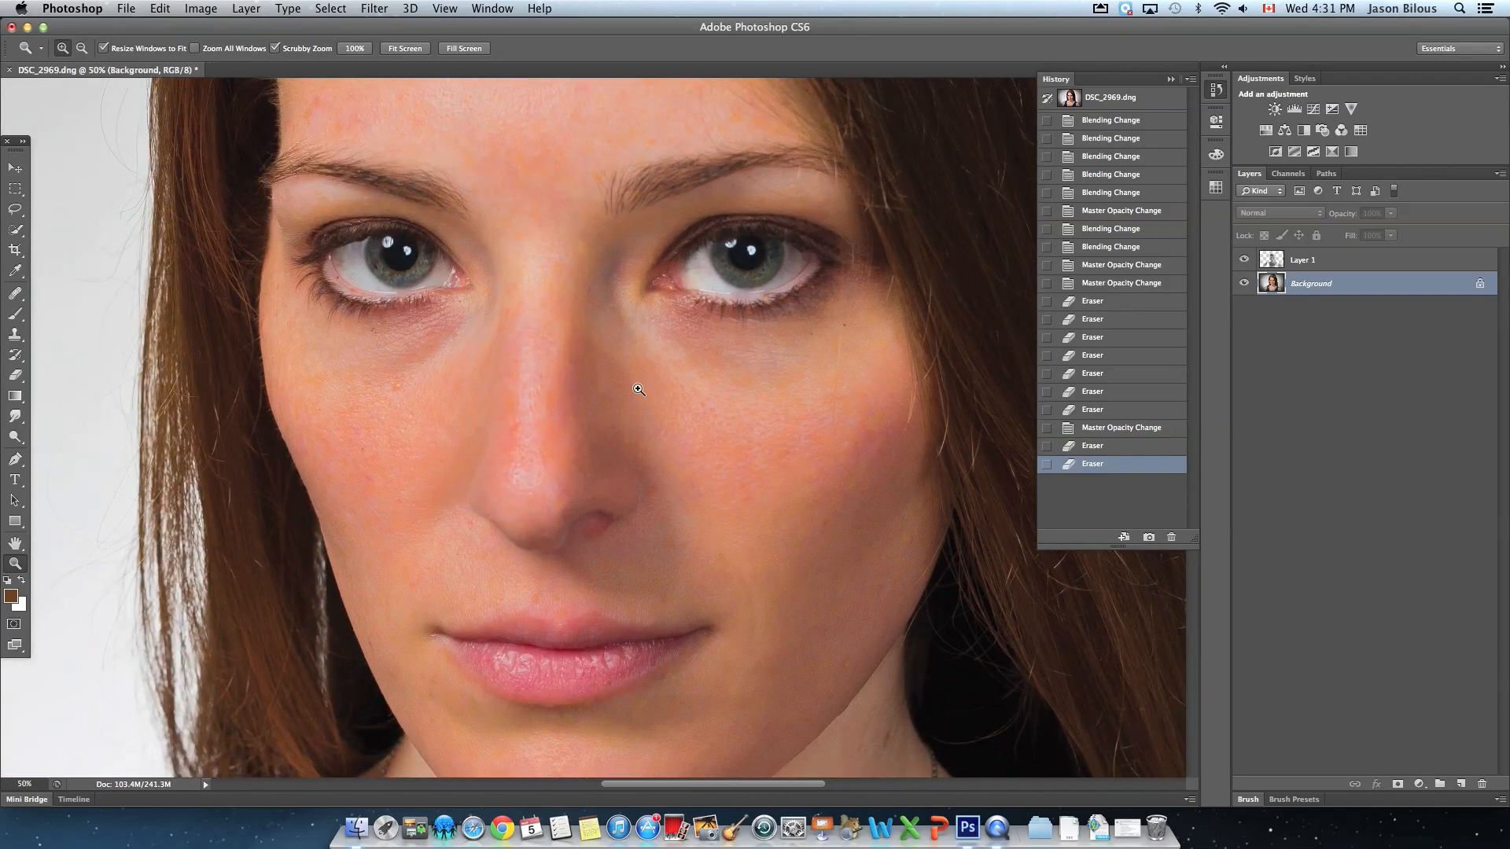
{"action": "scroll", "coordinate": [638, 389], "scroll_direction": "up", "scroll_amount": 3}
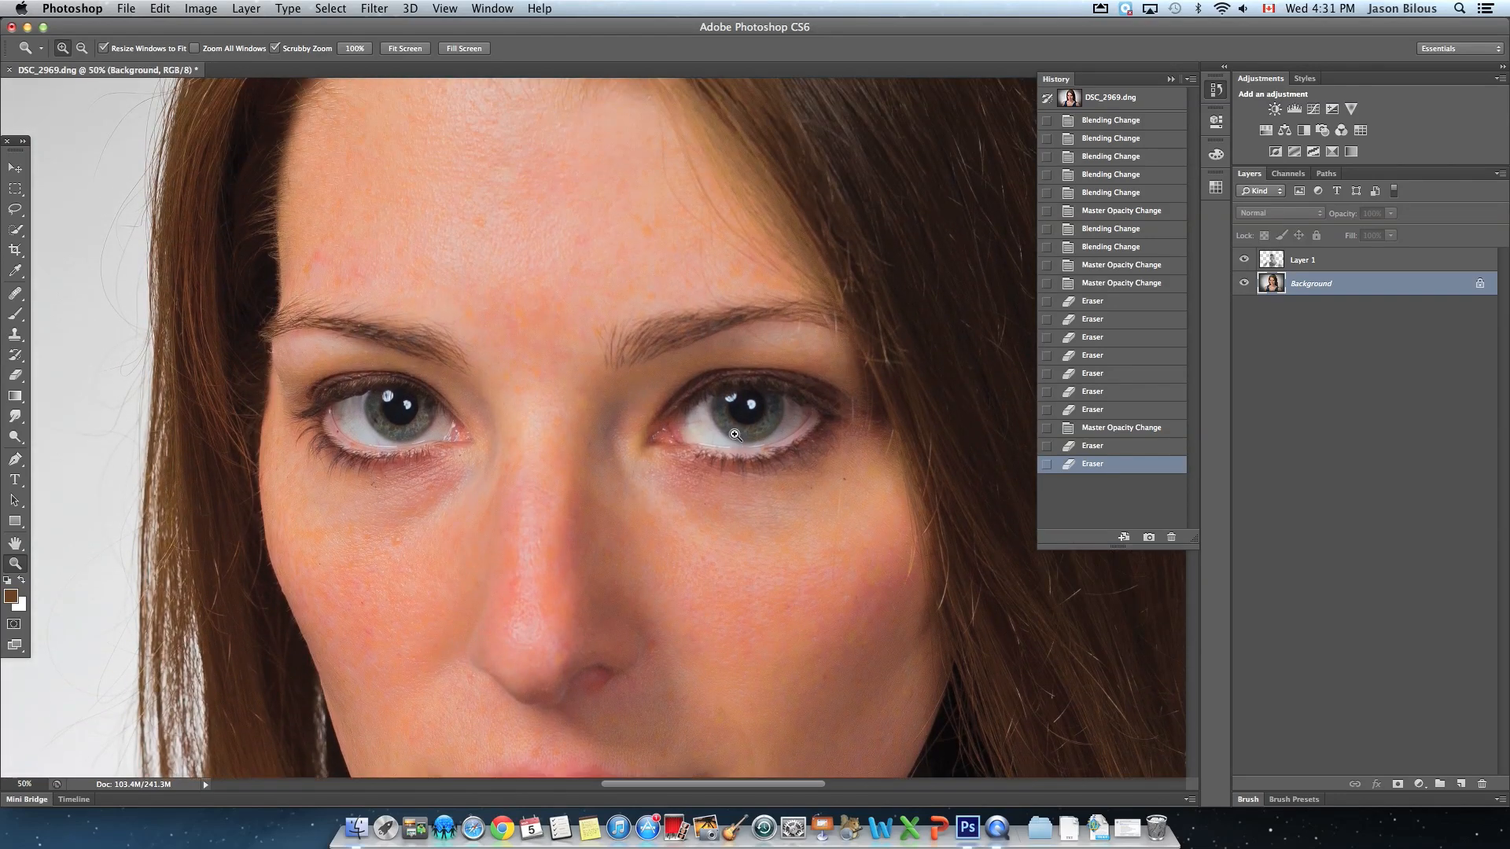
{"action": "left_click", "coordinate": [651, 441]}
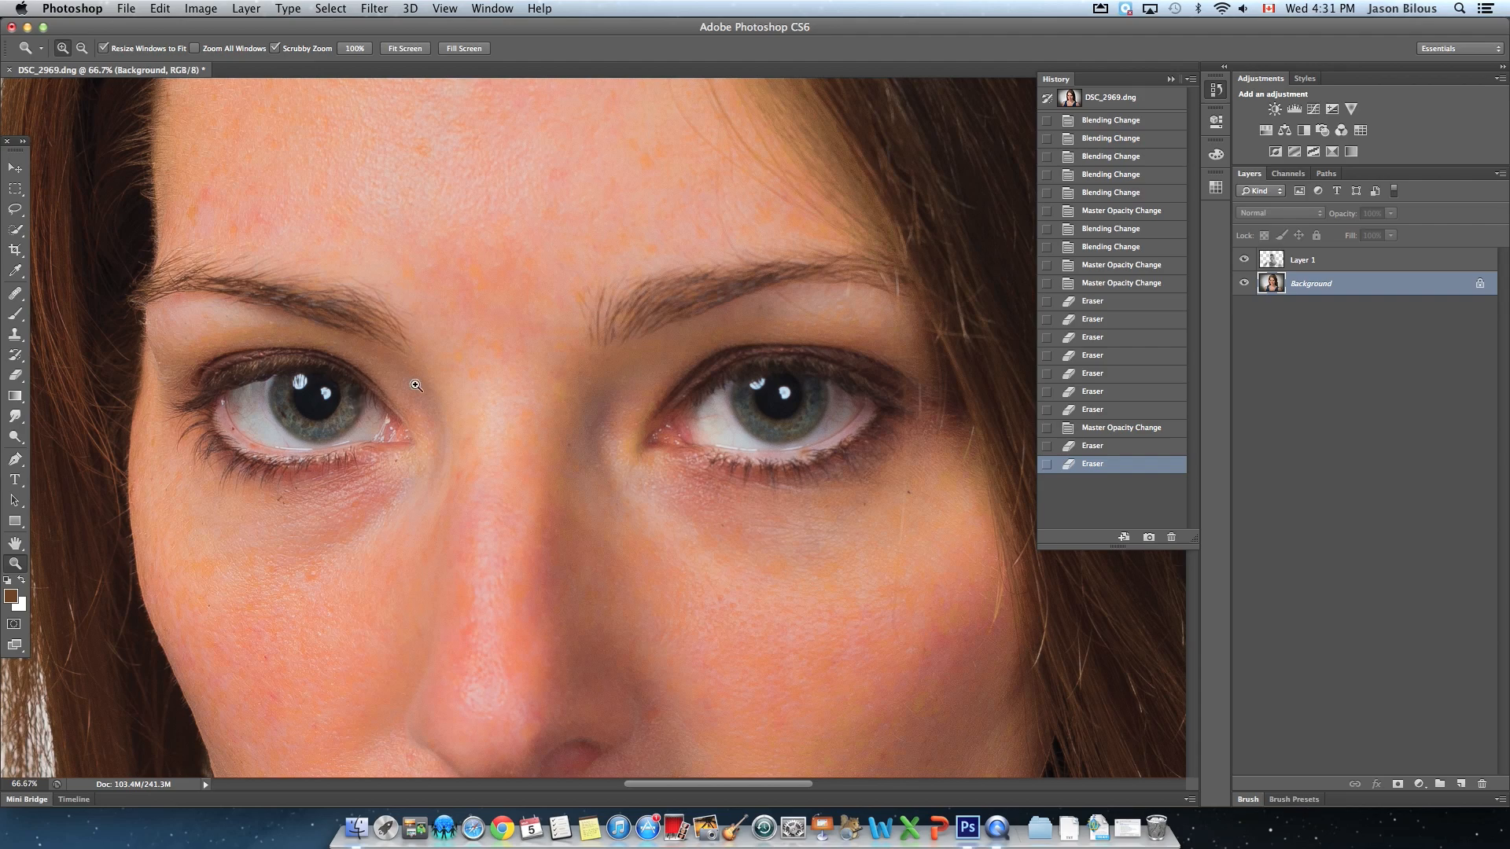
{"action": "scroll", "coordinate": [436, 436], "scroll_direction": "down", "scroll_amount": 5}
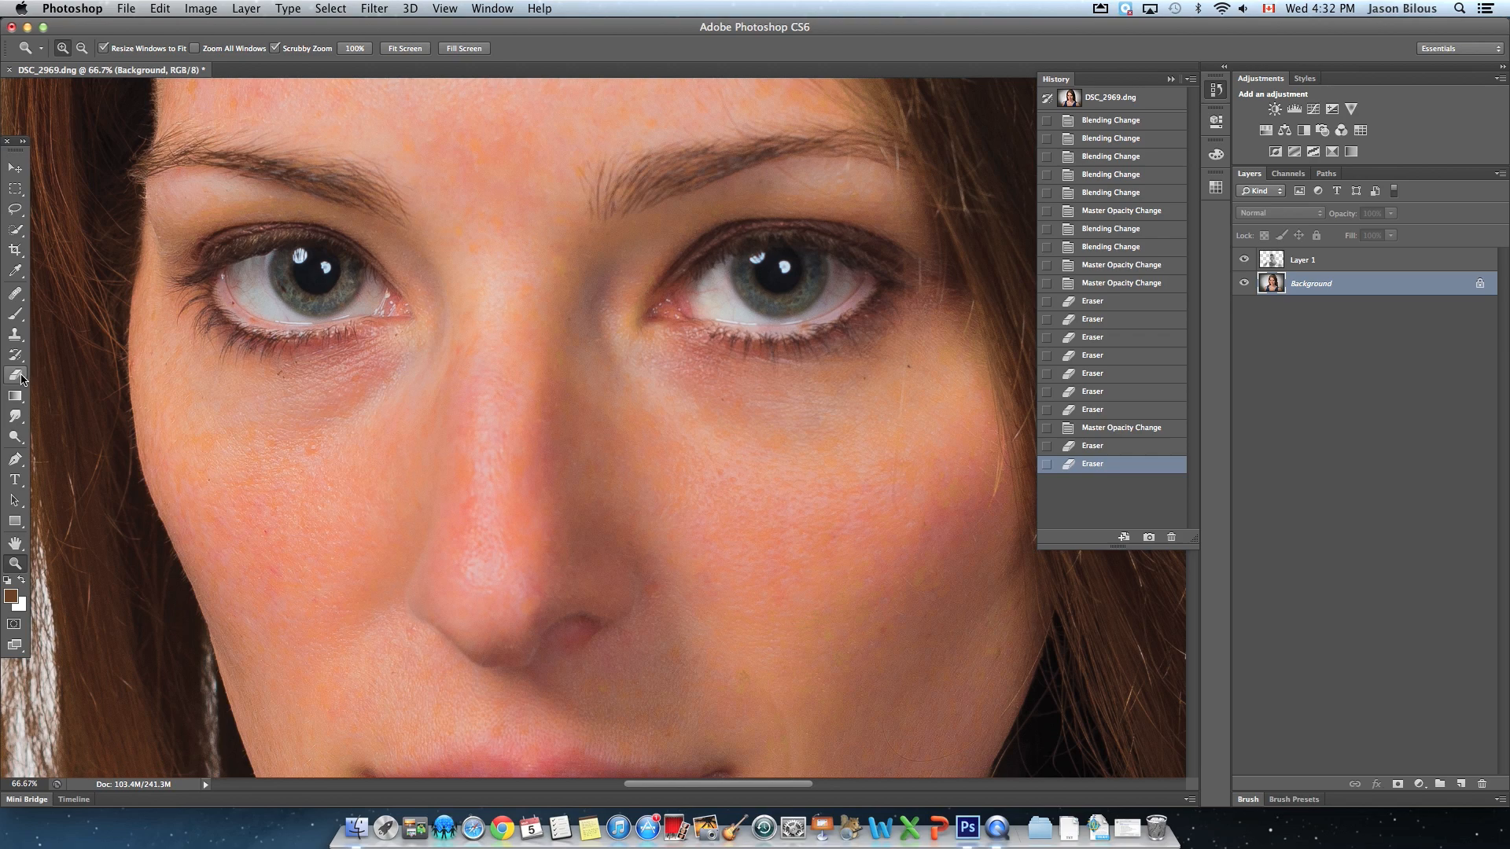
{"action": "left_click", "coordinate": [21, 443]}
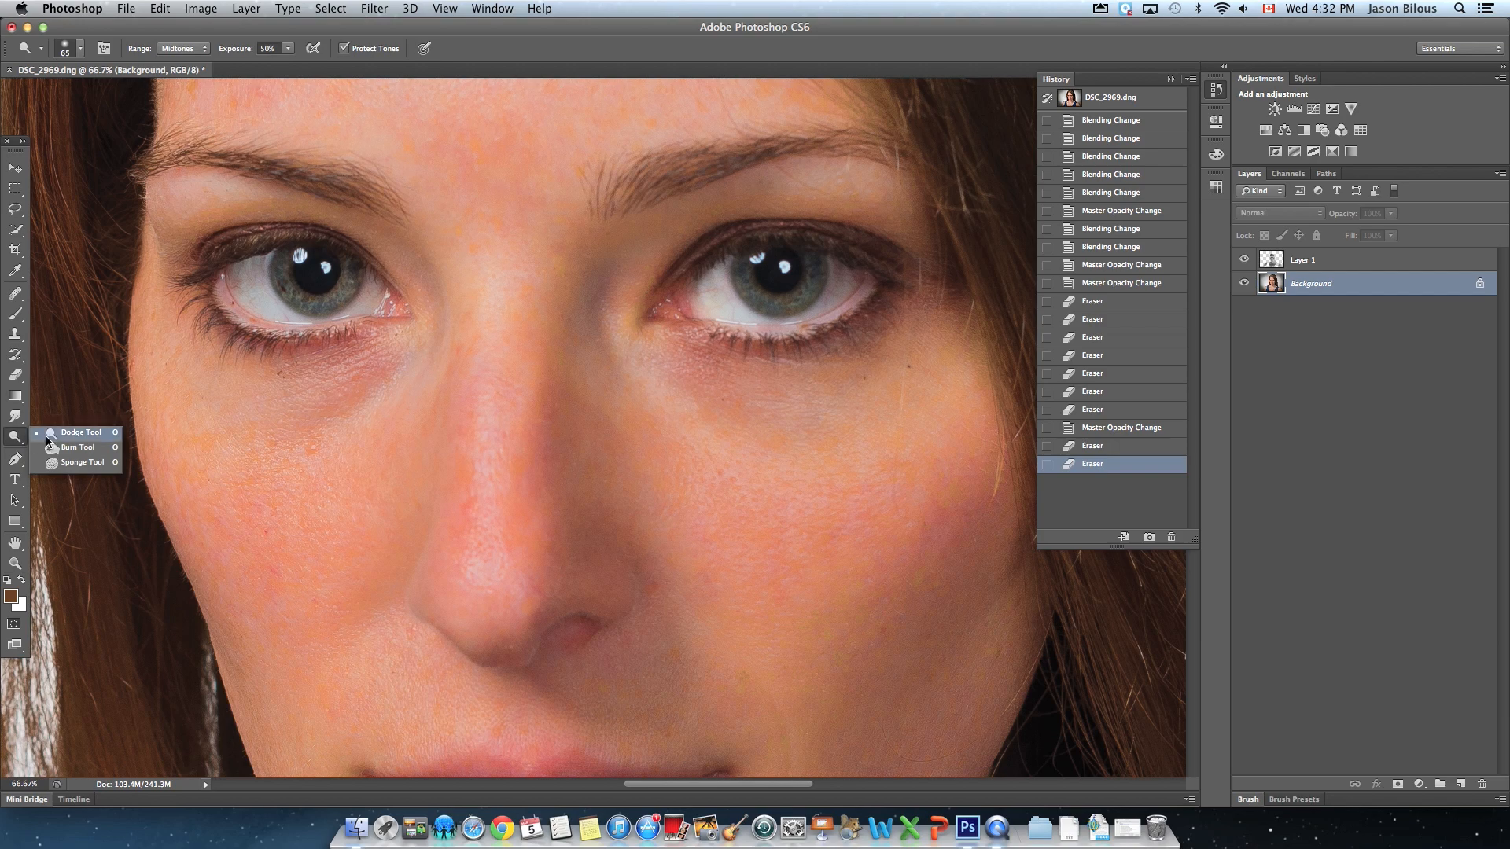
{"action": "left_click", "coordinate": [59, 433]}
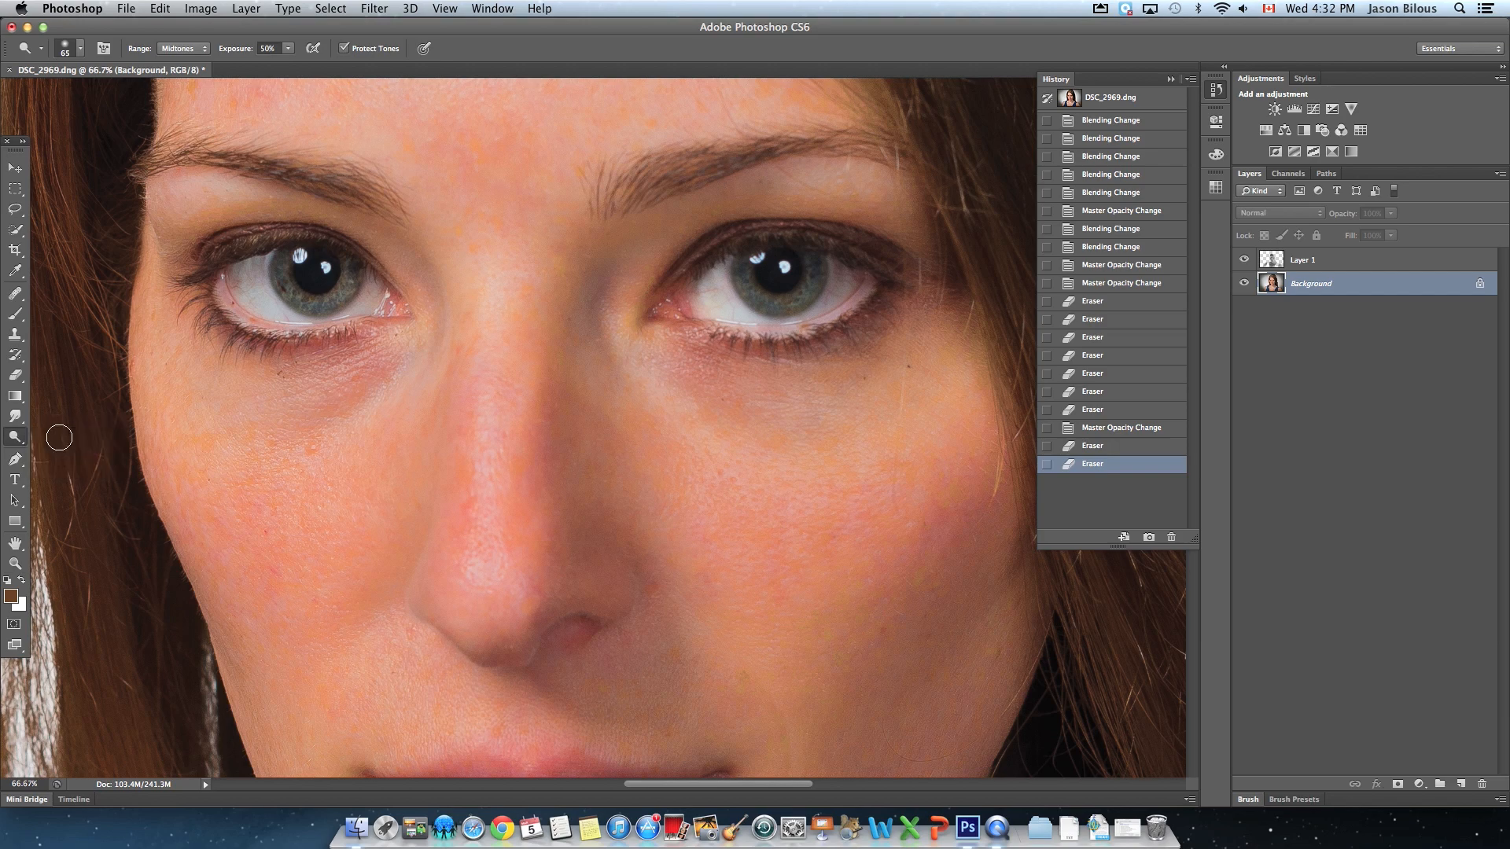
{"action": "left_click", "coordinate": [67, 49]}
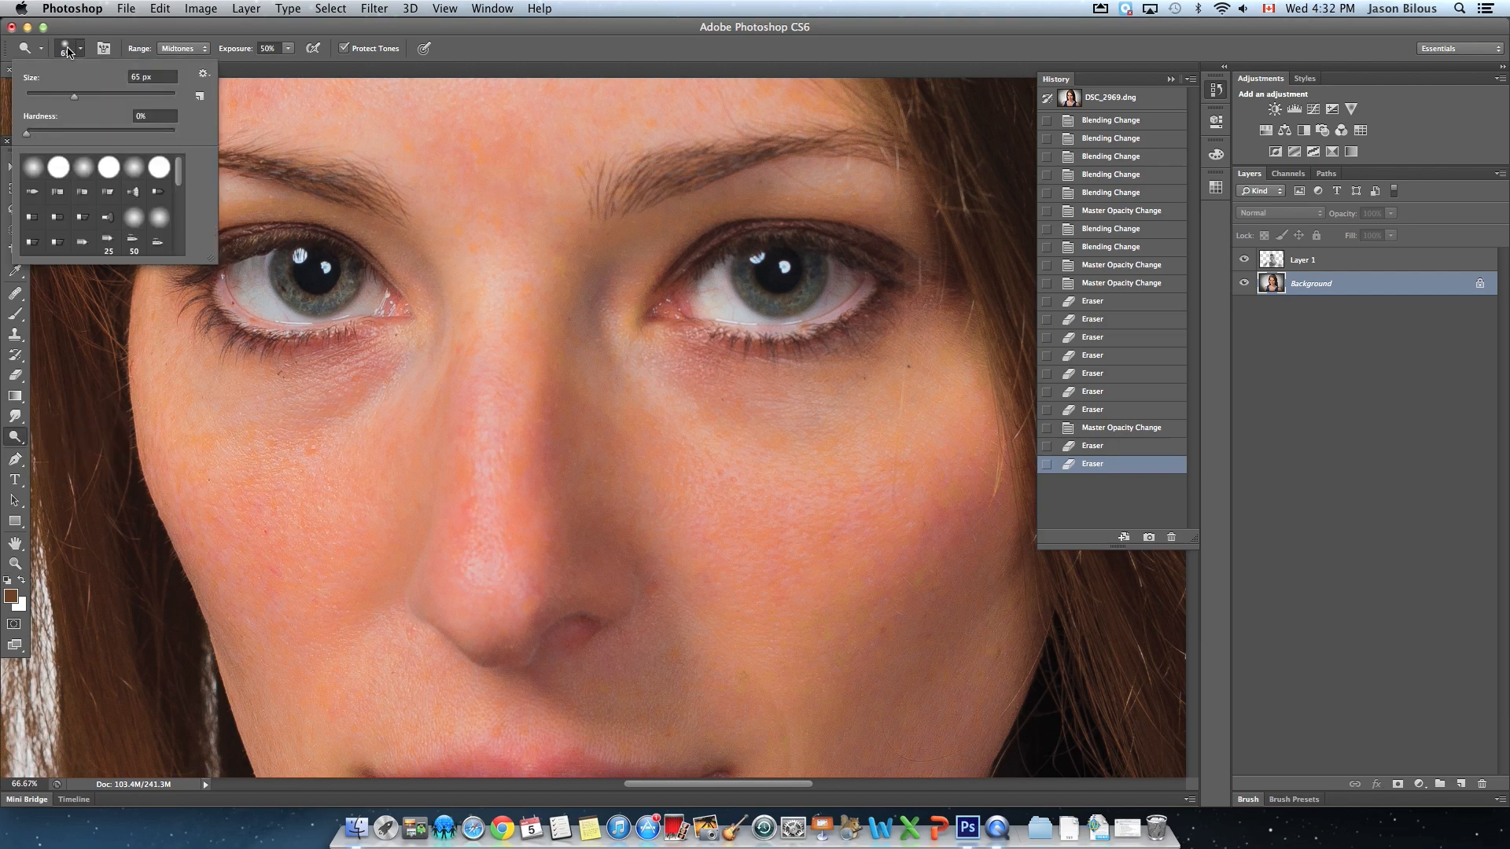
{"action": "left_click", "coordinate": [67, 49]}
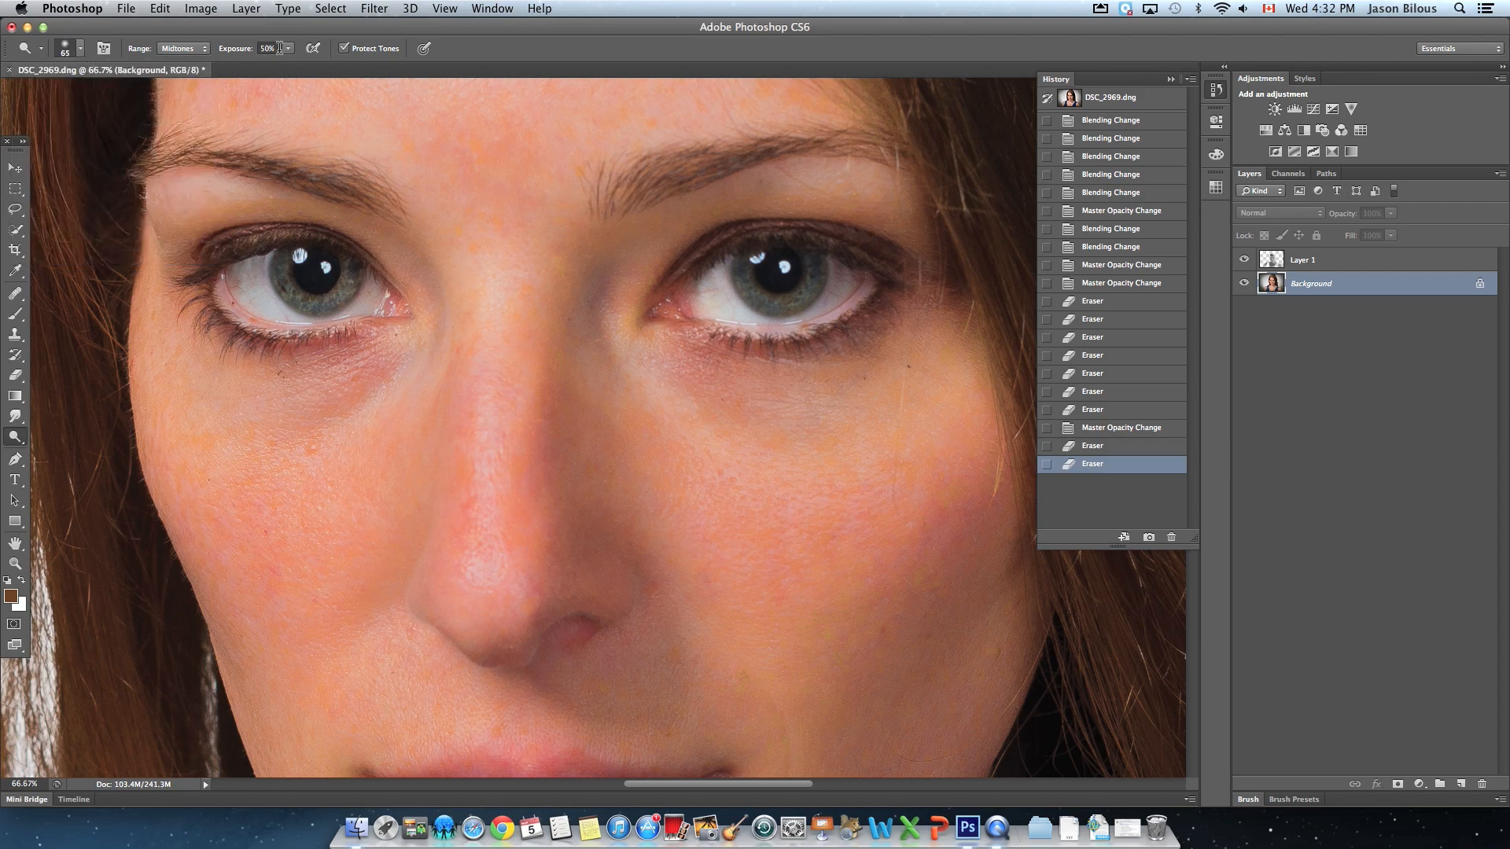
{"action": "mouse_move", "coordinate": [340, 293]}
{"action": "left_mouse_down"}
{"action": "mouse_move", "coordinate": [323, 307]}
{"action": "mouse_move", "coordinate": [345, 283]}
{"action": "left_mouse_up"}
{"action": "mouse_move", "coordinate": [814, 280]}
{"action": "left_mouse_down"}
{"action": "mouse_move", "coordinate": [793, 300]}
{"action": "mouse_move", "coordinate": [818, 279]}
{"action": "left_mouse_up"}
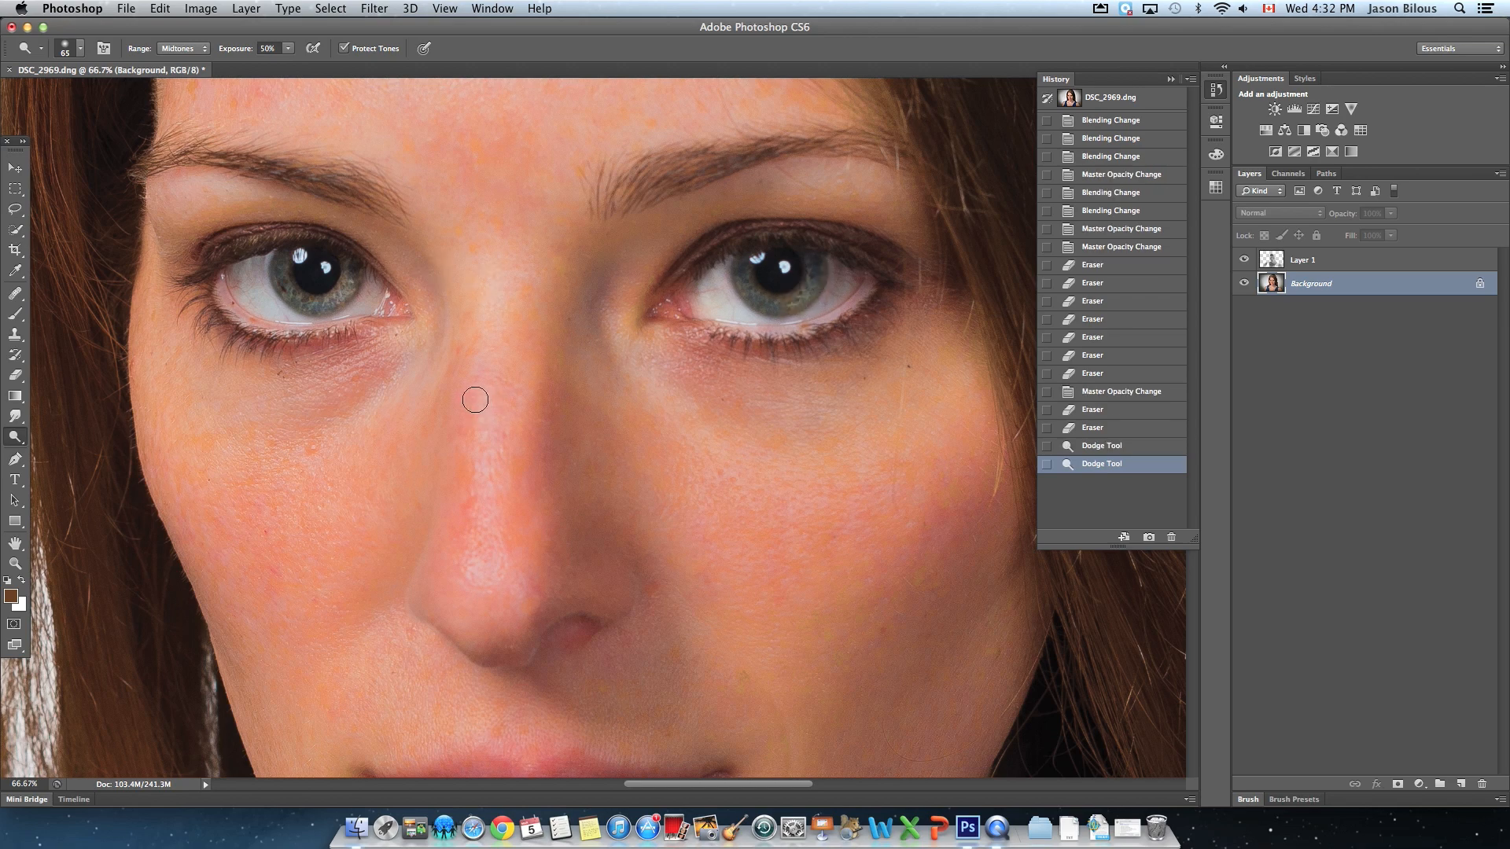
Compare the whole portrait before and after the two Dodge strokes, ending on the dodged state
{"action": "key", "text": "super+0"}
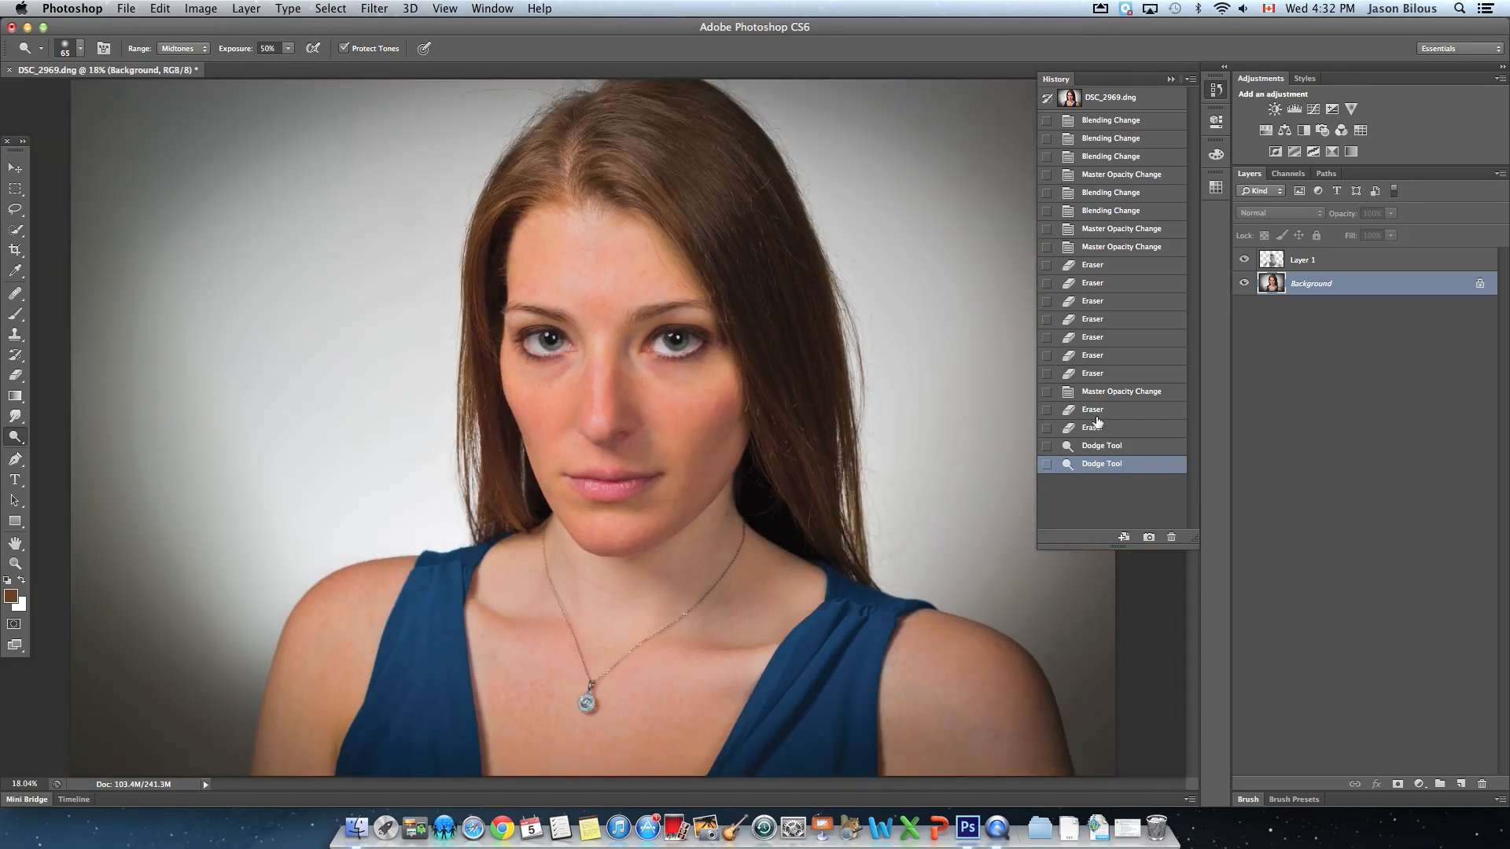
{"action": "left_click", "coordinate": [1098, 429]}
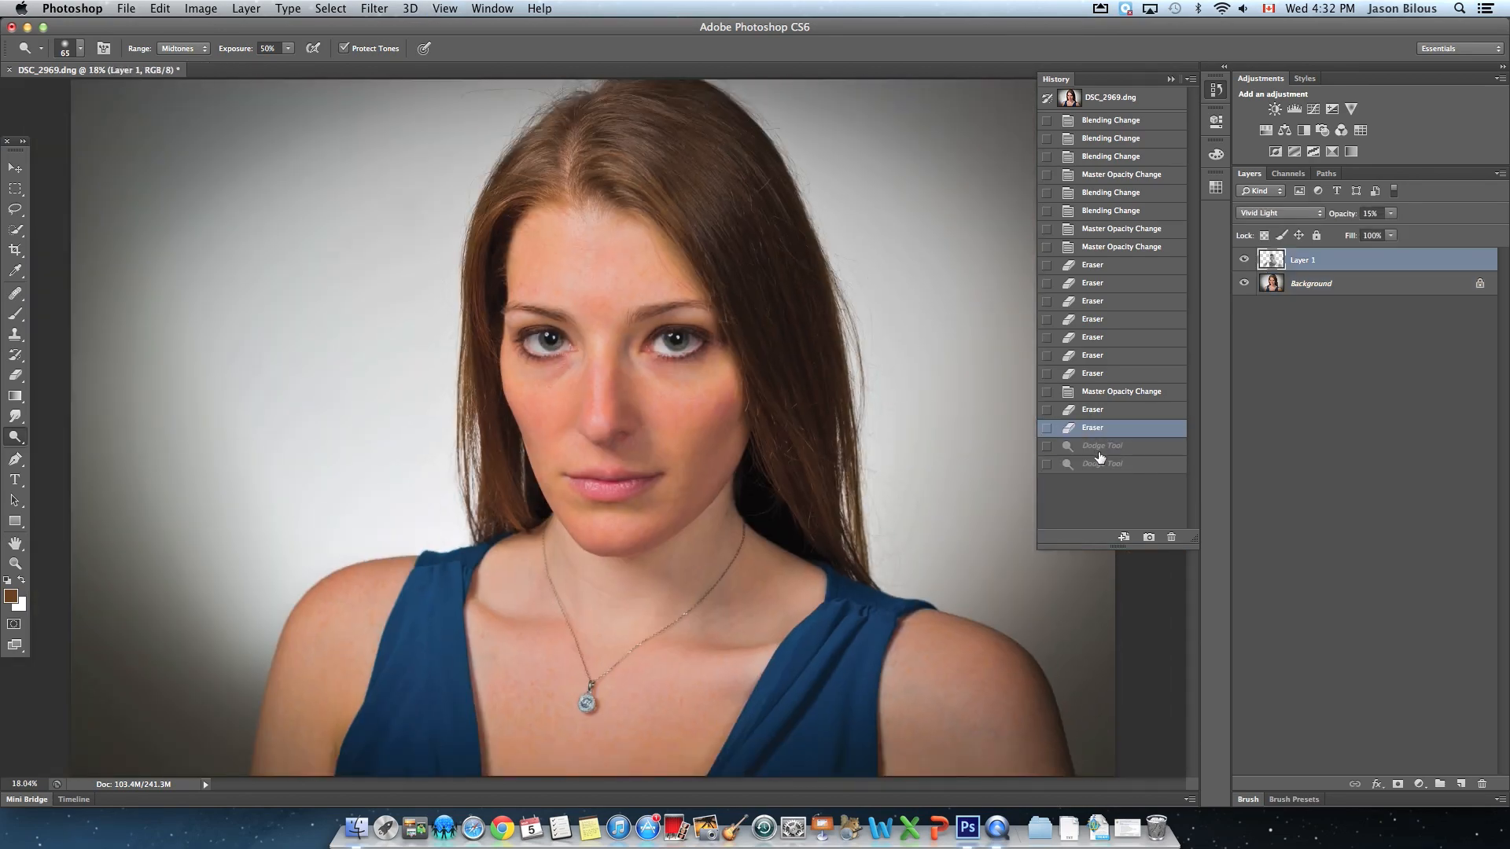
{"action": "left_click", "coordinate": [1099, 466]}
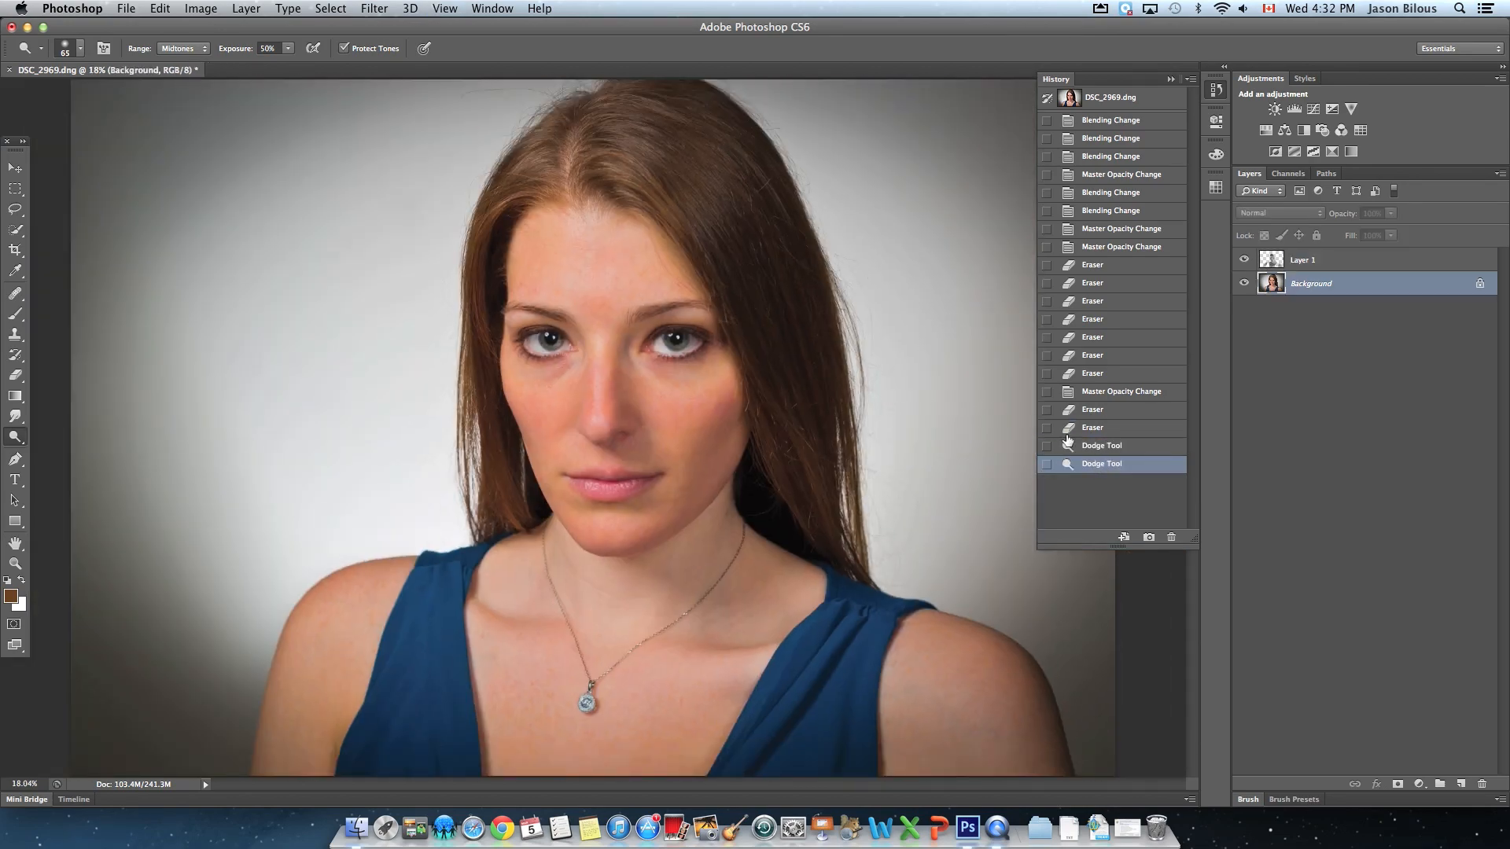
Dodge the iris of the eye on the image's right once more and check the whole portrait
{"action": "left_click", "coordinate": [10, 567]}
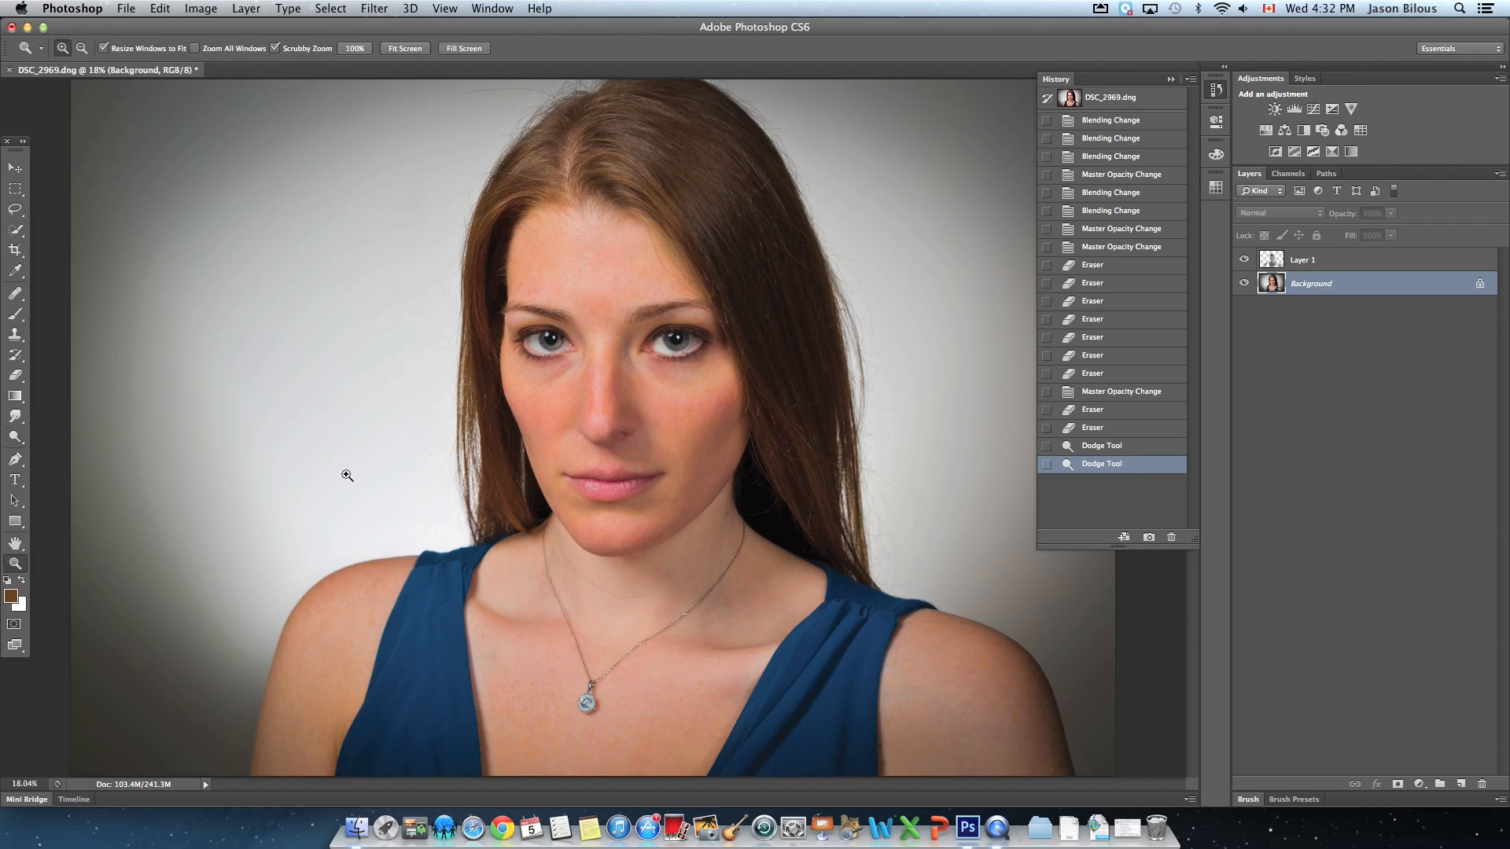
{"action": "left_click", "coordinate": [676, 344]}
{"action": "left_click", "coordinate": [676, 344]}
{"action": "left_click", "coordinate": [676, 343]}
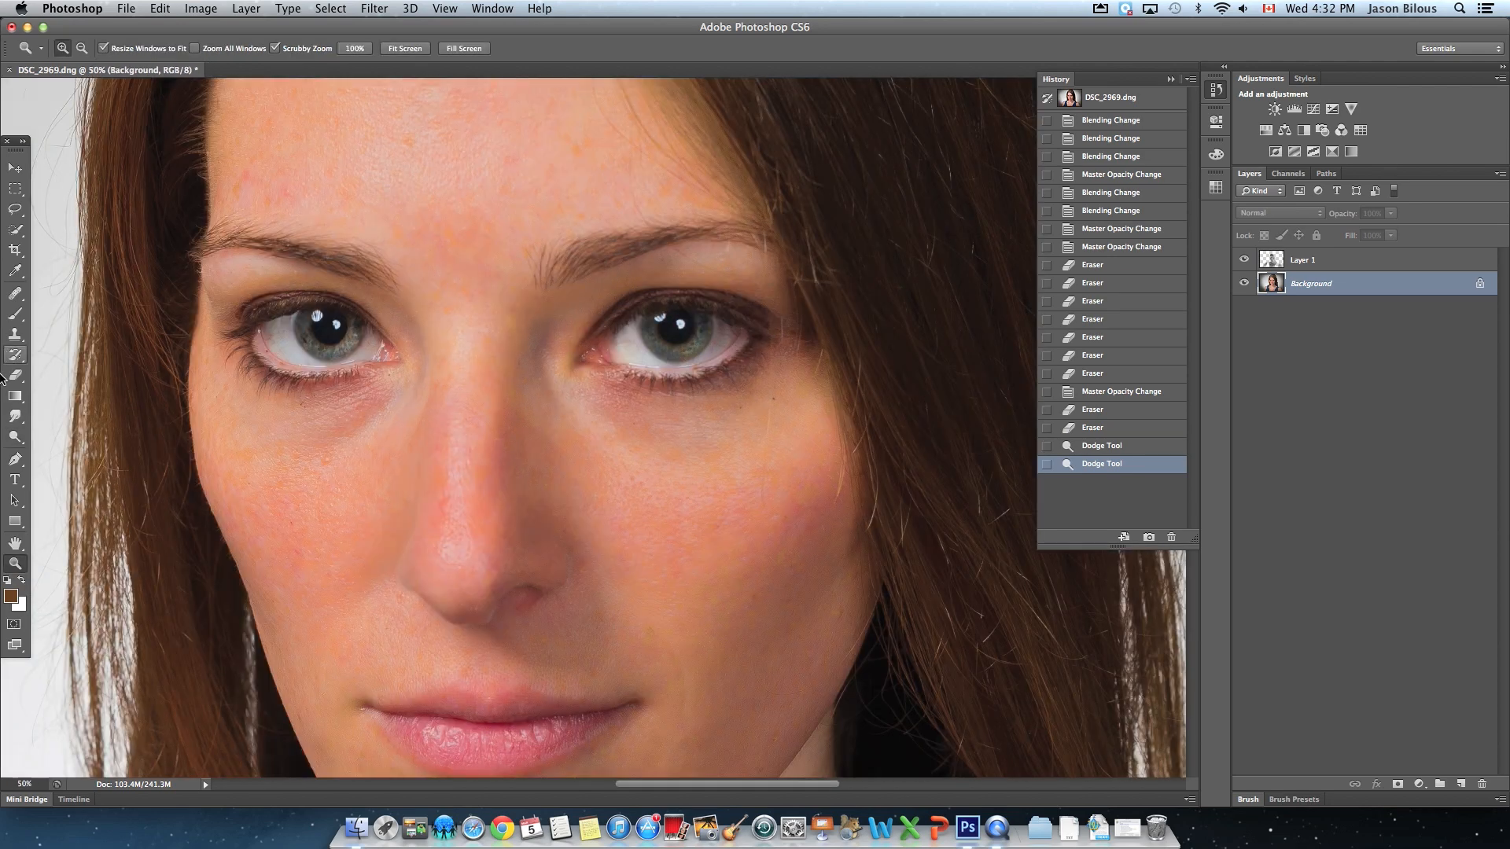
{"action": "left_click", "coordinate": [12, 442]}
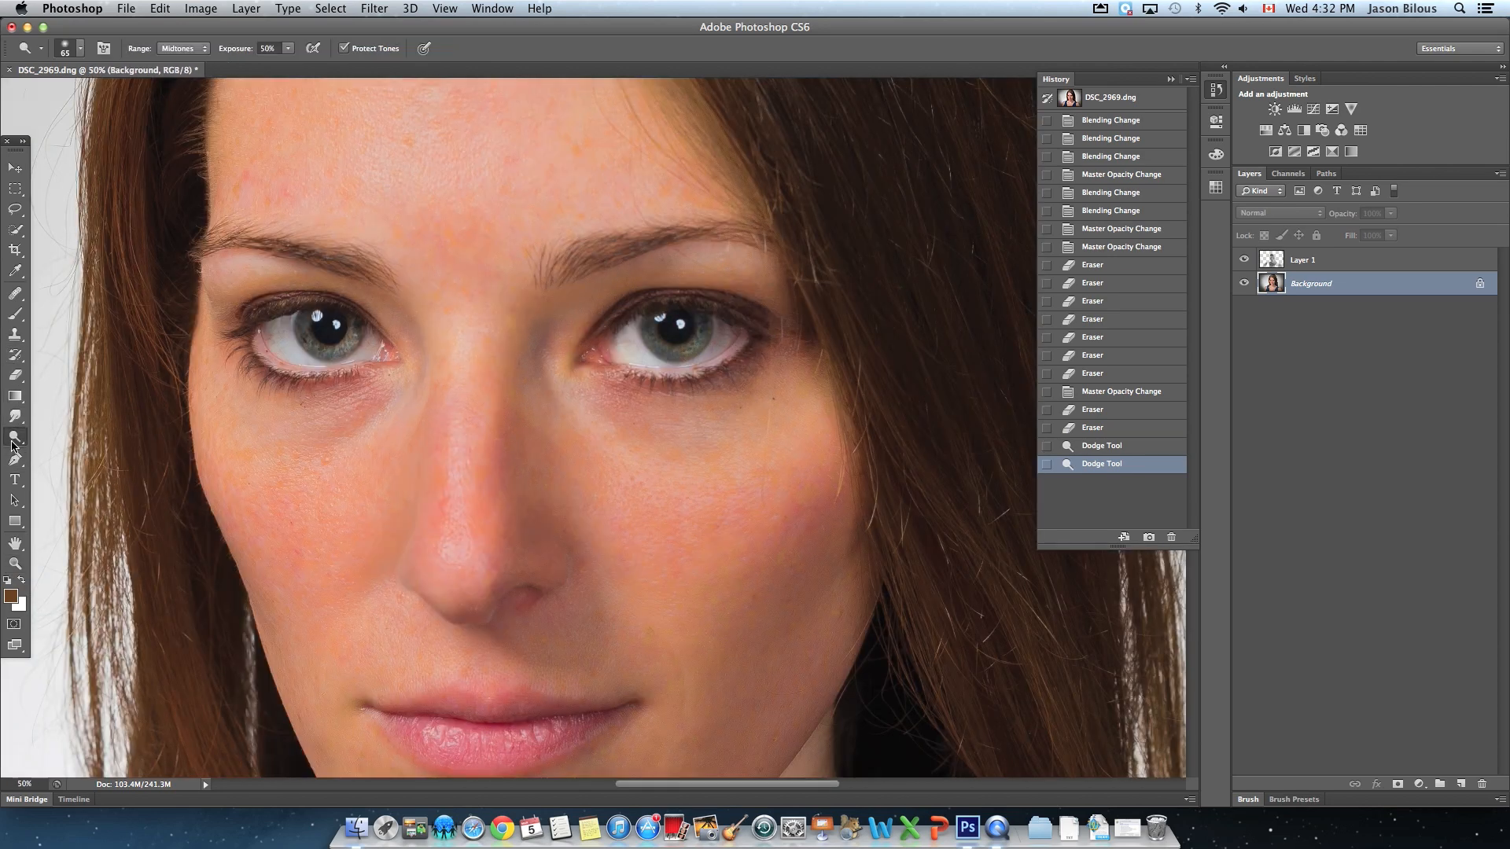
{"action": "left_click", "coordinate": [698, 339]}
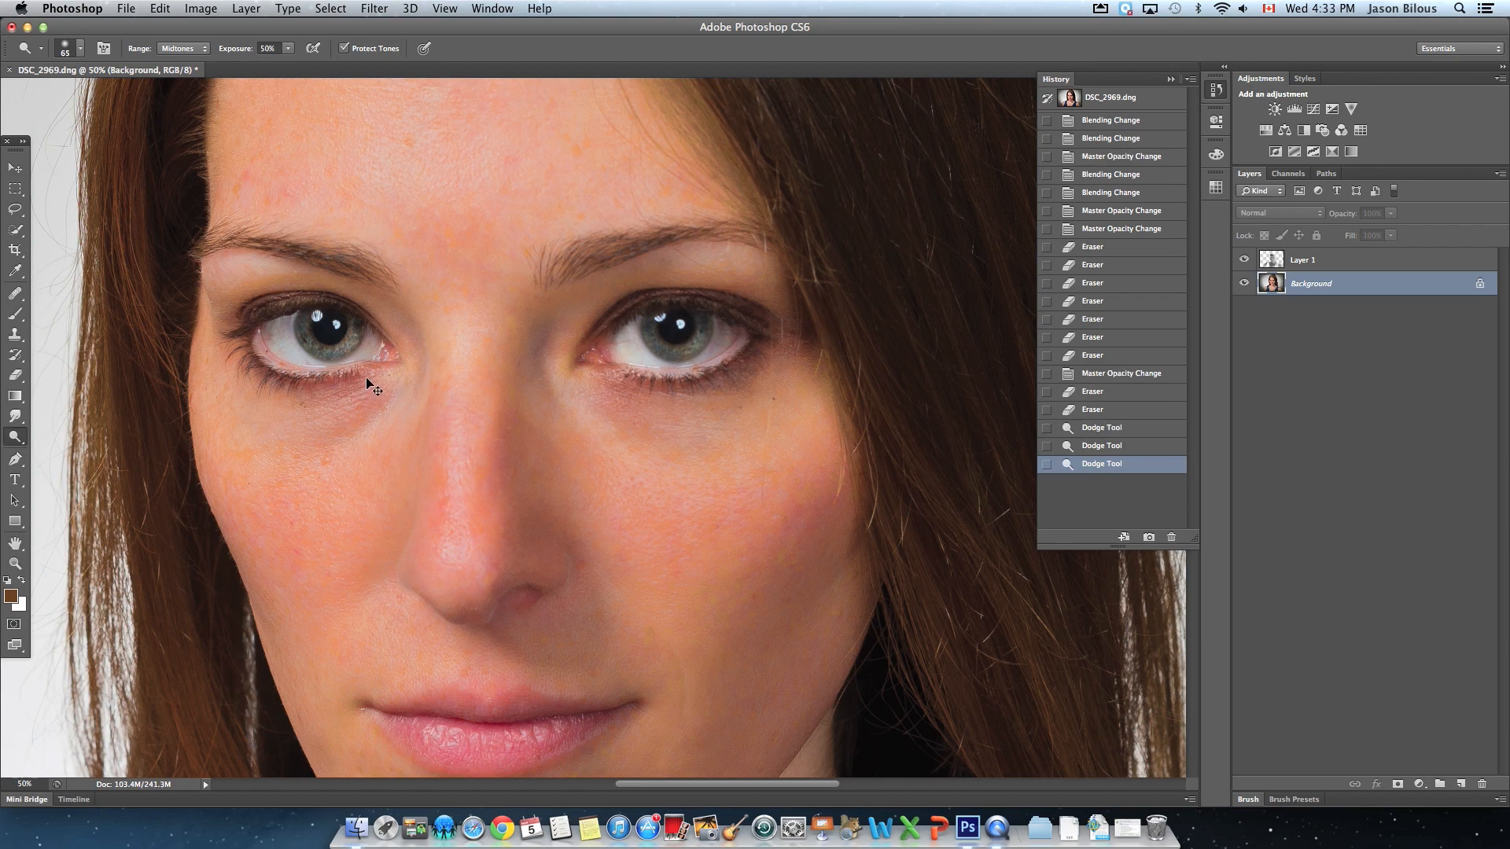
{"action": "key", "text": "super+0"}
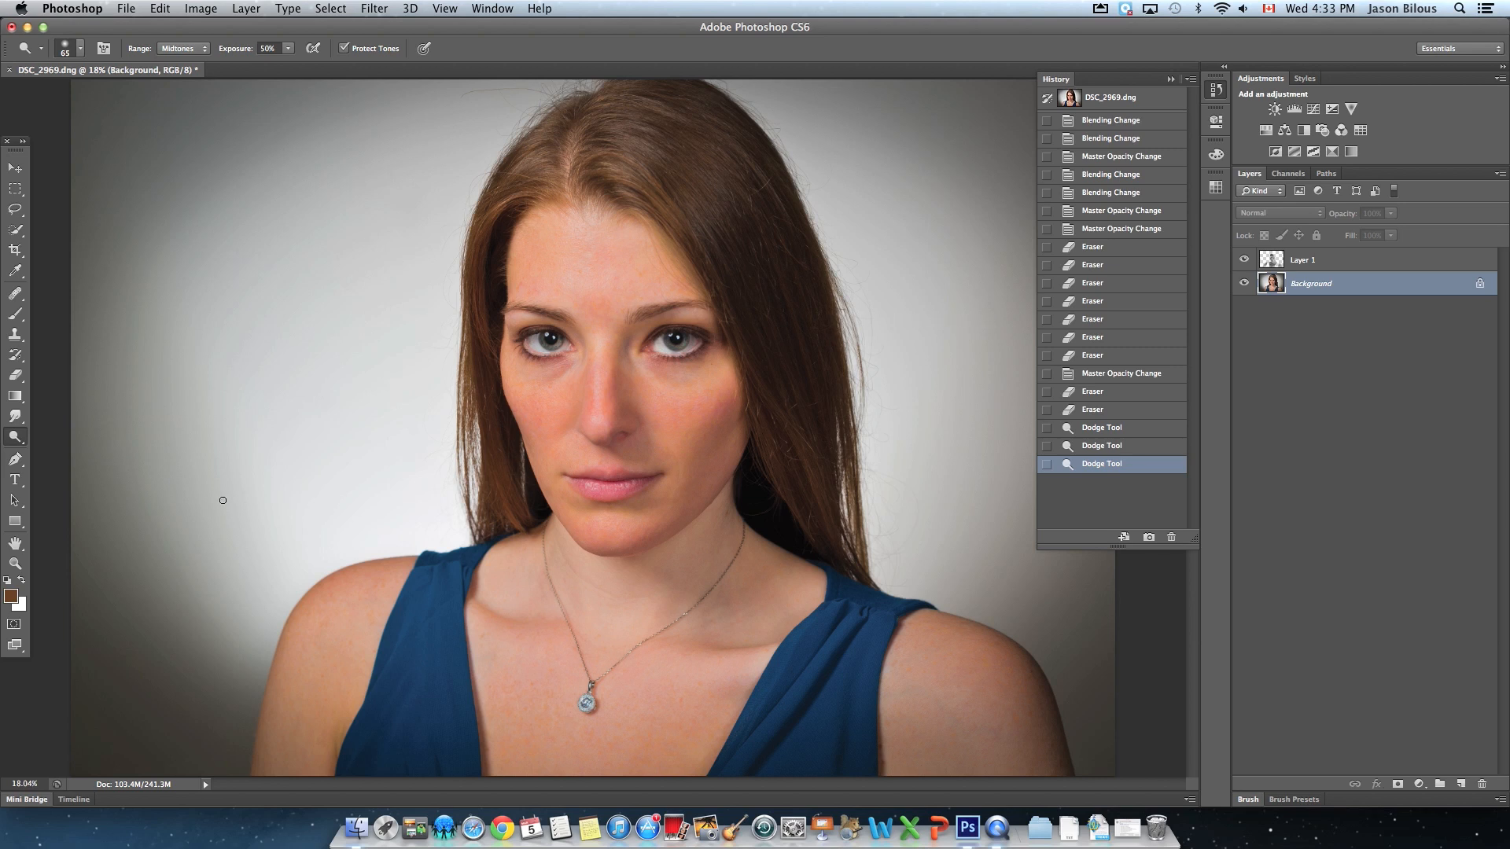
Inspect the dodged eyes up close, and return to a view of the whole portrait
{"action": "left_click", "coordinate": [25, 564]}
{"action": "left_click", "coordinate": [669, 375]}
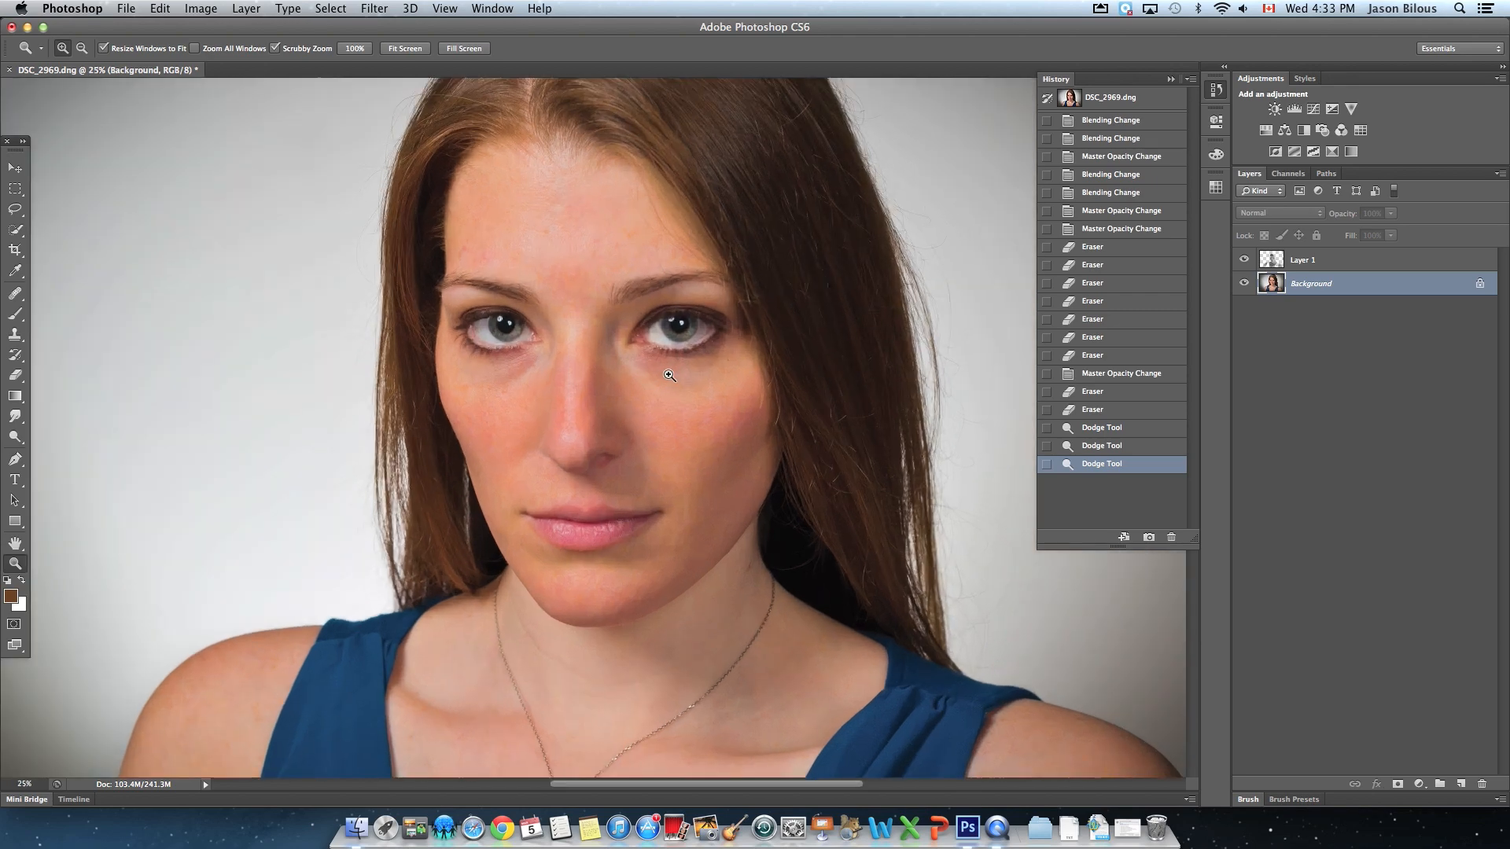
{"action": "left_click", "coordinate": [669, 375]}
{"action": "left_click", "coordinate": [669, 375]}
{"action": "left_click", "coordinate": [668, 375], "text": "alt"}
{"action": "left_click", "coordinate": [669, 375], "text": "alt"}
{"action": "left_click", "coordinate": [669, 375], "text": "alt"}
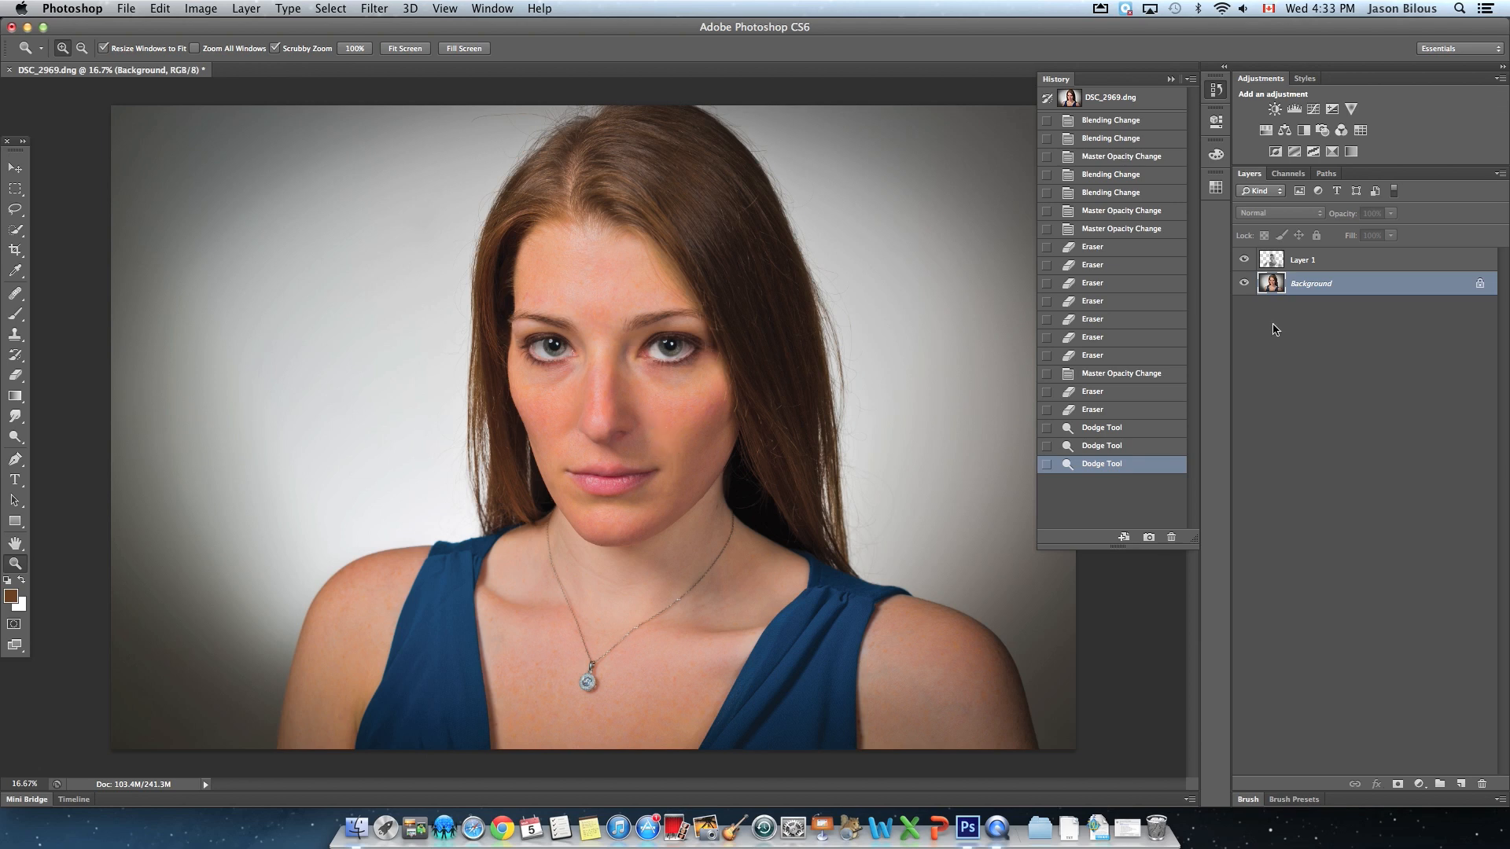
Compare the retouched portrait repeatedly with the original DSC_2969.dng snapshot, ending on the latest Dodge state
{"action": "left_click", "coordinate": [1114, 104]}
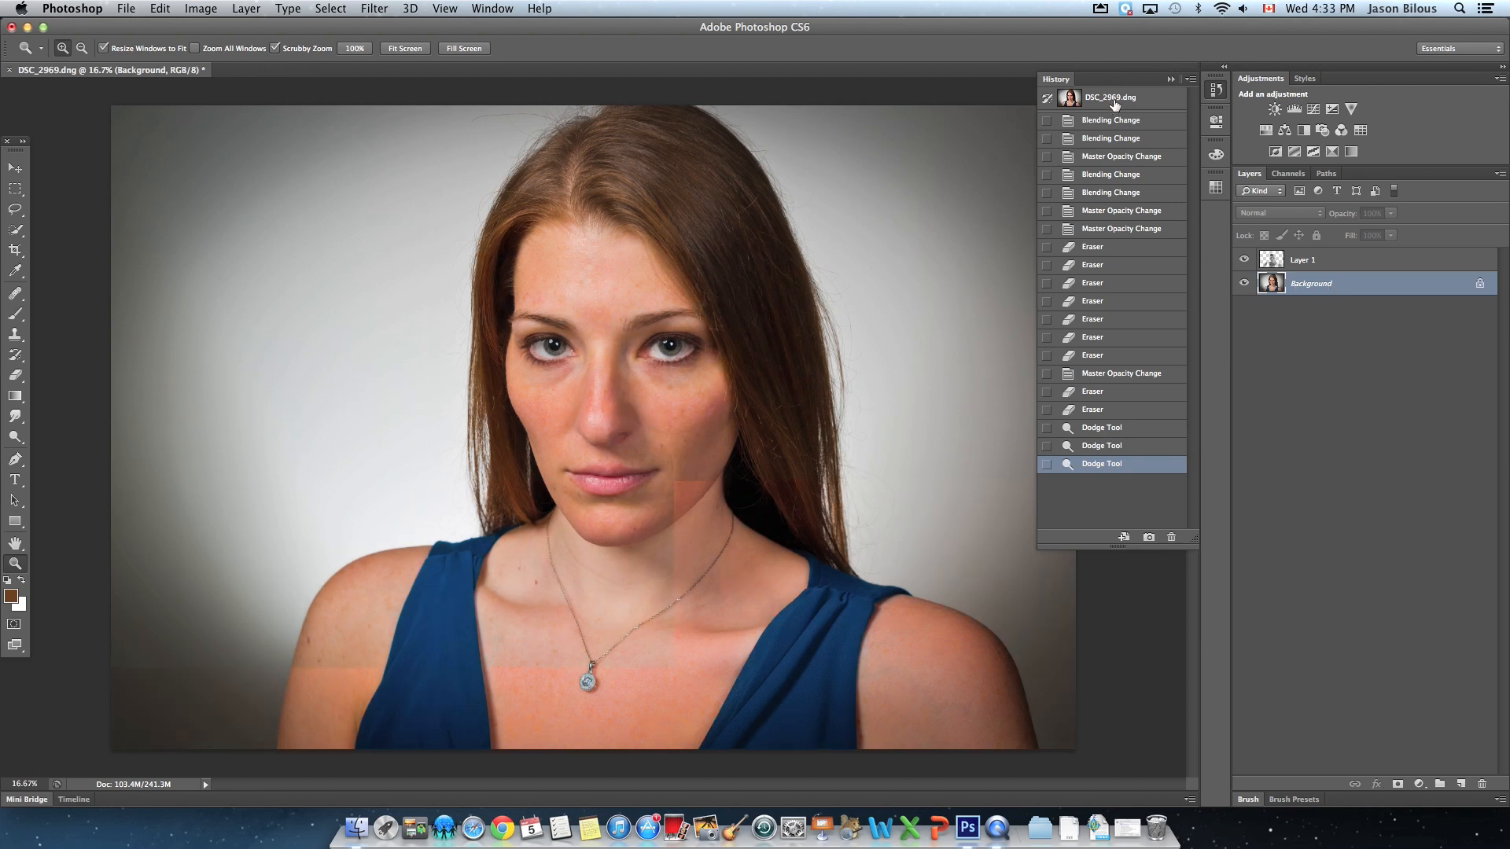
{"action": "left_click", "coordinate": [1115, 465]}
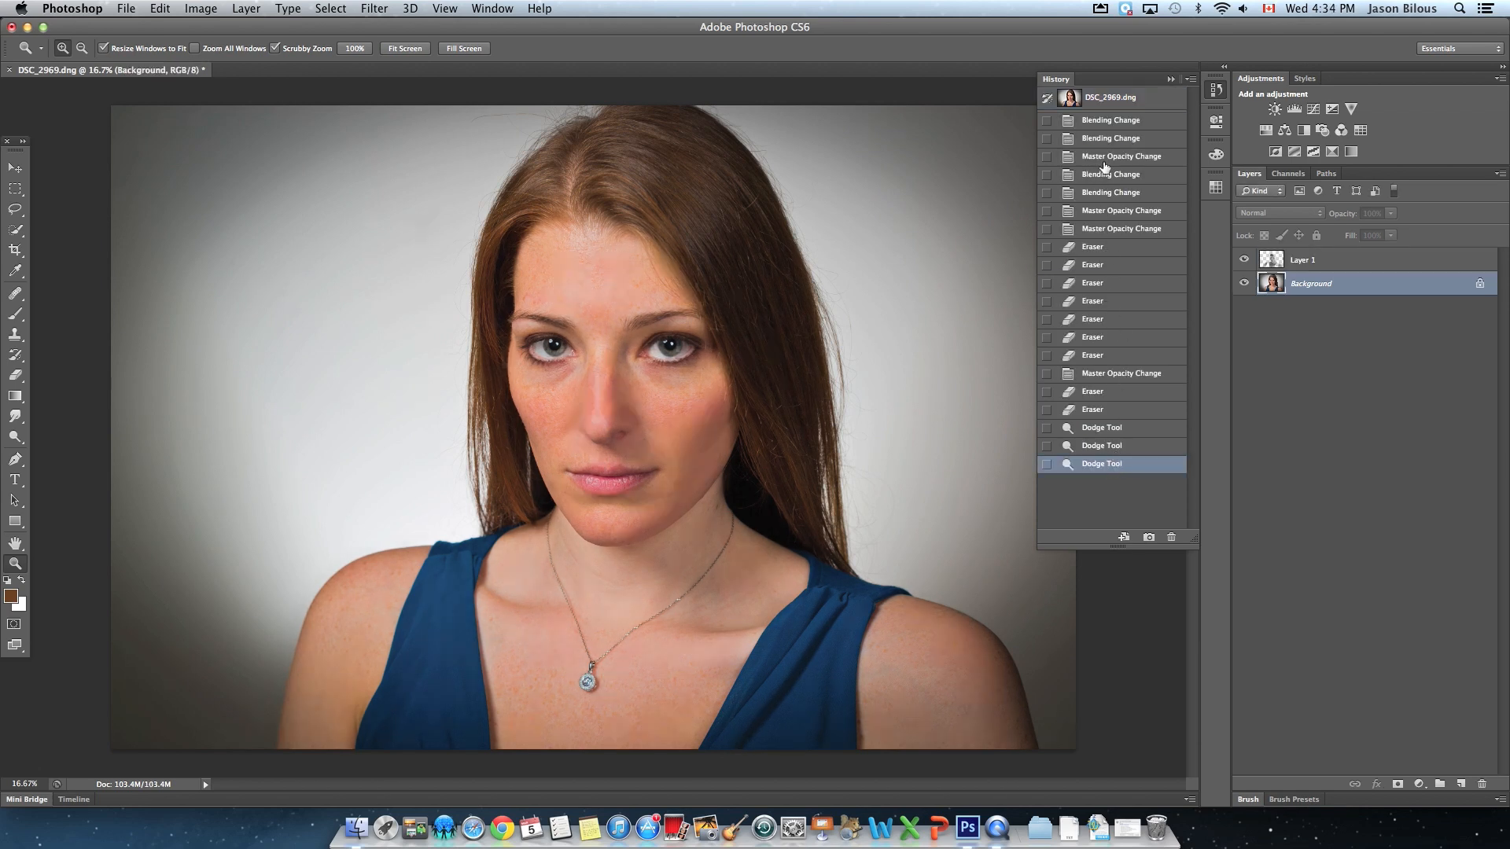
{"action": "left_click", "coordinate": [1105, 98]}
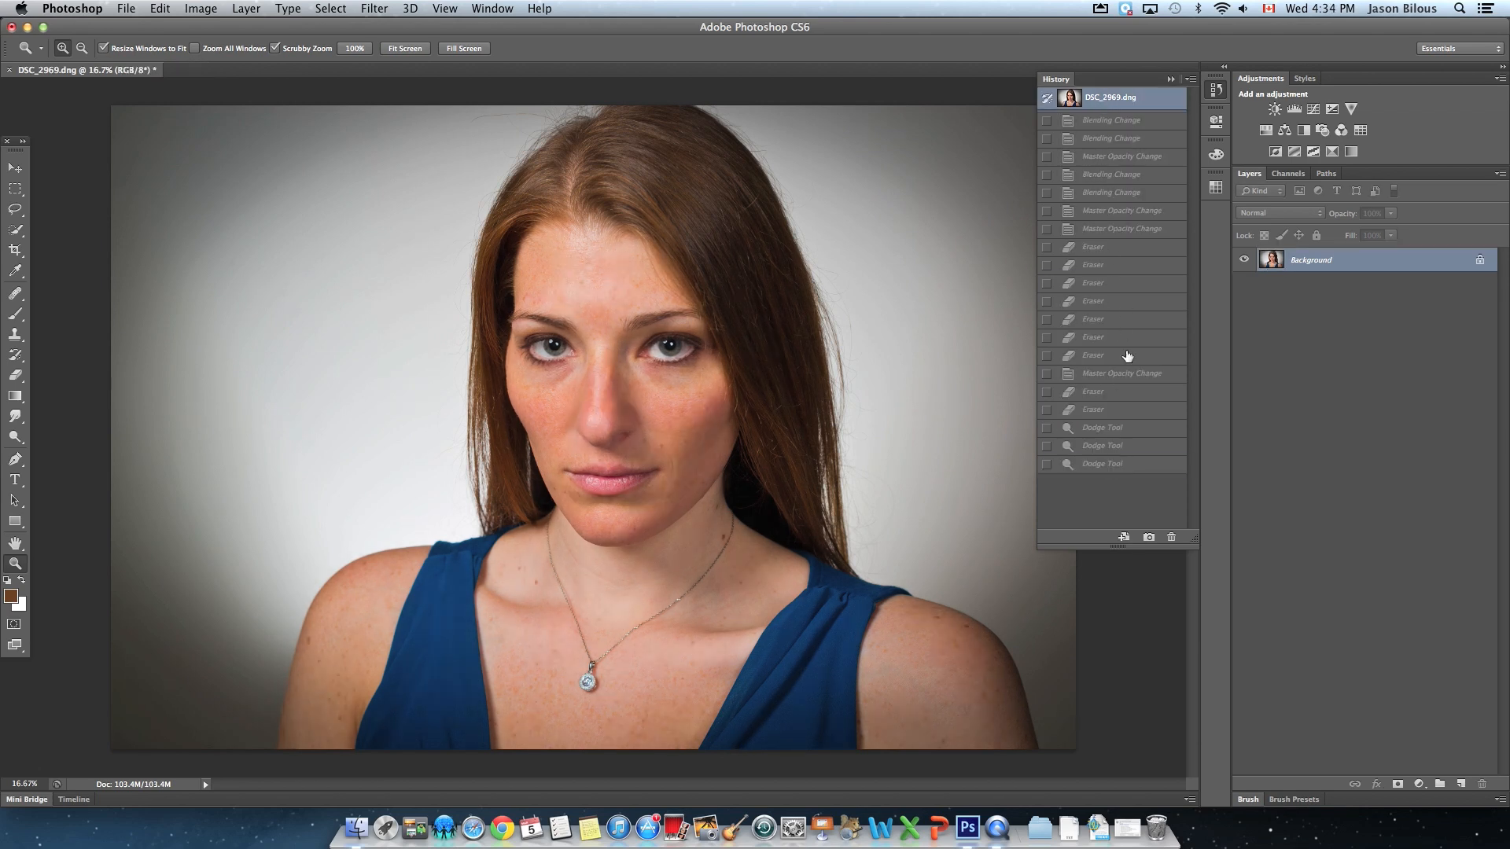
{"action": "left_click", "coordinate": [1119, 466]}
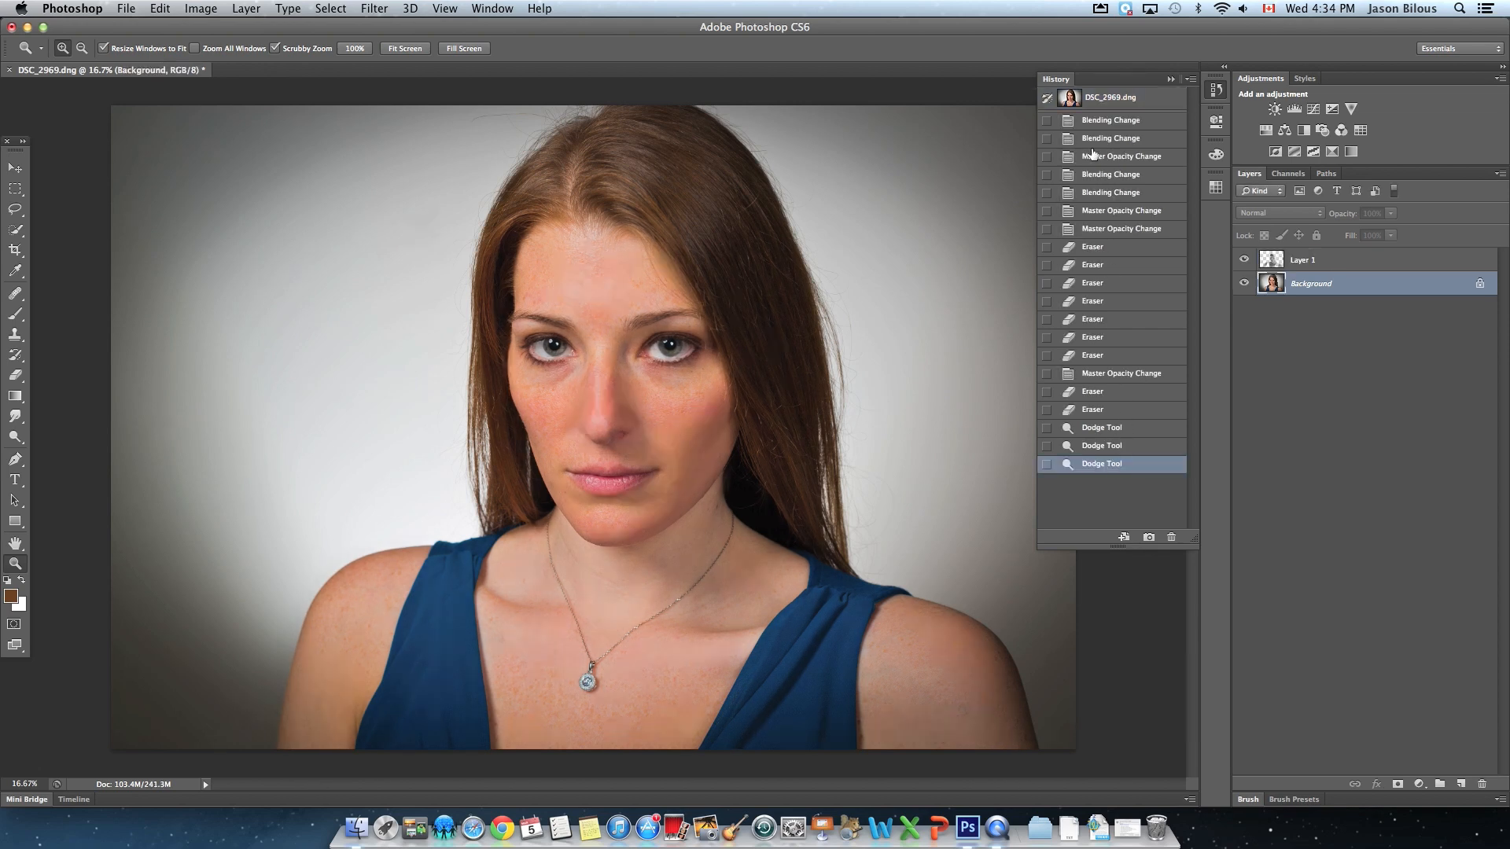
{"action": "left_click", "coordinate": [1095, 99]}
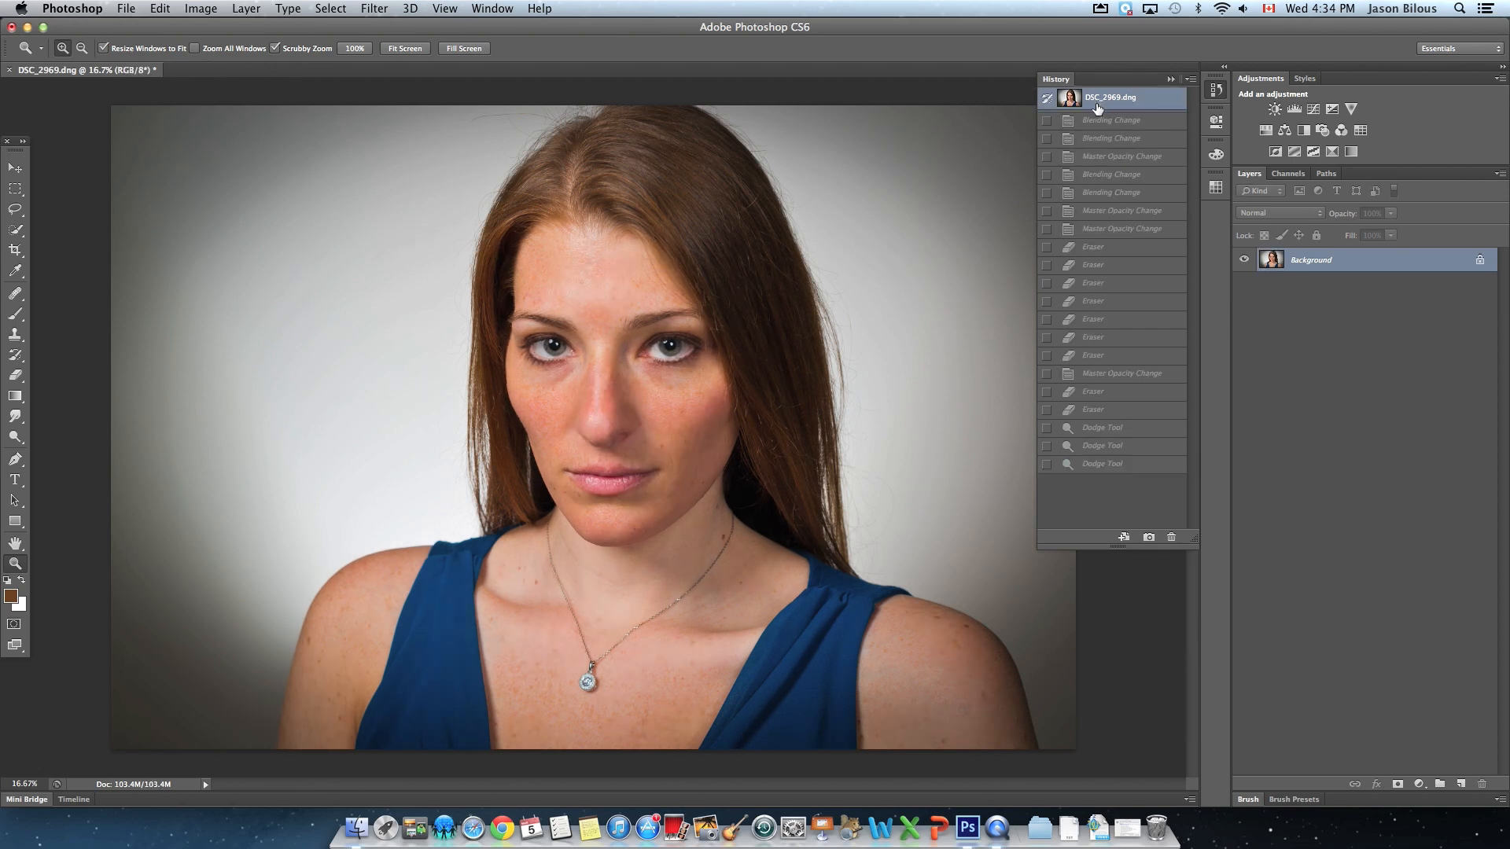
{"action": "left_click", "coordinate": [1119, 464]}
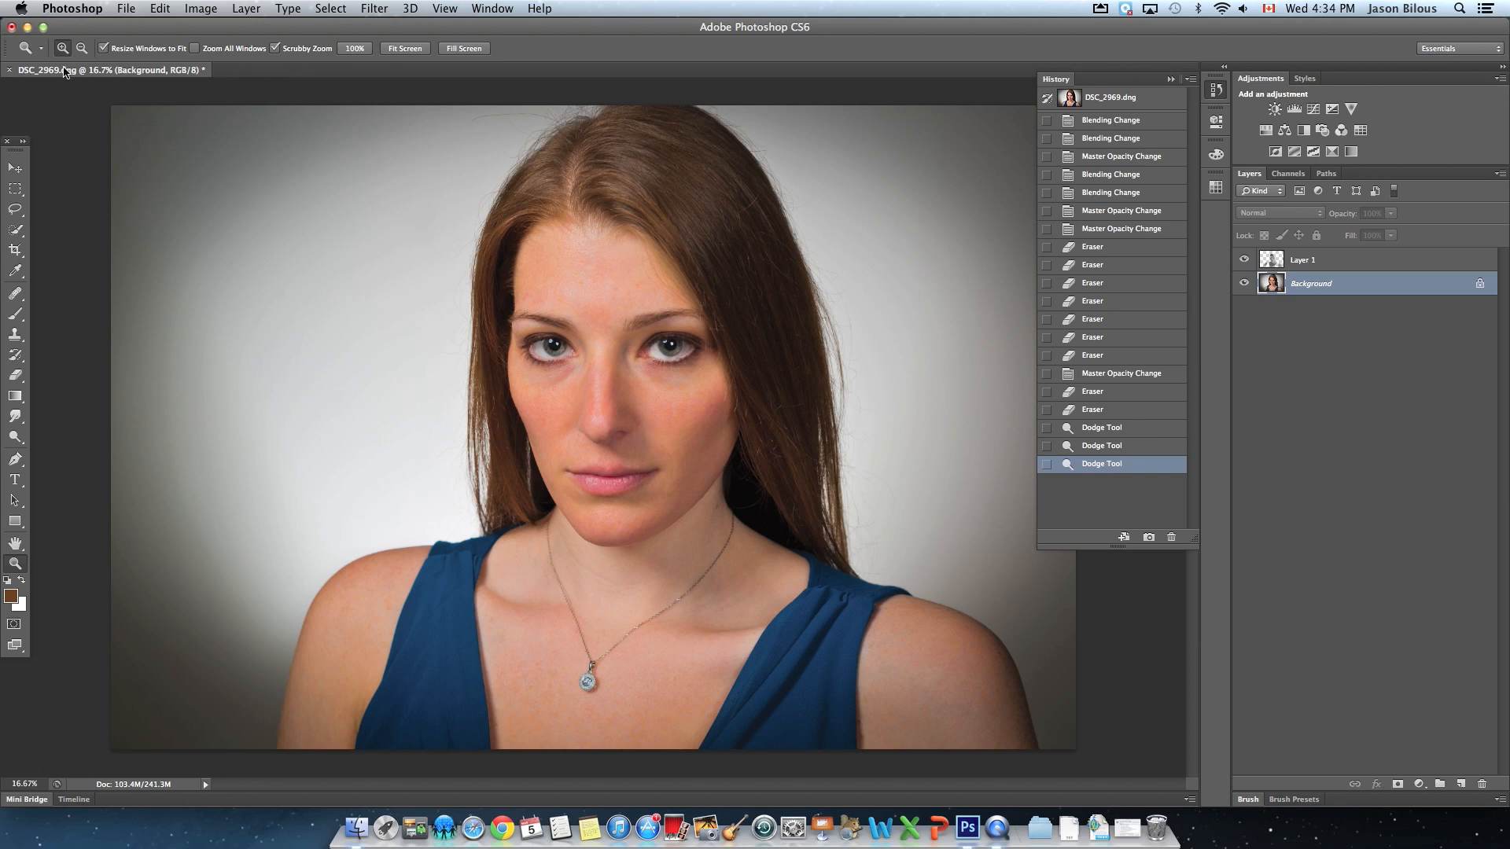
Save the layered portrait to the Desktop in Photoshop format as "model touchup.psd" with Maximize Compatibility on
{"action": "left_click", "coordinate": [126, 8]}
{"action": "left_click", "coordinate": [137, 177]}
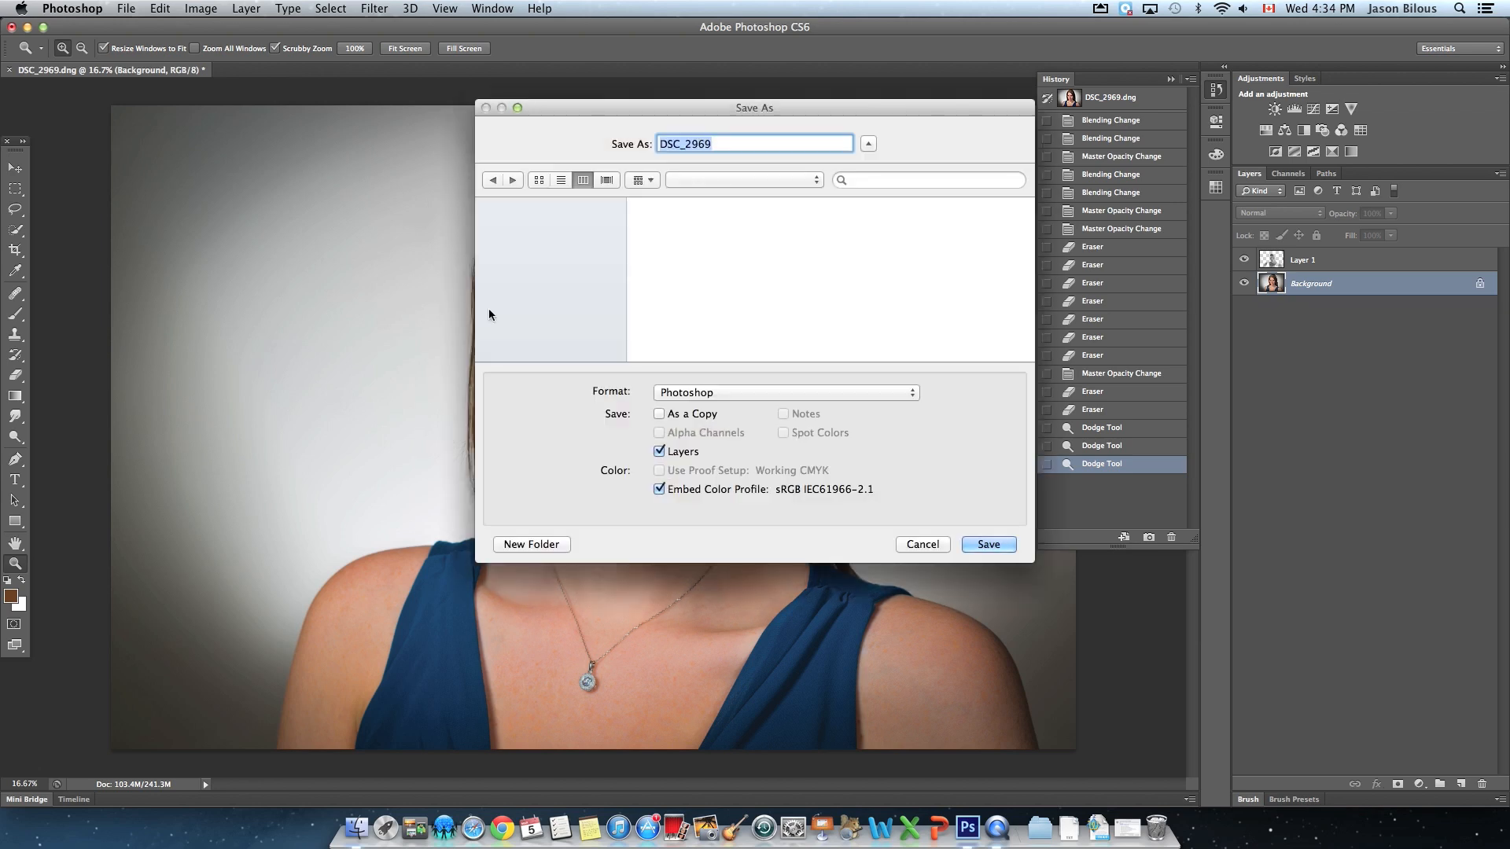
{"action": "scroll", "coordinate": [568, 257], "scroll_direction": "down", "scroll_amount": 1}
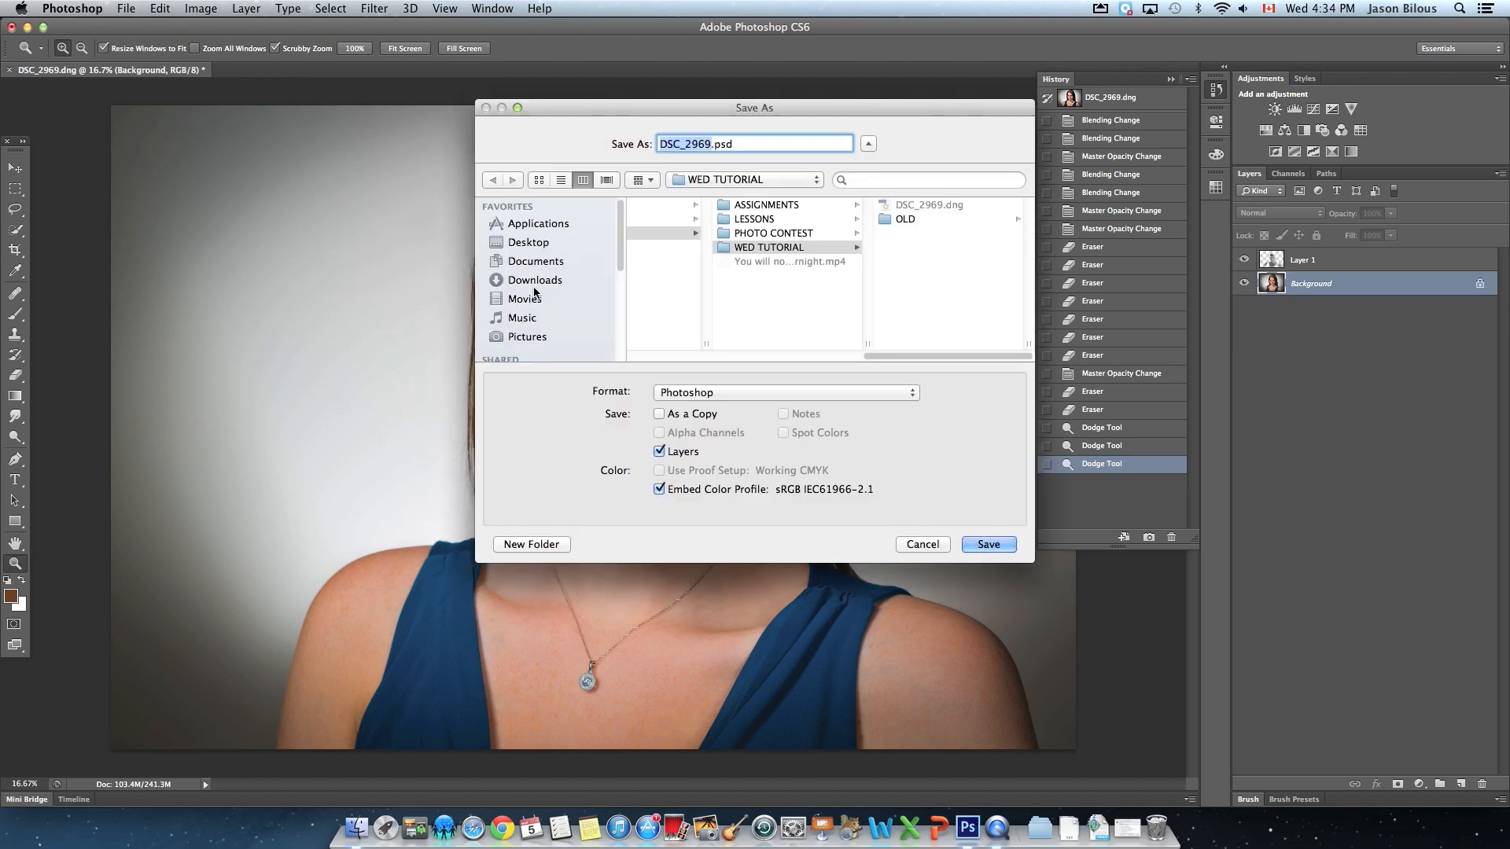
{"action": "left_click", "coordinate": [528, 244]}
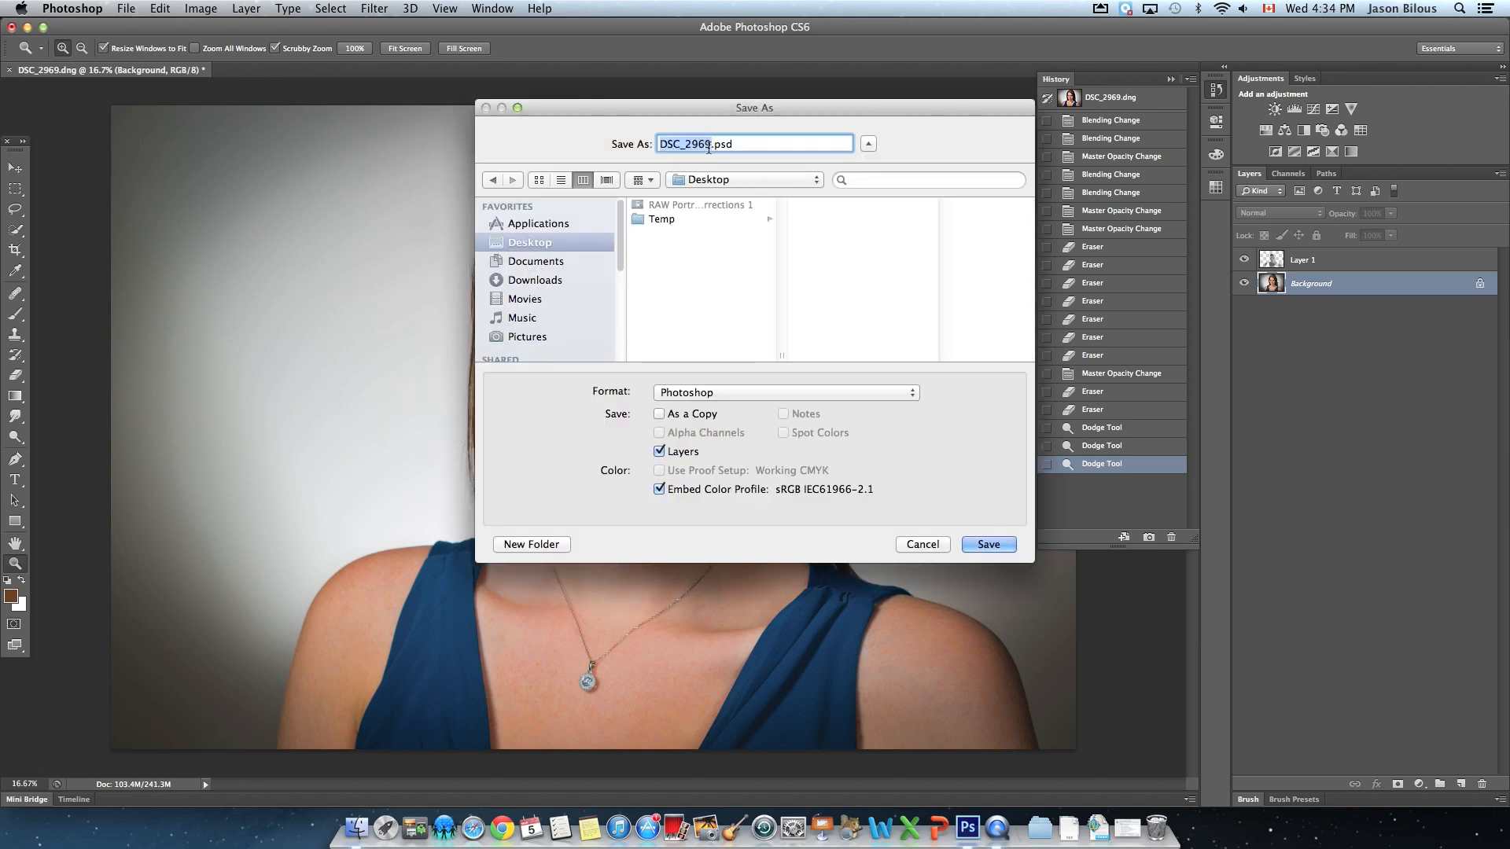
{"action": "type", "text": "model touchup"}
{"action": "left_click", "coordinate": [999, 545]}
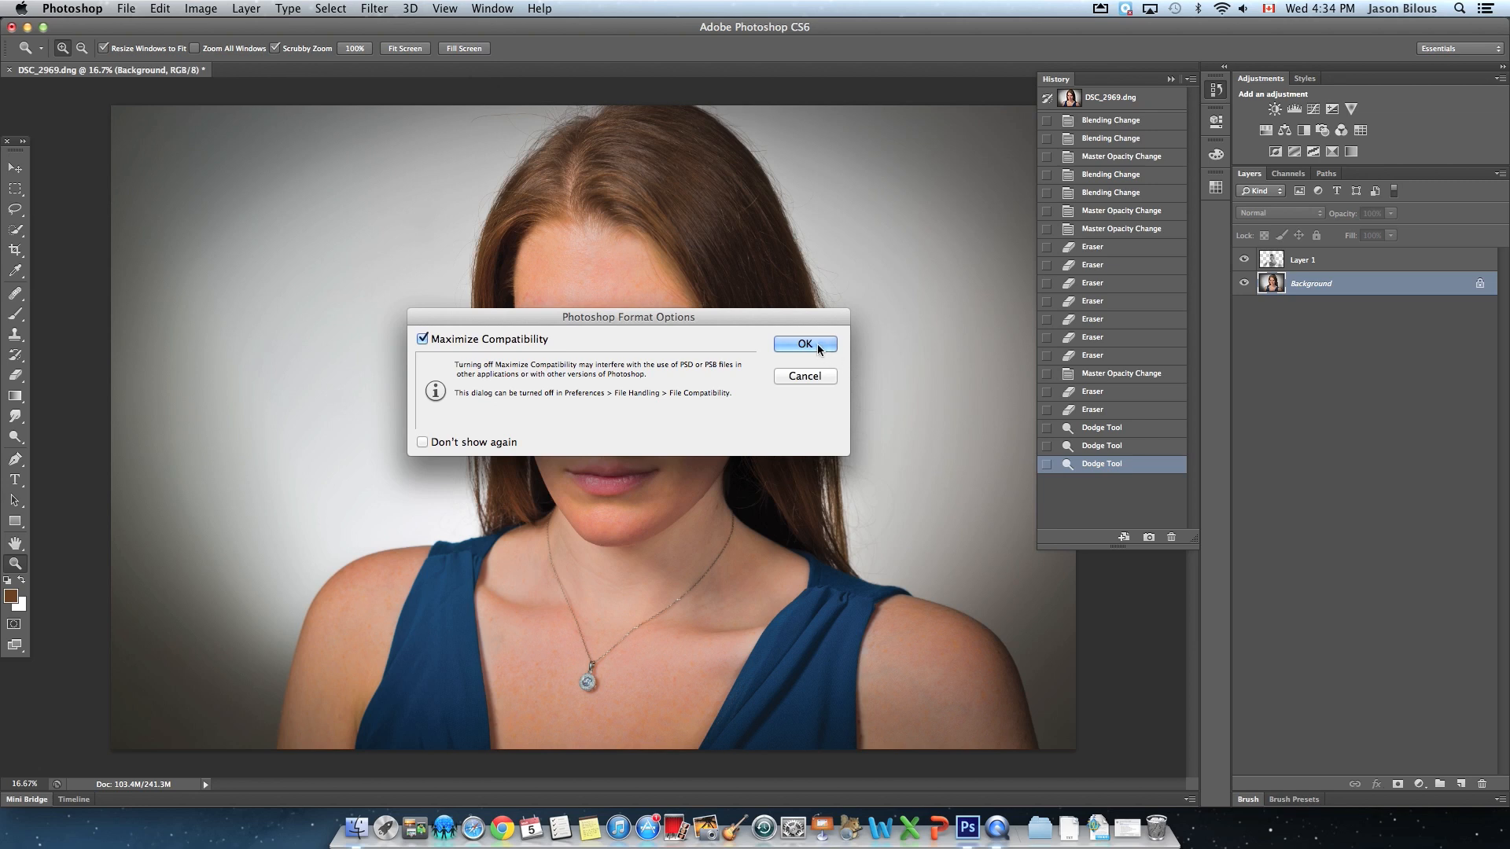
{"action": "left_click", "coordinate": [818, 344]}
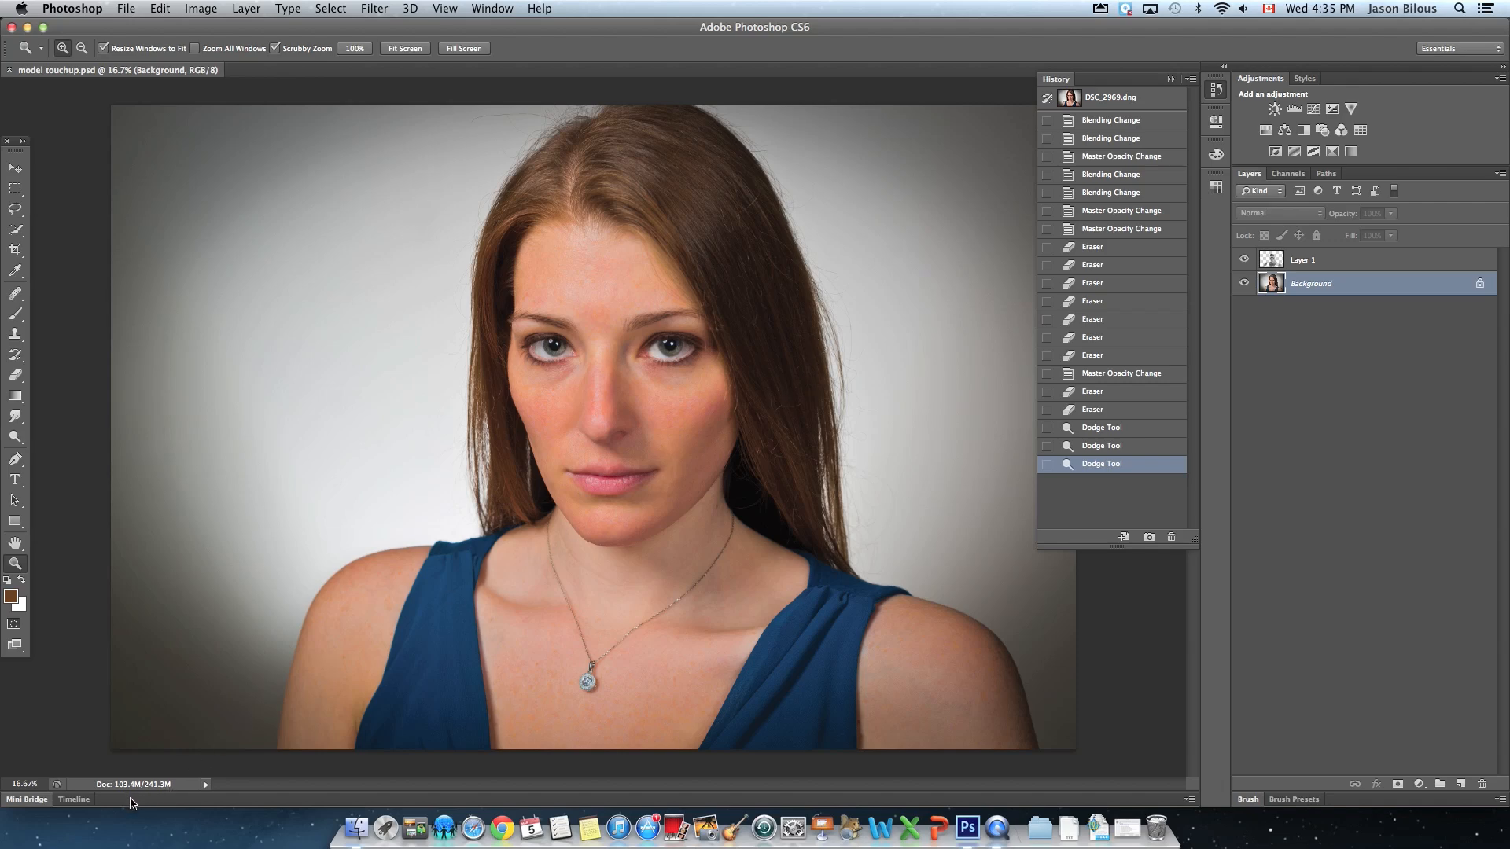
{"action": "key", "text": "super+Tab"}
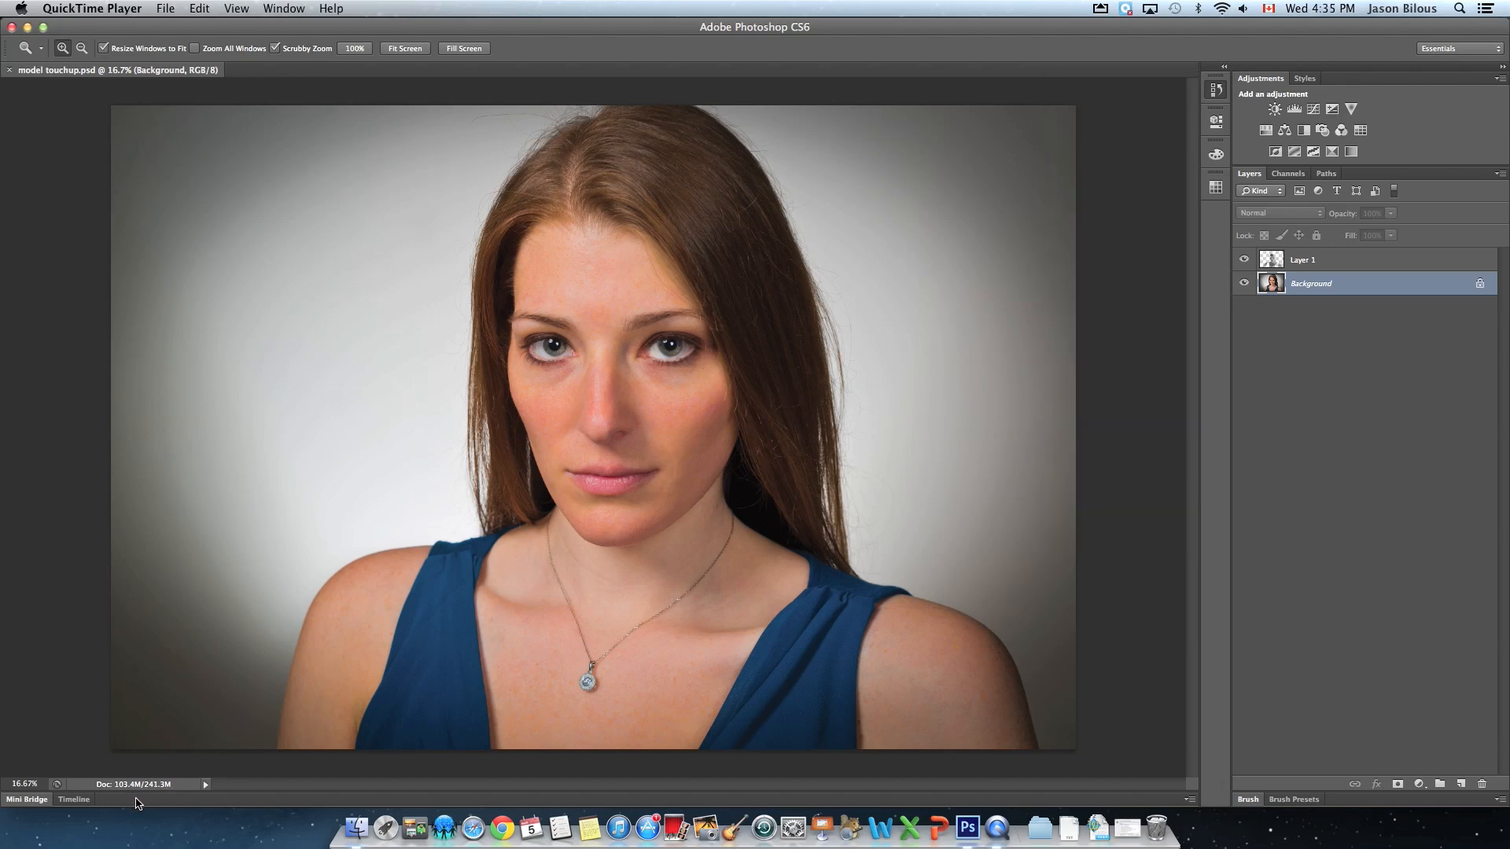